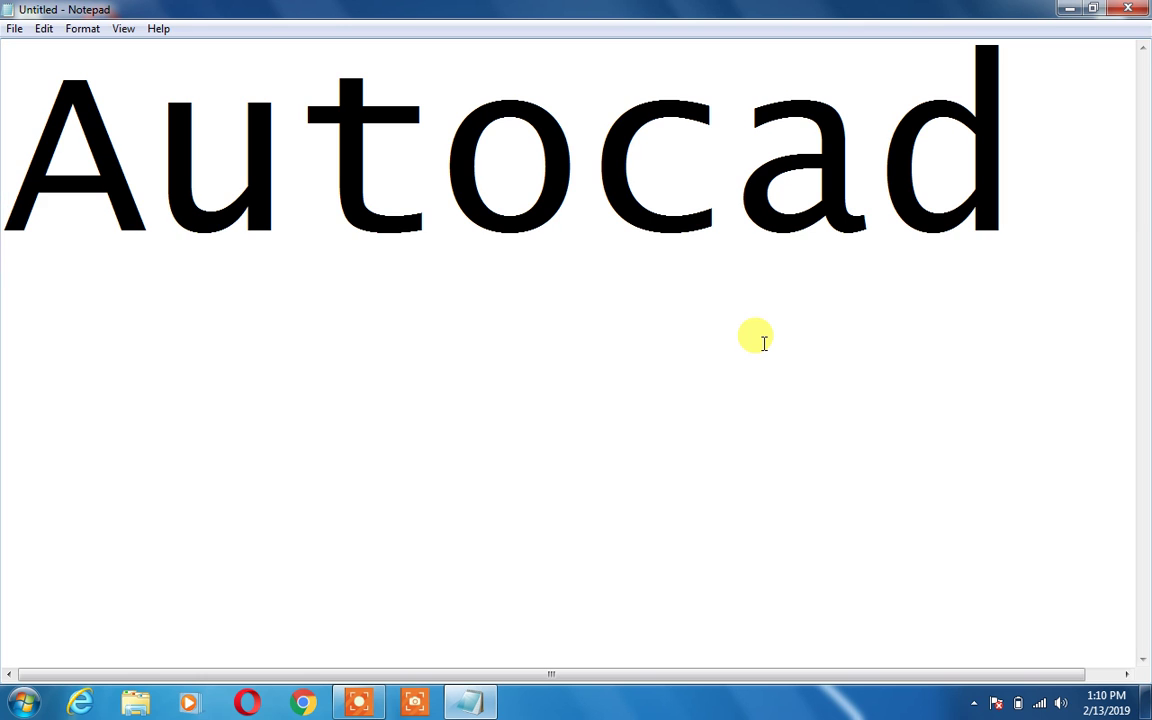
Step: Close the untitled Notepad note without saving it and launch AutoCAD 2007 from the desktop
{"action": "left_click", "coordinate": [1128, 9]}
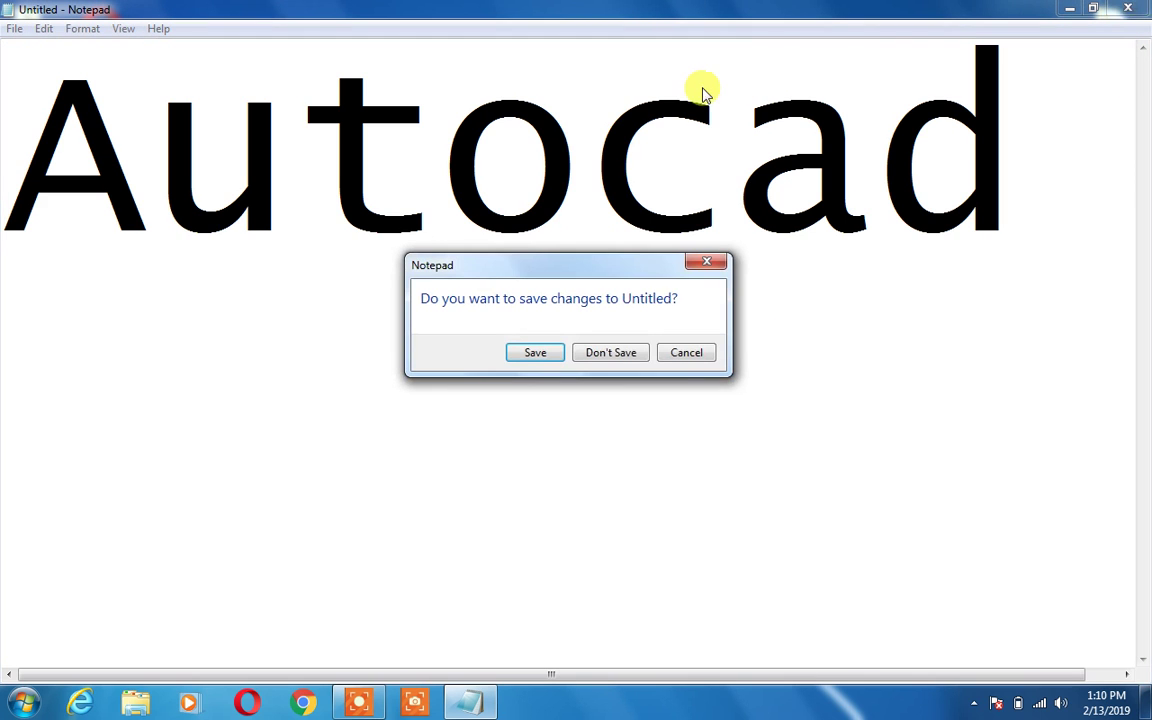
{"action": "left_click", "coordinate": [612, 352]}
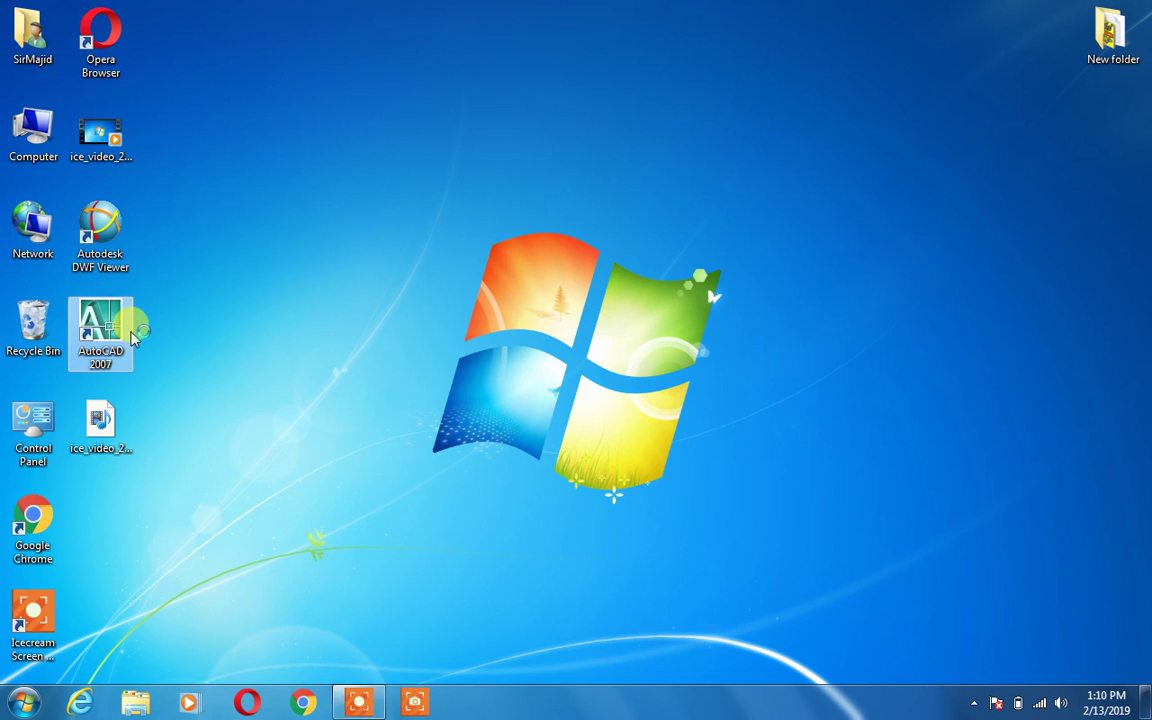
{"action": "double_click", "coordinate": [135, 340]}
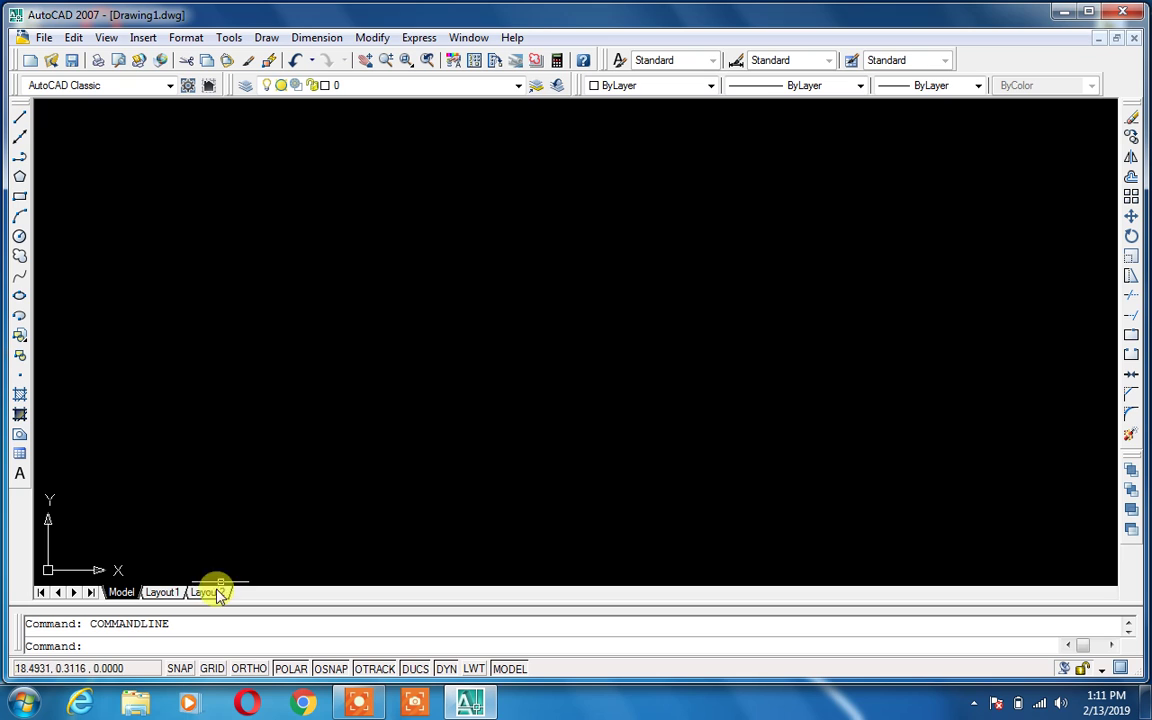
{"action": "left_click", "coordinate": [189, 672]}
{"action": "left_click", "coordinate": [189, 672]}
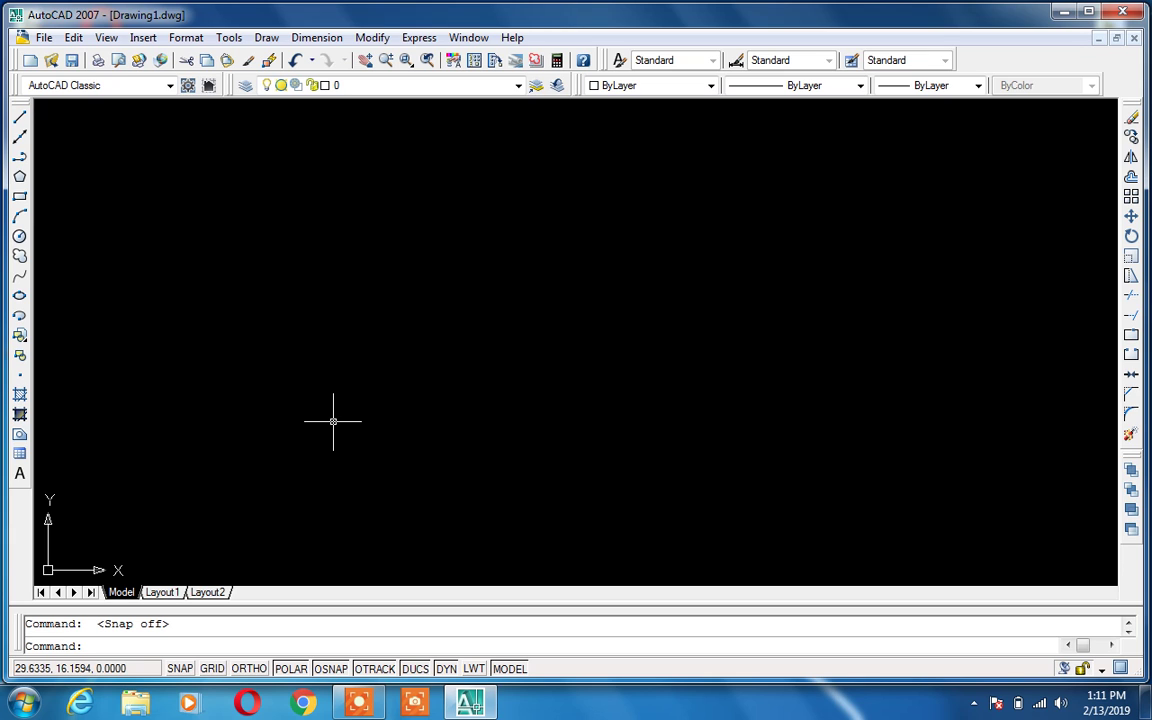
{"action": "left_click", "coordinate": [228, 578]}
{"action": "left_click", "coordinate": [293, 427]}
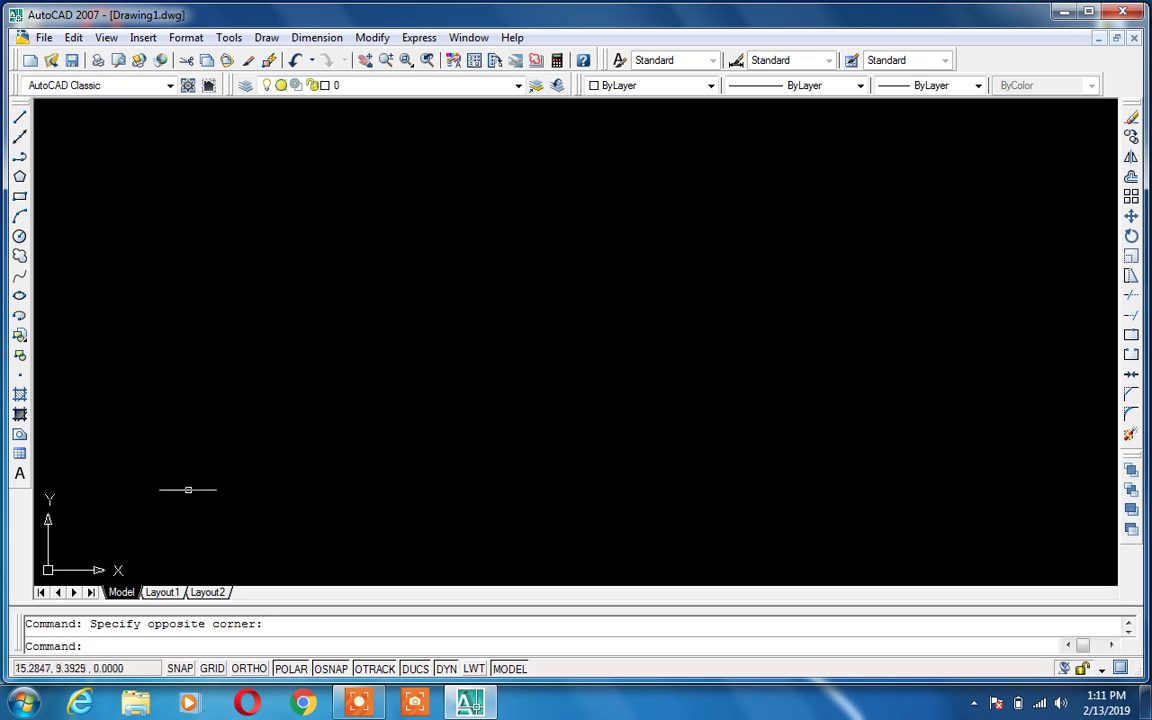
Step: Review the snap and grid options in the drafting settings
{"action": "right_click", "coordinate": [178, 668]}
{"action": "left_click", "coordinate": [216, 654]}
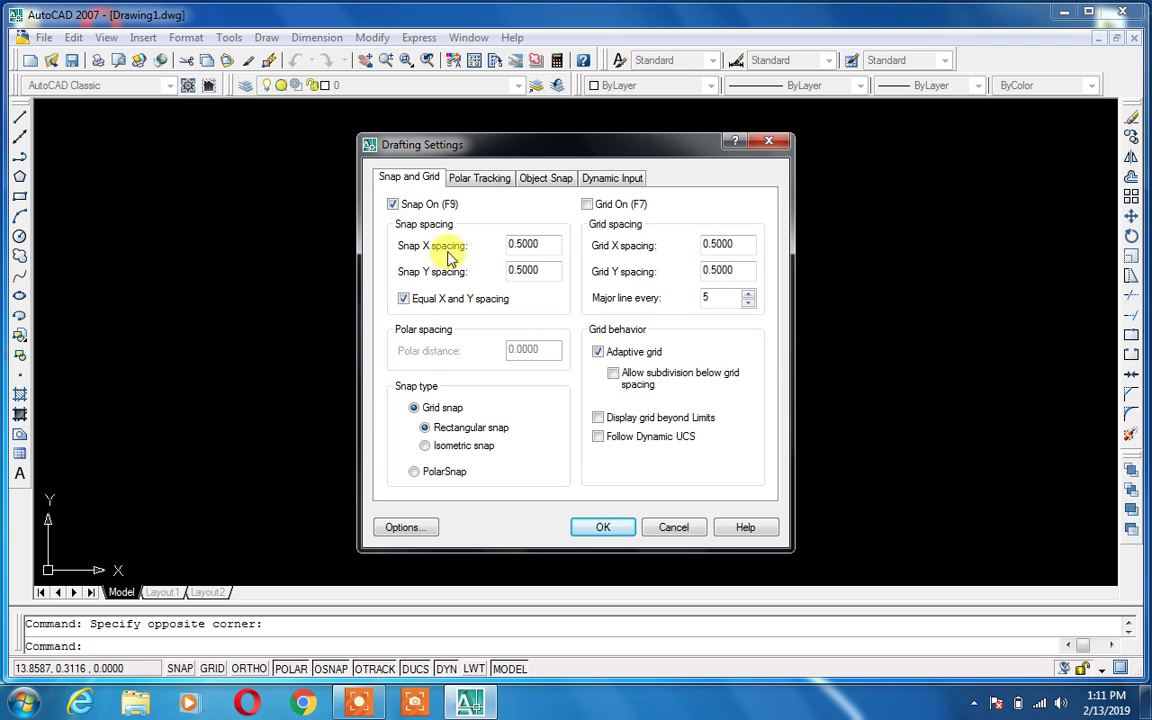
{"action": "left_click", "coordinate": [600, 527]}
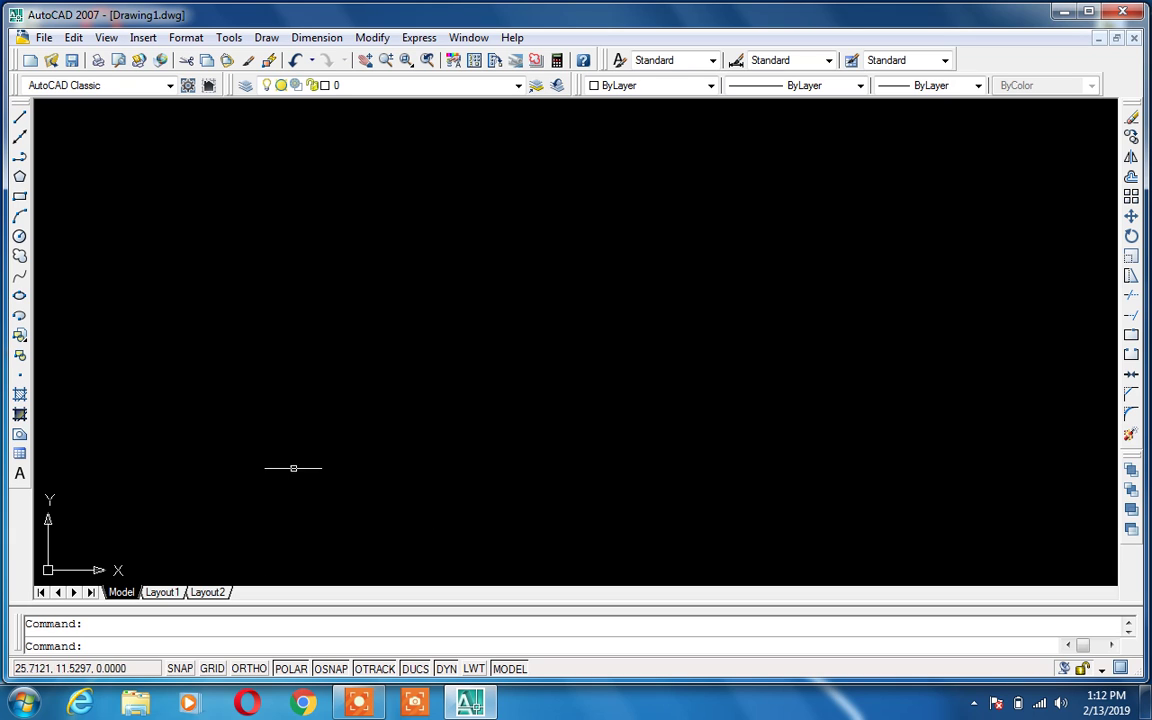
{"action": "type", "text": "rec"}
{"action": "key", "text": "Return"}
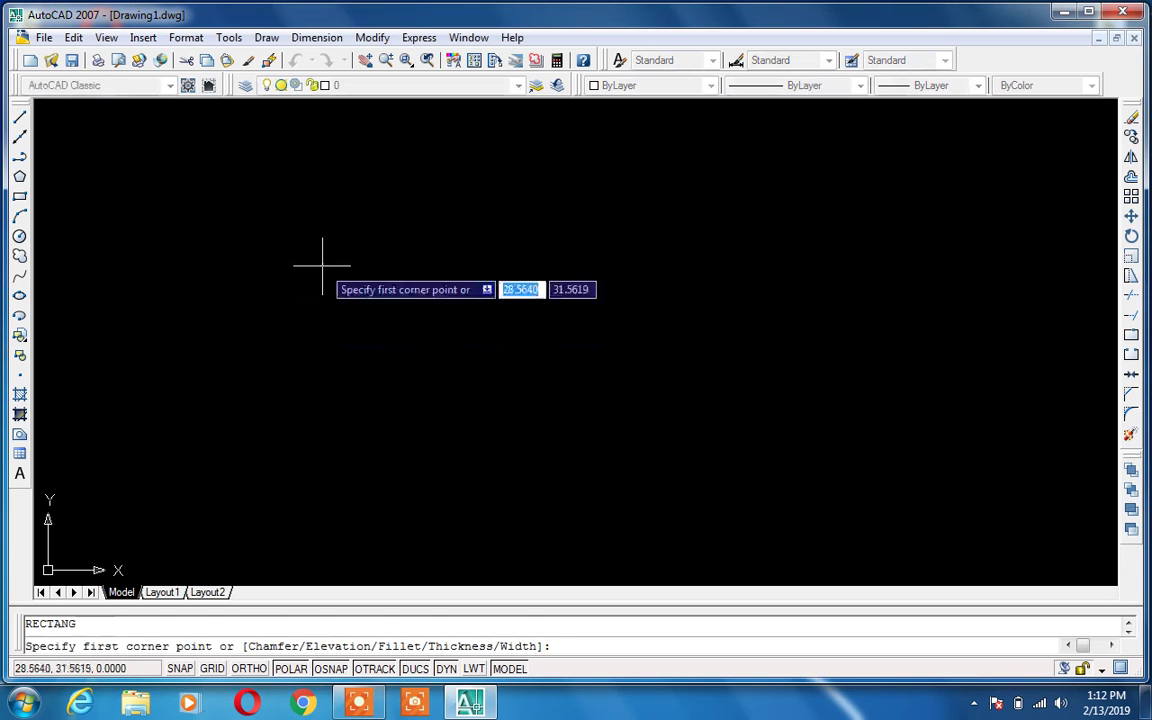
{"action": "left_click", "coordinate": [322, 266]}
{"action": "key", "text": "Escape"}
Step: Set the drawing's length units to Architectural with a precision of 0'-0 1/4"
{"action": "type", "text": "un"}
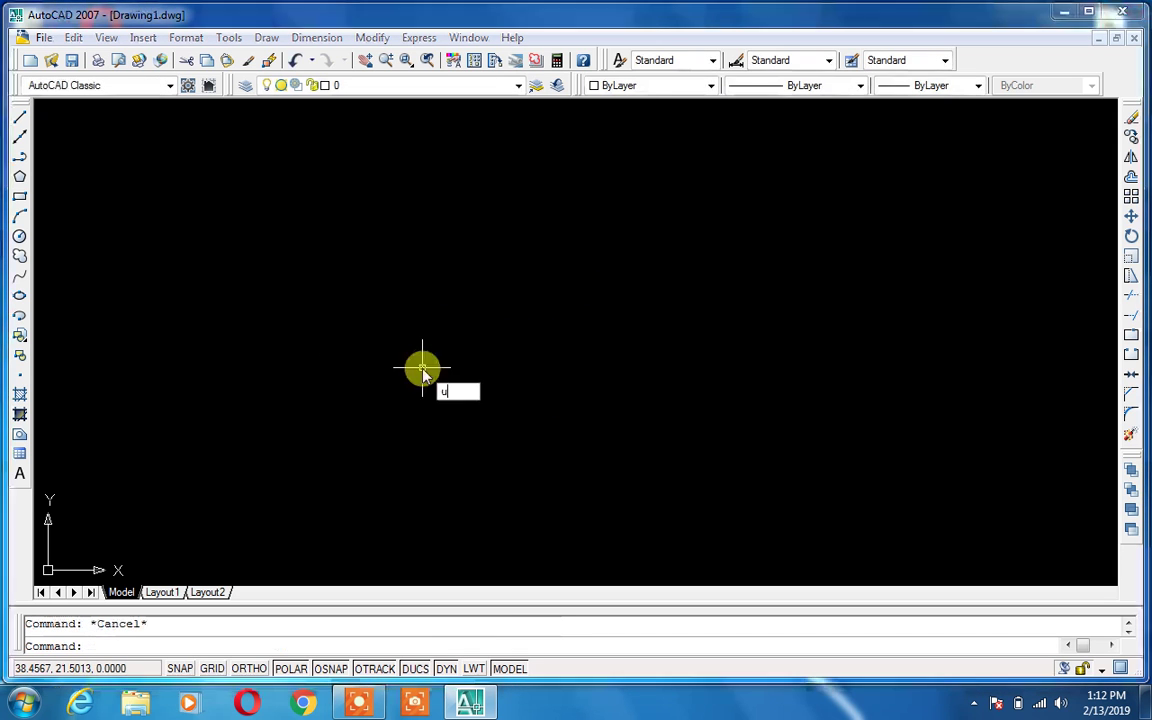
{"action": "key", "text": "Return"}
{"action": "left_click", "coordinate": [553, 260]}
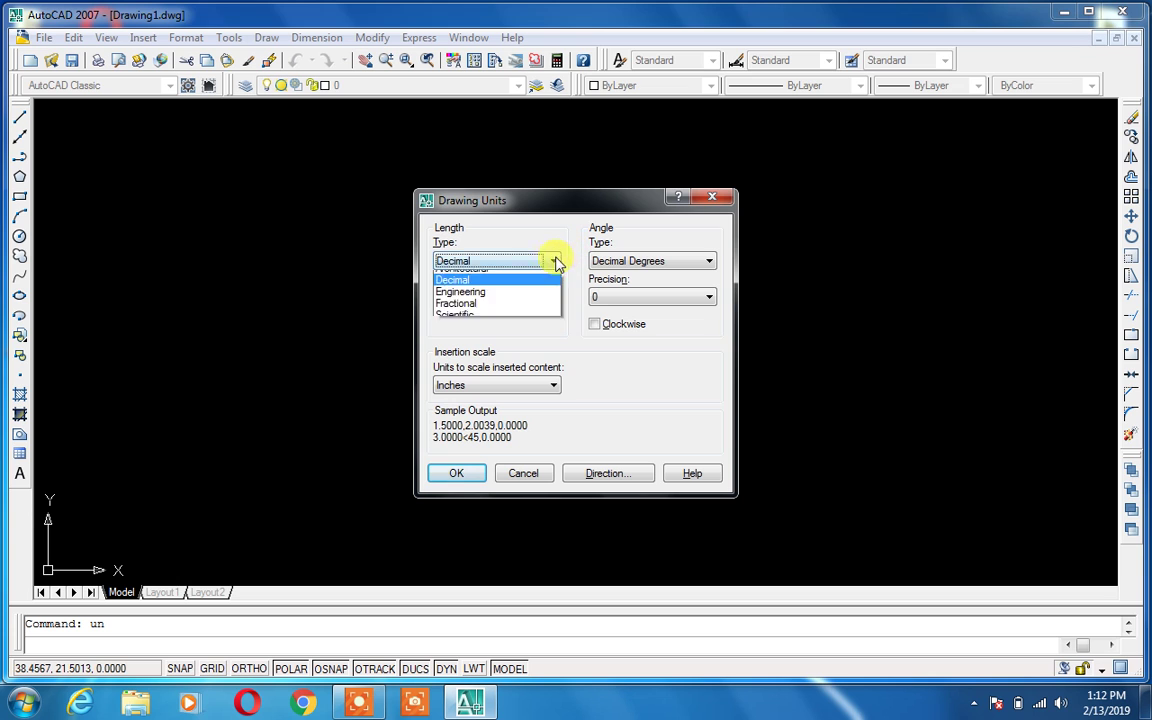
{"action": "left_click", "coordinate": [538, 279]}
{"action": "left_click", "coordinate": [533, 297]}
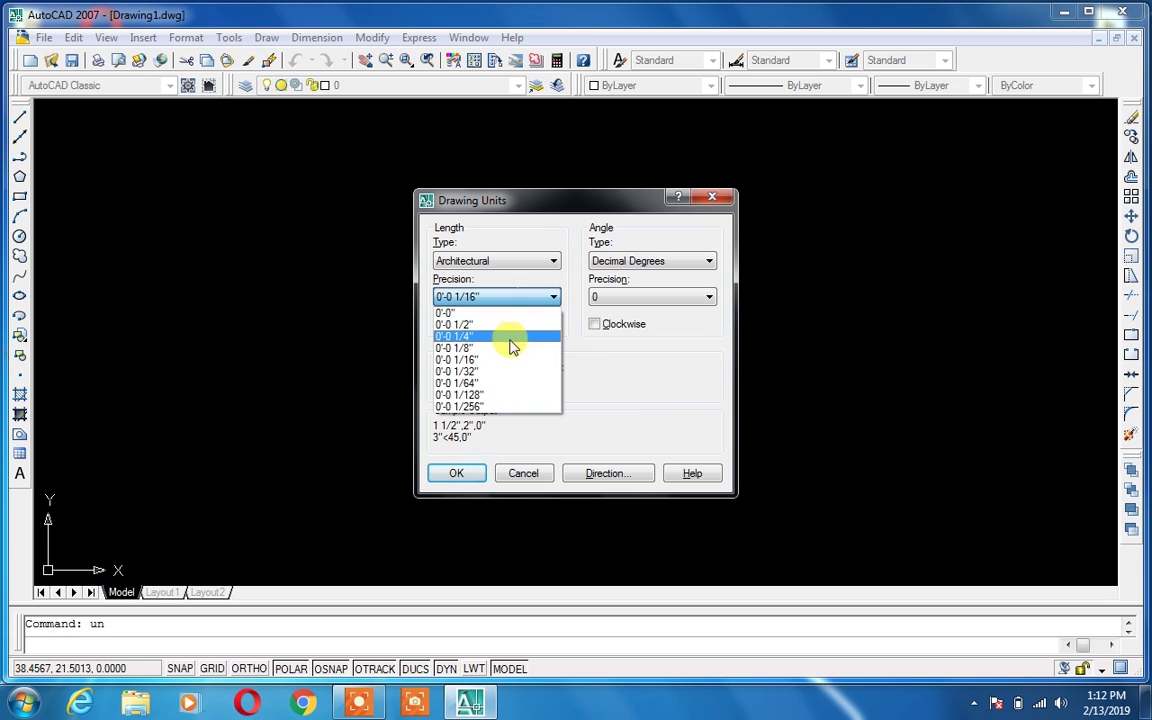
{"action": "left_click", "coordinate": [514, 337]}
{"action": "left_click", "coordinate": [454, 473]}
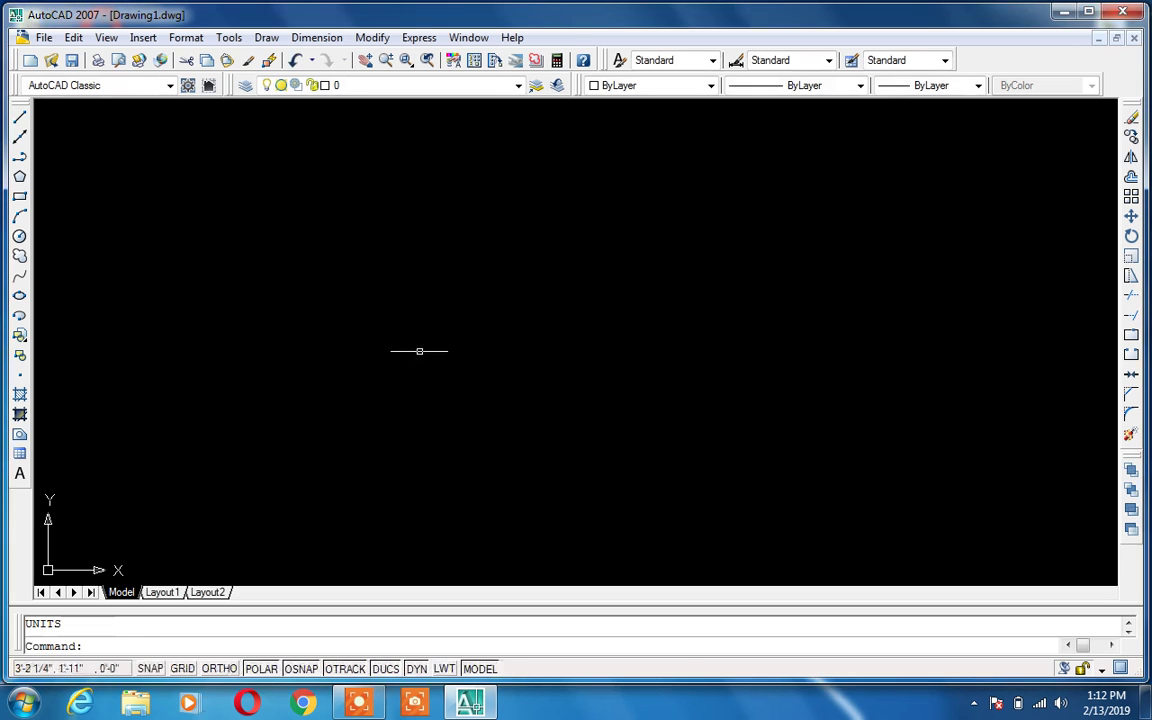
Step: Draw a 5' by 5' rectangle in the drawing area and zoom to the drawing extents
{"action": "type", "text": "rec"}
{"action": "key", "text": "Return"}
{"action": "left_click", "coordinate": [344, 228]}
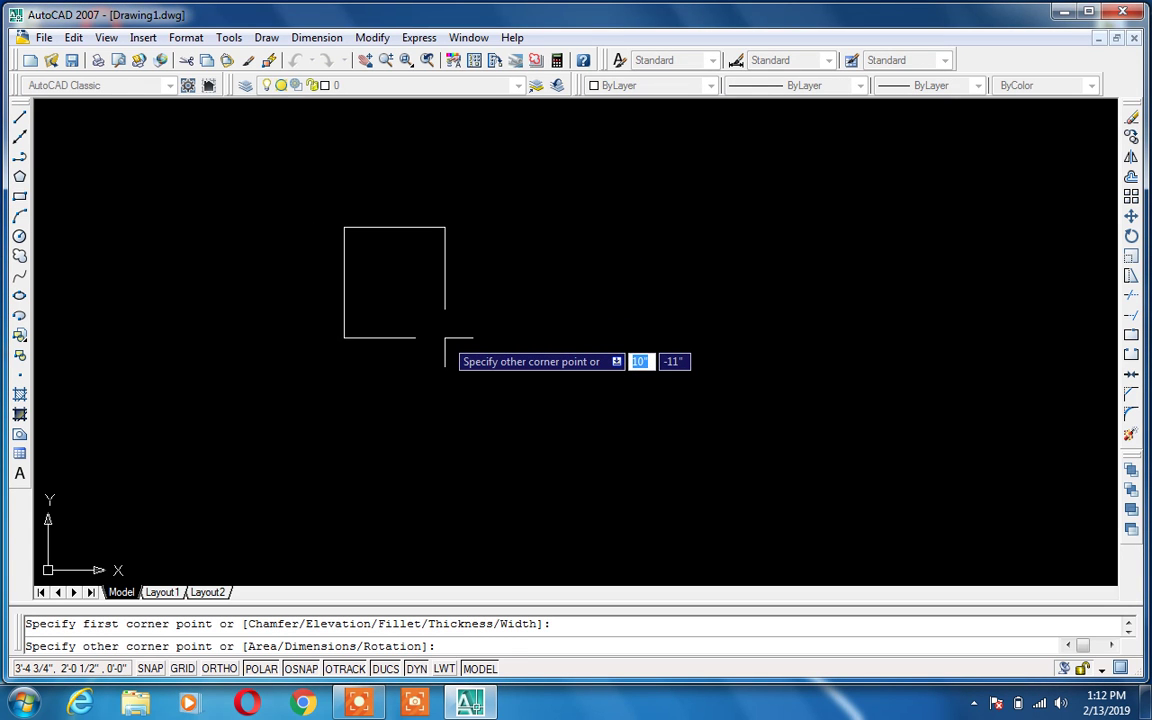
{"action": "type", "text": "5'"}
{"action": "key", "text": "Tab"}
{"action": "type", "text": "5'"}
{"action": "key", "text": "Return"}
{"action": "type", "text": "z"}
{"action": "key", "text": "Return"}
{"action": "type", "text": "e"}
{"action": "key", "text": "Return"}
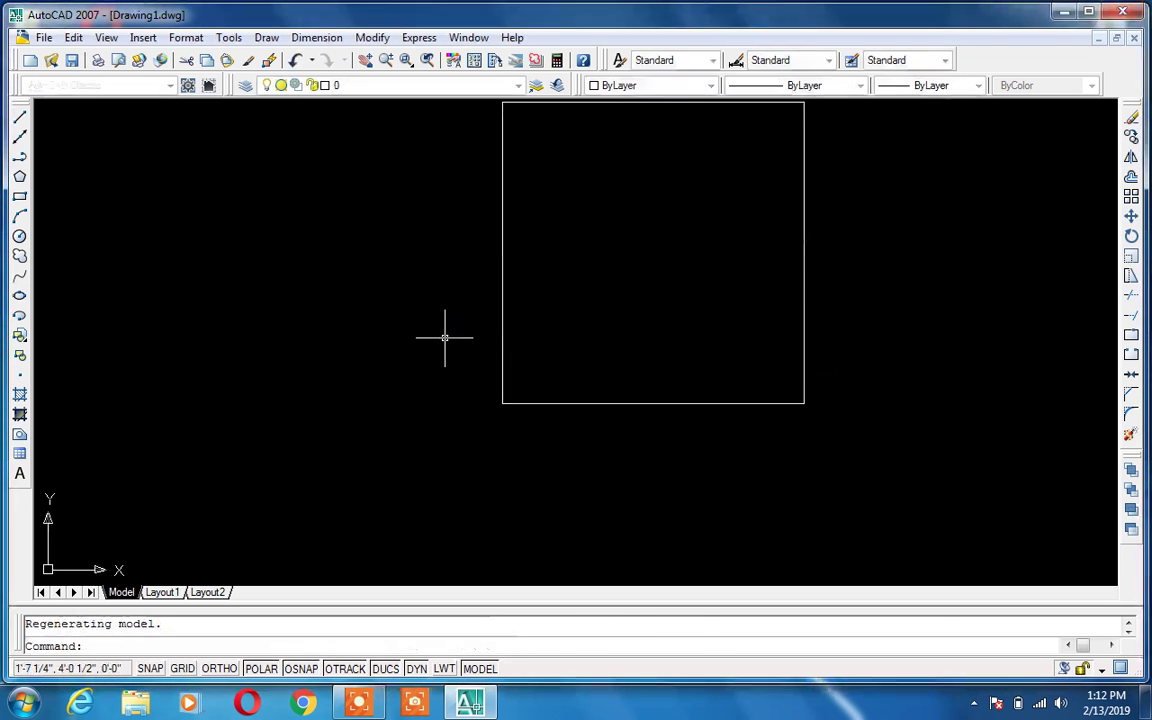
Step: Add aligned dimensions to the square's lower and left edges, placed outside the square
{"action": "type", "text": "dal"}
{"action": "key", "text": "Return"}
{"action": "key", "text": "Return"}
{"action": "left_click", "coordinate": [589, 403]}
{"action": "left_click", "coordinate": [594, 437]}
{"action": "key", "text": "Return"}
{"action": "key", "text": "Return"}
{"action": "left_click", "coordinate": [499, 306]}
{"action": "left_click", "coordinate": [502, 312]}
{"action": "left_click", "coordinate": [402, 309]}
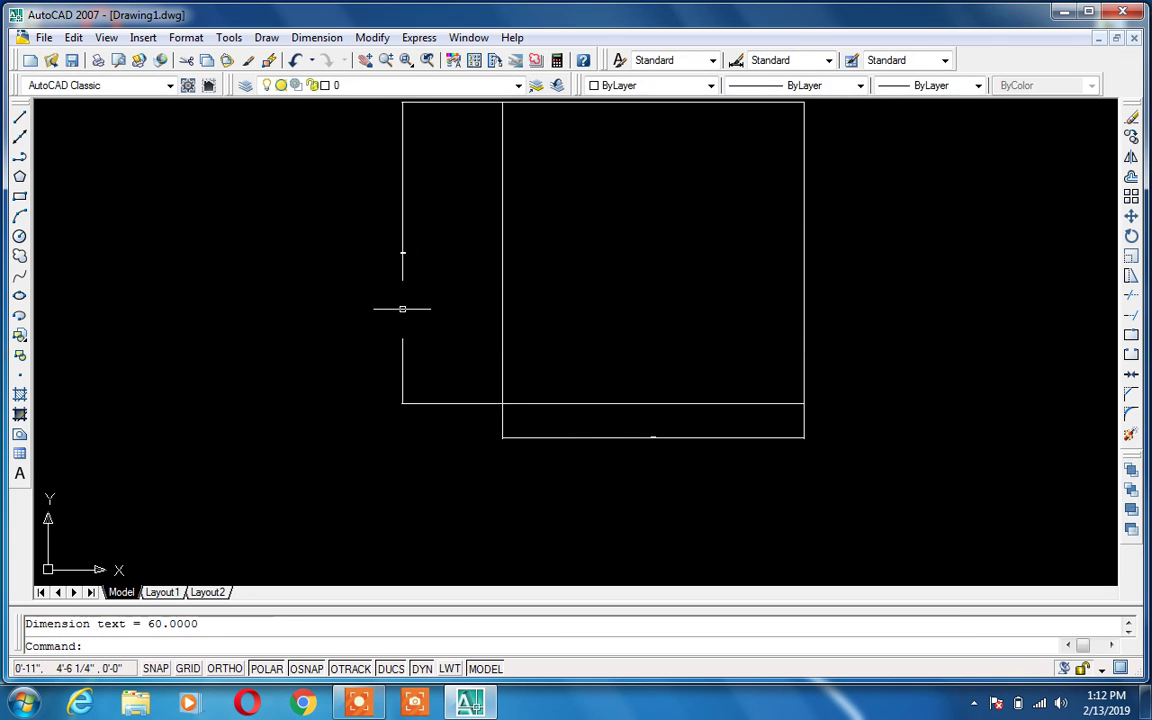
Step: Modify the Standard dimension style's primary units to Architectural with a precision of 0'-0 1/4"
{"action": "scroll", "coordinate": [409, 253], "scroll_direction": "up", "scroll_amount": 3}
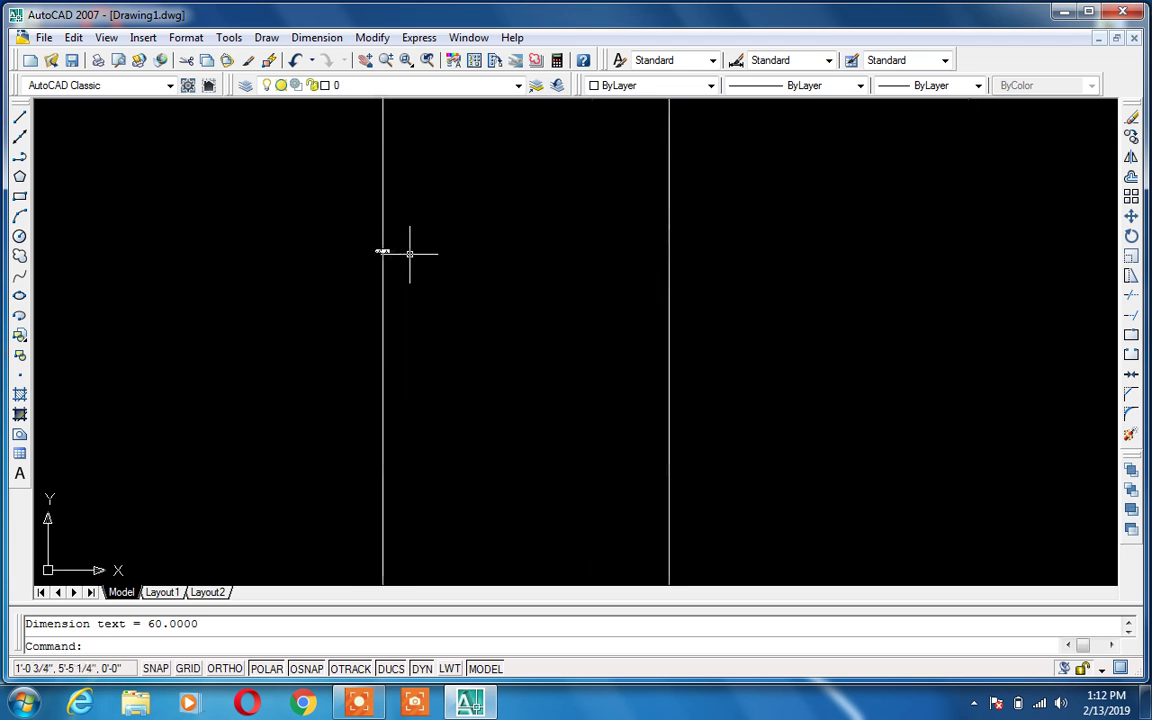
{"action": "scroll", "coordinate": [410, 253], "scroll_direction": "up", "scroll_amount": 3}
{"action": "type", "text": "d"}
{"action": "key", "text": "Return"}
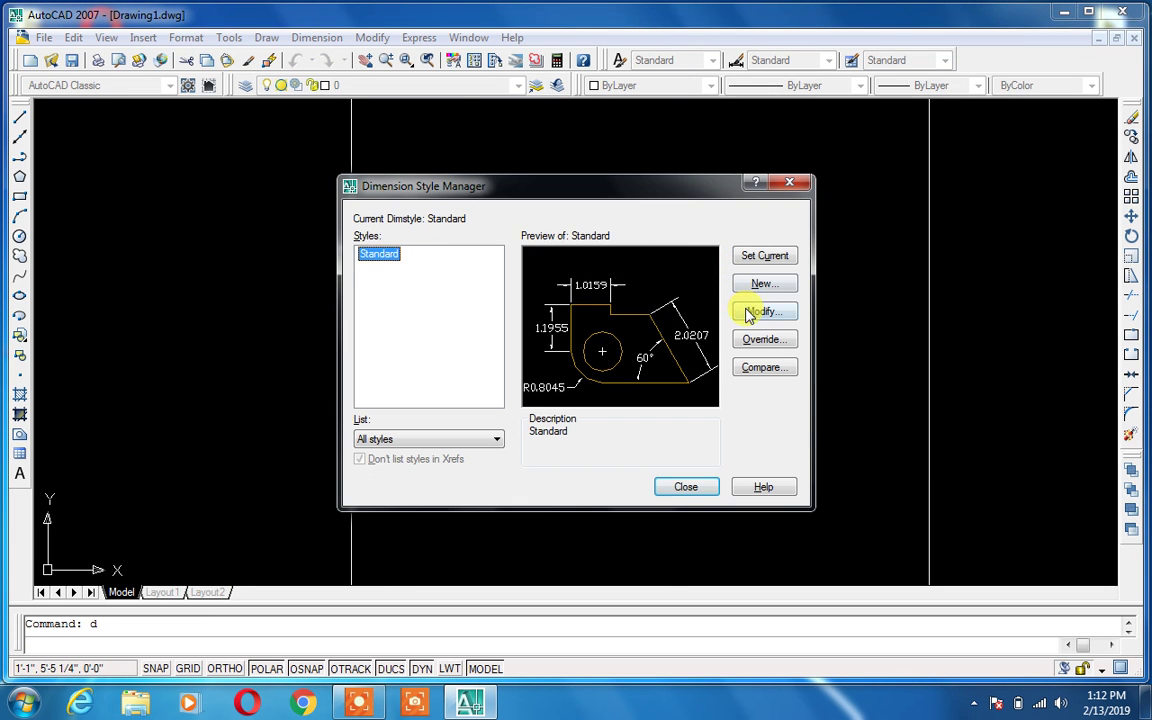
{"action": "left_click", "coordinate": [760, 312]}
{"action": "left_click", "coordinate": [565, 177]}
{"action": "left_click", "coordinate": [527, 213]}
{"action": "left_click", "coordinate": [522, 266]}
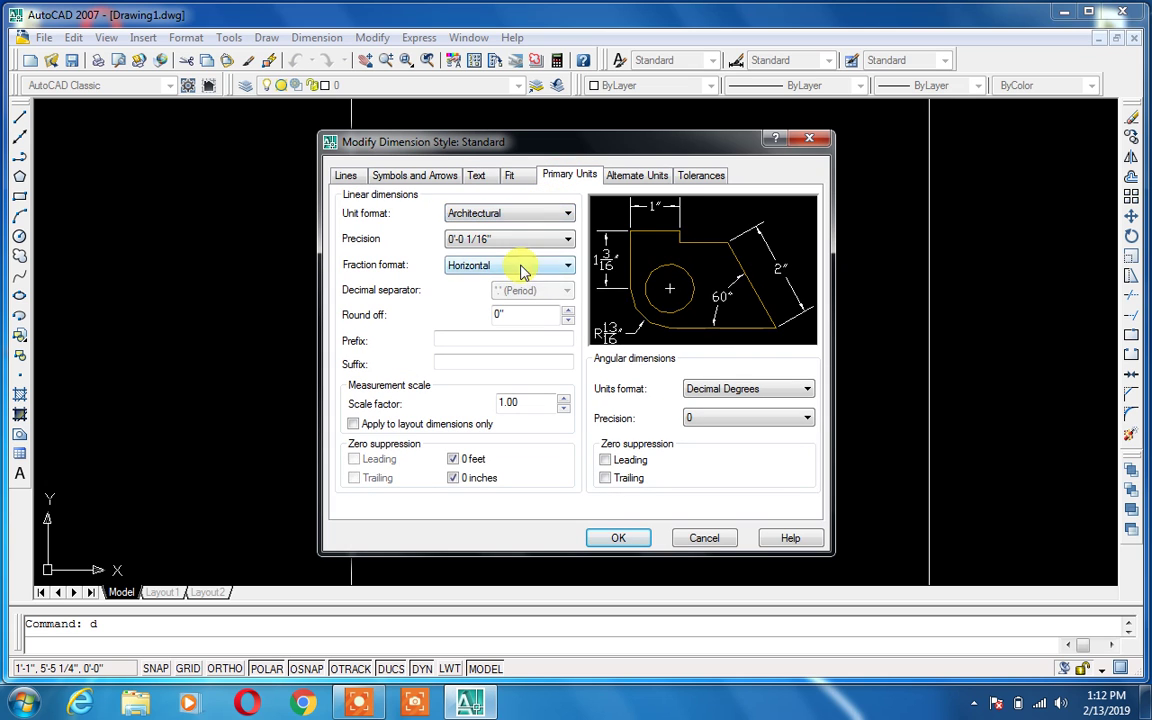
{"action": "left_click", "coordinate": [530, 245]}
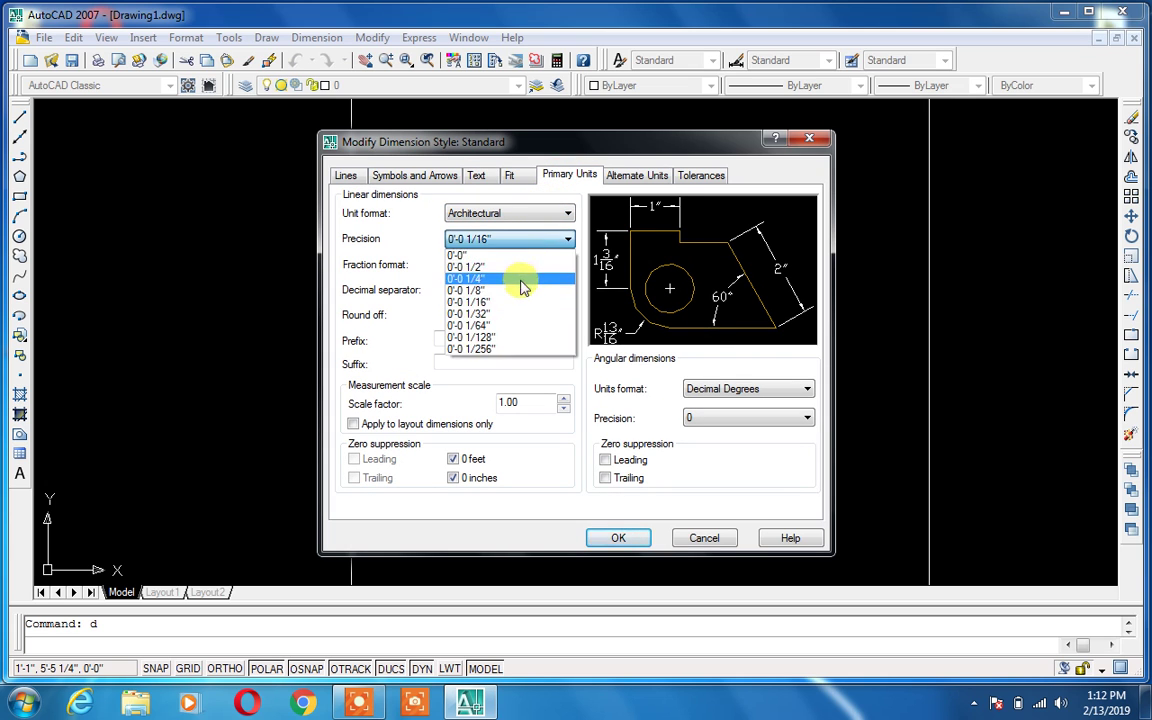
{"action": "left_click", "coordinate": [524, 283]}
Step: Set the Standard dimension style's text height to 7" and apply the style changes
{"action": "left_click", "coordinate": [480, 180]}
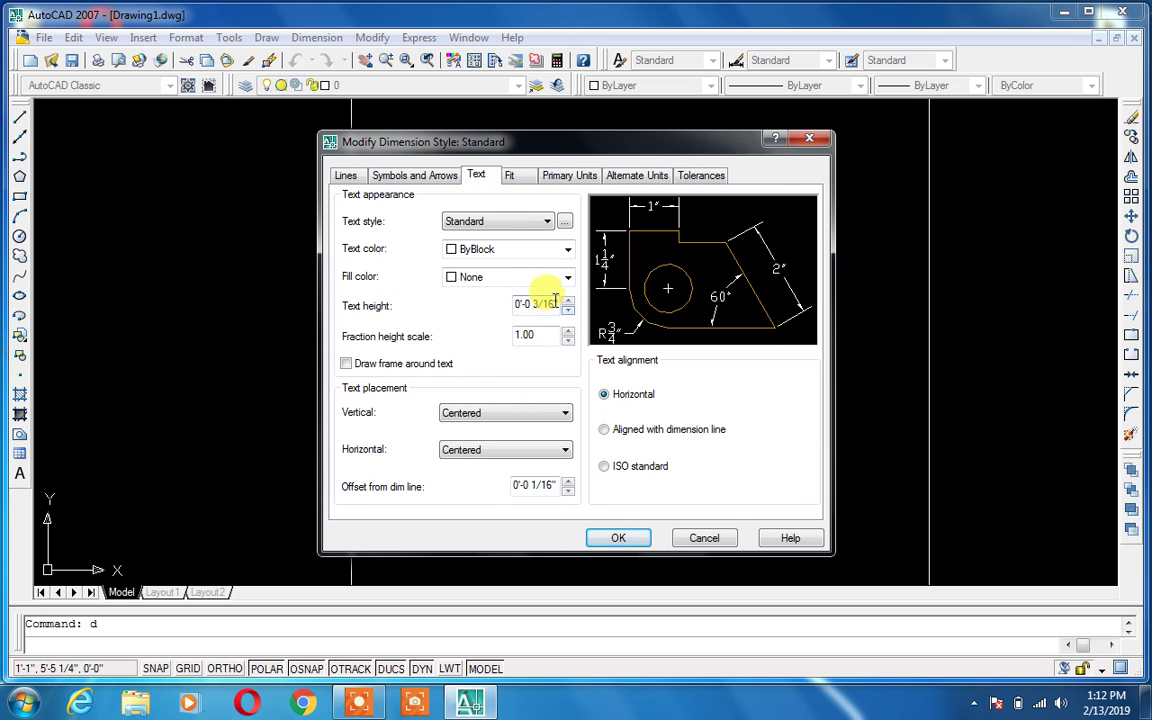
{"action": "left_click_drag", "start_coordinate": [545, 303], "coordinate": [457, 299]}
{"action": "type", "text": "7"}
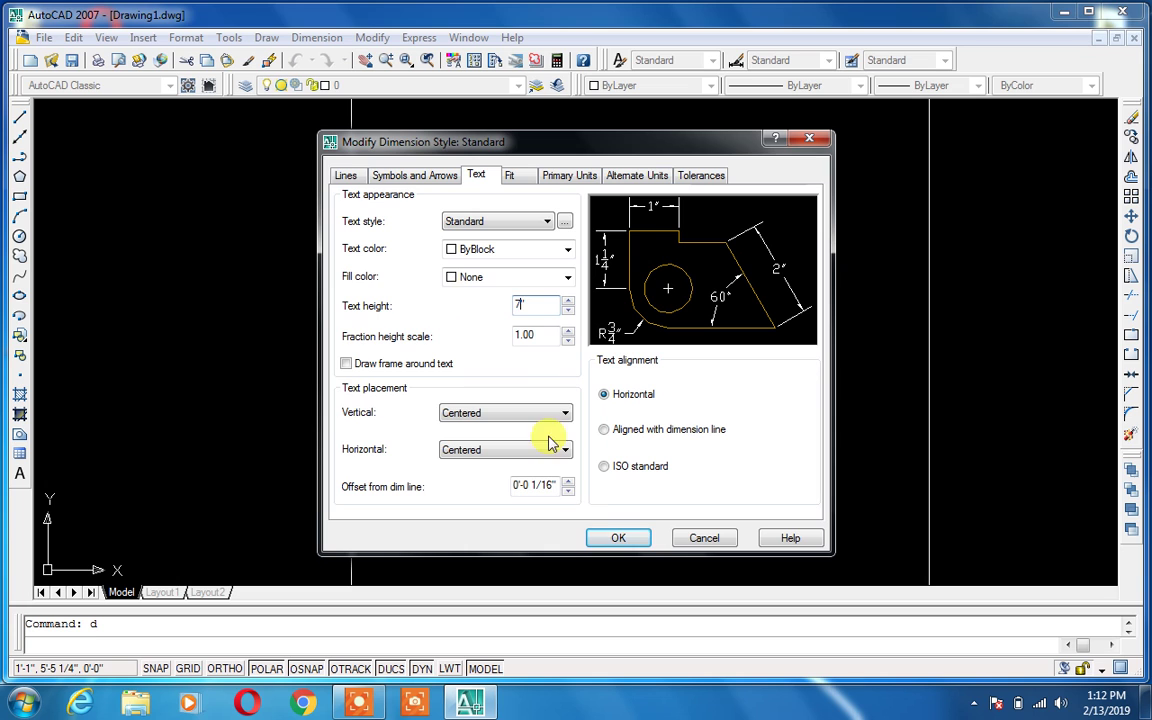
{"action": "left_click", "coordinate": [618, 538]}
{"action": "left_click", "coordinate": [685, 487]}
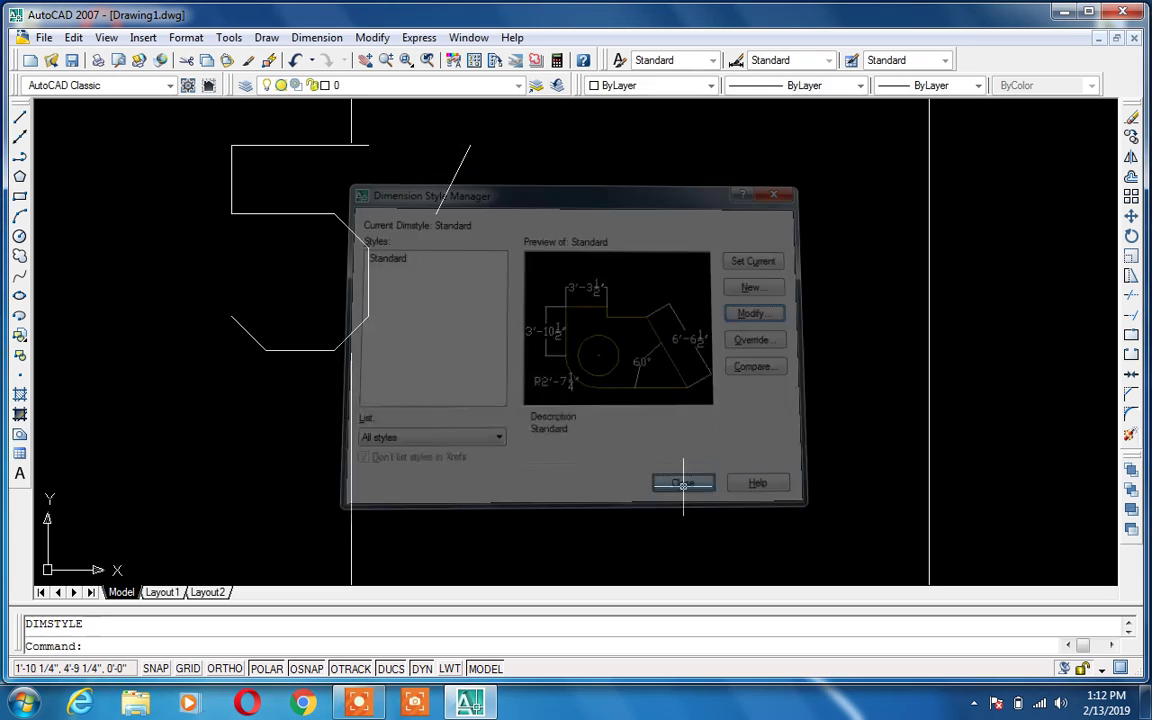
Step: Turn off the UCS icon's Origin display option so the icon stays in the corner of the drawing area
{"action": "scroll", "coordinate": [562, 409], "scroll_direction": "down", "scroll_amount": 5}
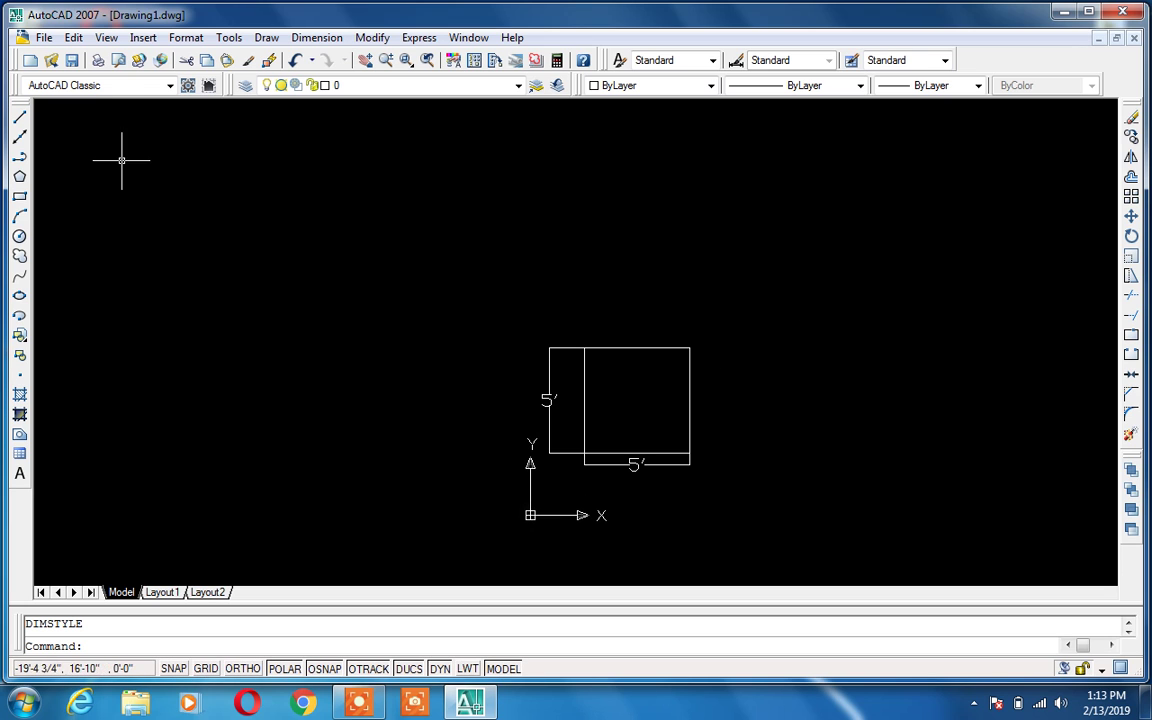
{"action": "left_click", "coordinate": [106, 38]}
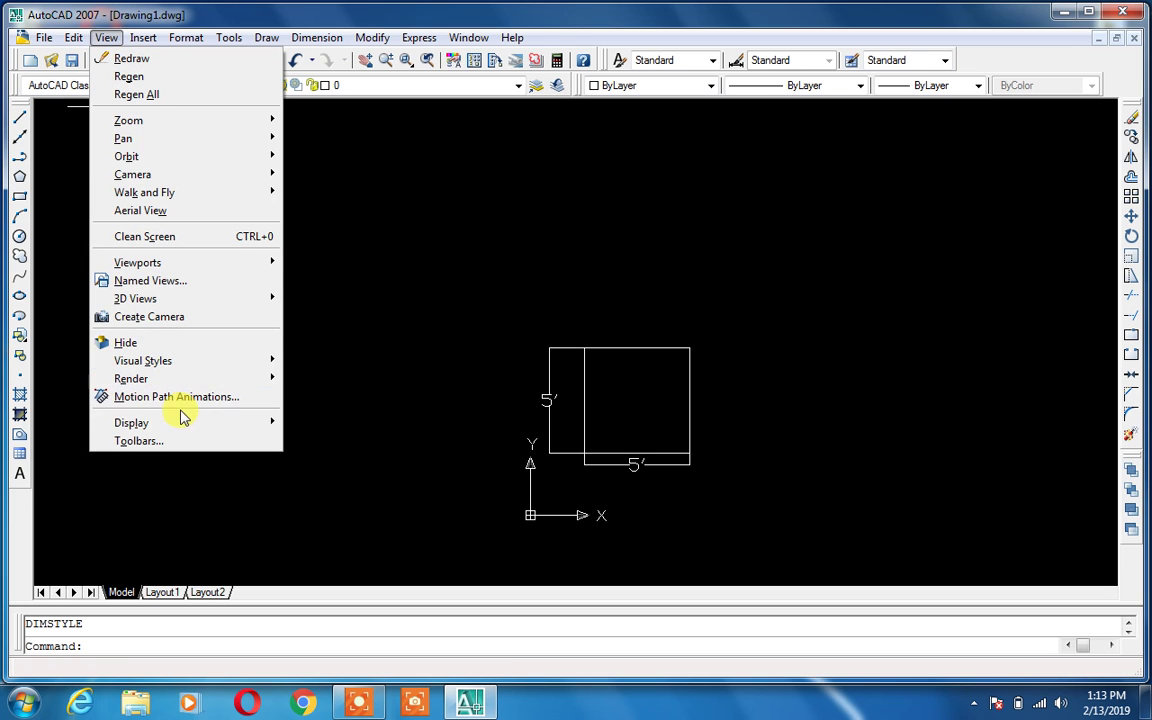
{"action": "mouse_move", "coordinate": [200, 420]}
{"action": "mouse_move", "coordinate": [437, 425]}
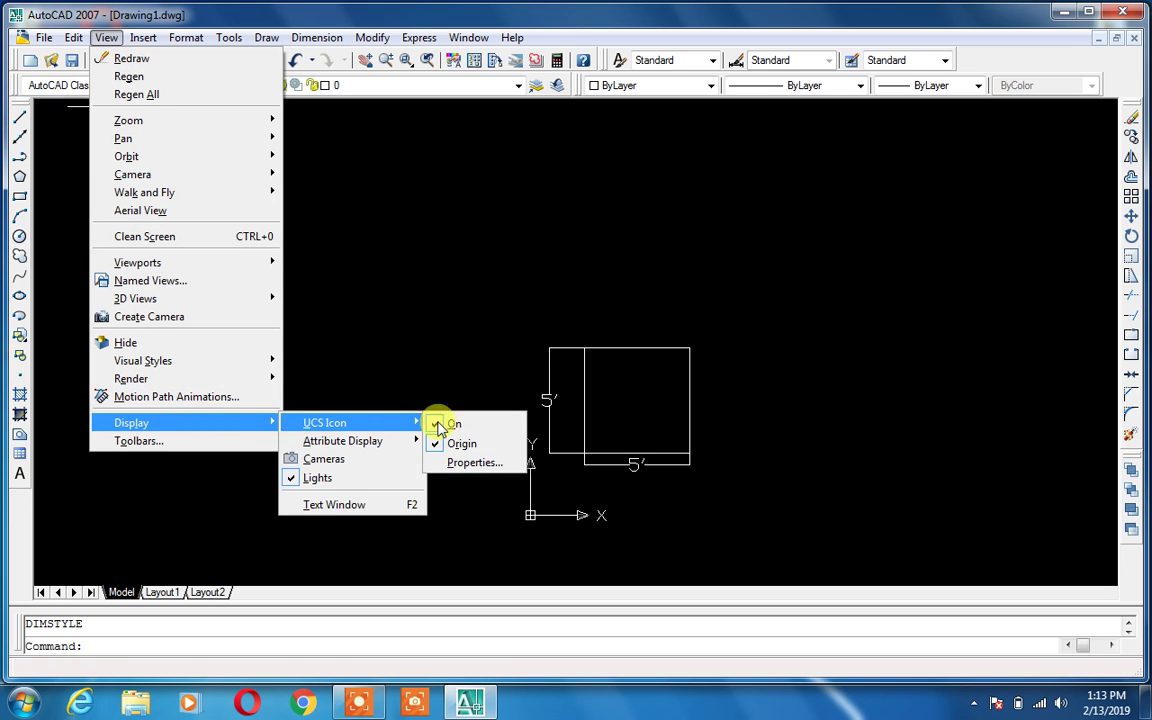
{"action": "left_click", "coordinate": [481, 442]}
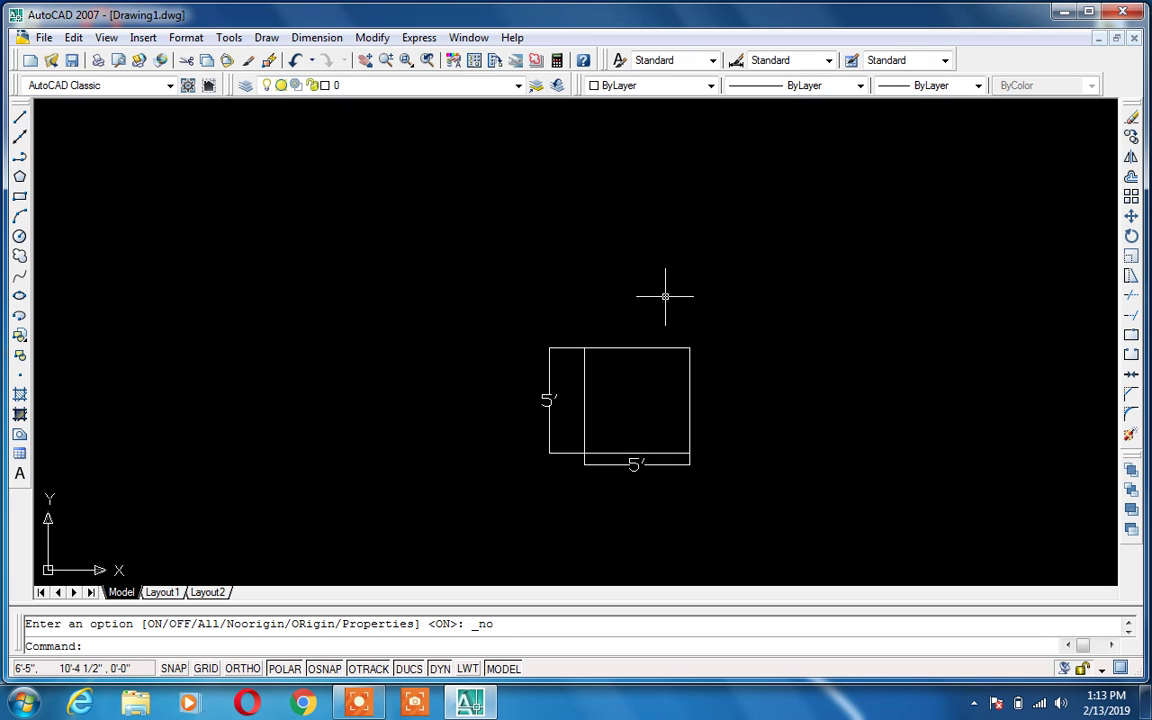
Step: Draw a freehand trial rectangle from the square's upper-right corner and erase it
{"action": "type", "text": "rec"}
{"action": "key", "text": "Return"}
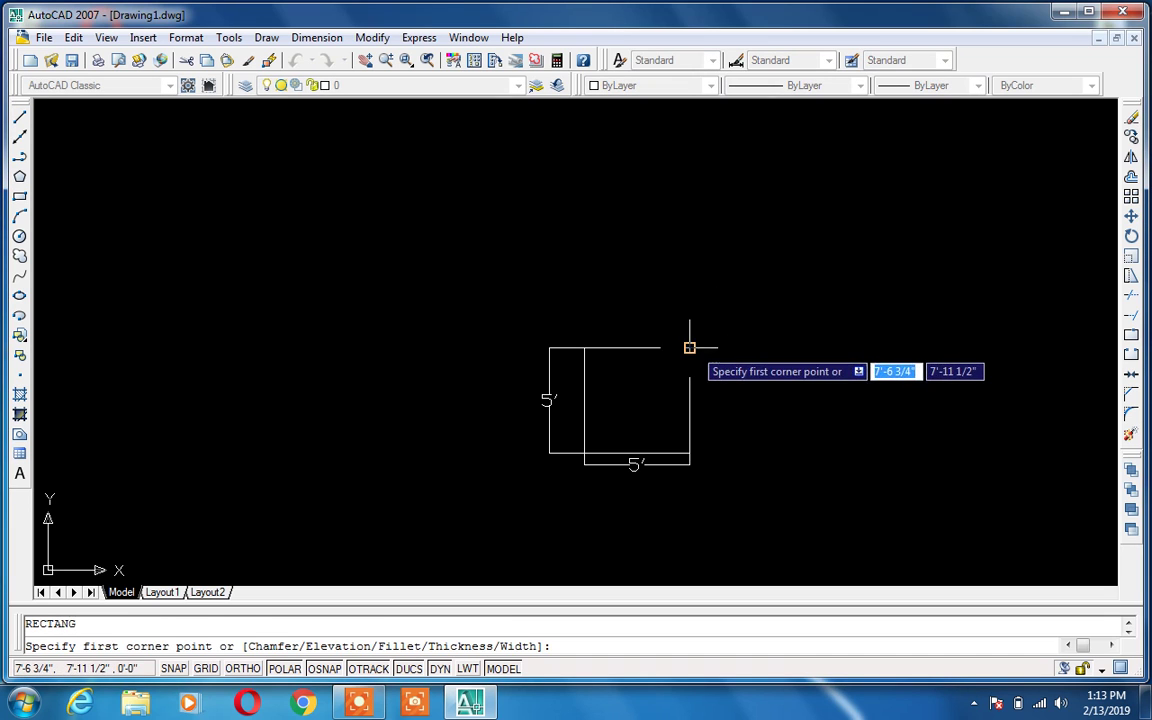
{"action": "left_click", "coordinate": [689, 347]}
{"action": "left_click", "coordinate": [792, 450]}
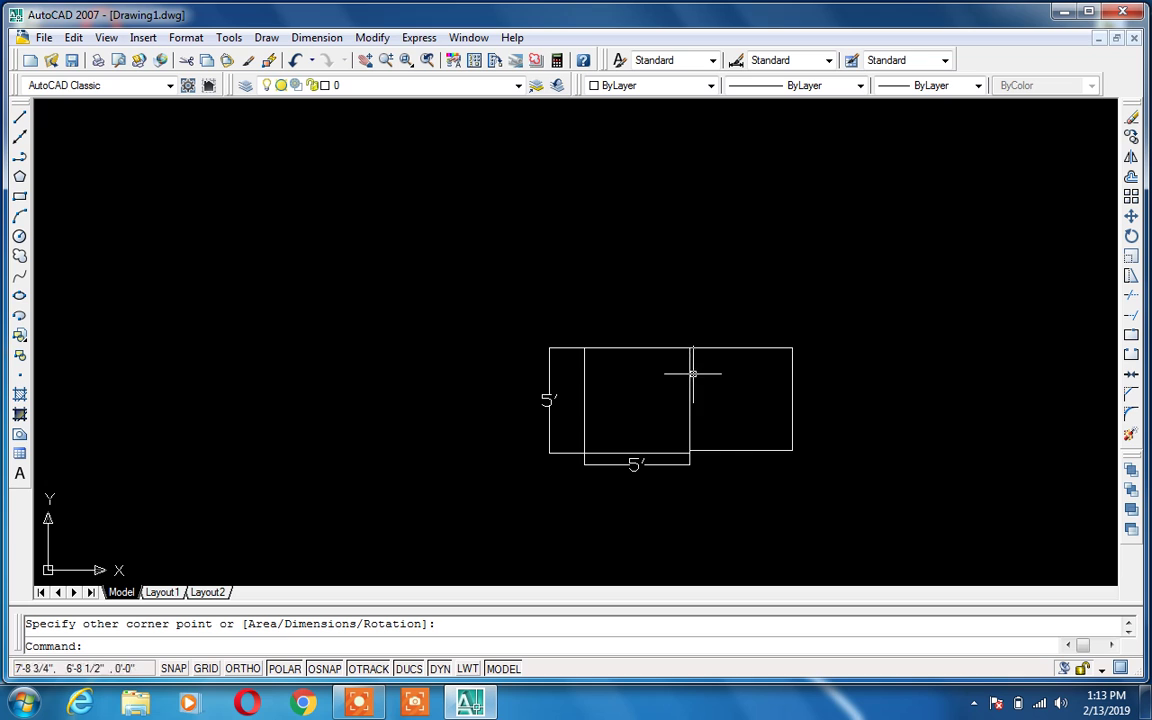
{"action": "left_click", "coordinate": [733, 347]}
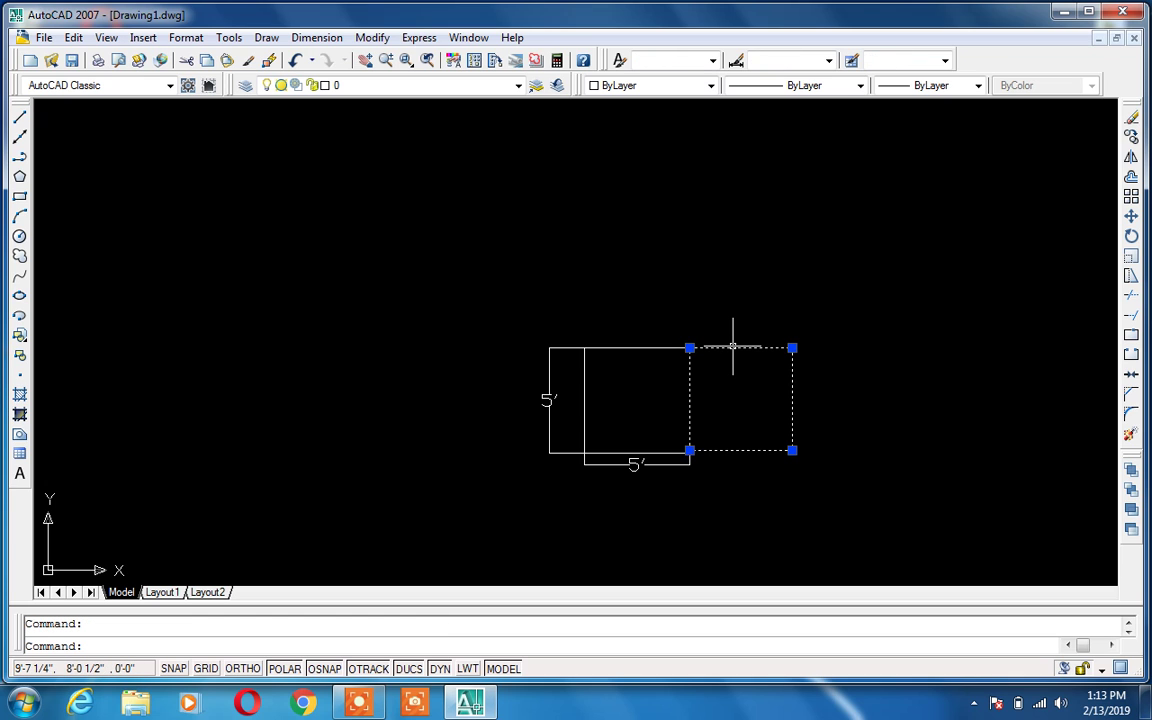
{"action": "key", "text": "Delete"}
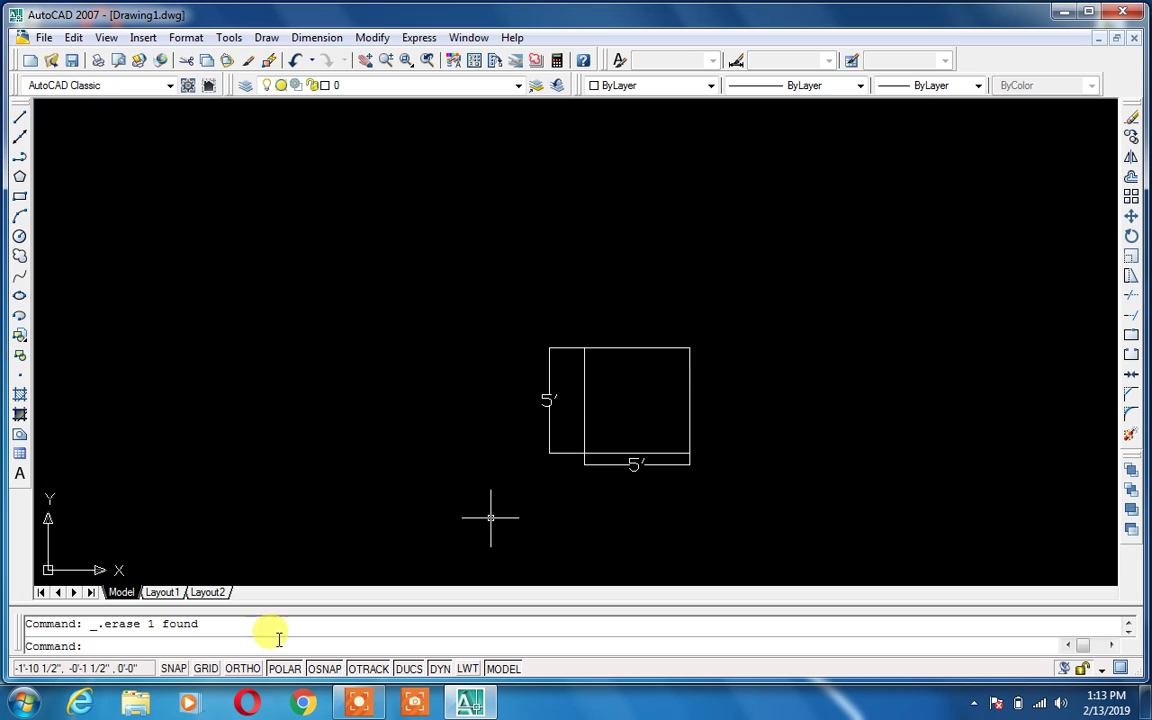
Step: Turn snap on in the drafting settings and set equal X and Y snap spacing of 1'
{"action": "right_click", "coordinate": [180, 669]}
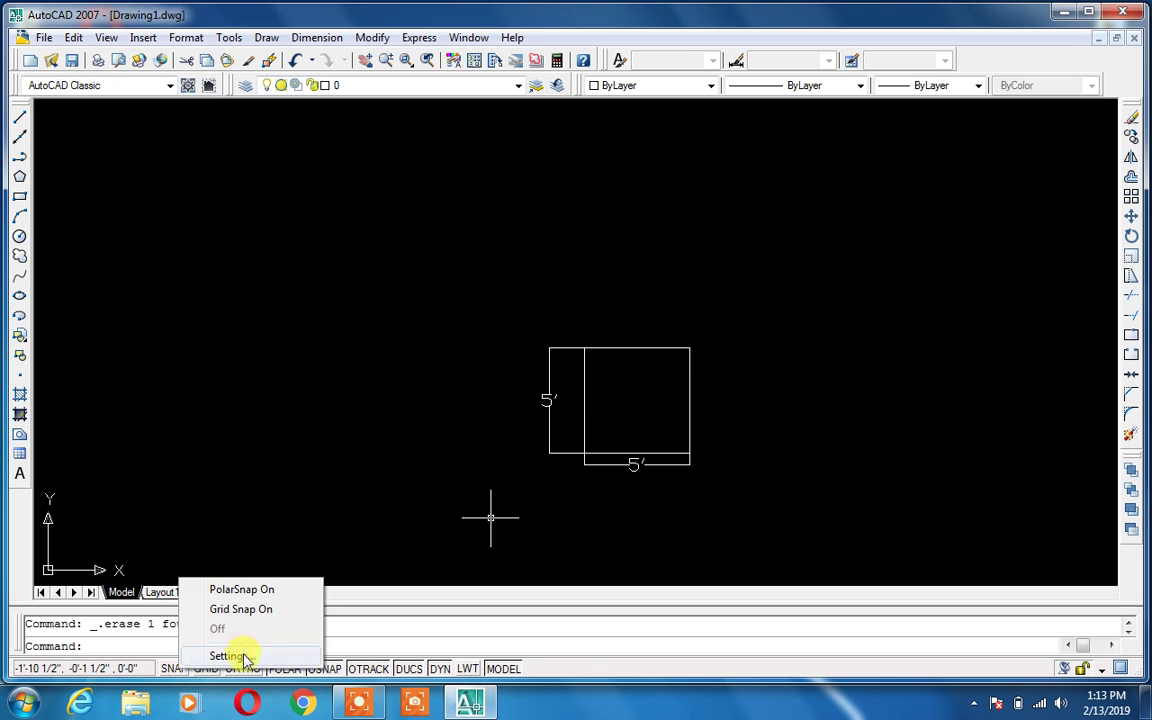
{"action": "left_click", "coordinate": [228, 656]}
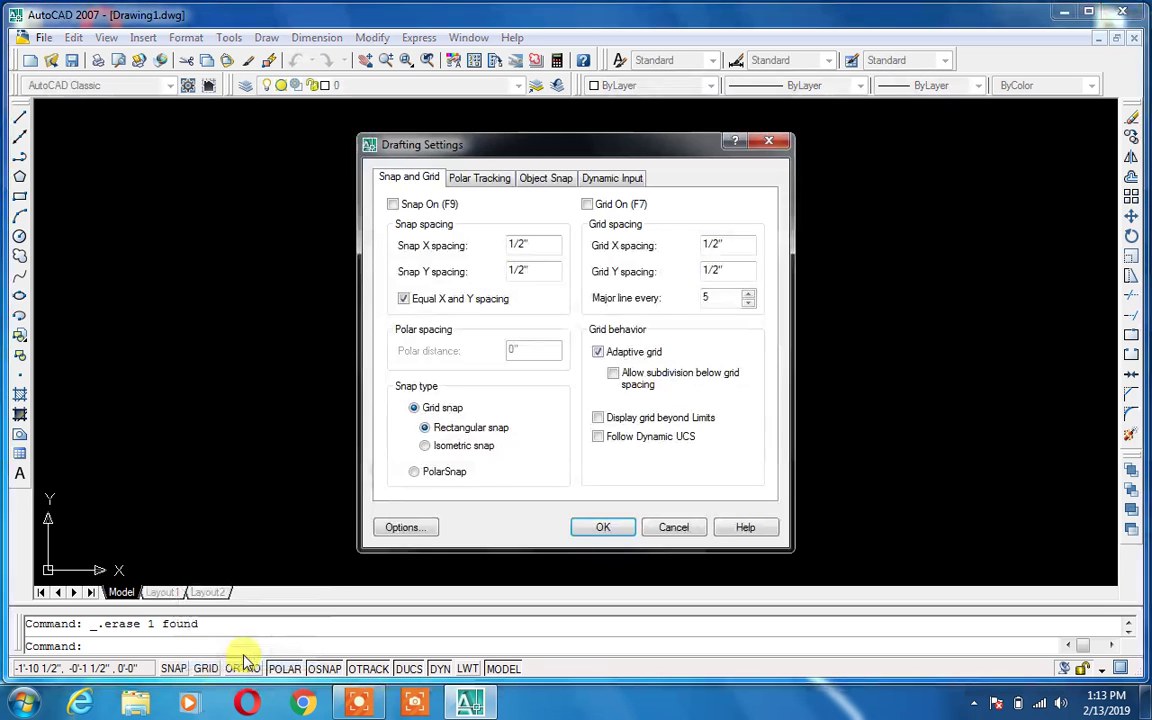
{"action": "left_click_drag", "start_coordinate": [492, 148], "coordinate": [488, 192]}
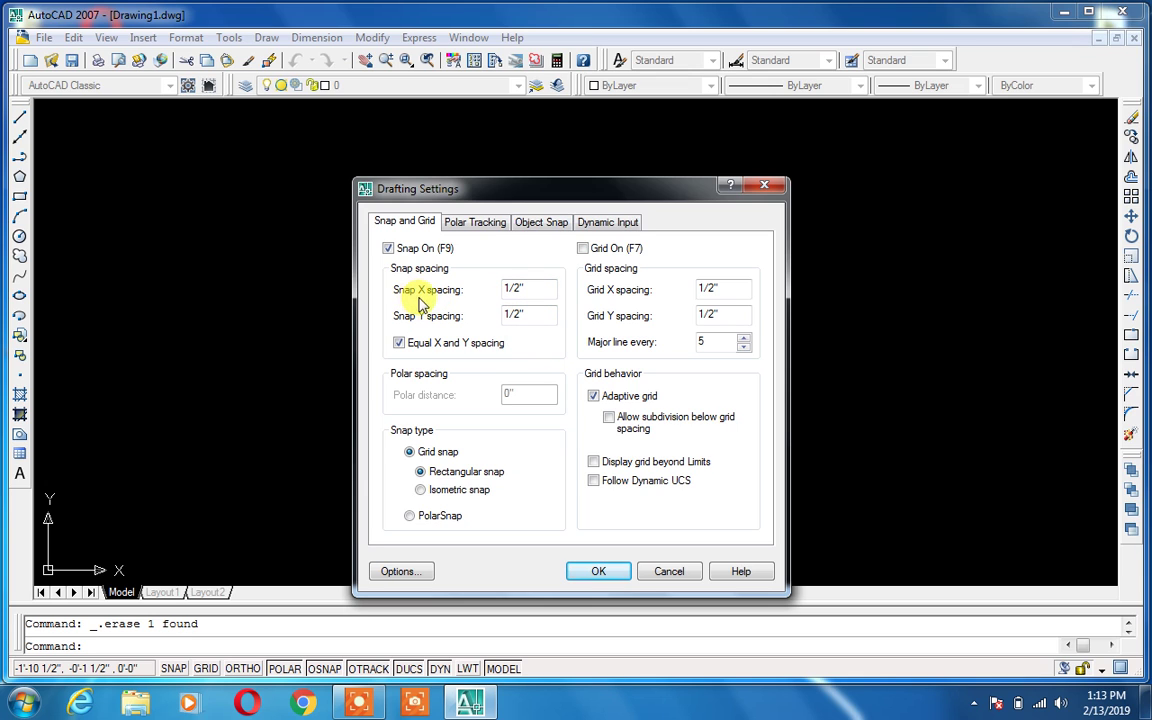
{"action": "double_click", "coordinate": [515, 289]}
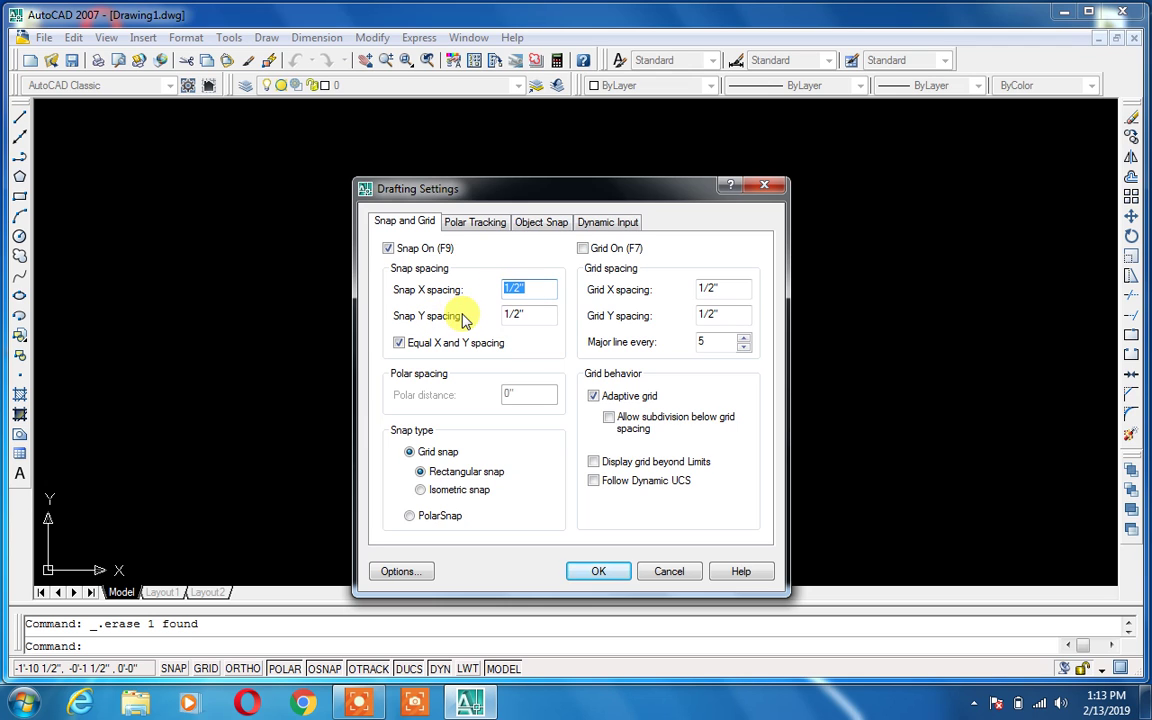
{"action": "type", "text": "1'"}
{"action": "left_click", "coordinate": [480, 341]}
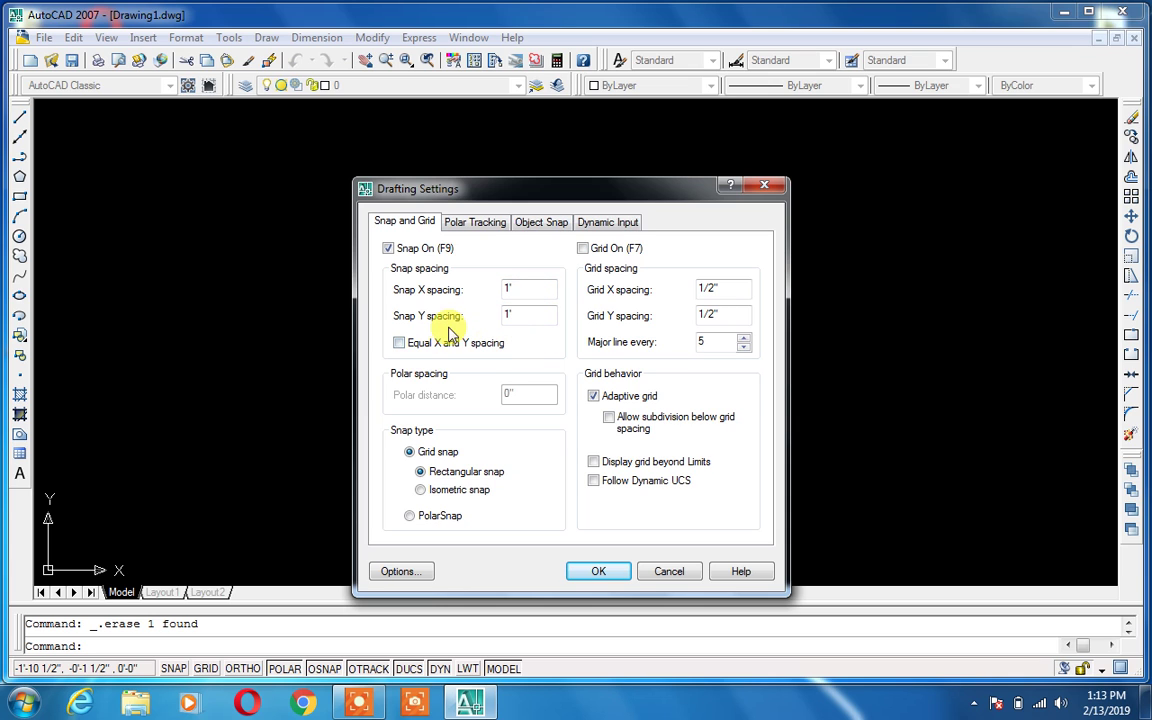
{"action": "left_click", "coordinate": [424, 343]}
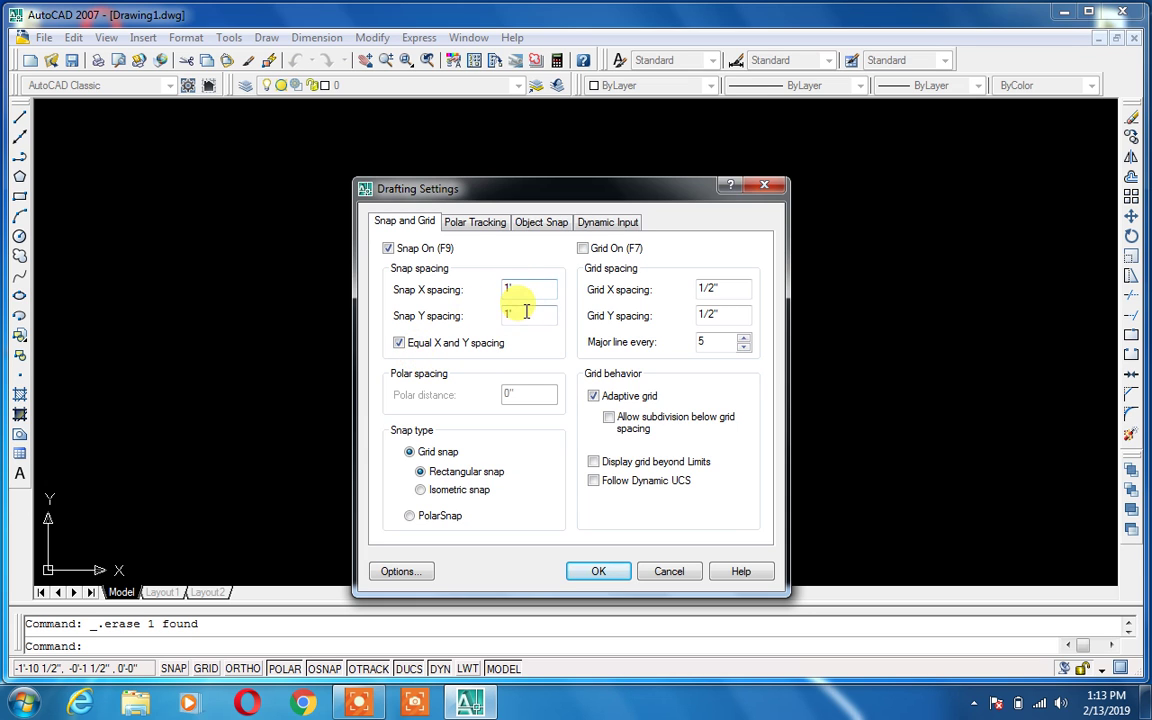
{"action": "left_click", "coordinate": [595, 571]}
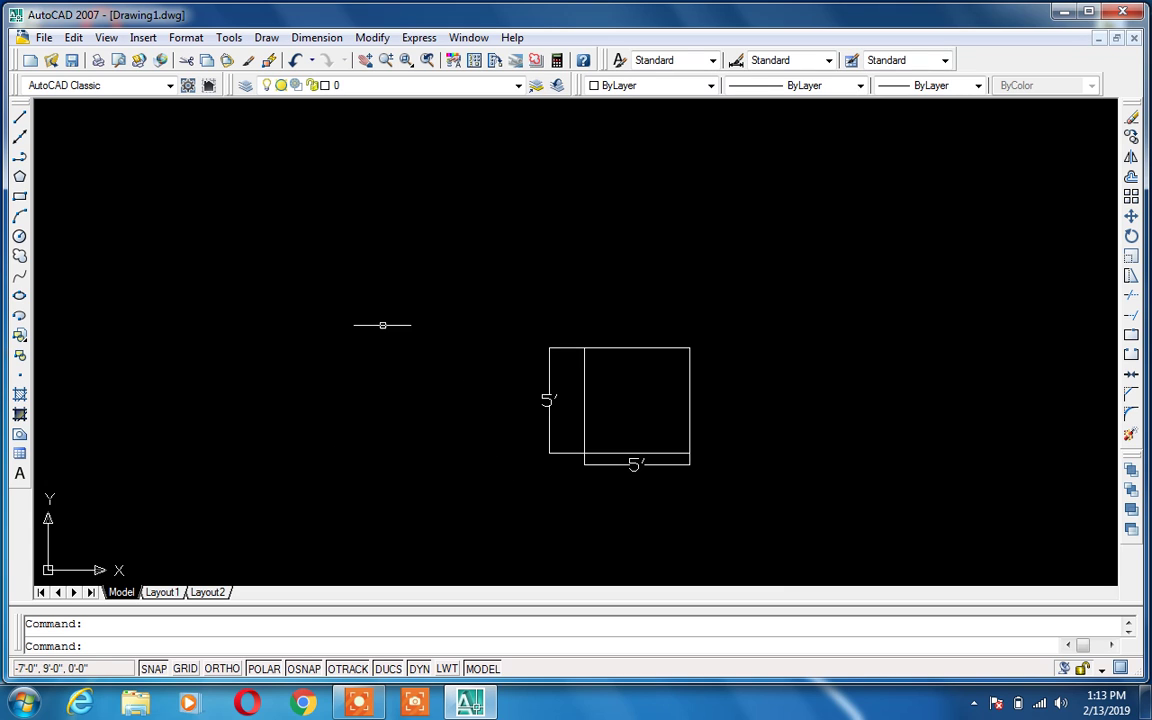
Step: Toggle snap mode off and back on to compare free and snapped cursor movement
{"action": "left_click", "coordinate": [183, 667]}
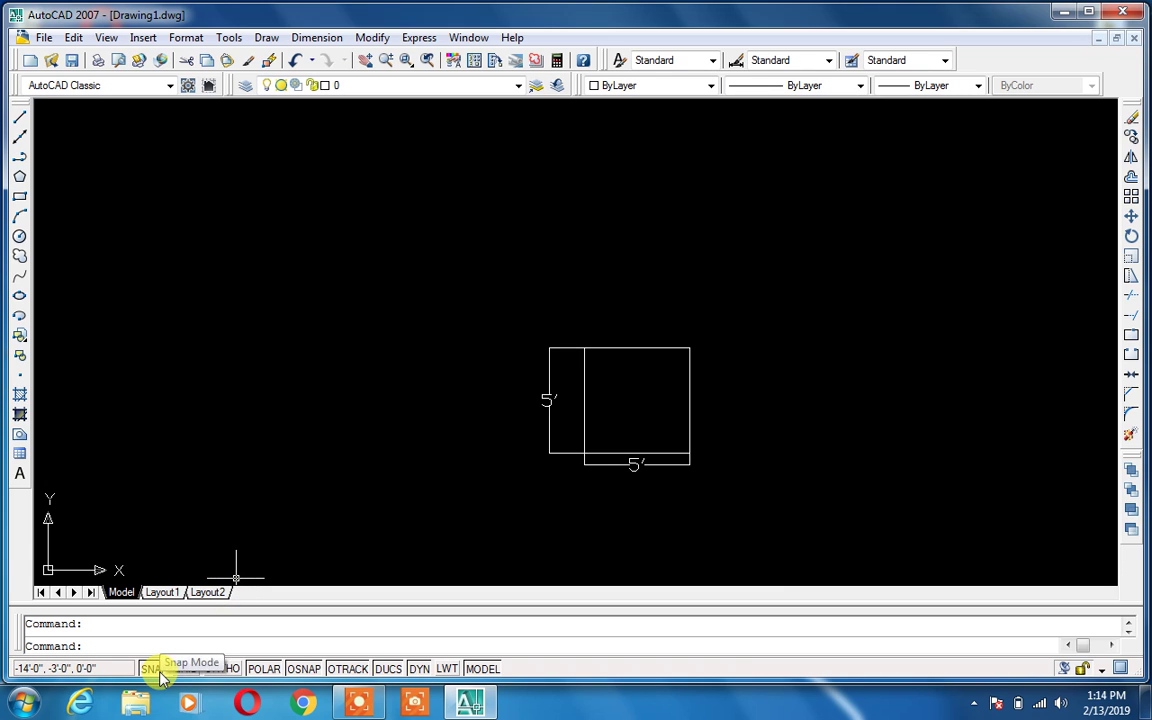
{"action": "left_click", "coordinate": [155, 669]}
{"action": "left_click", "coordinate": [155, 669]}
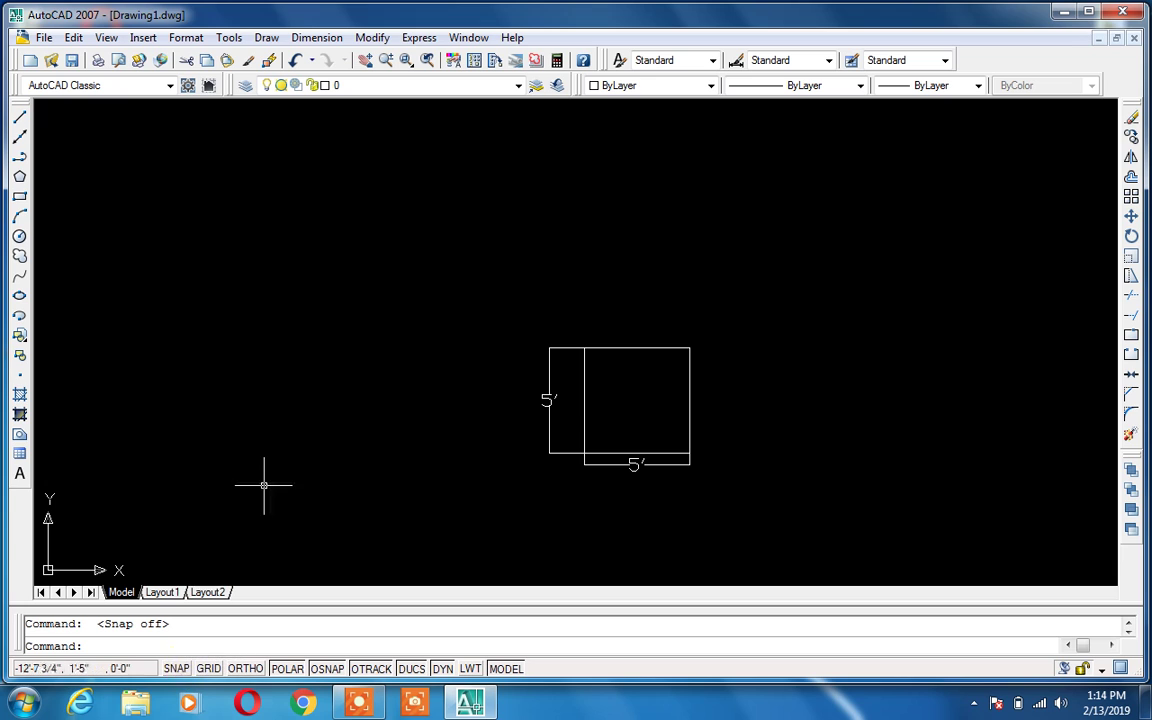
{"action": "left_click", "coordinate": [175, 668]}
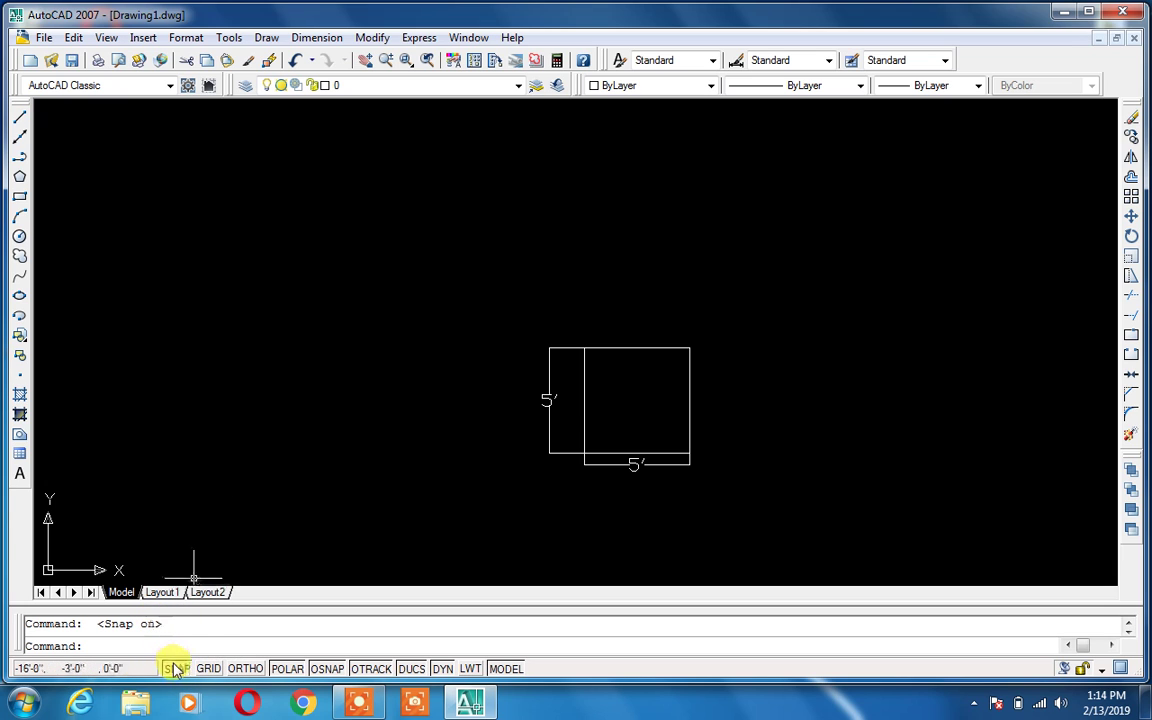
Step: Draw three connected 1' line segments forming an open-bottomed box in the empty area to the left of the square
{"action": "type", "text": "l"}
{"action": "key", "text": "Return"}
{"action": "left_click", "coordinate": [320, 409]}
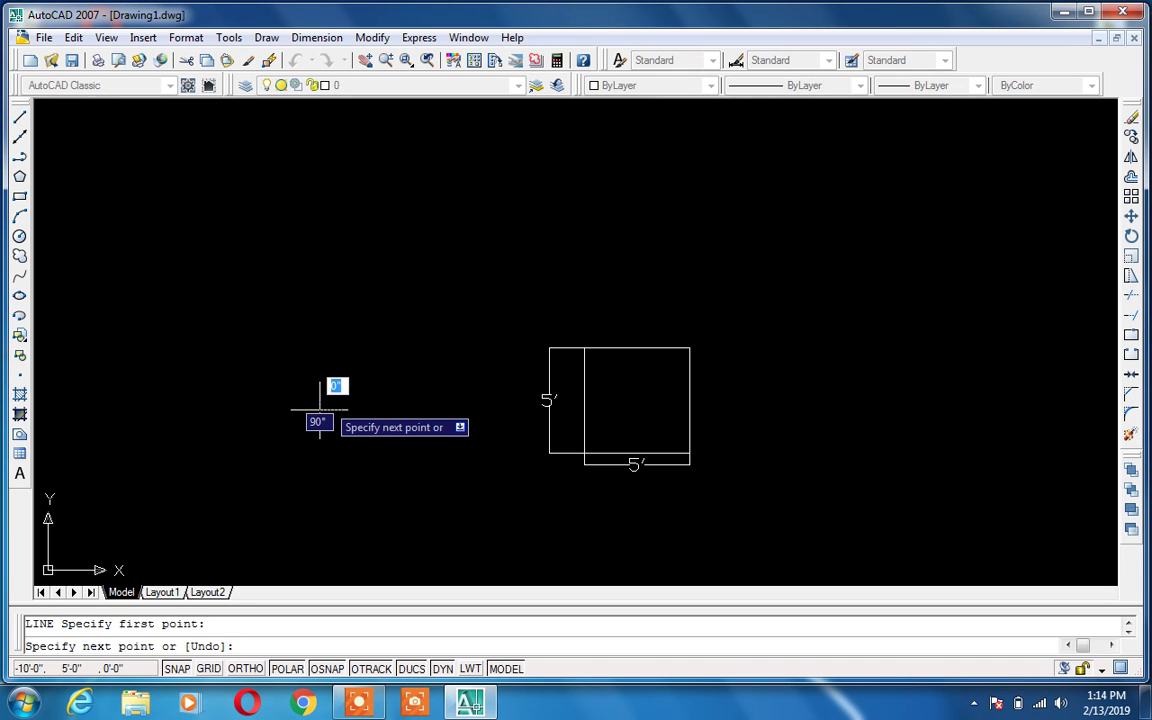
{"action": "left_click", "coordinate": [320, 389]}
{"action": "left_click", "coordinate": [341, 389]}
{"action": "left_click", "coordinate": [341, 409]}
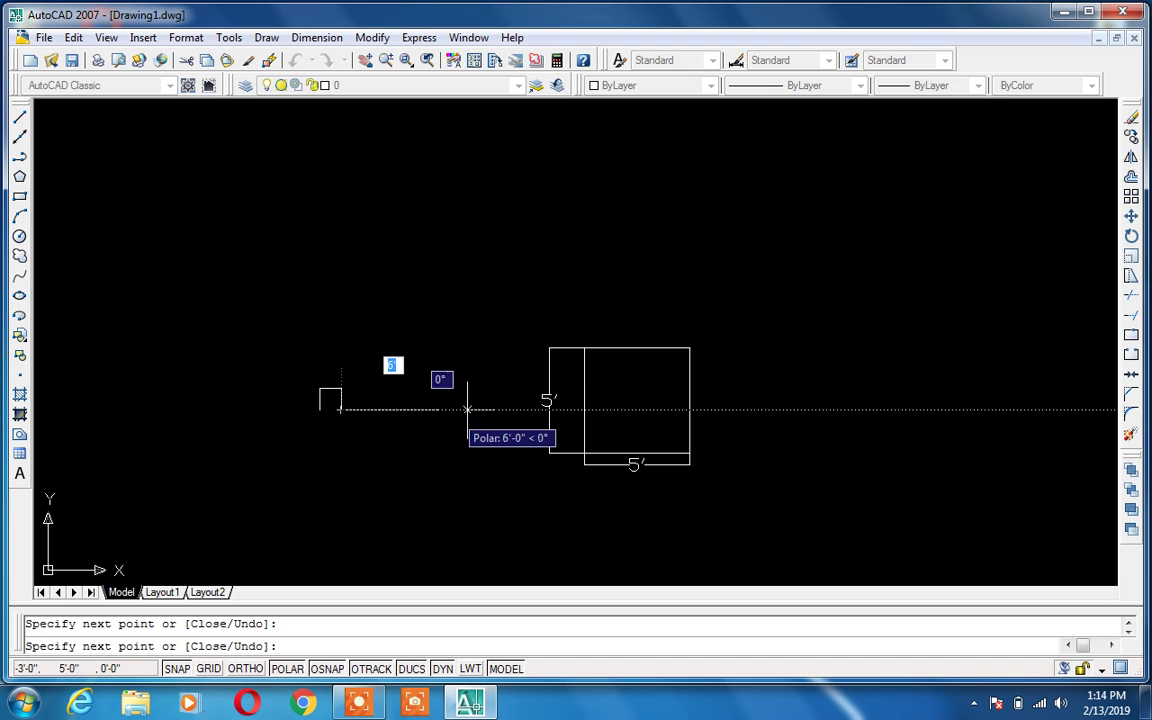
{"action": "key", "text": "Escape"}
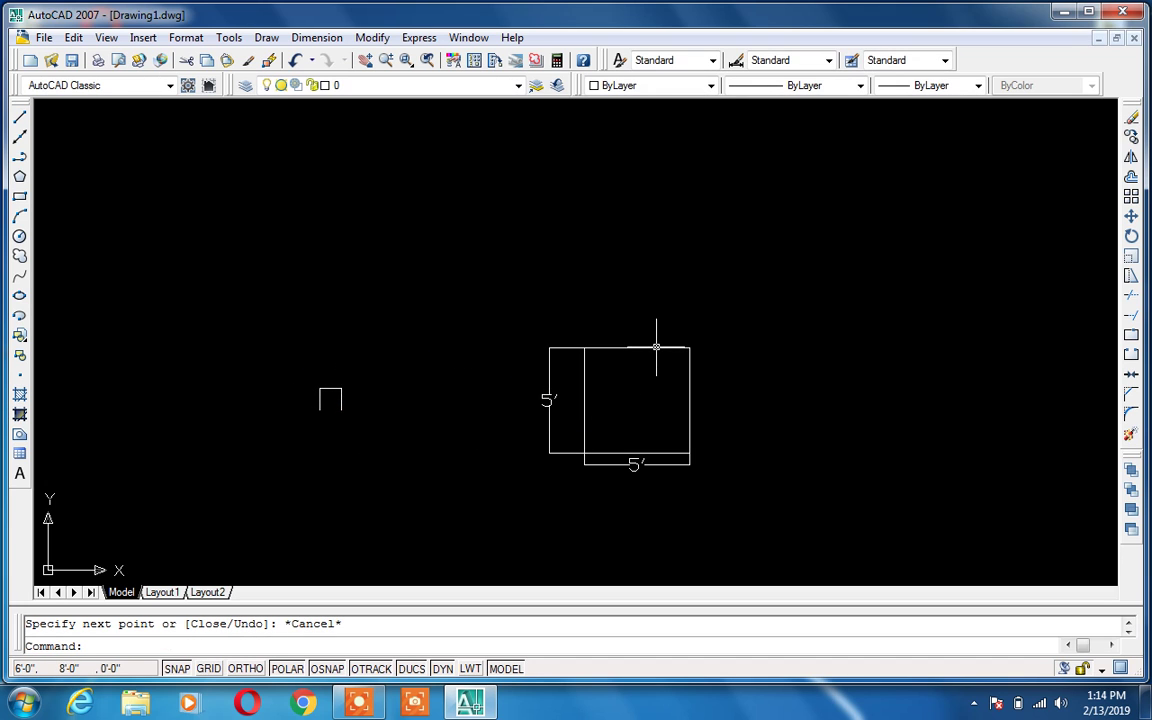
Step: Draw a flat, zero-height rectangle 1' wide between snap points 8',8' and 7',8' near the square's upper-right corner
{"action": "scroll", "coordinate": [683, 350], "scroll_direction": "up", "scroll_amount": 3}
{"action": "type", "text": "rec"}
{"action": "key", "text": "Return"}
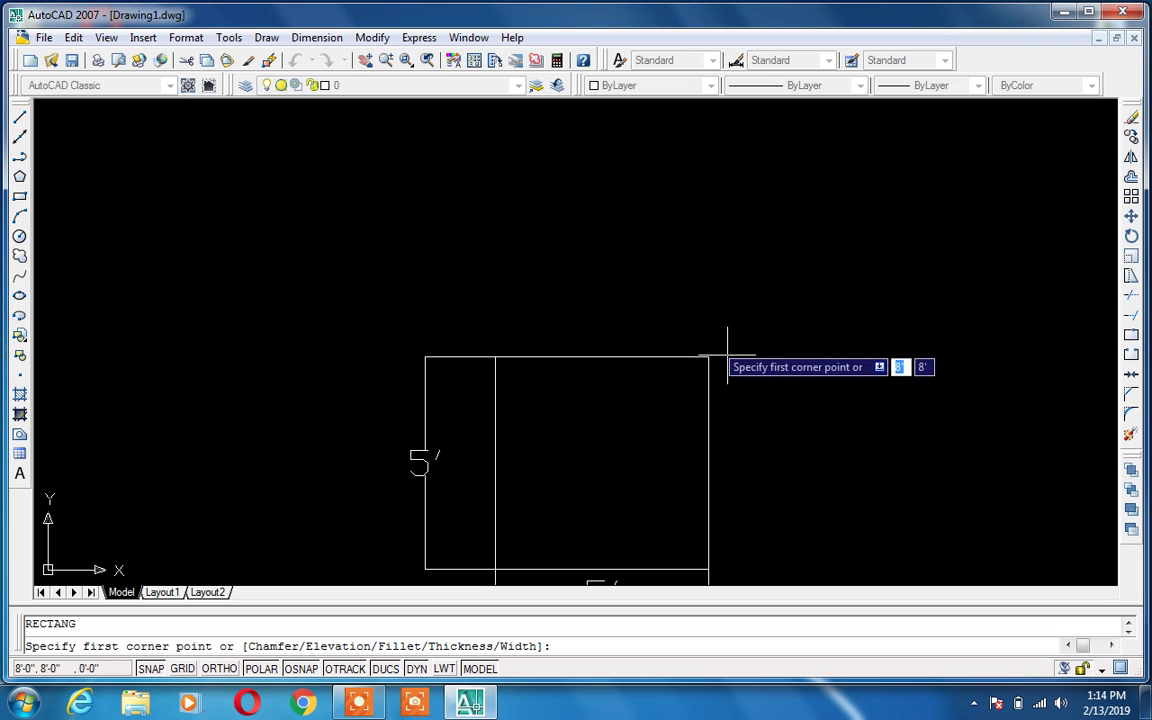
{"action": "scroll", "coordinate": [684, 357], "scroll_direction": "up", "scroll_amount": 3}
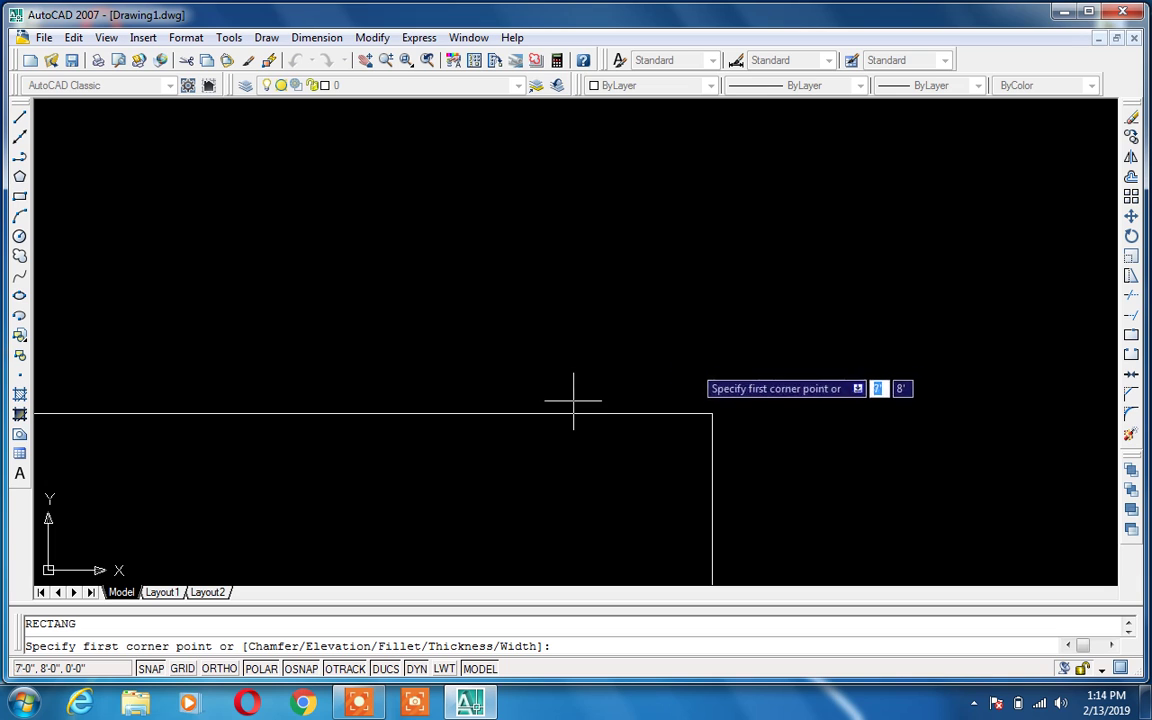
{"action": "left_click", "coordinate": [821, 400]}
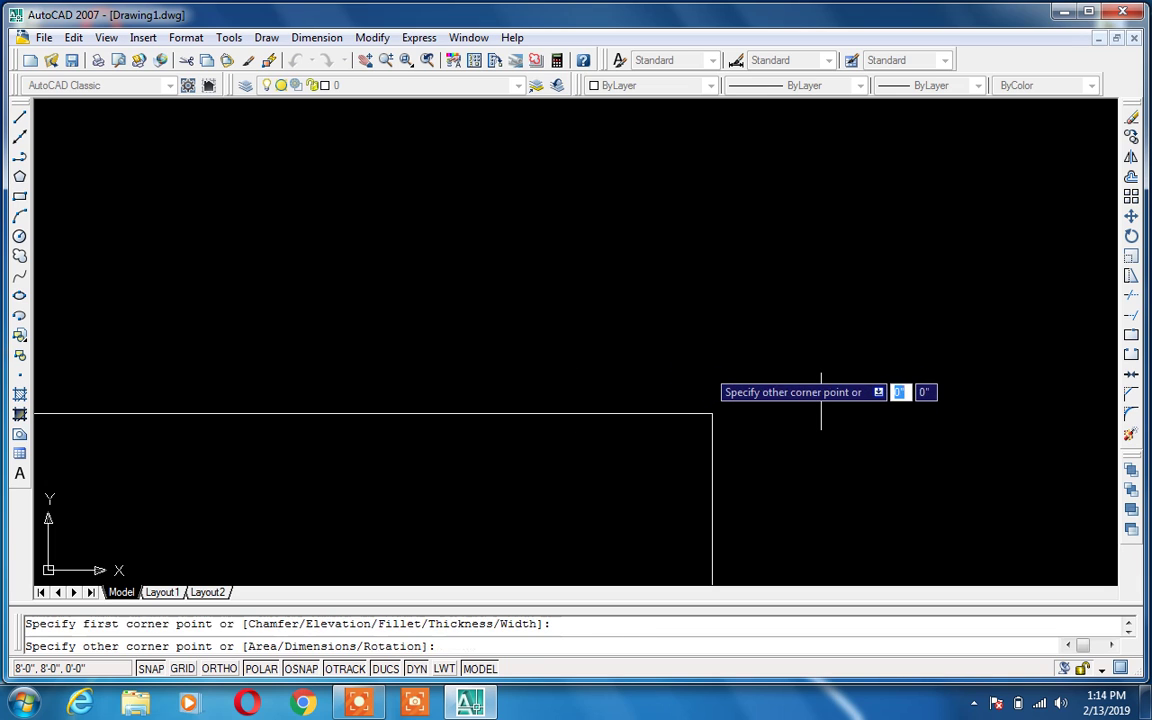
{"action": "left_click", "coordinate": [573, 400]}
{"action": "key", "text": "Return"}
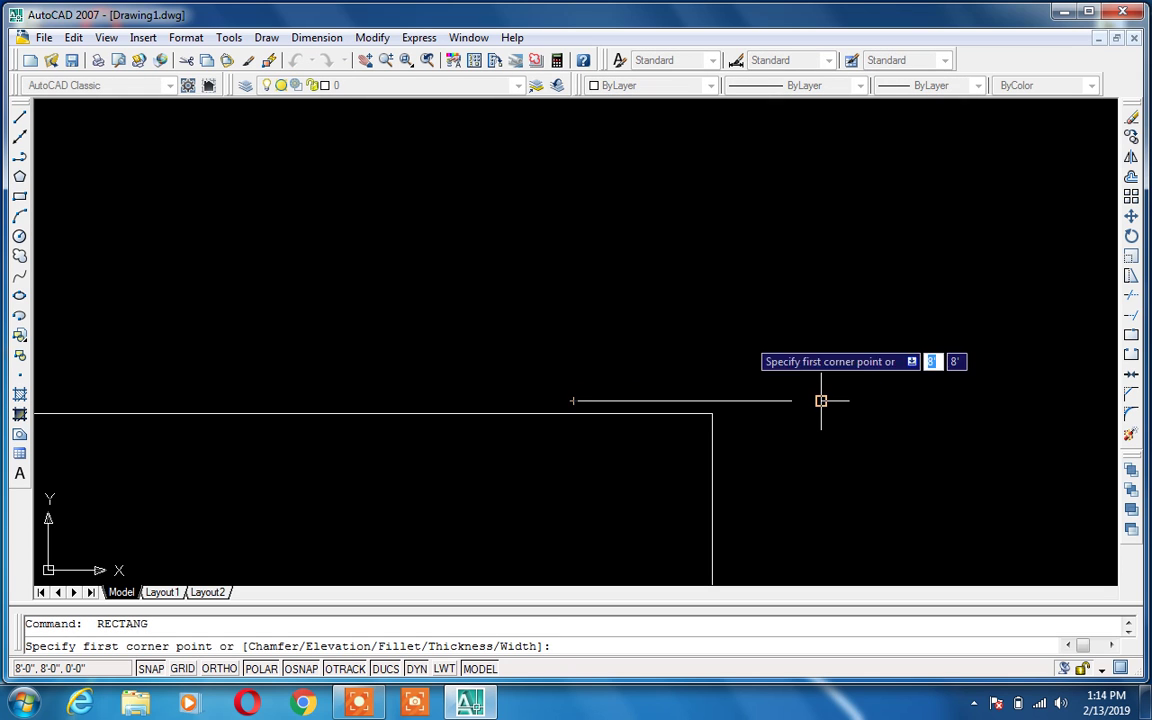
{"action": "key", "text": "Escape"}
Step: Add an aligned dimension to the flat rectangle, placing the dimension line directly on it
{"action": "type", "text": "dal"}
{"action": "key", "text": "Return"}
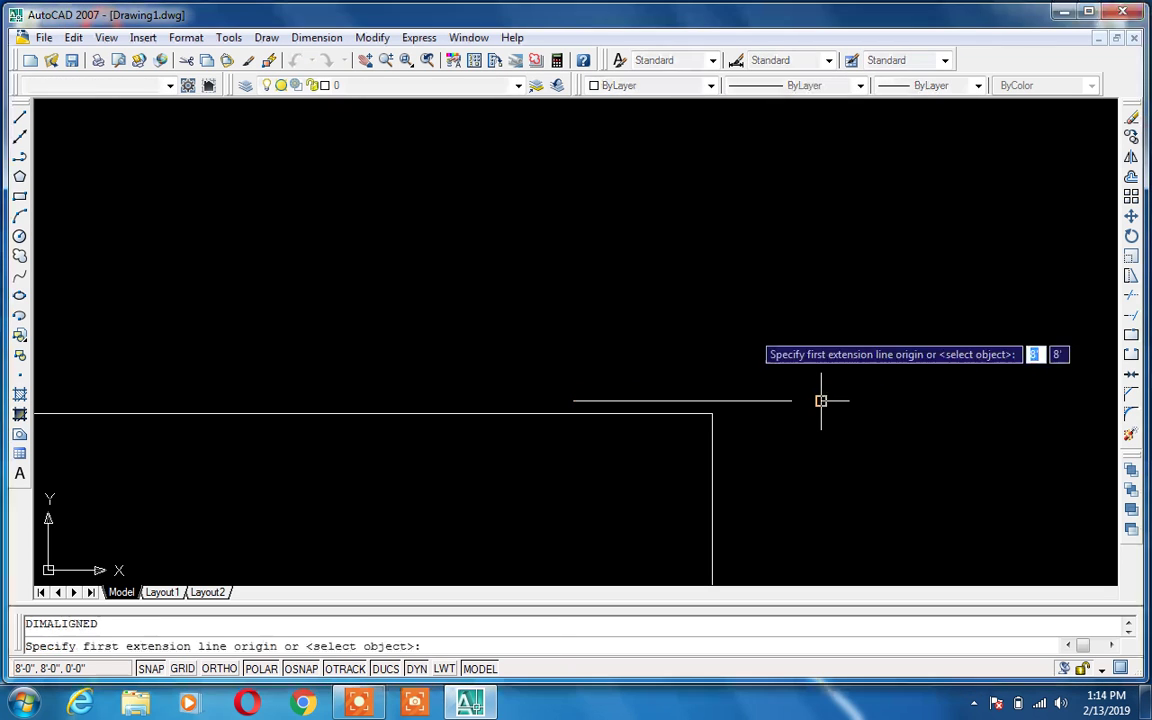
{"action": "key", "text": "Return"}
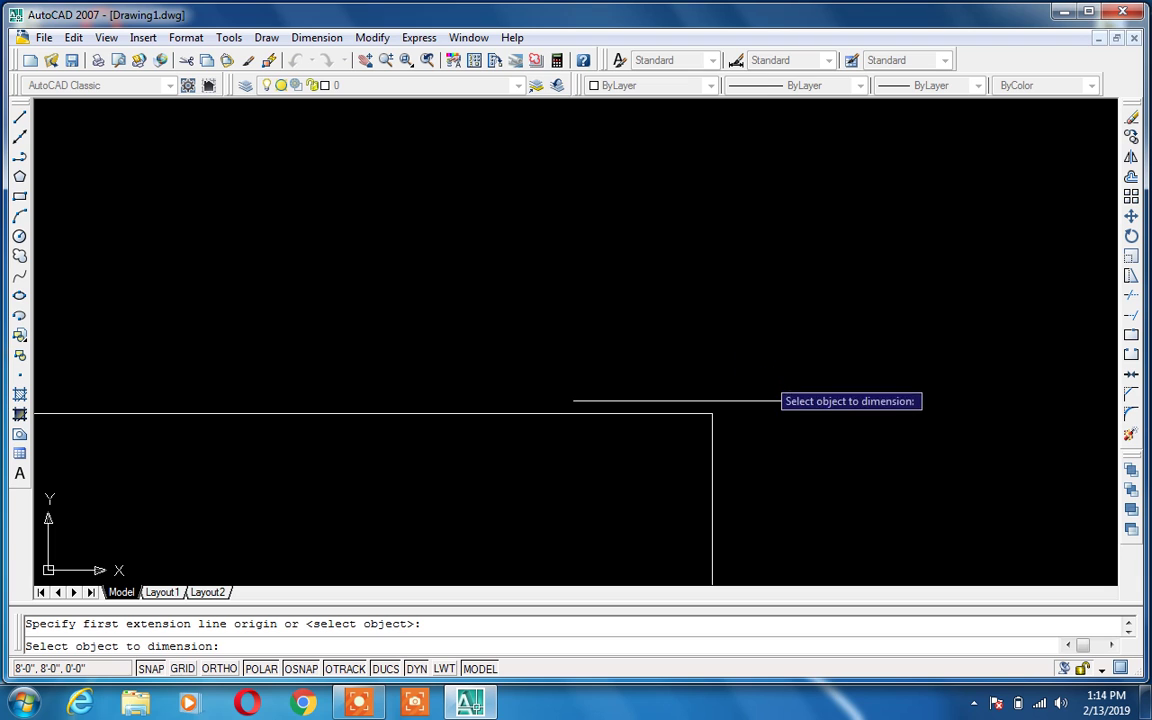
{"action": "left_click", "coordinate": [820, 401]}
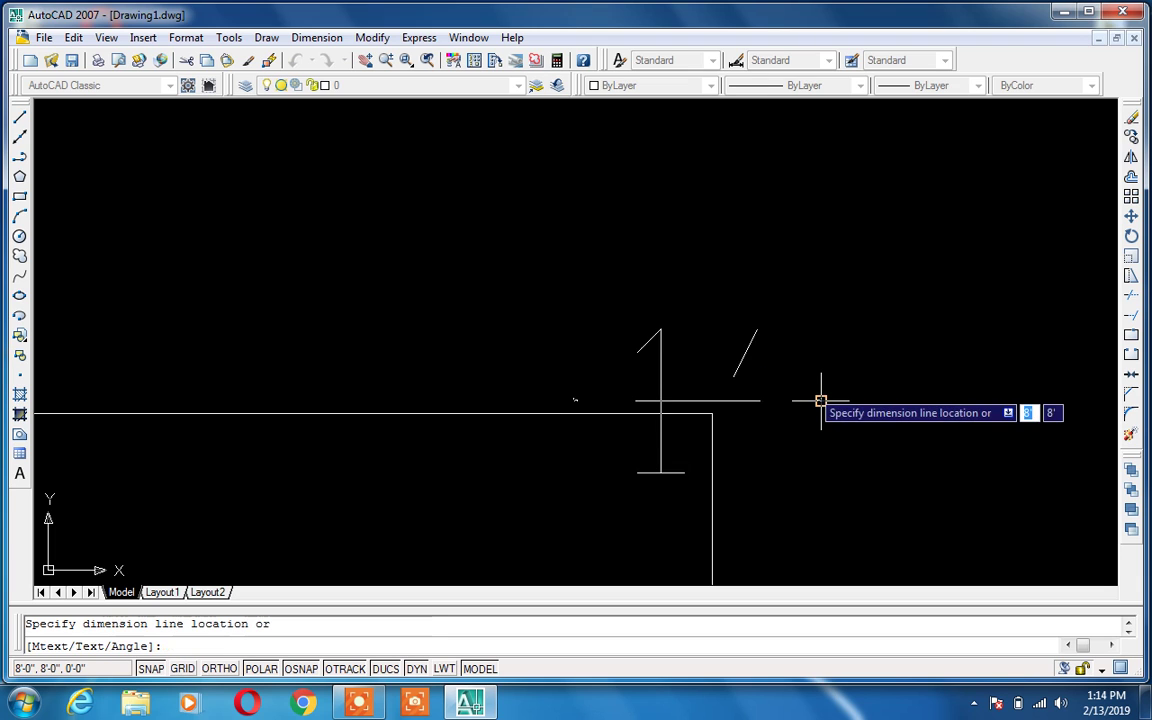
{"action": "left_click", "coordinate": [820, 401]}
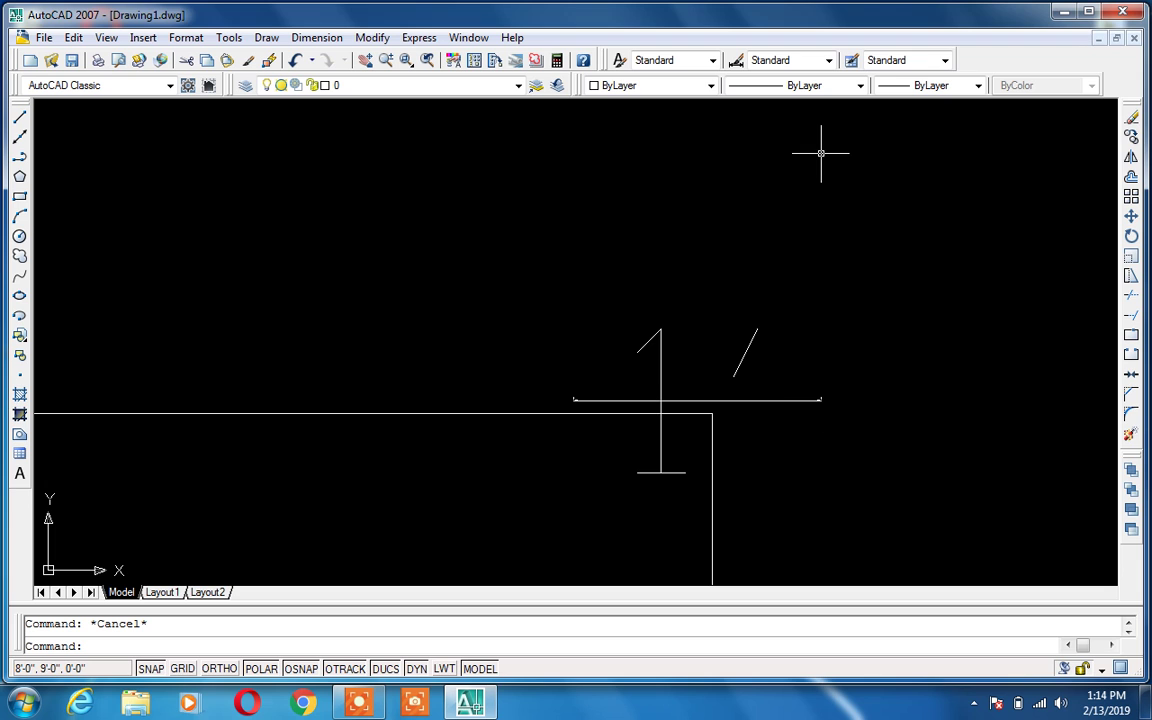
Step: Draw connected 1' line segments from 8',8' outlining two adjoining 1' squares above the square's upper-right corner, including the dividing line
{"action": "type", "text": "l"}
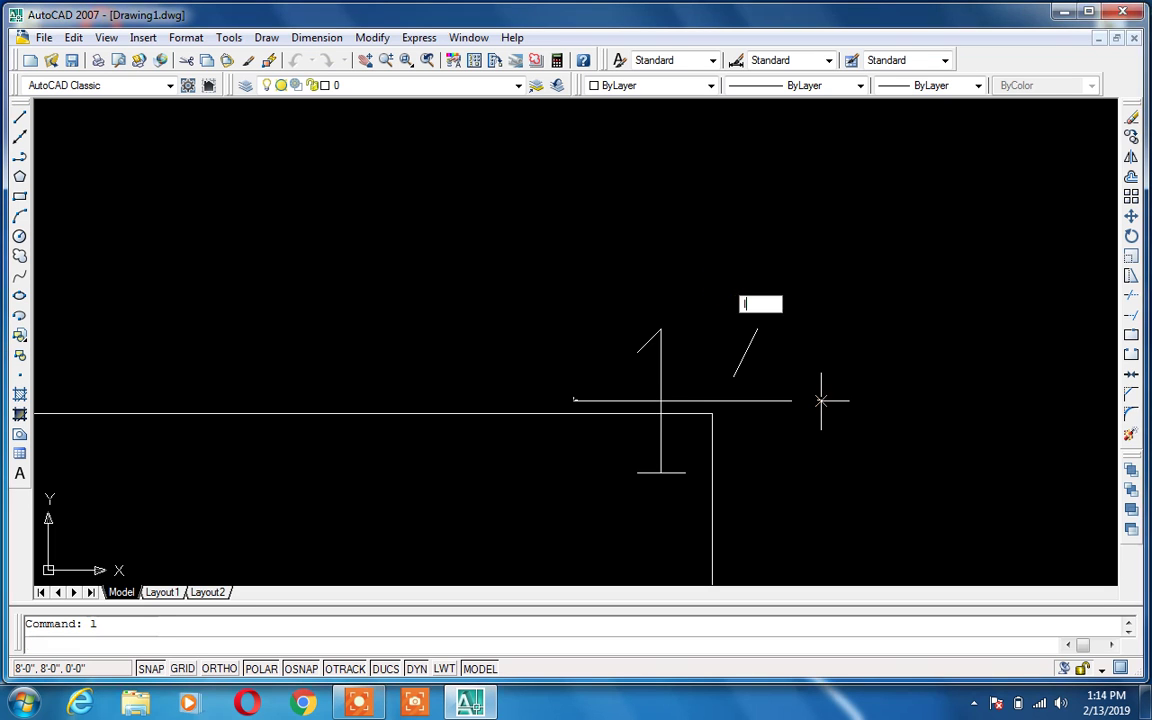
{"action": "key", "text": "Return"}
{"action": "left_click", "coordinate": [820, 401]}
{"action": "left_click", "coordinate": [820, 153]}
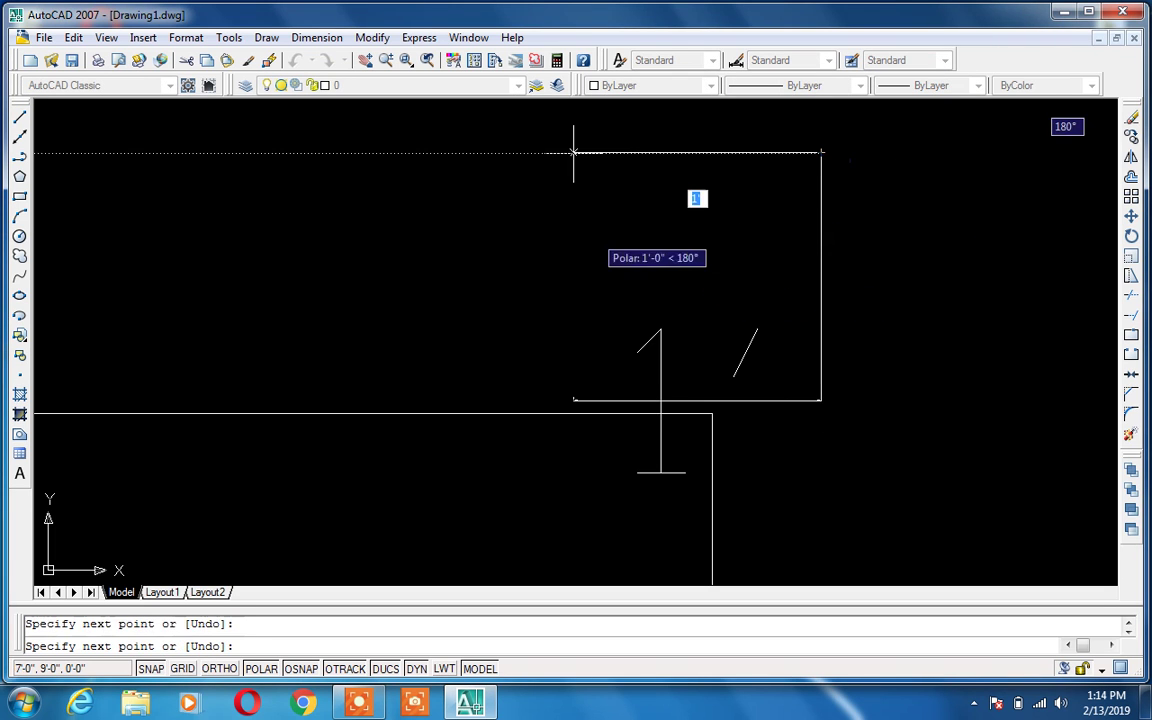
{"action": "left_click", "coordinate": [572, 153]}
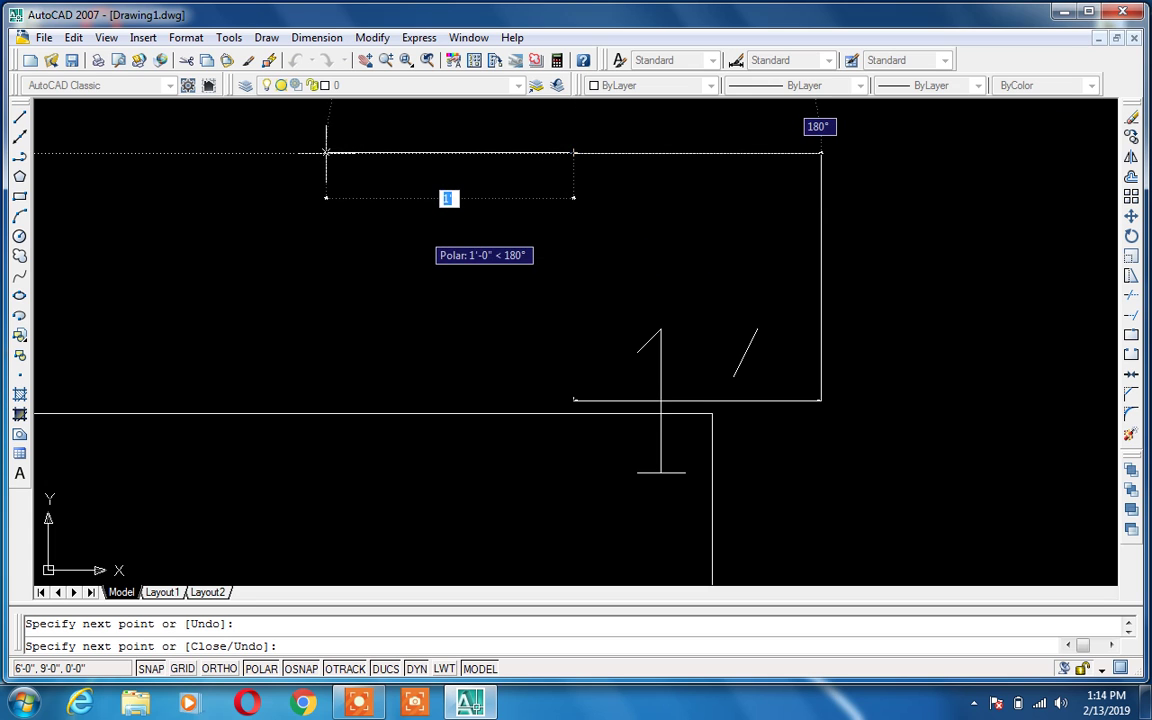
{"action": "type", "text": "1"}
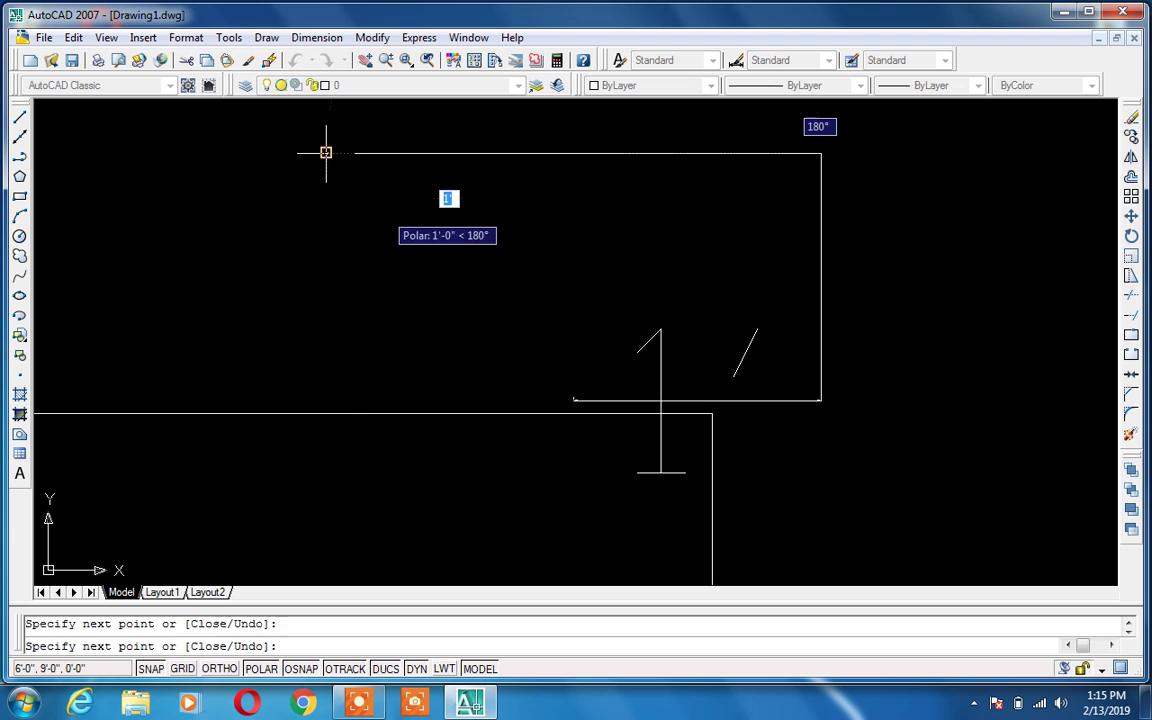
{"action": "key", "text": "Return"}
{"action": "left_click", "coordinate": [326, 400]}
{"action": "left_click", "coordinate": [573, 400]}
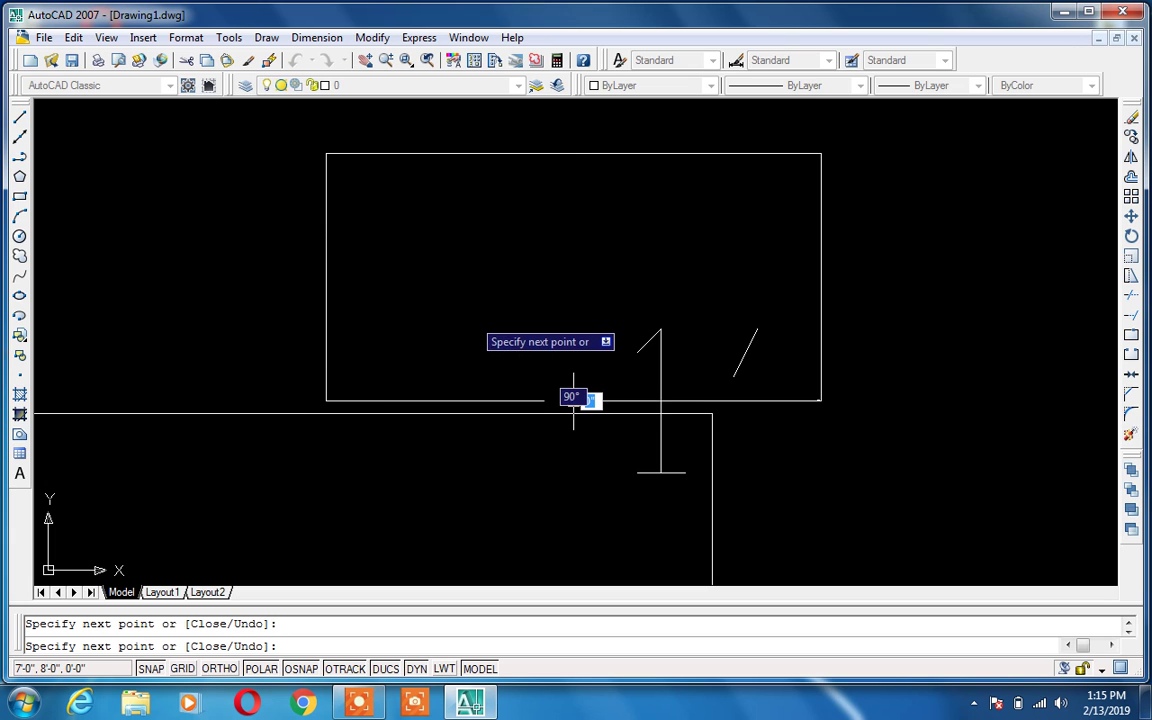
{"action": "left_click", "coordinate": [573, 153]}
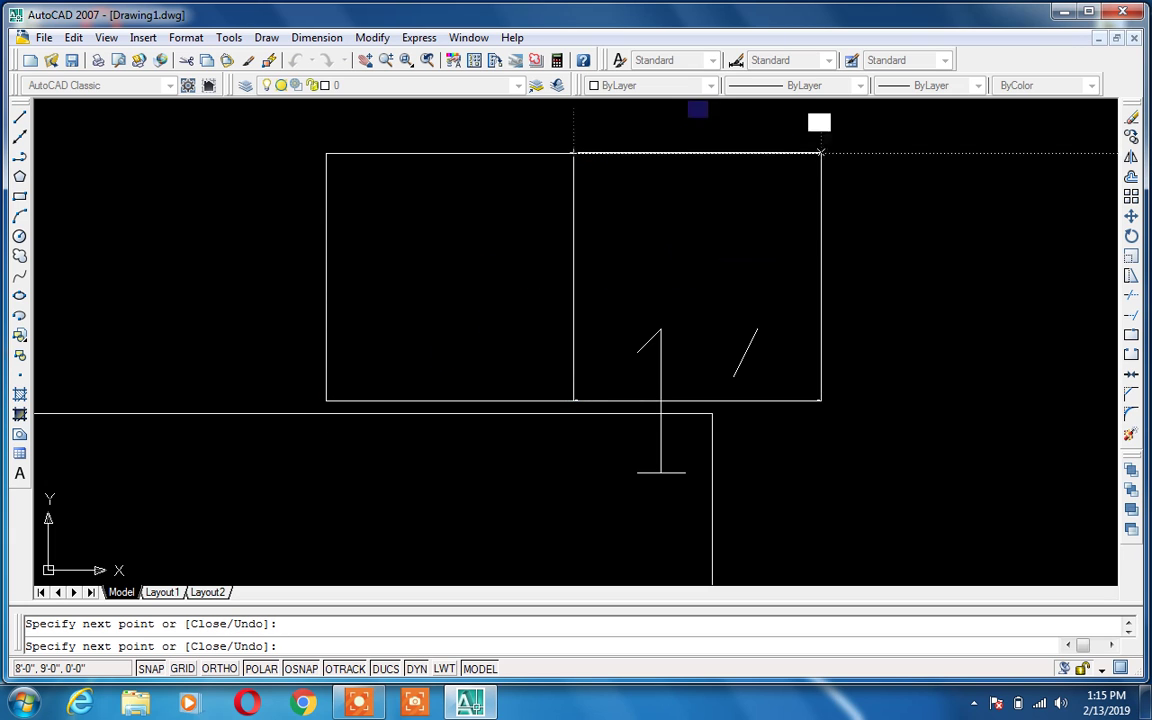
{"action": "key", "text": "Return"}
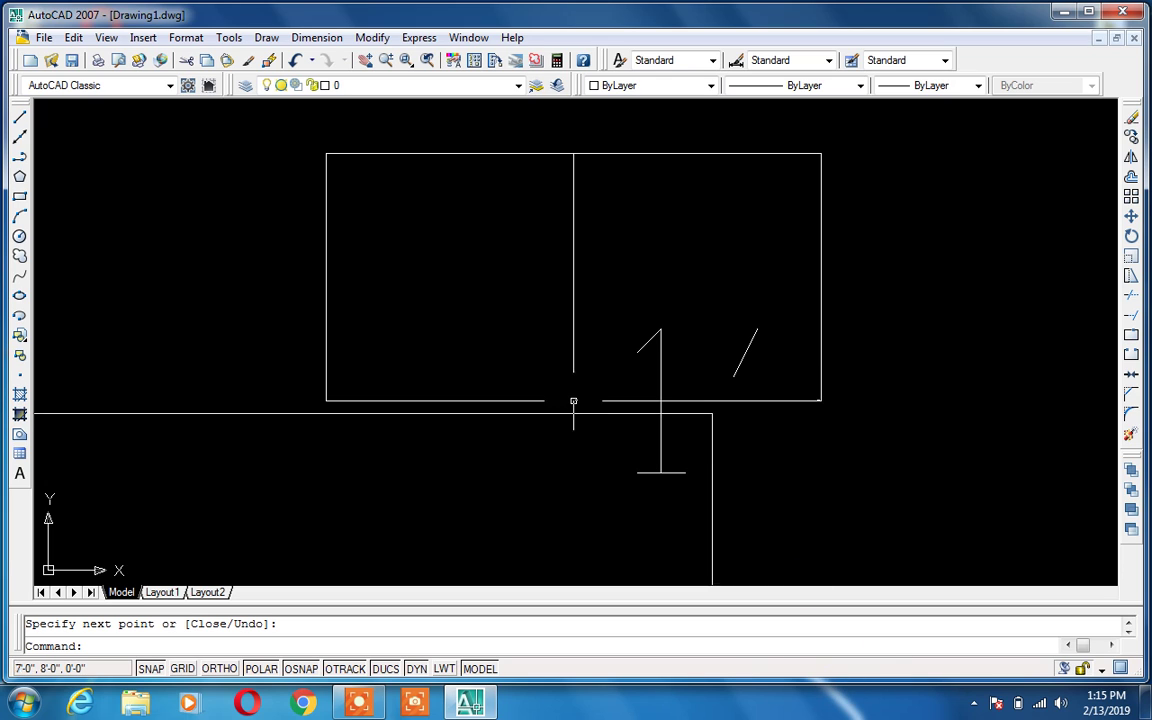
{"action": "key", "text": "Escape"}
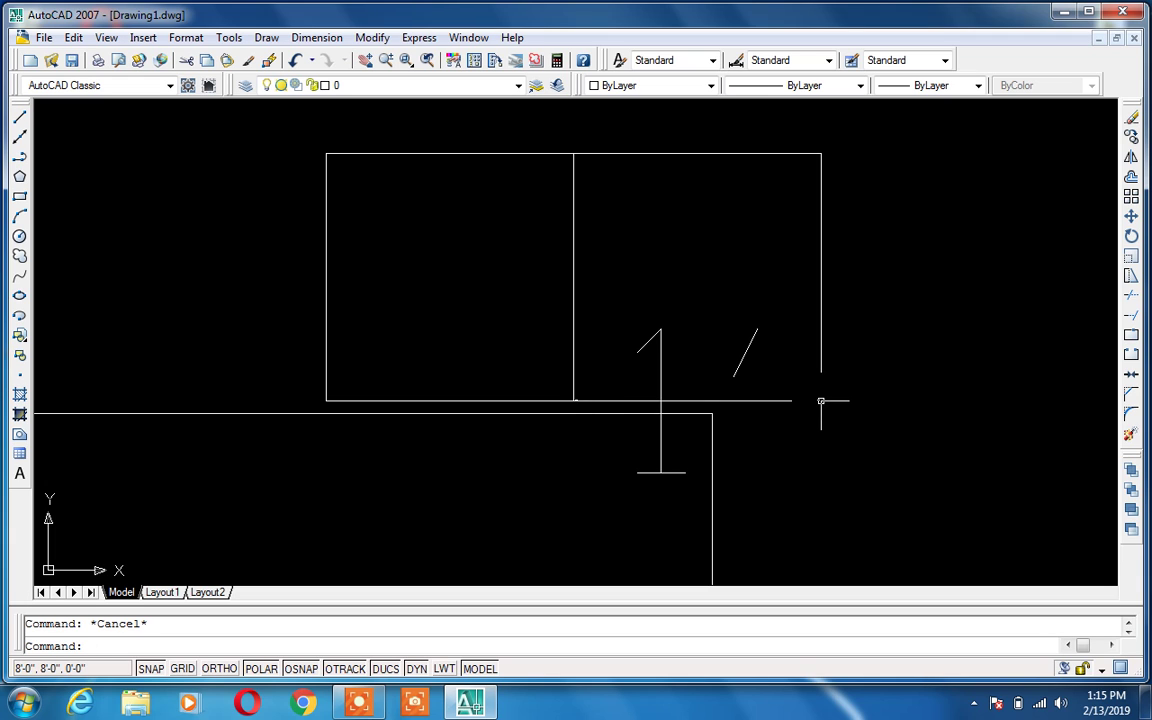
Step: Turn snap off in the drafting settings and apply the change
{"action": "right_click", "coordinate": [152, 677]}
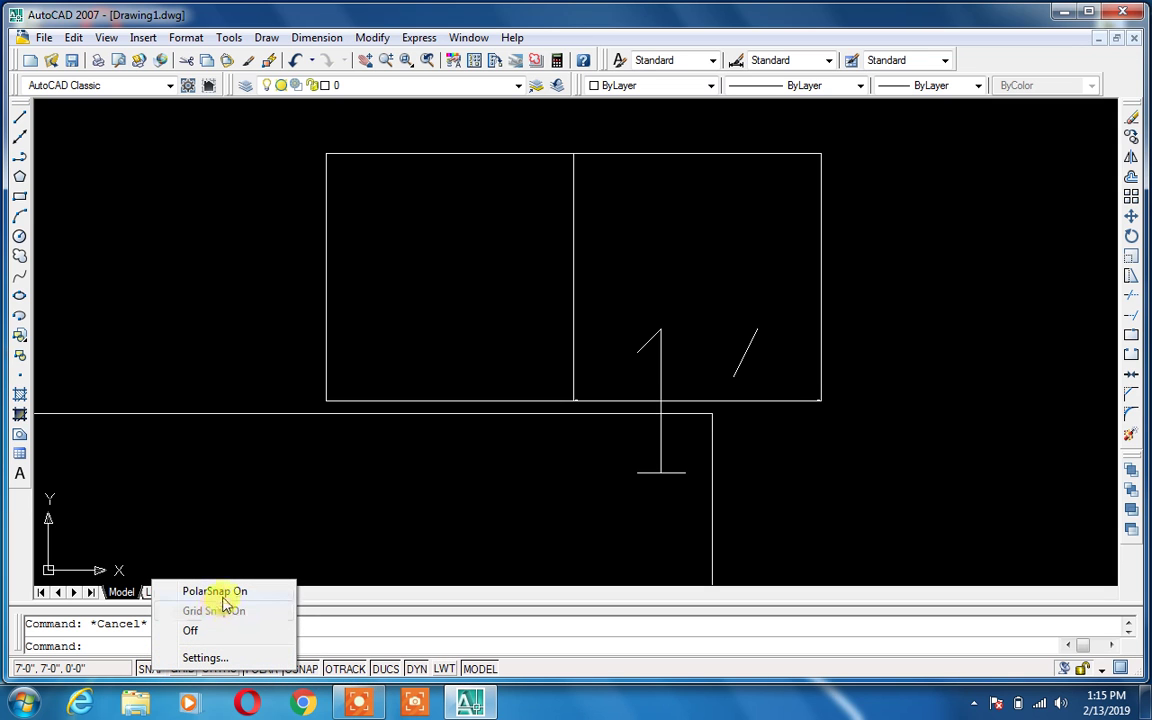
{"action": "left_click", "coordinate": [213, 657]}
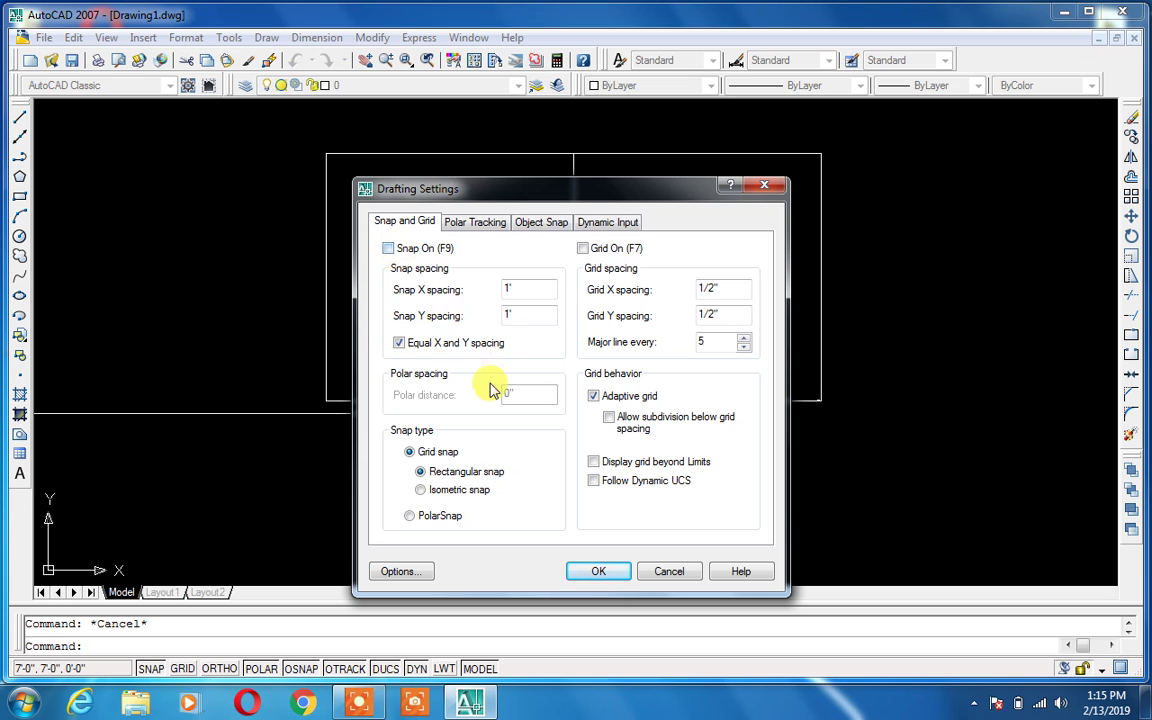
{"action": "left_click", "coordinate": [596, 570]}
{"action": "scroll", "coordinate": [768, 372], "scroll_direction": "down", "scroll_amount": 10}
{"action": "scroll", "coordinate": [768, 372], "scroll_direction": "up", "scroll_amount": 10}
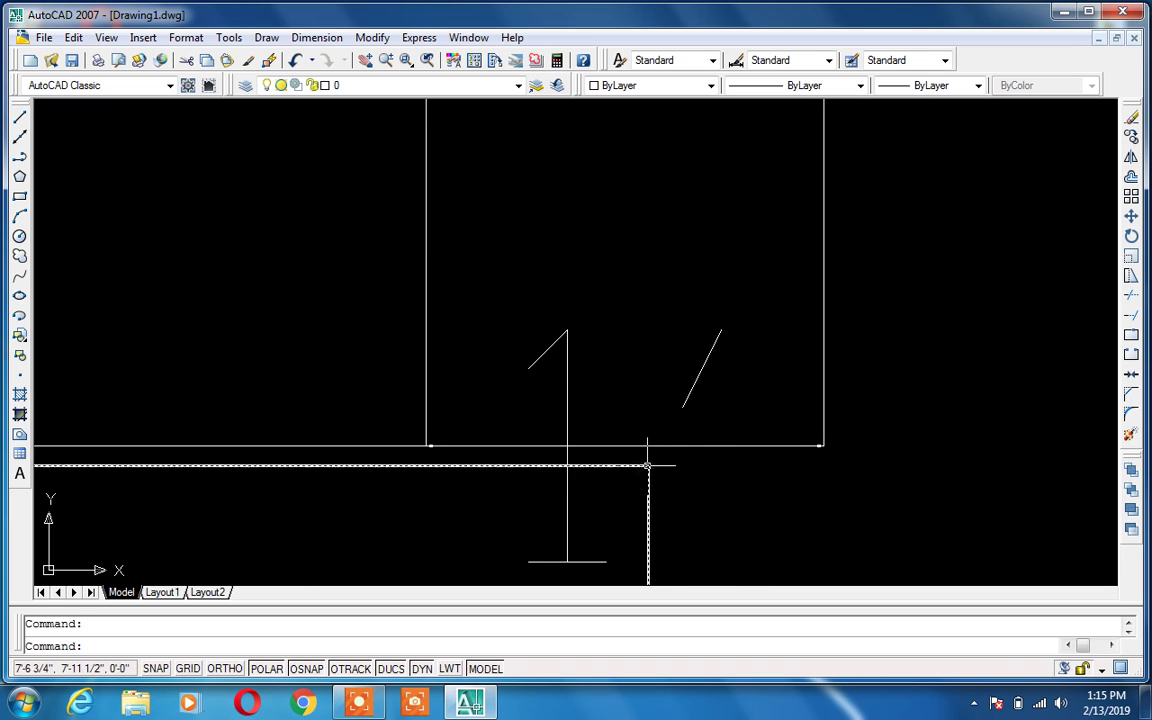
{"action": "type", "text": "rec"}
{"action": "key", "text": "Return"}
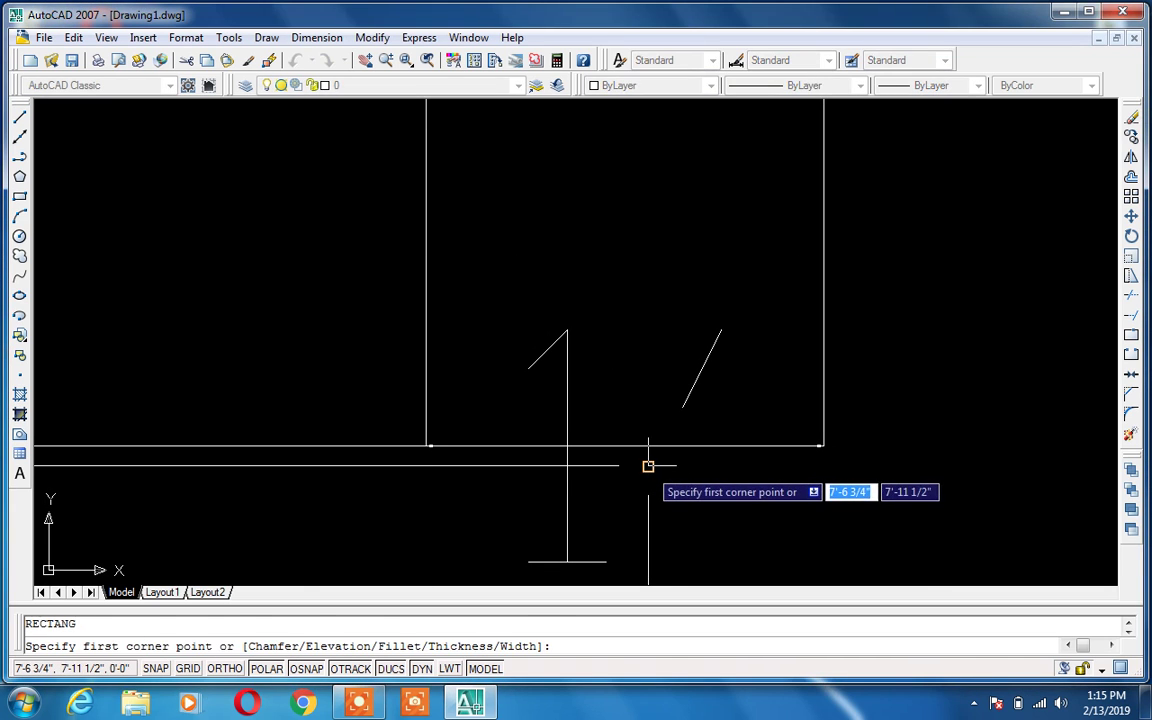
{"action": "left_click", "coordinate": [648, 466]}
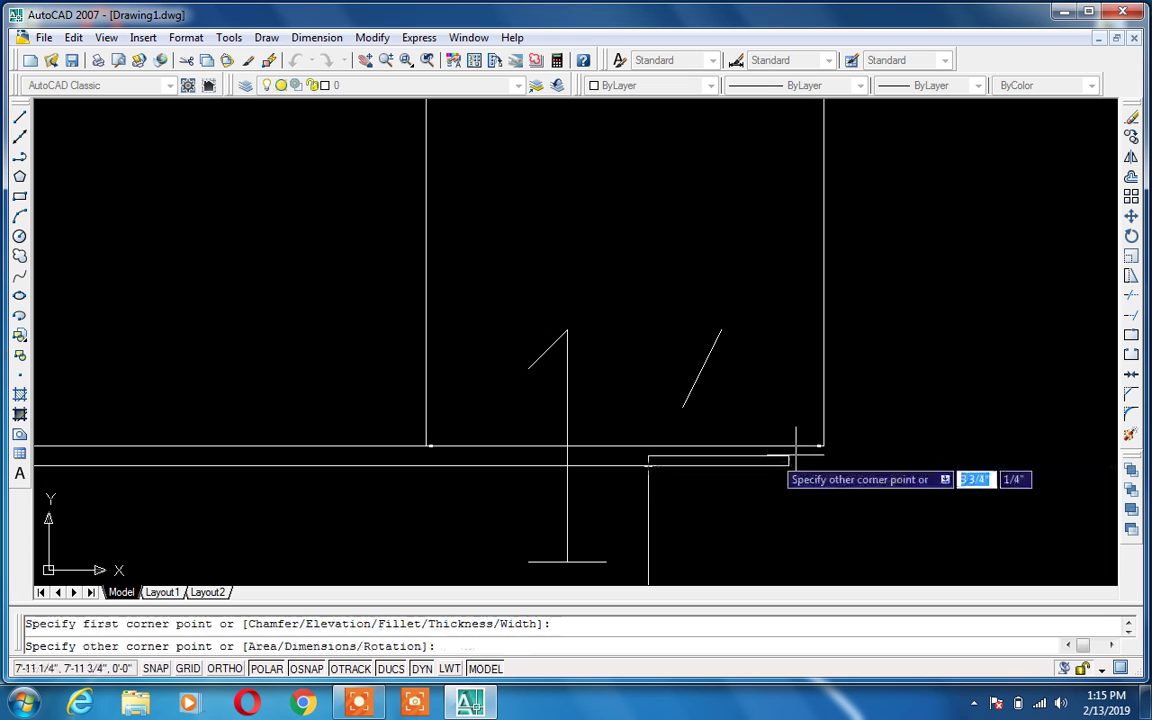
{"action": "key", "text": "Escape"}
Step: Erase the flat rectangle's dimension and all the 1' square outlines above the large square's upper-right corner
{"action": "left_click", "coordinate": [848, 270]}
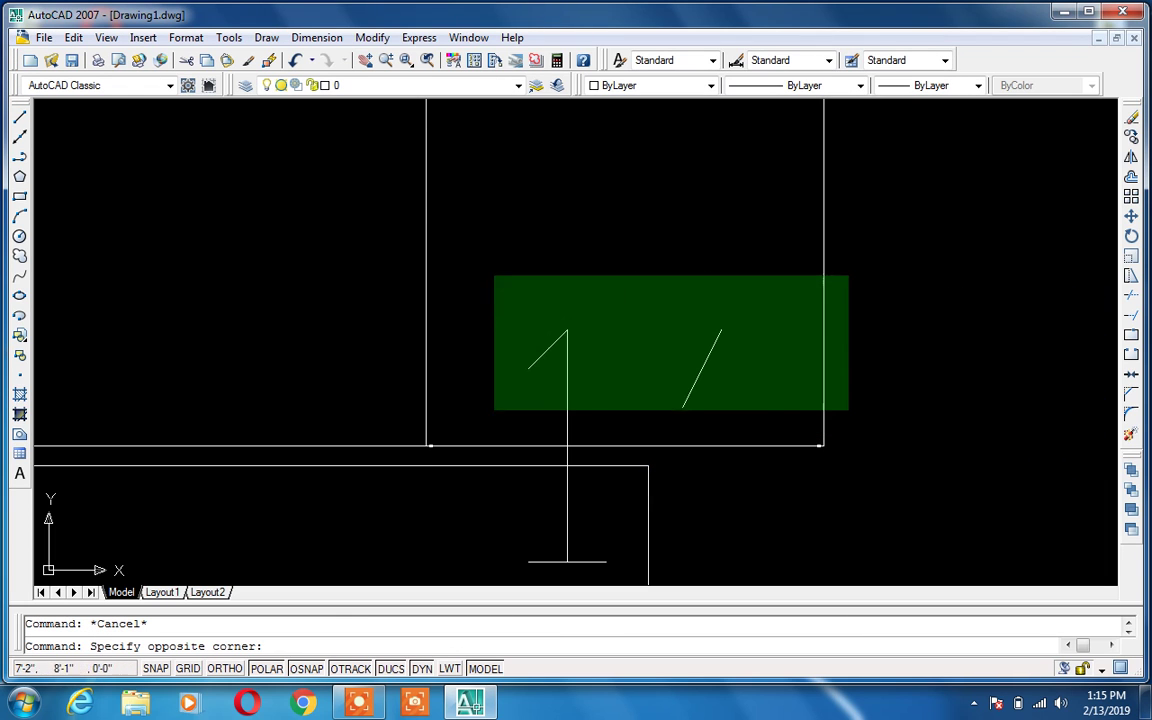
{"action": "left_click", "coordinate": [408, 447]}
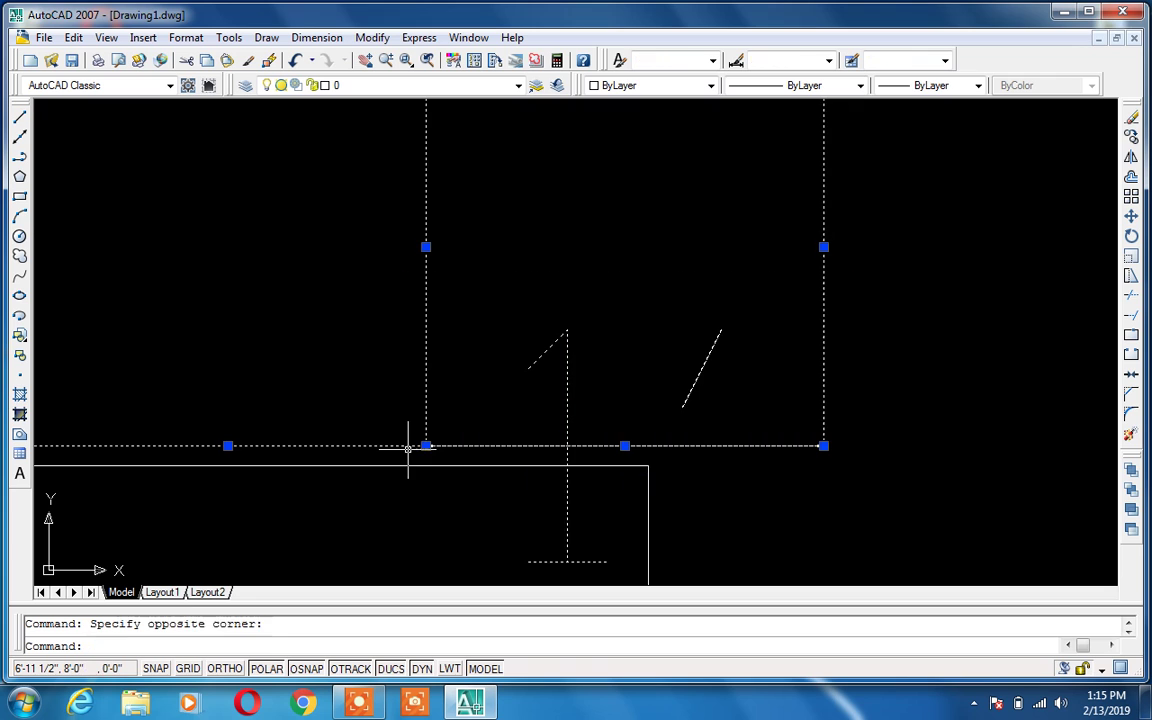
{"action": "key", "text": "Delete"}
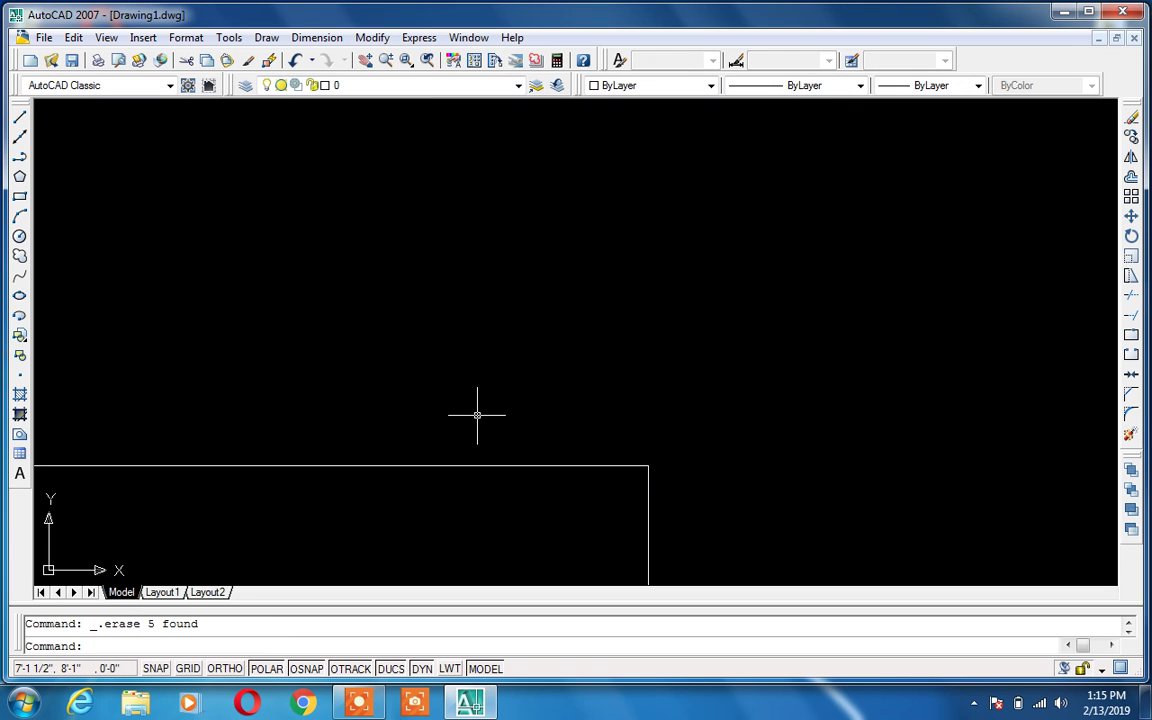
{"action": "left_click", "coordinate": [520, 320]}
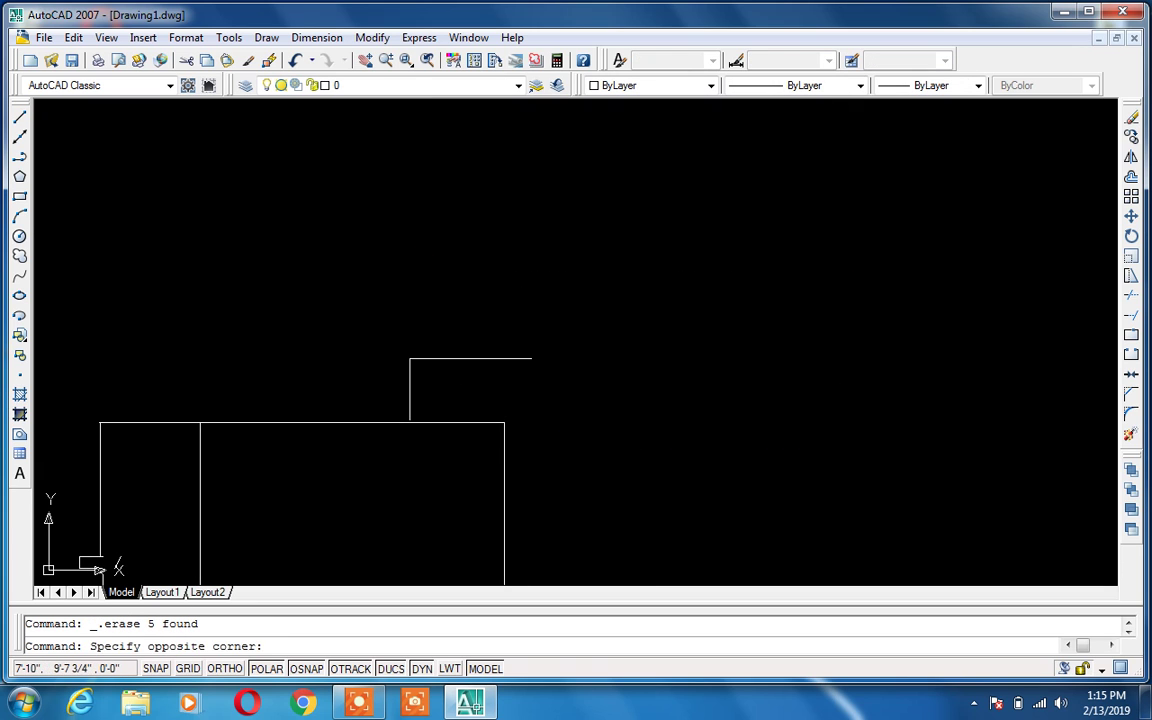
{"action": "left_click", "coordinate": [387, 384]}
{"action": "key", "text": "Delete"}
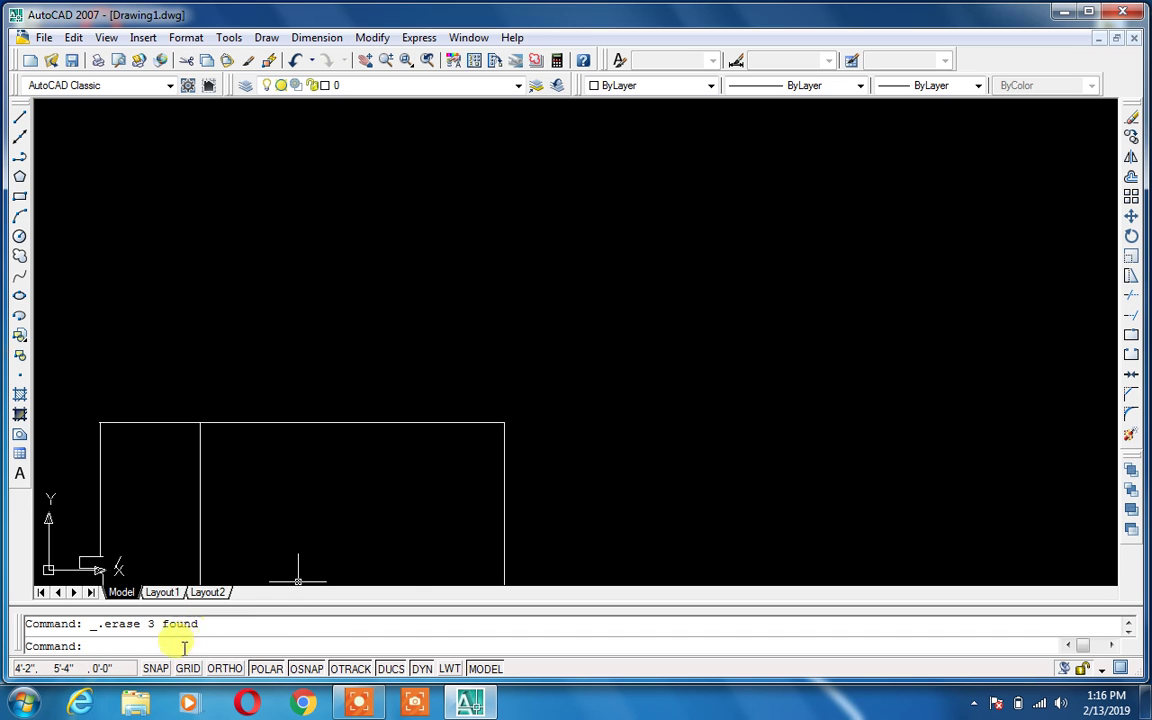
Step: Turn snap on in the drafting settings with 1' X and Y spacing and apply the change
{"action": "right_click", "coordinate": [165, 676]}
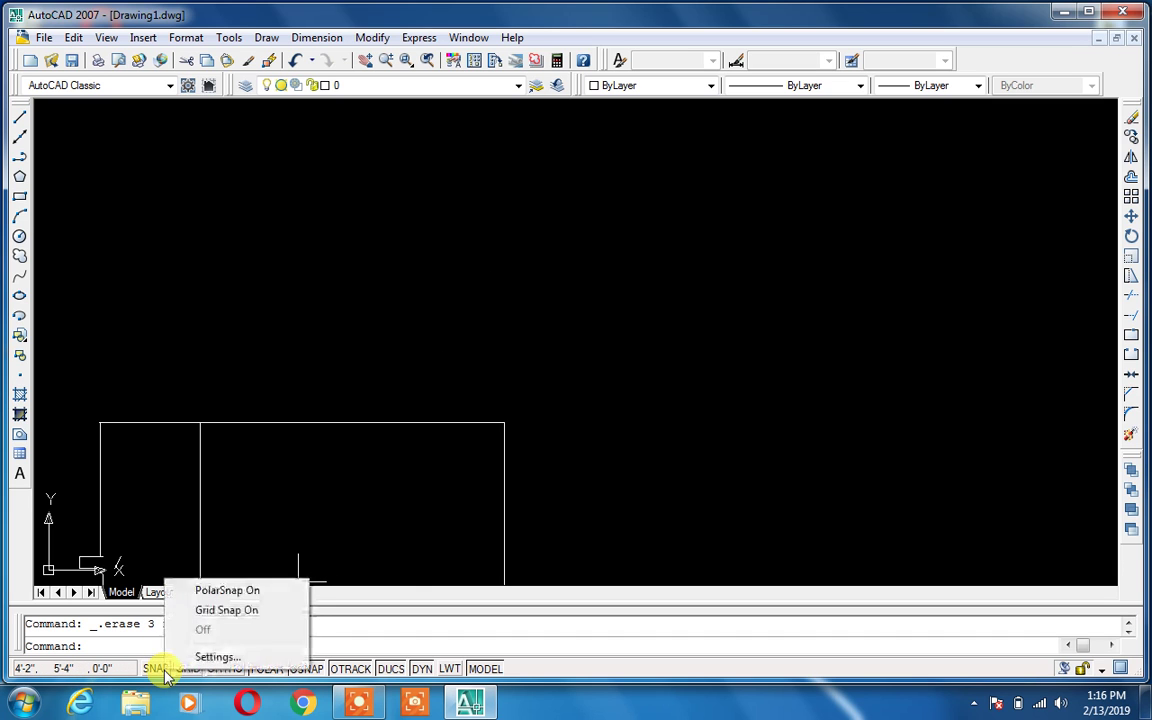
{"action": "left_click", "coordinate": [217, 658]}
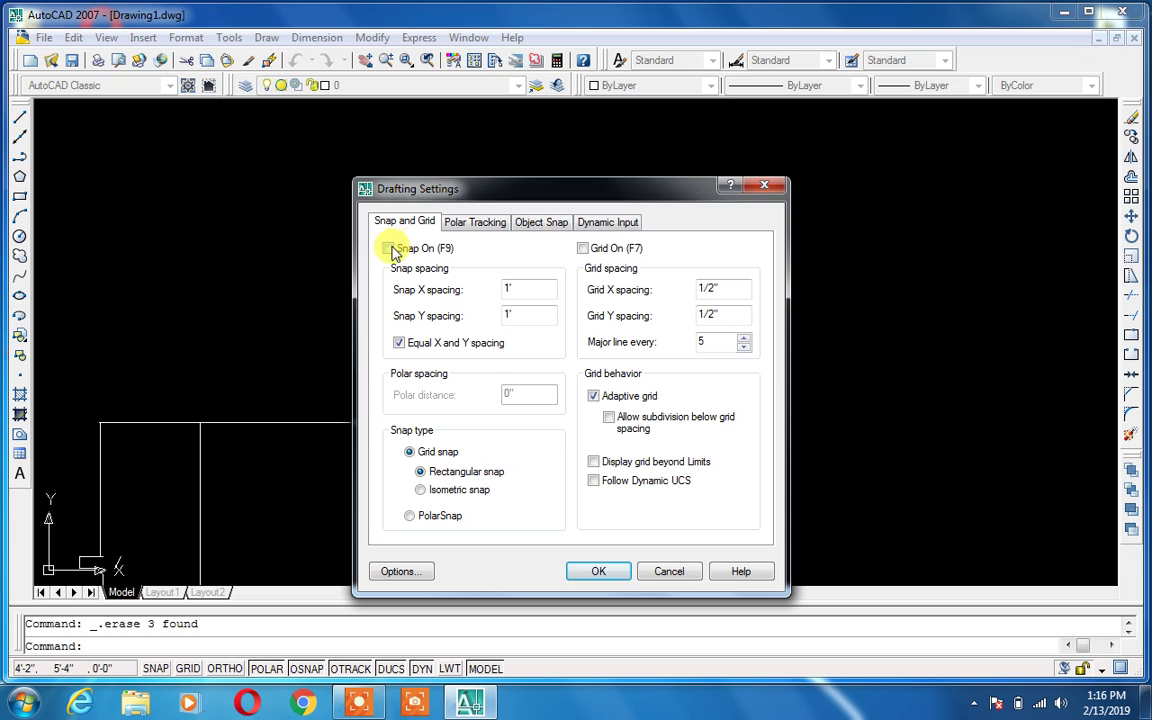
{"action": "left_click", "coordinate": [389, 249]}
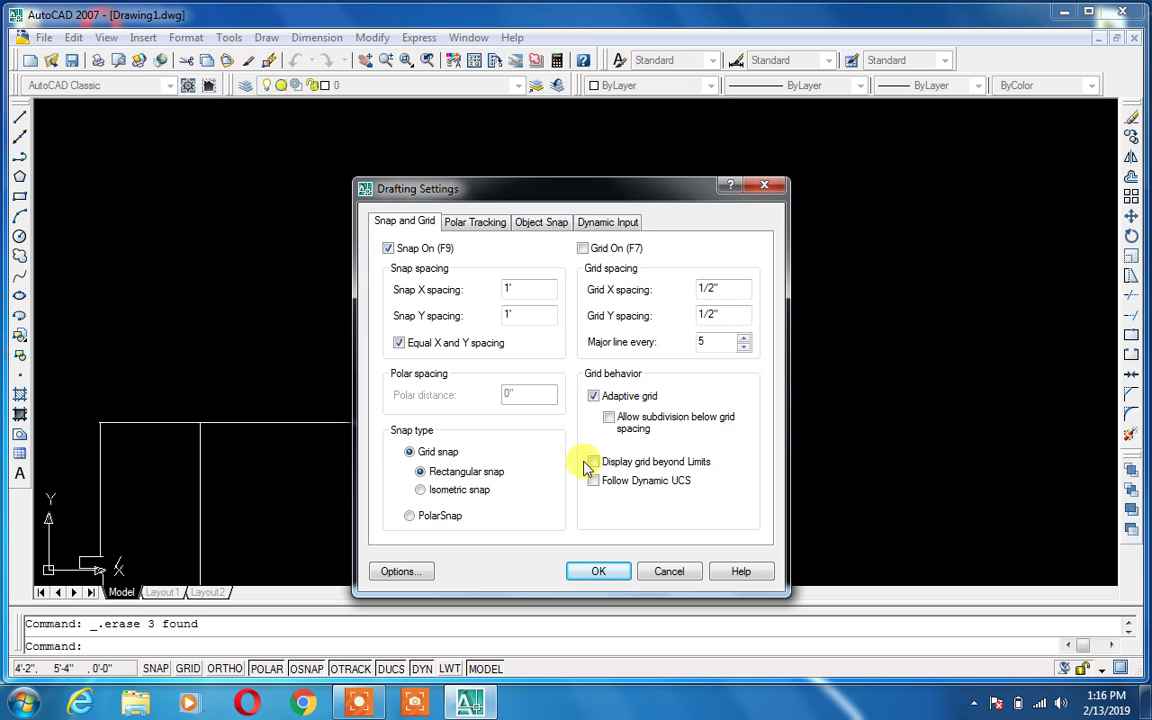
{"action": "left_click", "coordinate": [600, 571]}
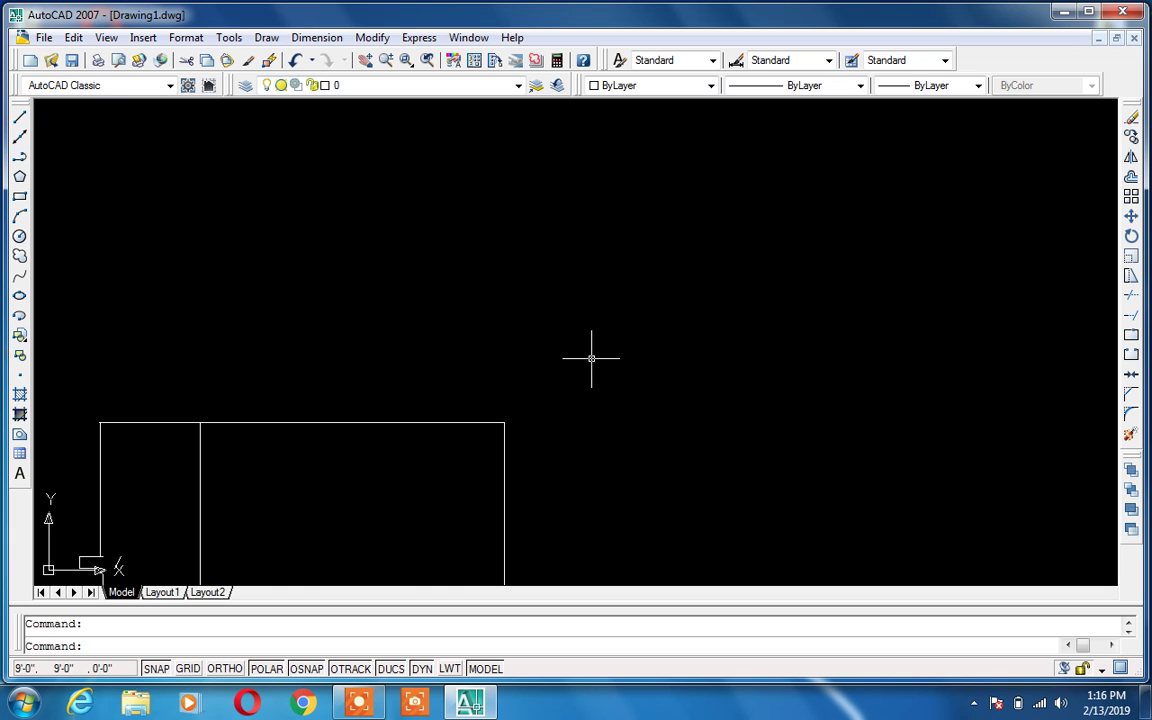
Step: Draw a 1' square from connected lines through snap points 10',9', 10',10', 11',10' and 11',9', ending back at 10',9'
{"action": "type", "text": "l"}
{"action": "key", "text": "Return"}
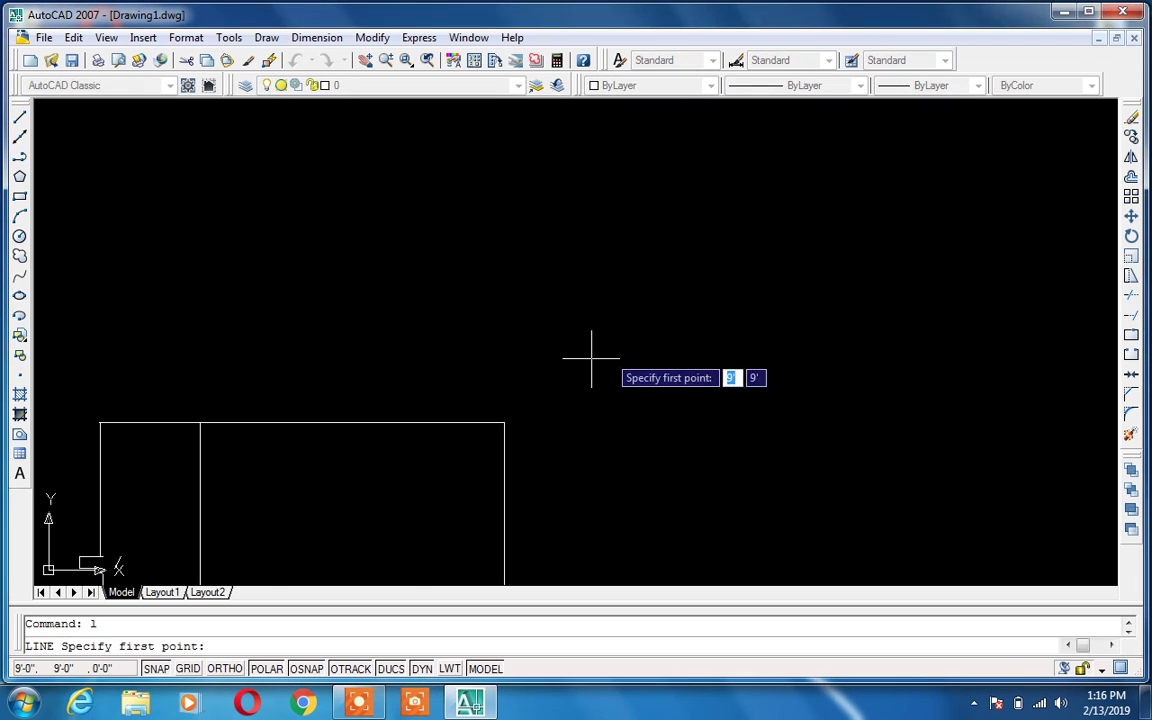
{"action": "left_click", "coordinate": [652, 358]}
{"action": "left_click", "coordinate": [652, 296]}
{"action": "left_click", "coordinate": [713, 297]}
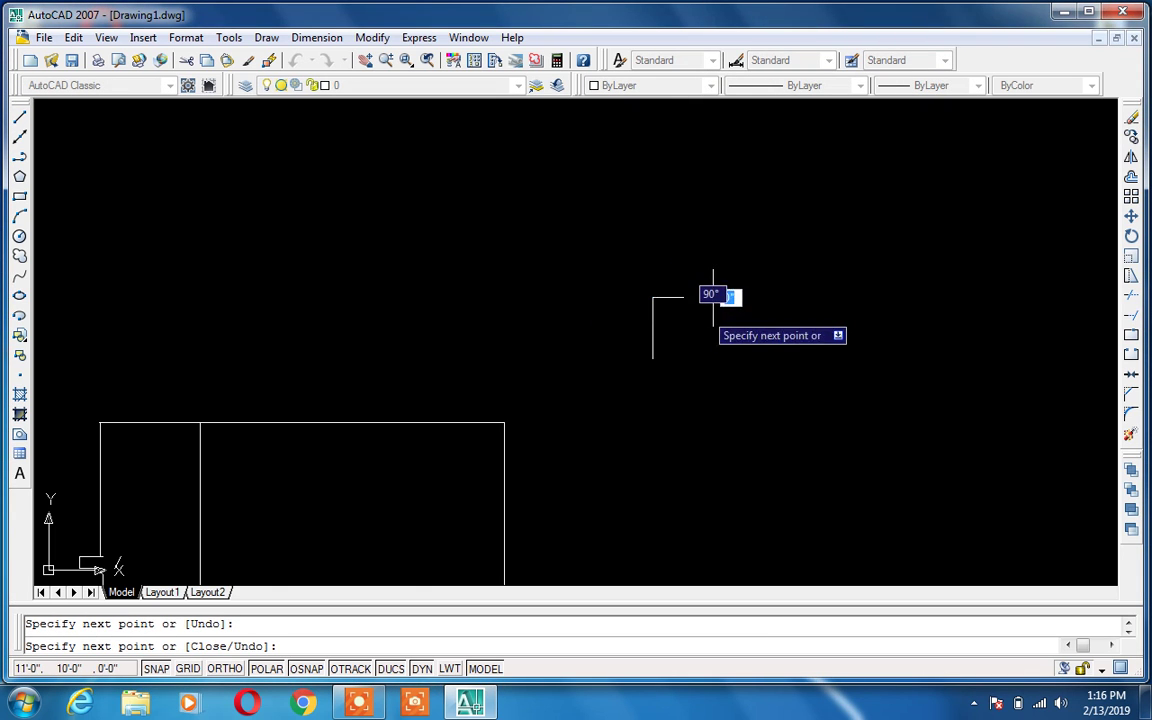
{"action": "left_click", "coordinate": [713, 358]}
{"action": "left_click", "coordinate": [652, 358]}
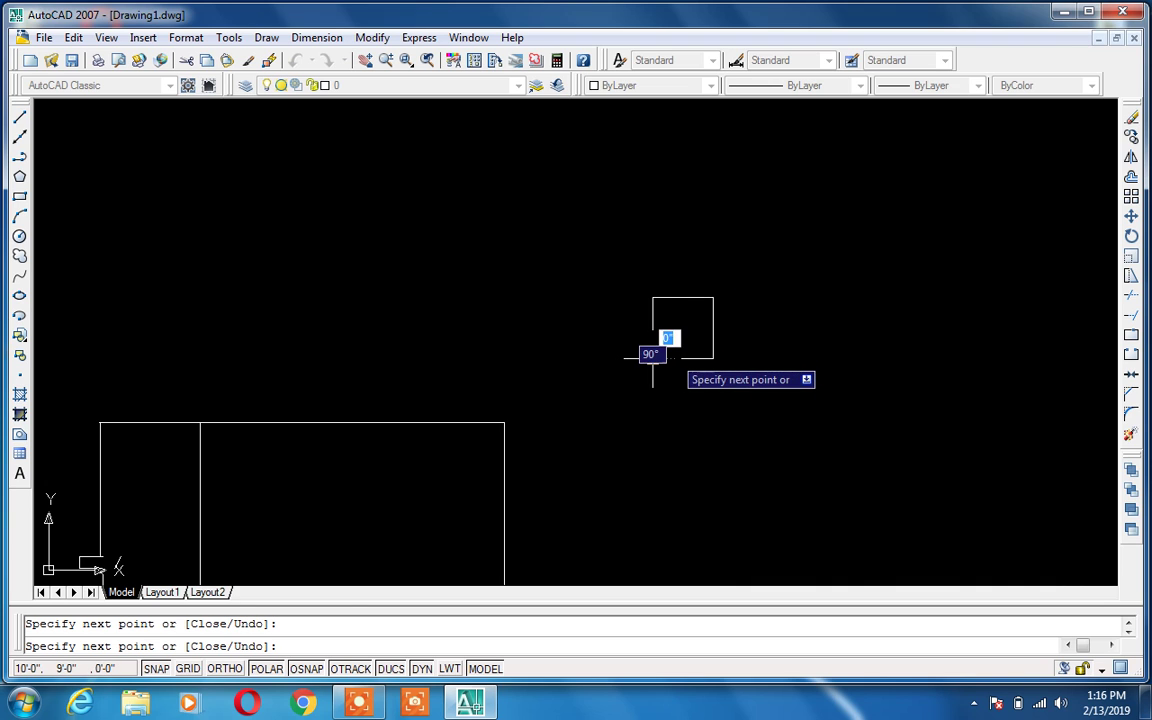
{"action": "key", "text": "Escape"}
{"action": "scroll", "coordinate": [712, 358], "scroll_direction": "up", "scroll_amount": 3}
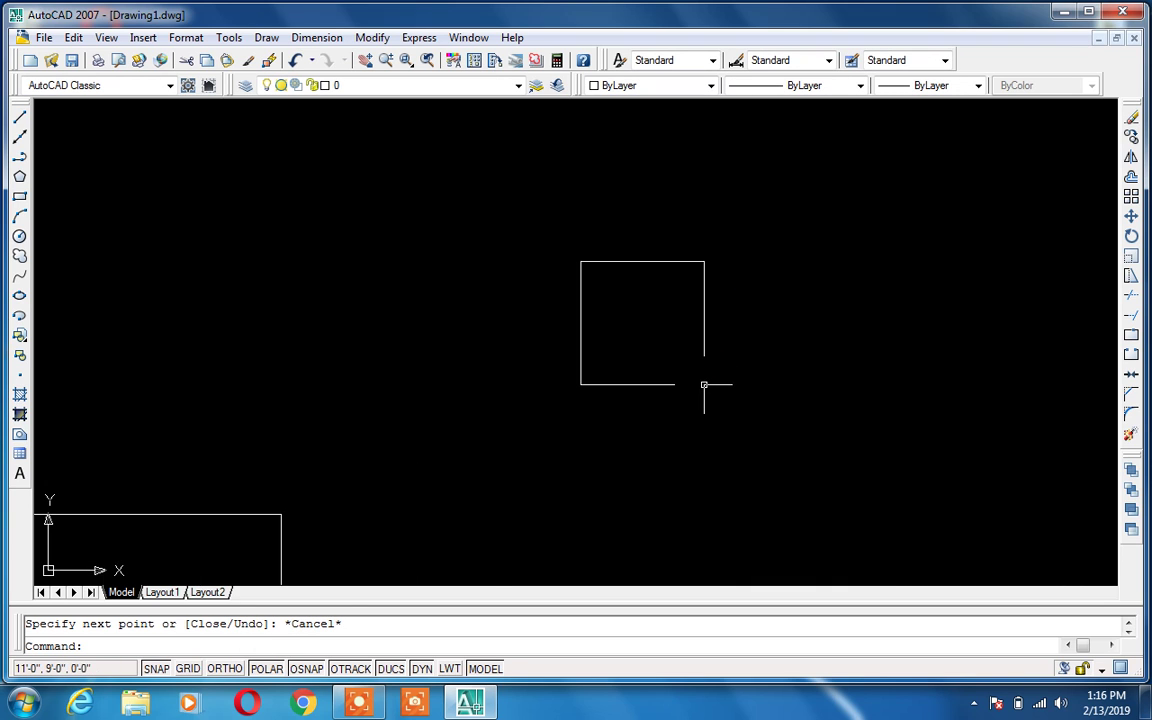
Step: Disable equal X and Y snap spacing, set the snap Y spacing to 3' and apply the drafting settings
{"action": "right_click", "coordinate": [155, 670]}
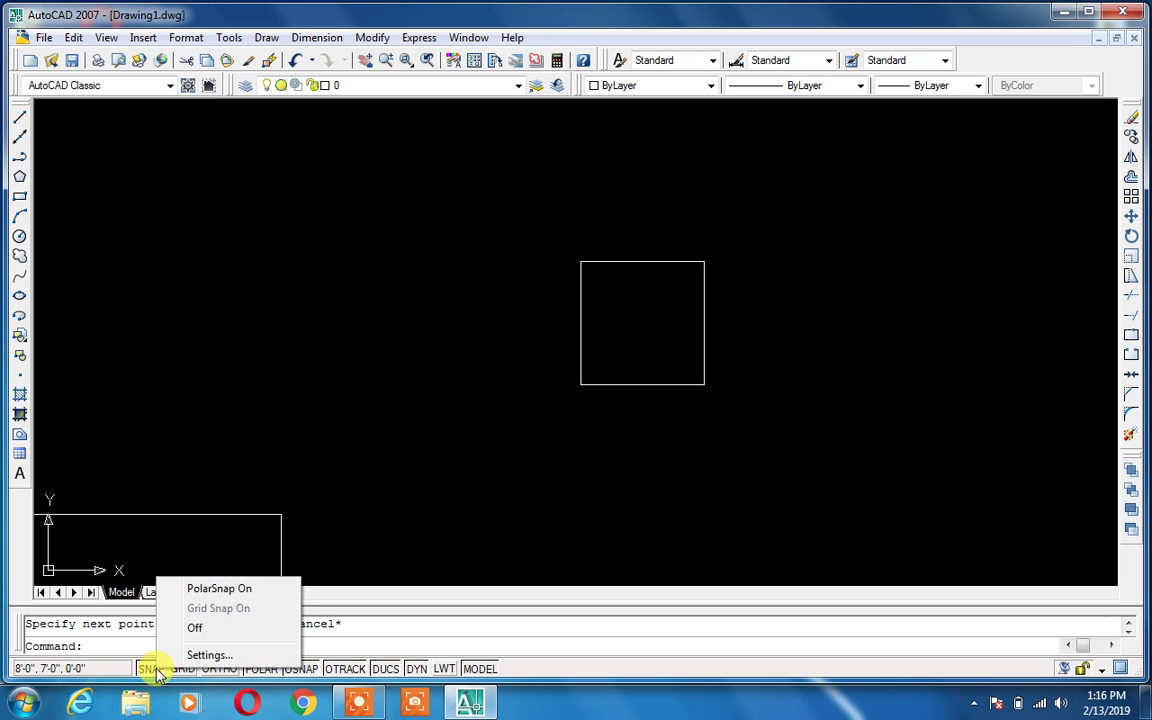
{"action": "left_click", "coordinate": [208, 655]}
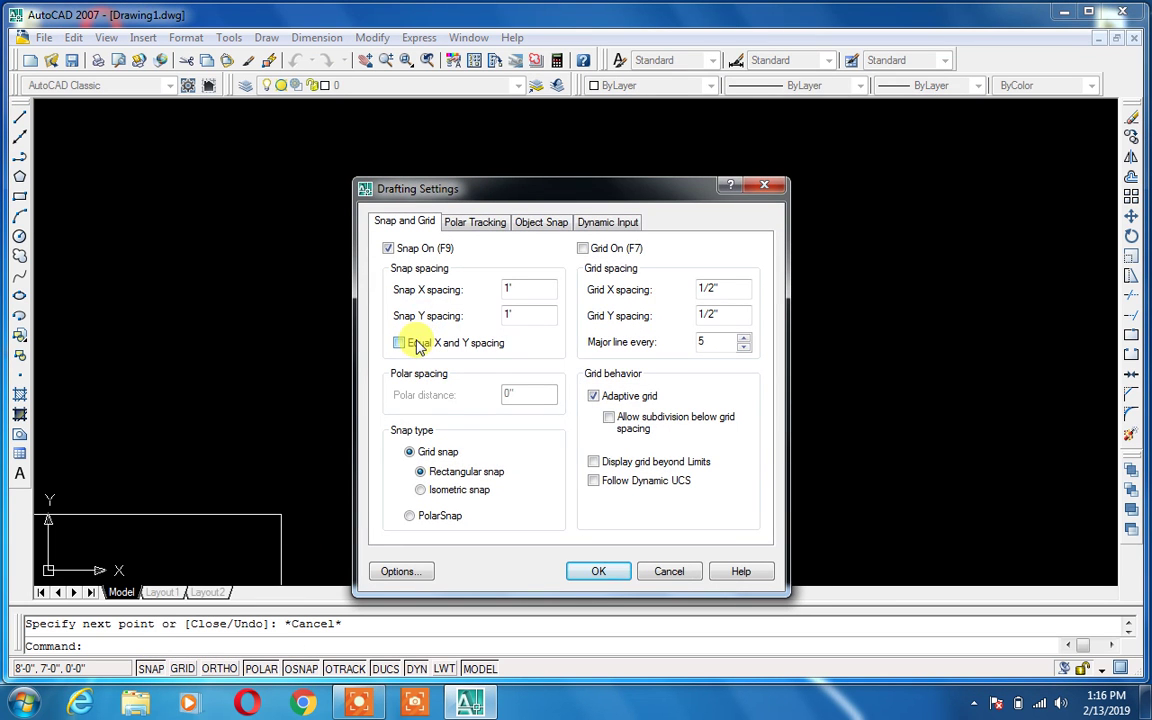
{"action": "double_click", "coordinate": [519, 314]}
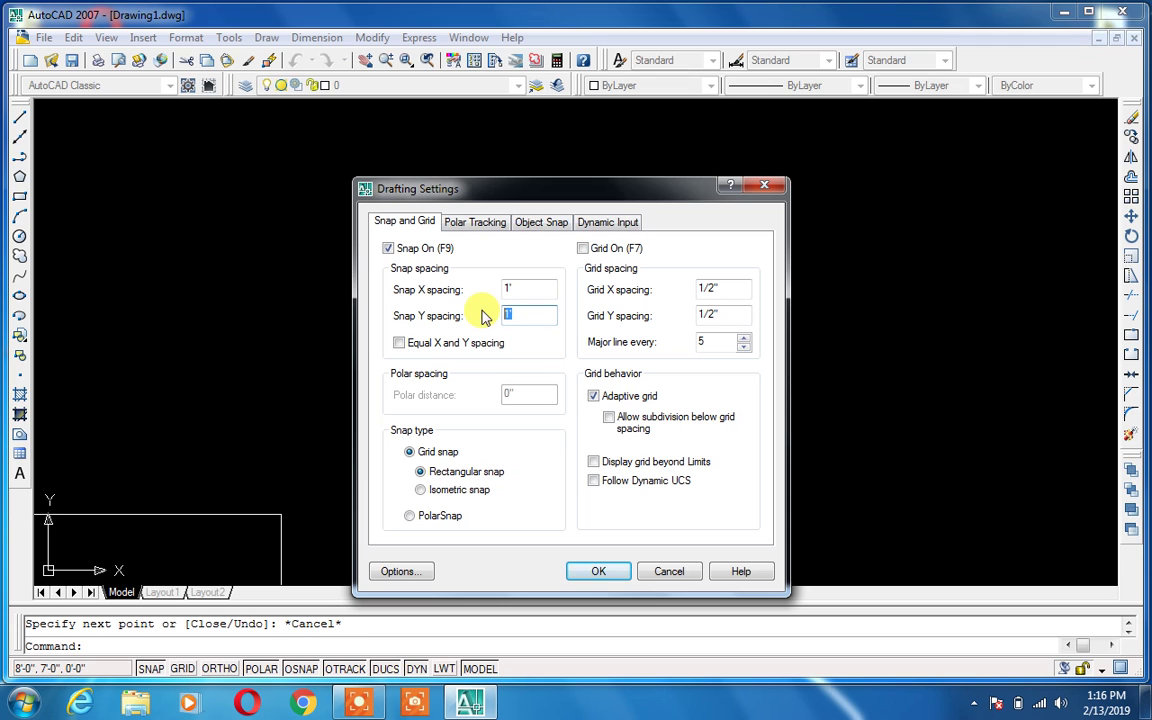
{"action": "type", "text": "3"}
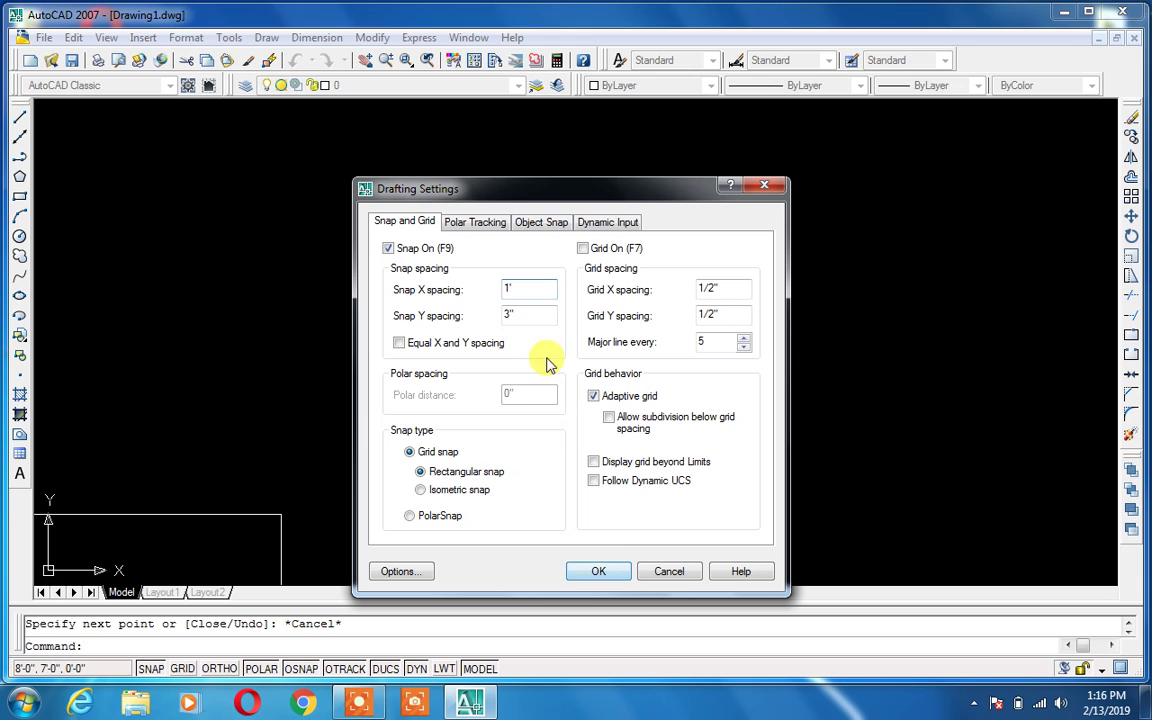
{"action": "left_click", "coordinate": [540, 316]}
{"action": "type", "text": "3"}
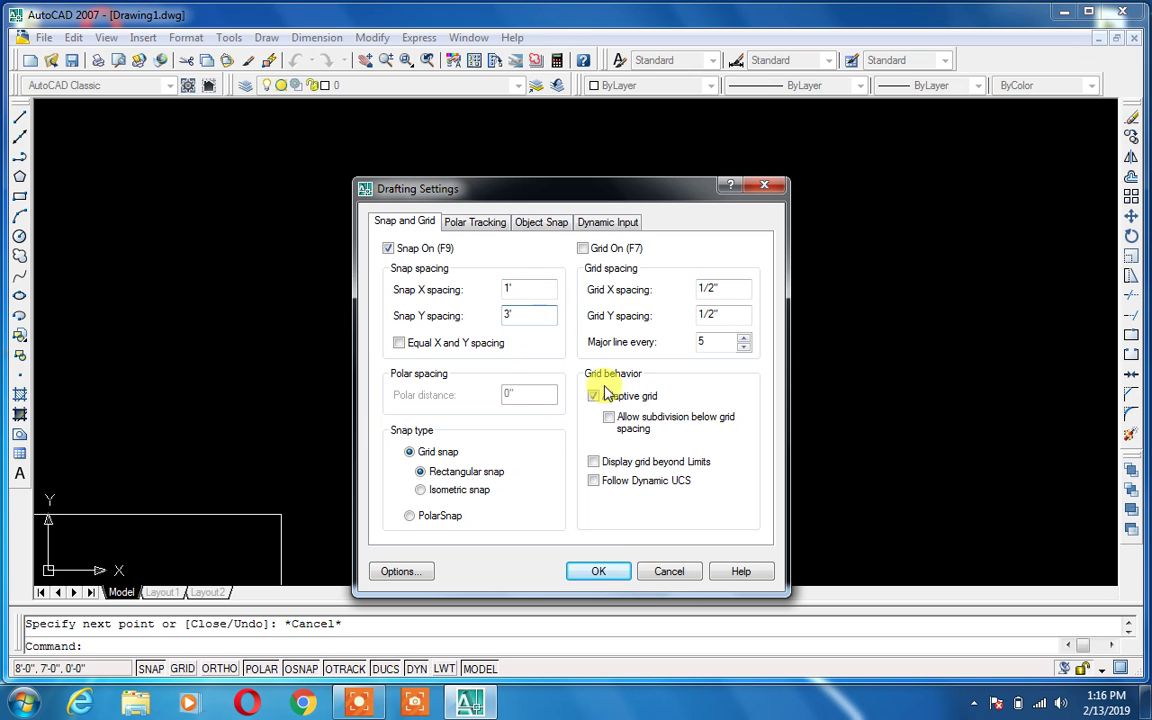
{"action": "left_click", "coordinate": [592, 571]}
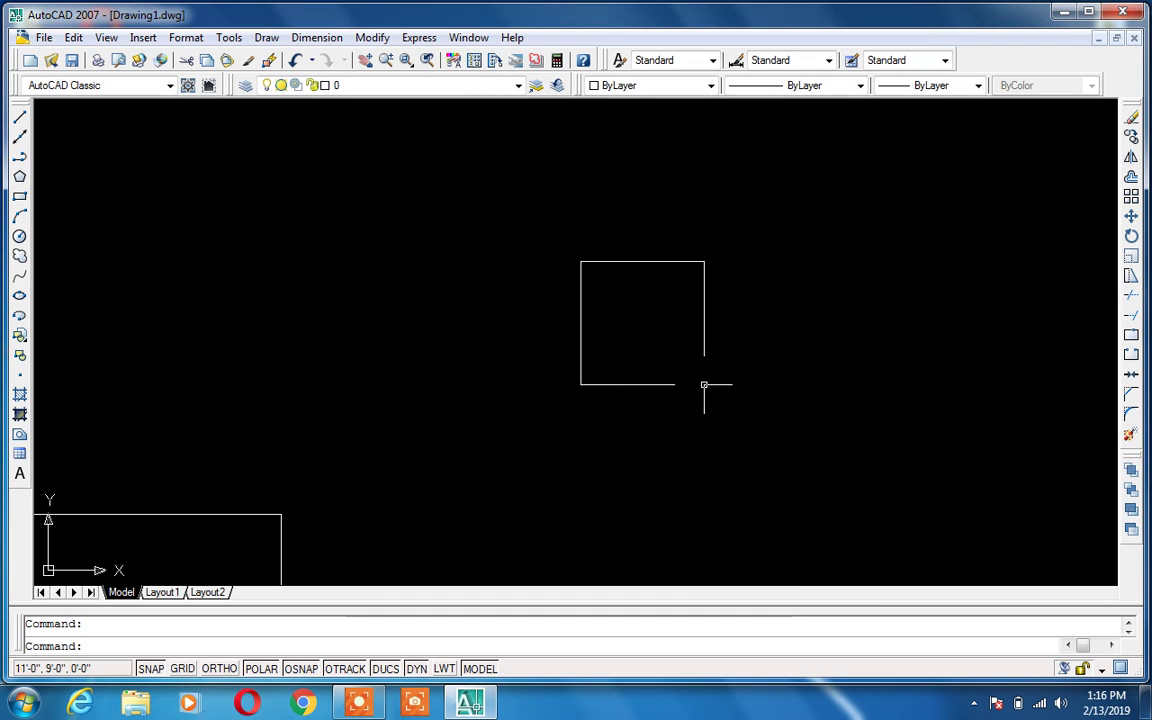
{"action": "type", "text": "dal"}
{"action": "key", "text": "Return"}
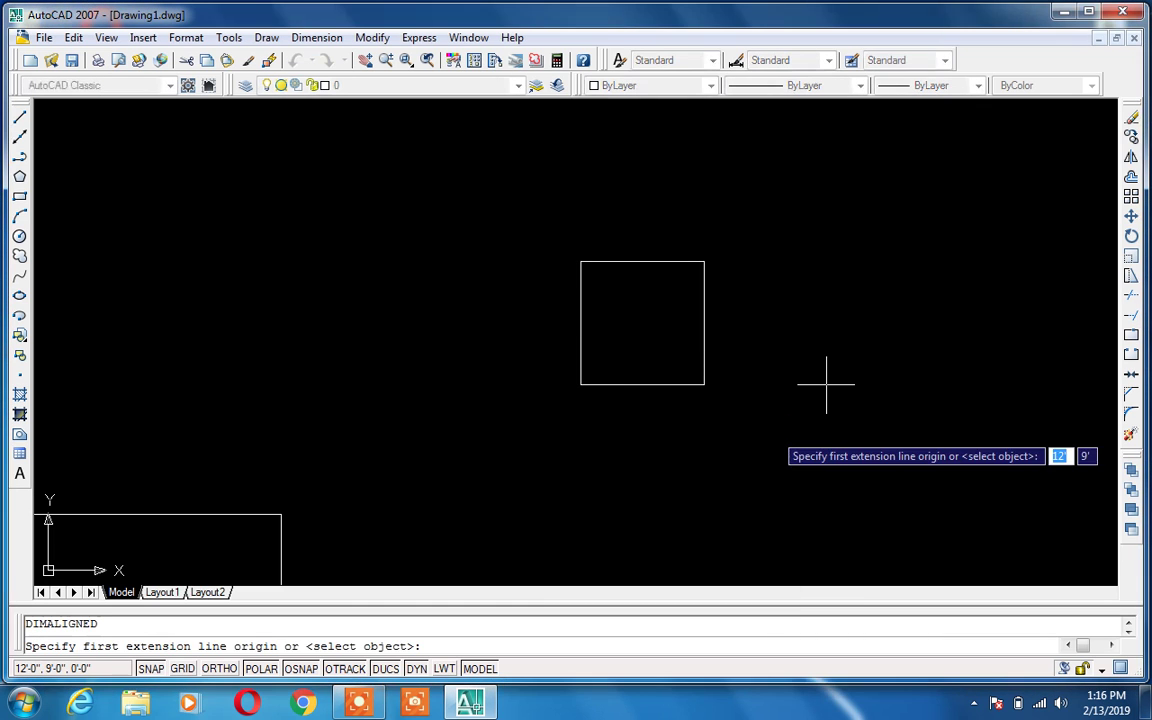
{"action": "key", "text": "Escape"}
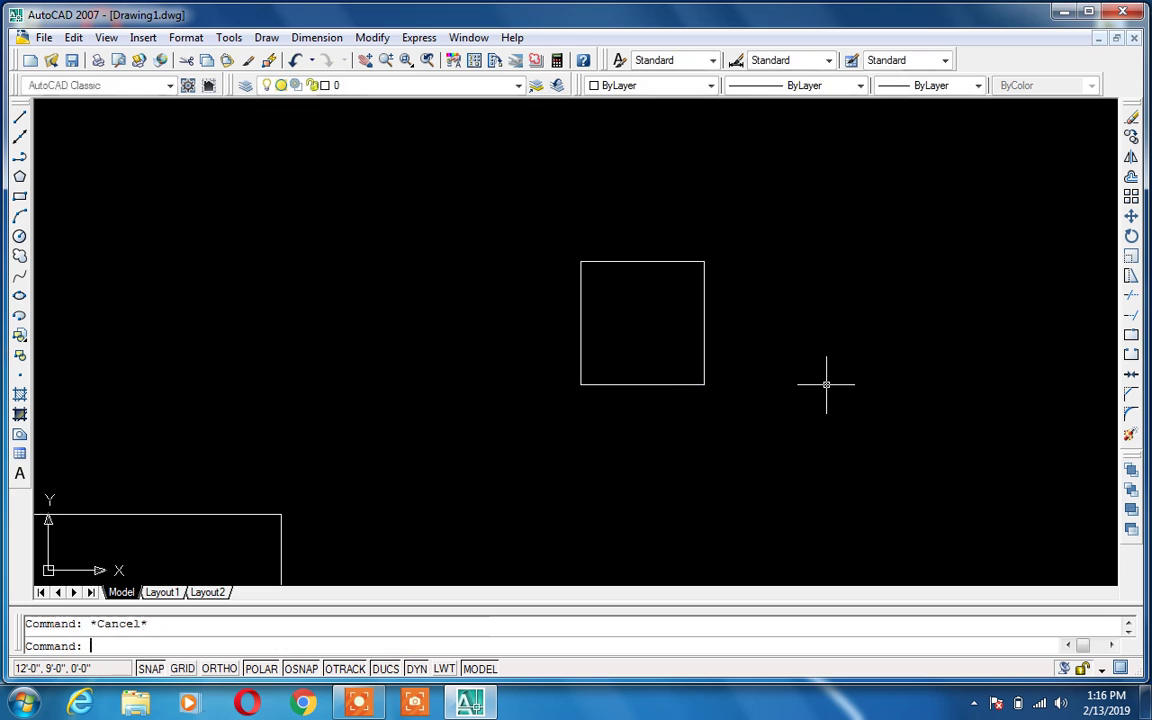
{"action": "type", "text": "l"}
{"action": "key", "text": "Return"}
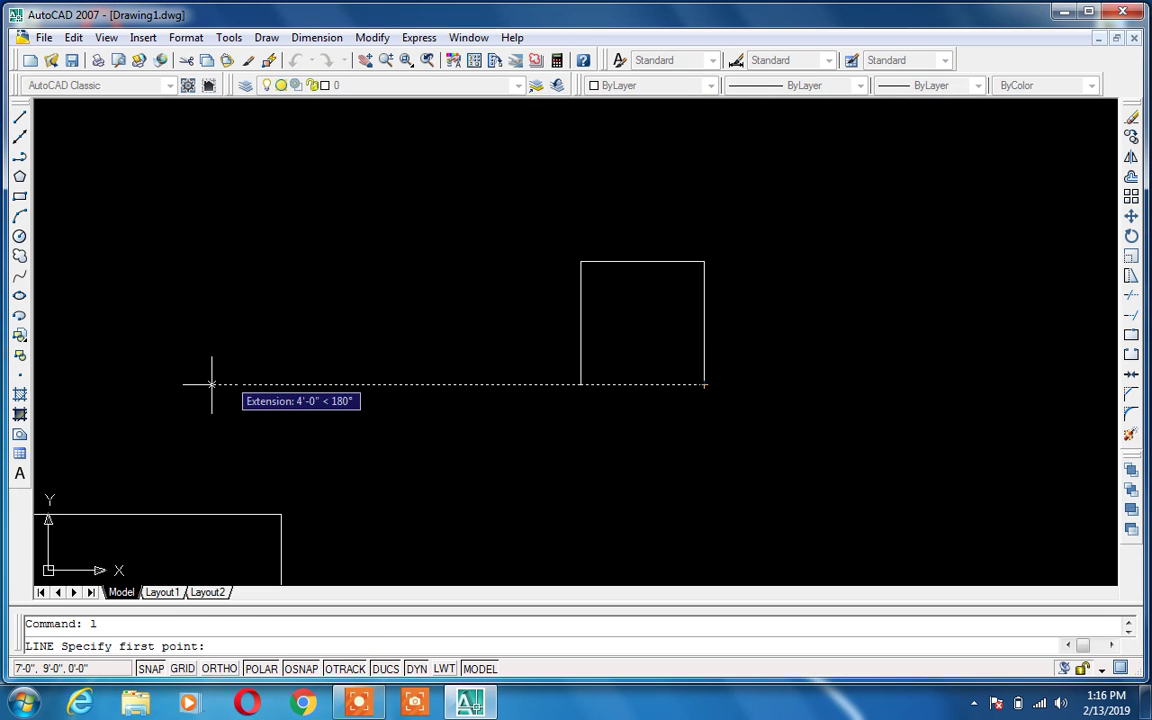
{"action": "key", "text": "Escape"}
Step: Draw connected lines from 7',9' running 1' horizontally to 8',9' and 3' vertically upward
{"action": "type", "text": "l"}
{"action": "key", "text": "Return"}
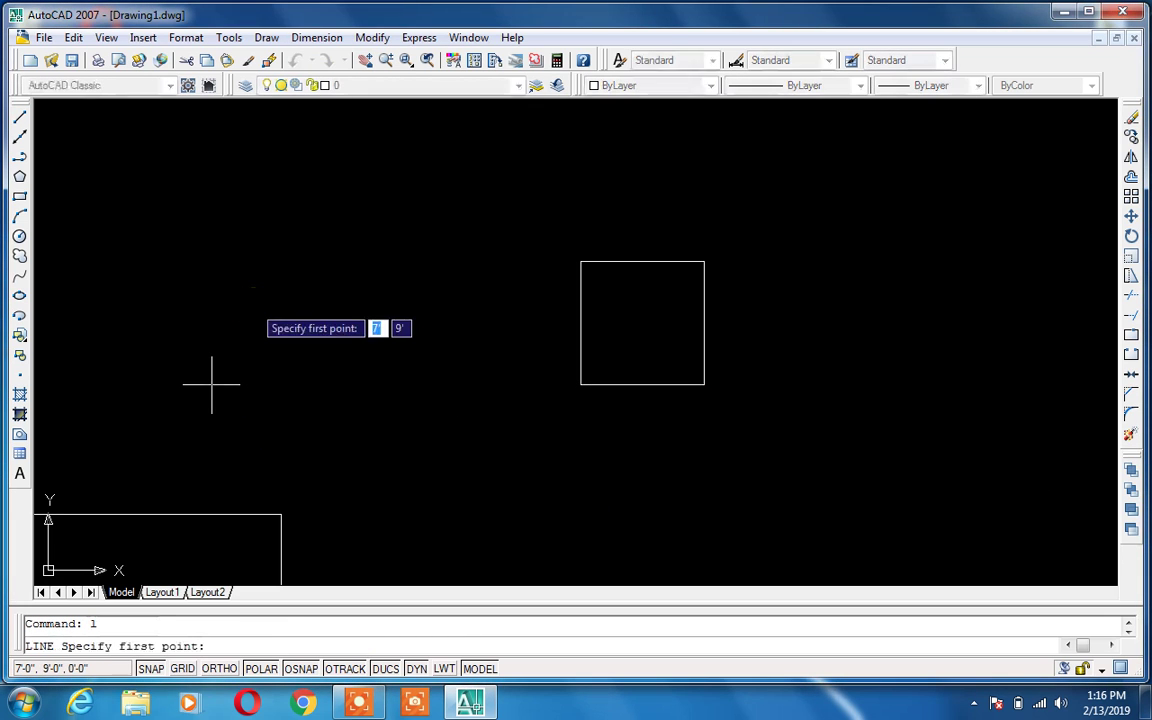
{"action": "left_click", "coordinate": [211, 384]}
{"action": "left_click", "coordinate": [335, 384]}
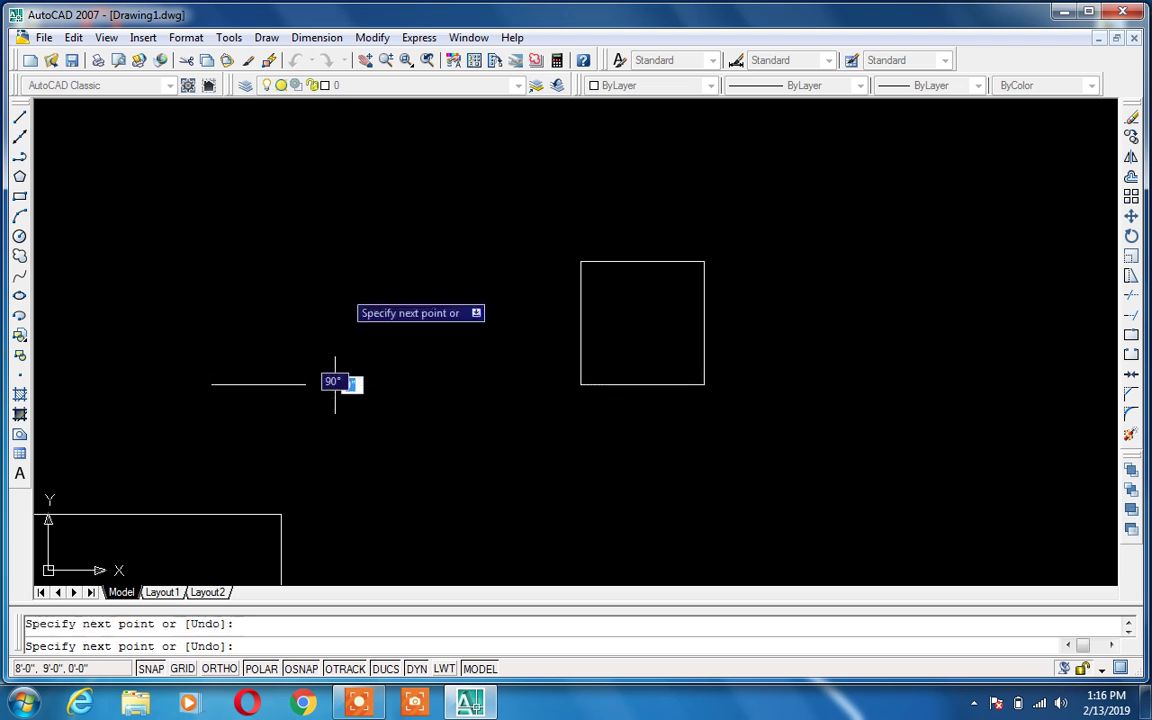
{"action": "type", "text": "3"}
{"action": "key", "text": "Return"}
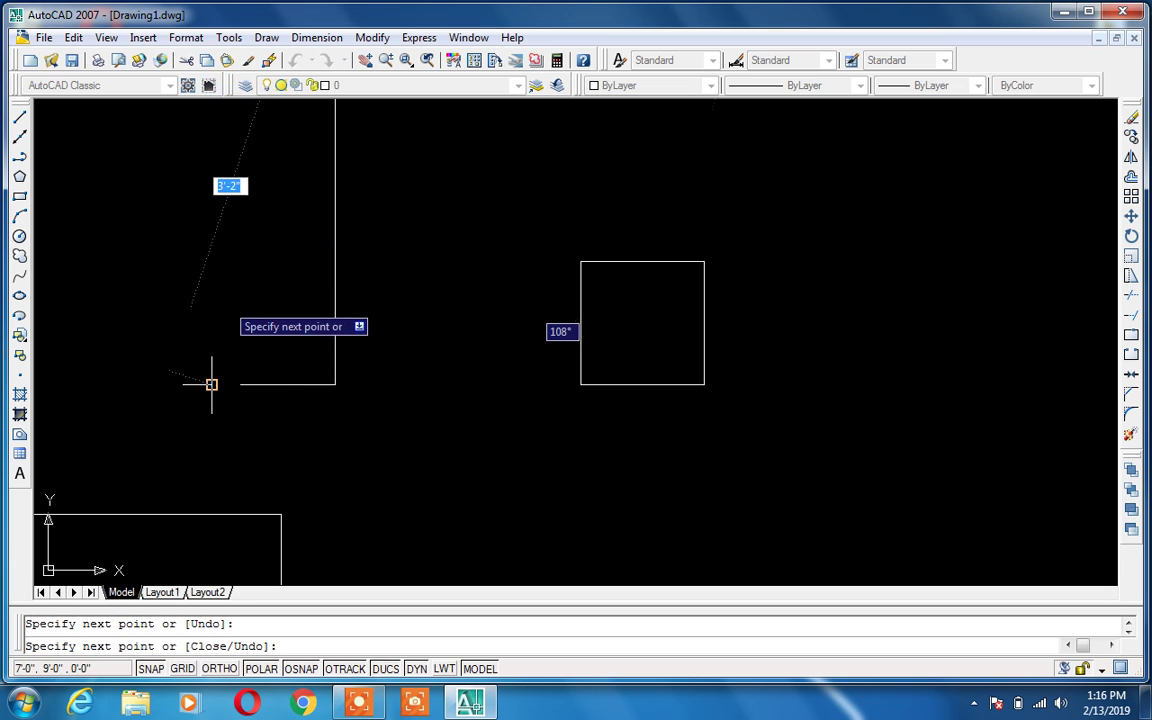
{"action": "key", "text": "Escape"}
Step: Add an aligned dimension to the new vertical line, placing the dimension line 1' to its right
{"action": "scroll", "coordinate": [222, 320], "scroll_direction": "down", "scroll_amount": 6}
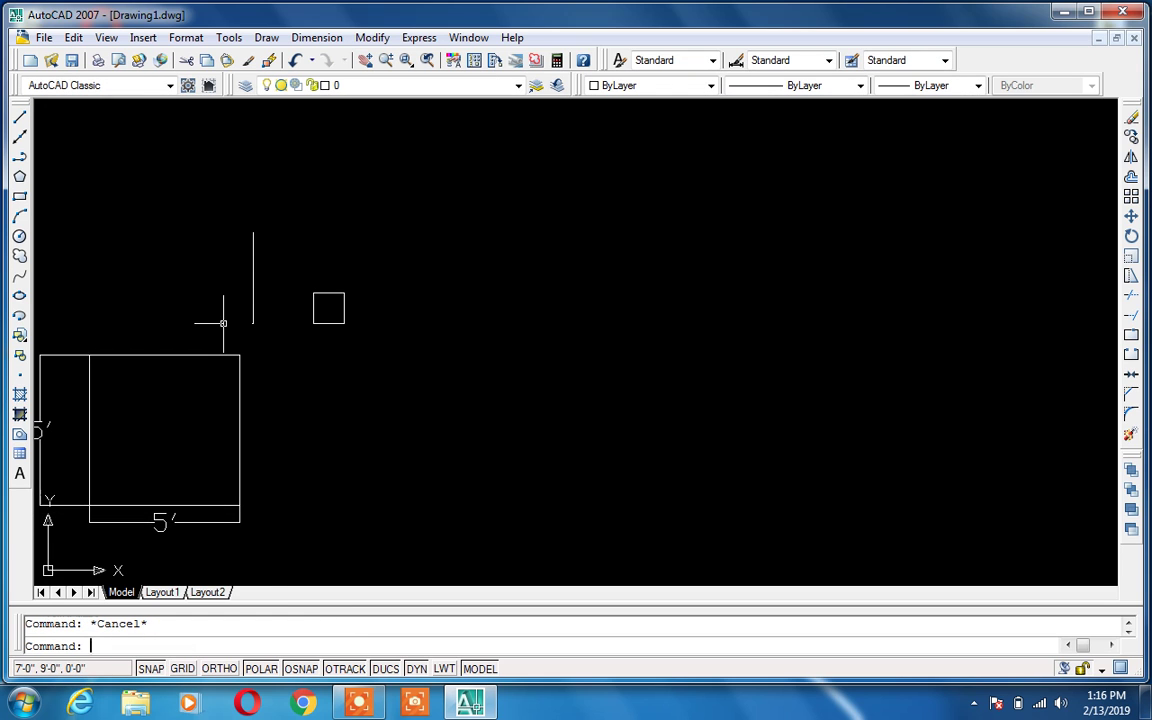
{"action": "scroll", "coordinate": [222, 228], "scroll_direction": "up", "scroll_amount": 4}
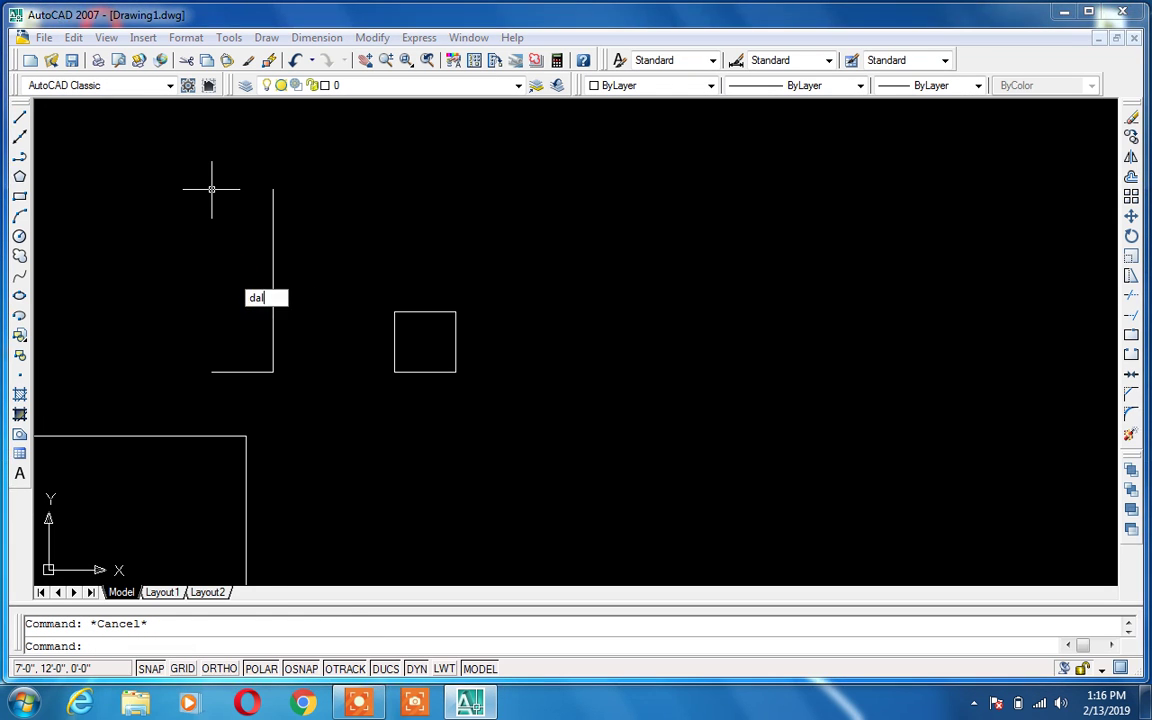
{"action": "type", "text": "dal"}
{"action": "key", "text": "Return"}
{"action": "key", "text": "Return"}
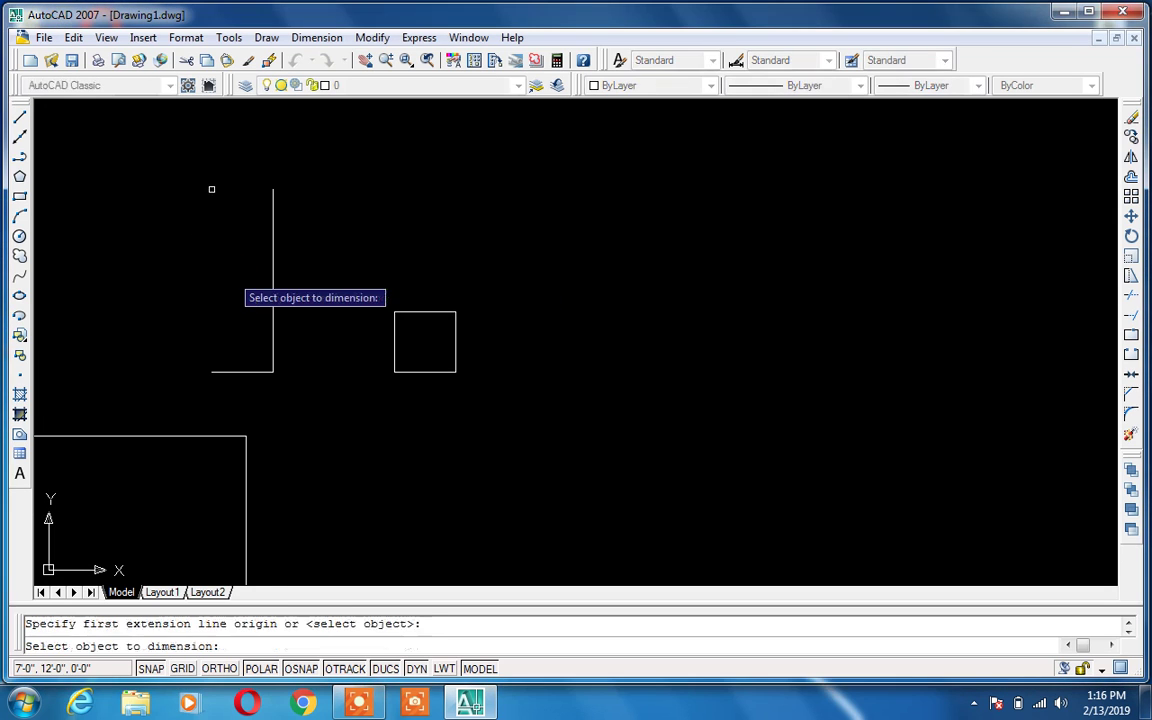
{"action": "left_click", "coordinate": [272, 368]}
{"action": "left_click", "coordinate": [334, 190]}
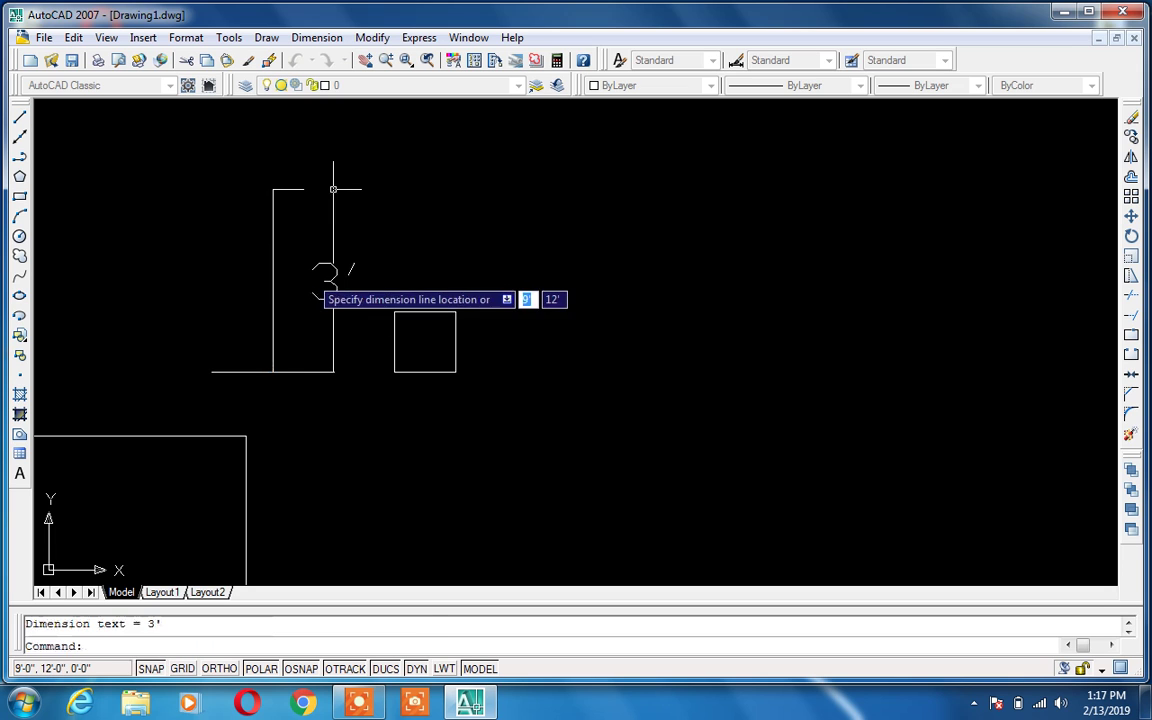
Step: Add an aligned dimension to the short horizontal line at the vertical line's foot, placing the dimension line directly on it
{"action": "key", "text": "Return"}
{"action": "left_click", "coordinate": [272, 372]}
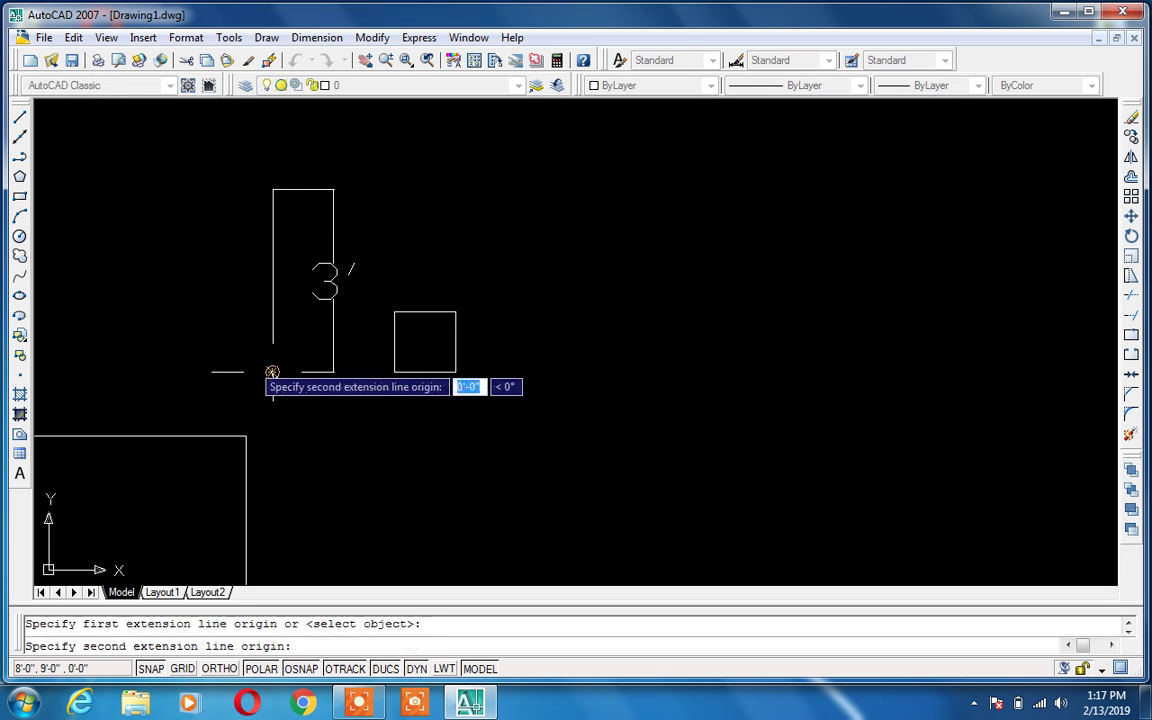
{"action": "left_click", "coordinate": [211, 372]}
{"action": "left_click", "coordinate": [211, 372]}
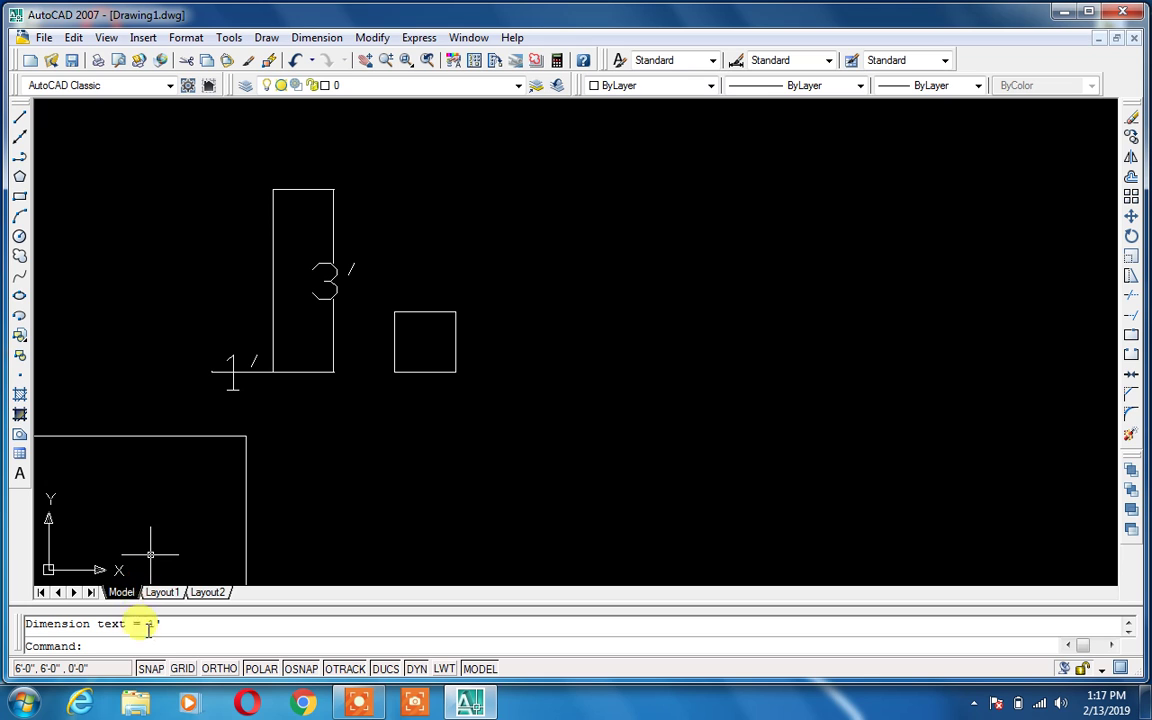
Step: Set the snap Y spacing to 1', enable equal X and Y spacing and apply the drafting settings
{"action": "right_click", "coordinate": [156, 668]}
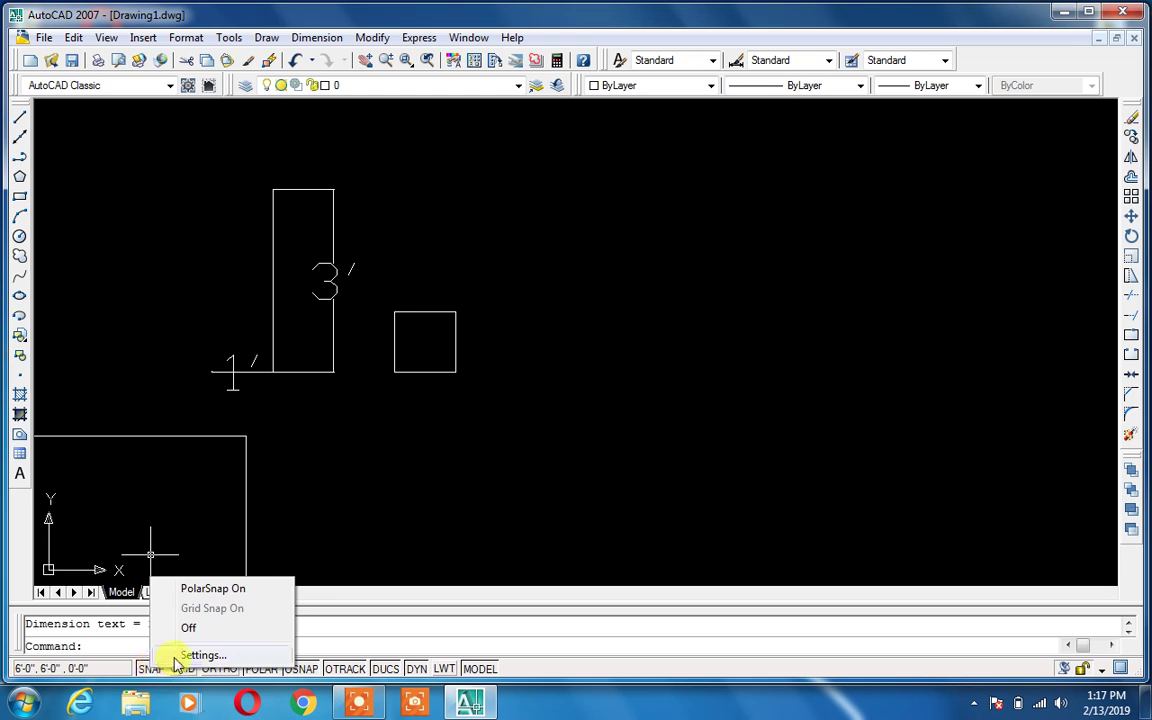
{"action": "left_click", "coordinate": [190, 655]}
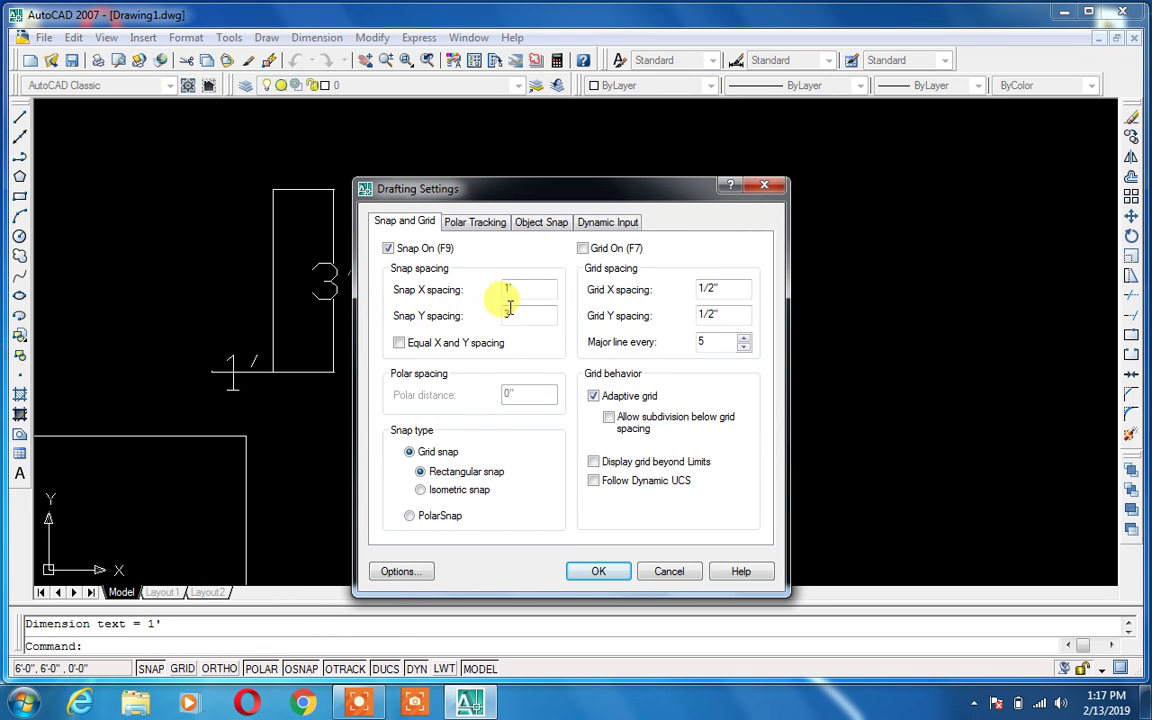
{"action": "type", "text": "1"}
{"action": "left_click", "coordinate": [527, 288]}
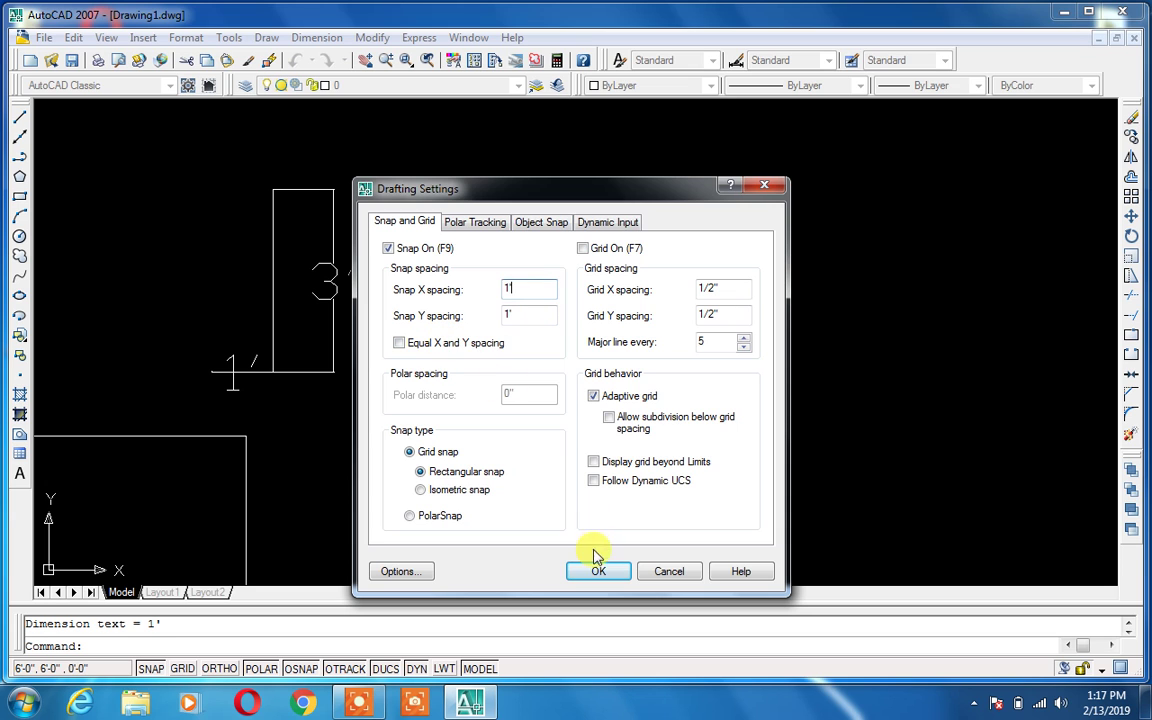
{"action": "left_click", "coordinate": [400, 342]}
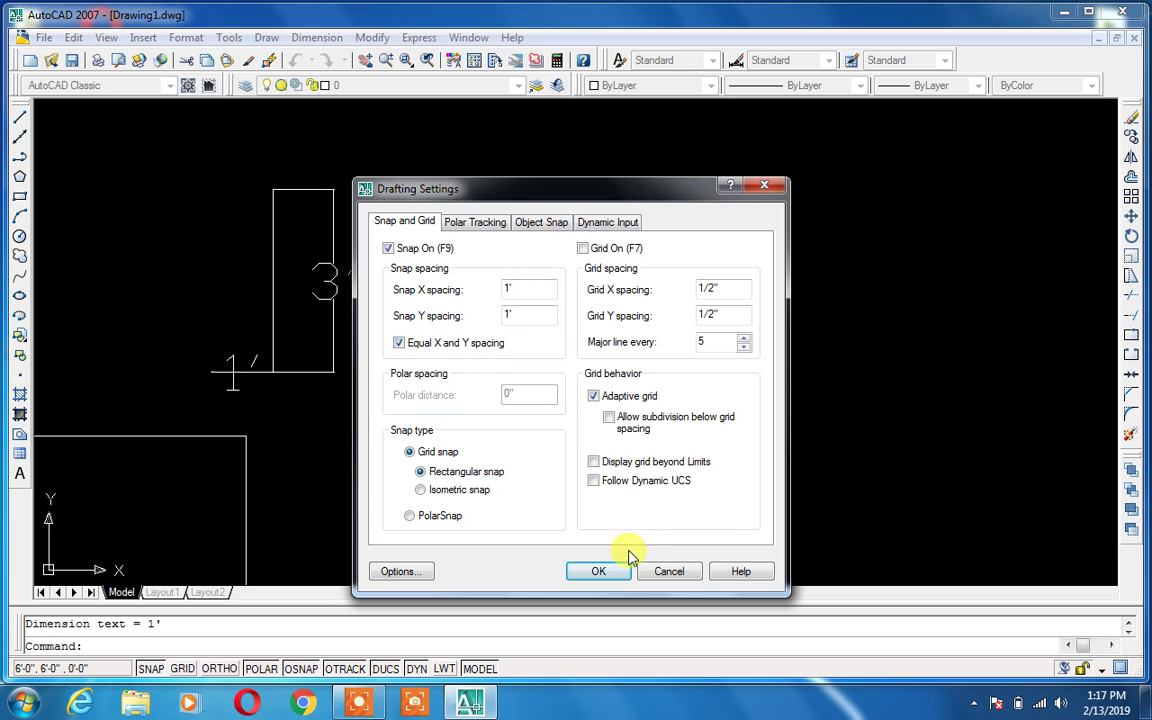
{"action": "left_click", "coordinate": [598, 571]}
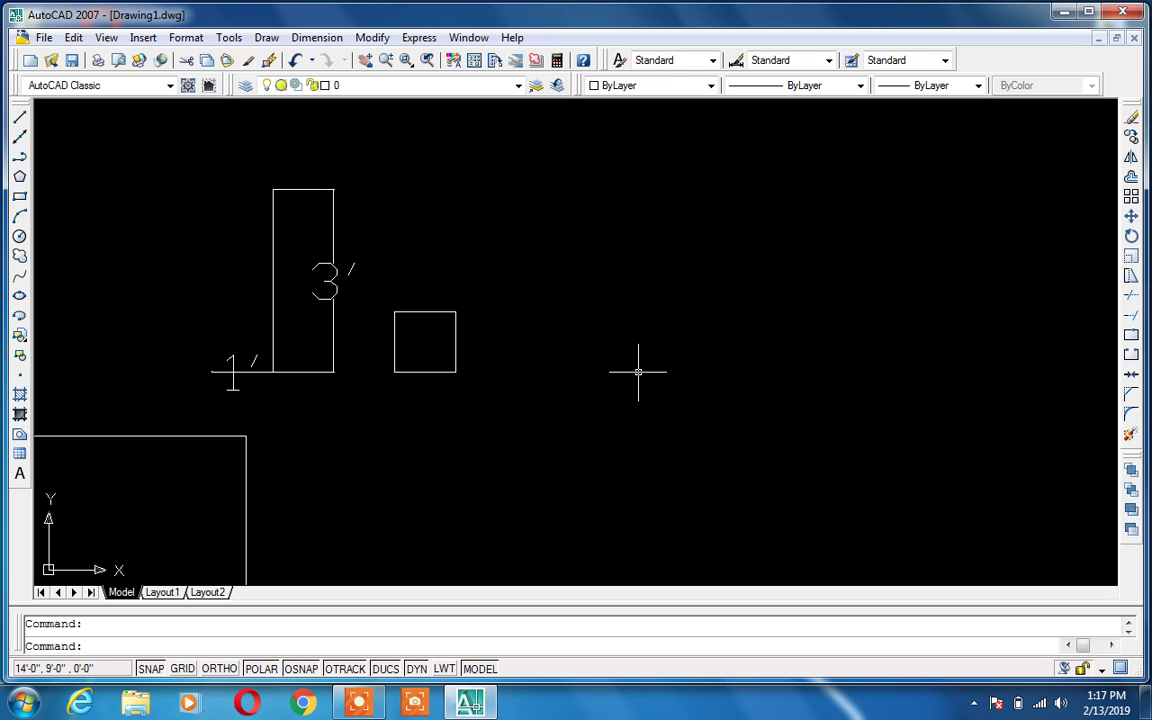
Step: Turn snap off in the drafting settings and apply the change
{"action": "right_click", "coordinate": [156, 668]}
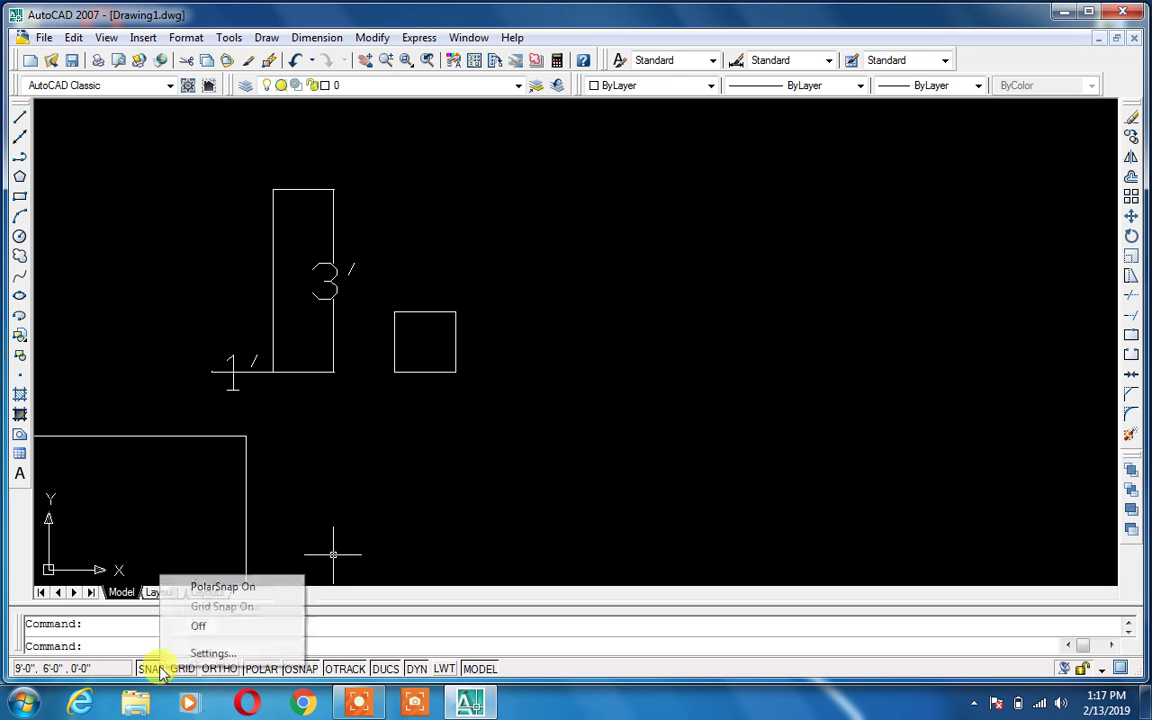
{"action": "left_click", "coordinate": [205, 653]}
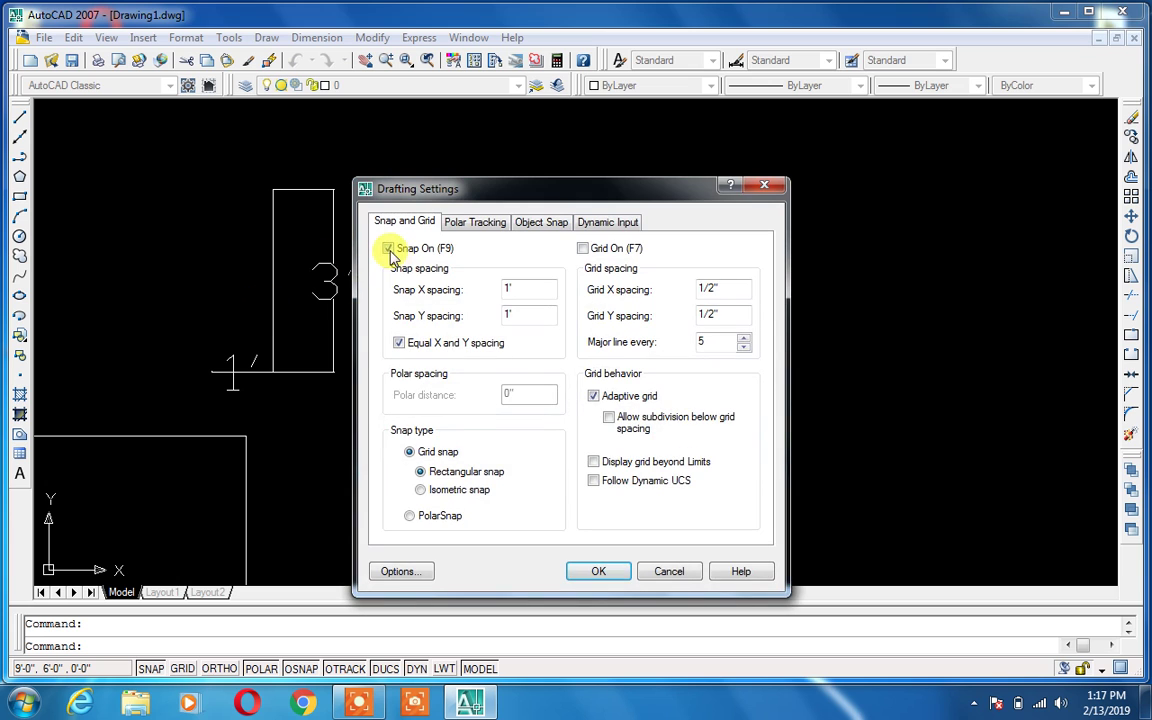
{"action": "left_click", "coordinate": [591, 571]}
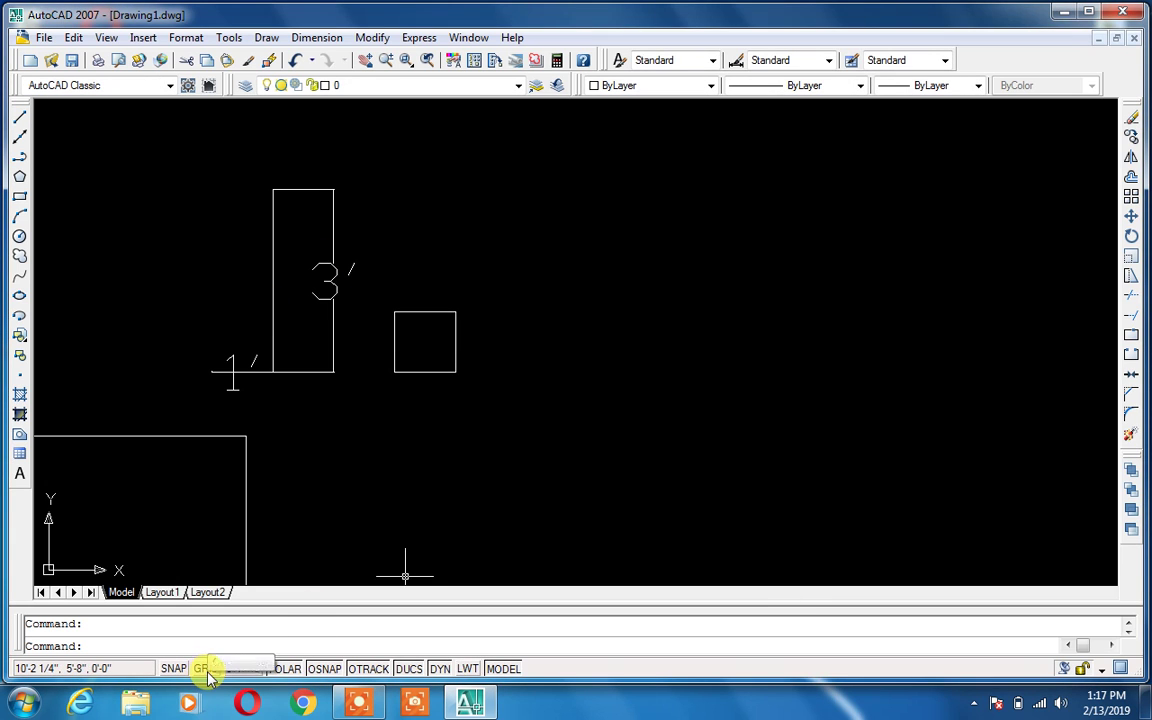
Step: Turn the grid display on and bring the grid dots near the drawing origin into close view
{"action": "scroll", "coordinate": [208, 678], "scroll_direction": "down", "scroll_amount": 2}
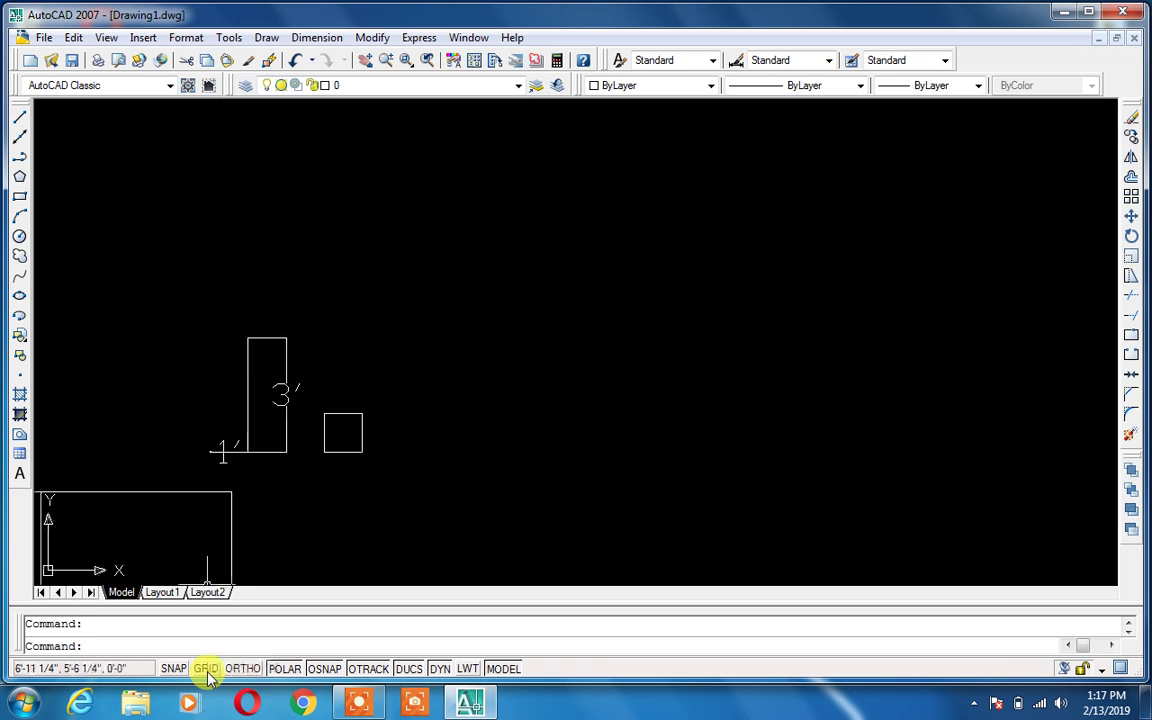
{"action": "type", "text": "z"}
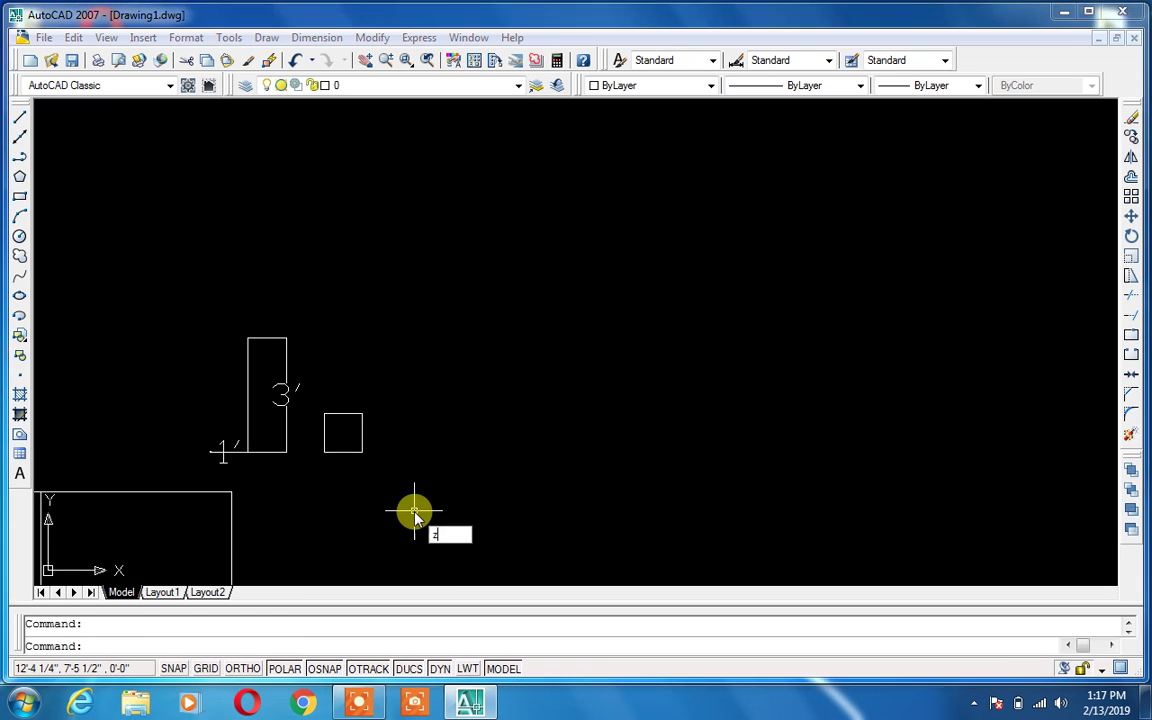
{"action": "key", "text": "Return"}
{"action": "type", "text": "a"}
{"action": "key", "text": "Return"}
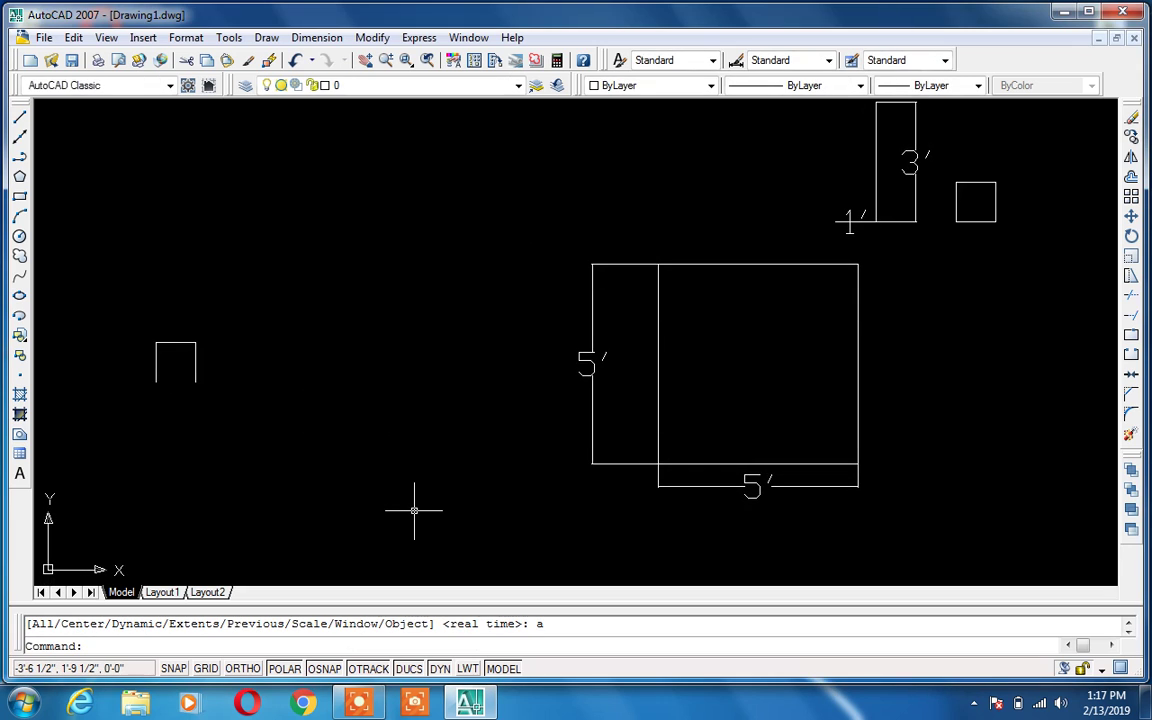
{"action": "key", "text": "F7"}
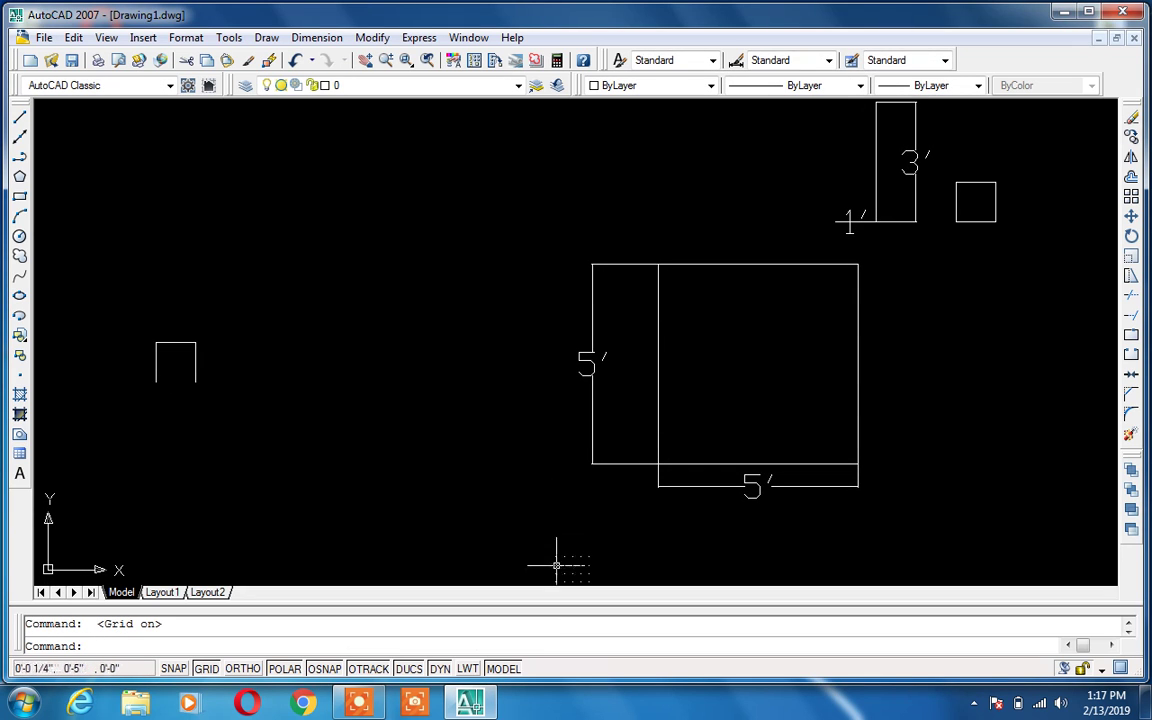
{"action": "type", "text": "p"}
{"action": "key", "text": "Return"}
{"action": "left_click_drag", "start_coordinate": [557, 567], "coordinate": [515, 418]}
{"action": "scroll", "coordinate": [510, 414], "scroll_direction": "up", "scroll_amount": 8}
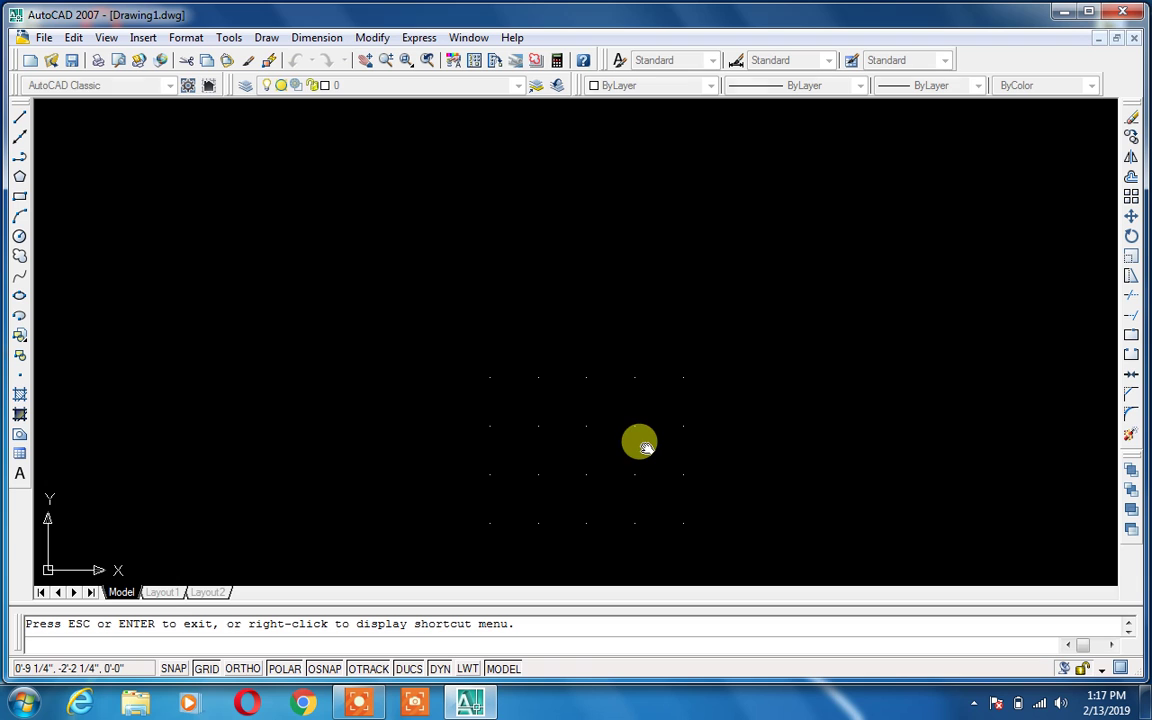
{"action": "key", "text": "Escape"}
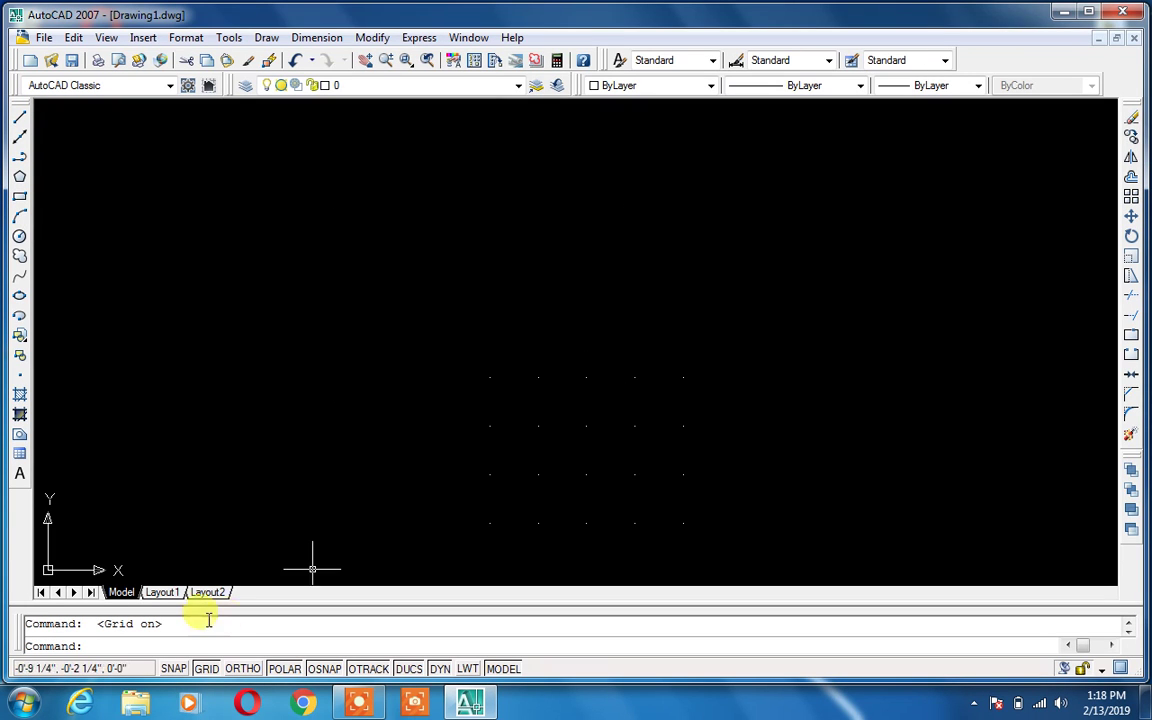
Step: Turn snap on, set both the grid X and Y spacing to 1' and apply the drafting settings
{"action": "right_click", "coordinate": [206, 668]}
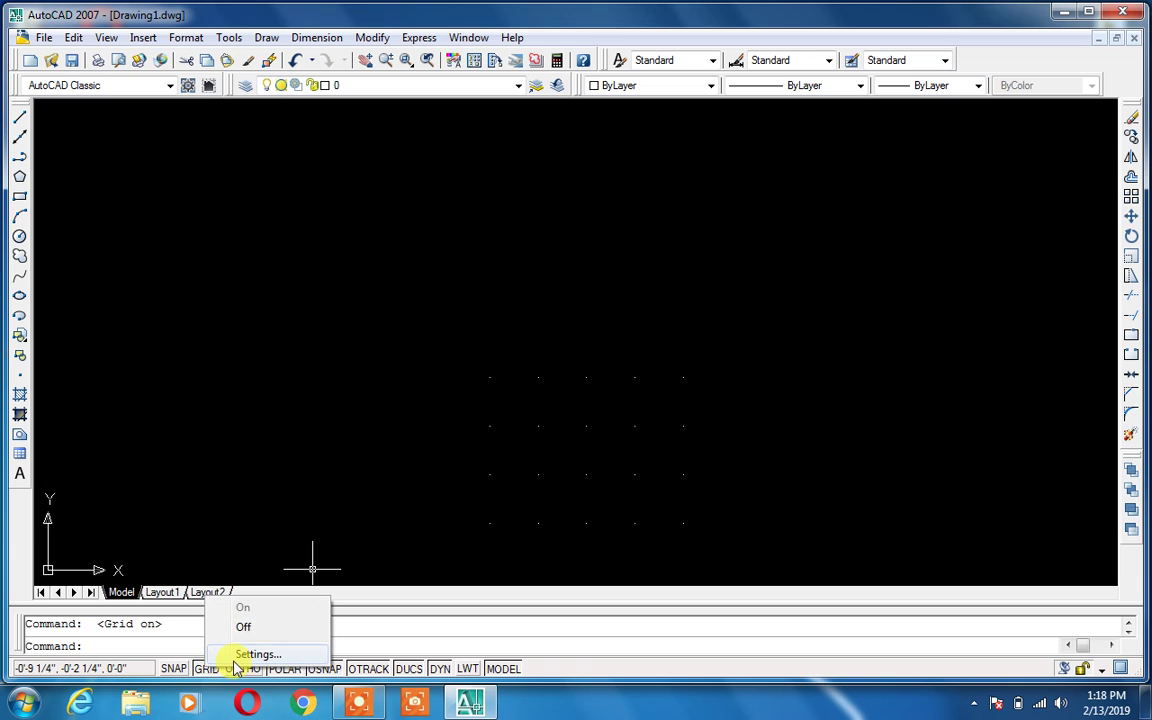
{"action": "left_click", "coordinate": [248, 655]}
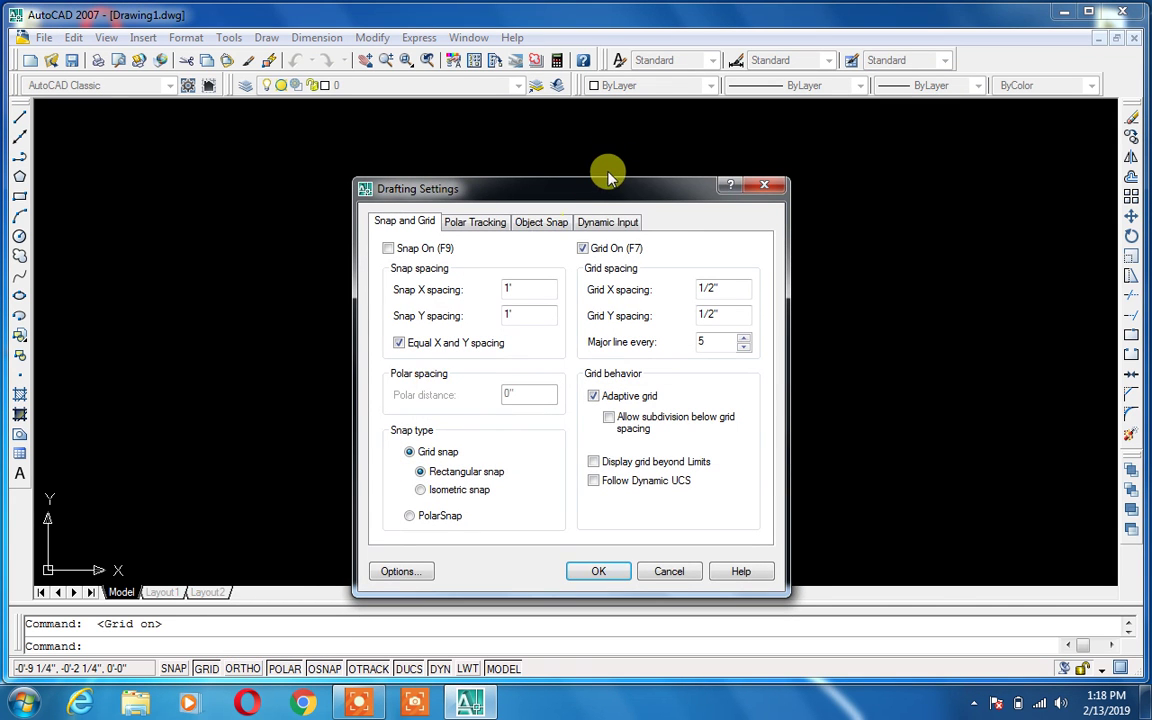
{"action": "left_click_drag", "start_coordinate": [603, 187], "coordinate": [348, 202]}
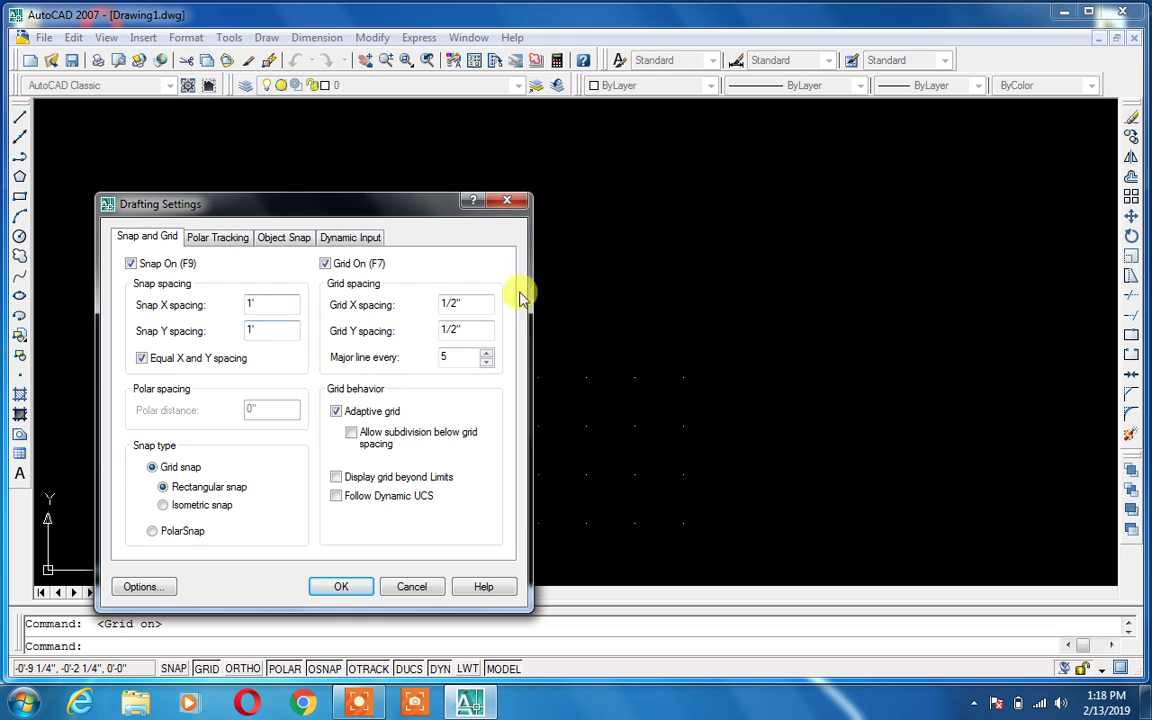
{"action": "left_click_drag", "start_coordinate": [479, 302], "coordinate": [441, 320]}
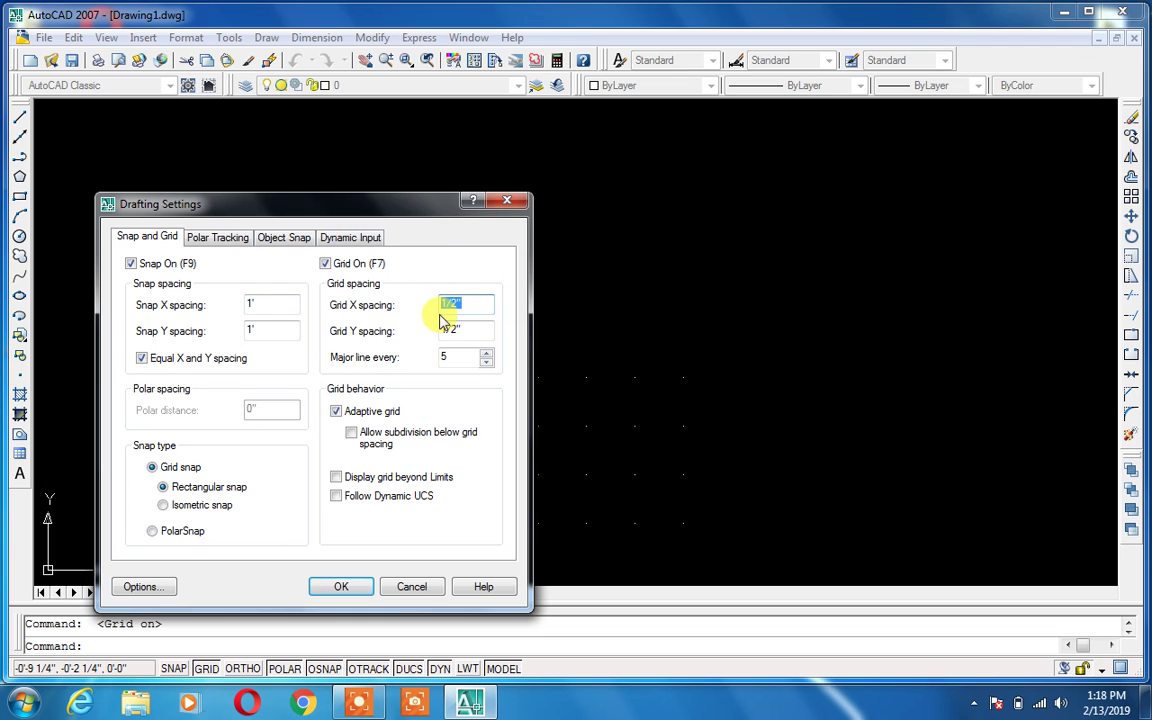
{"action": "type", "text": "1"}
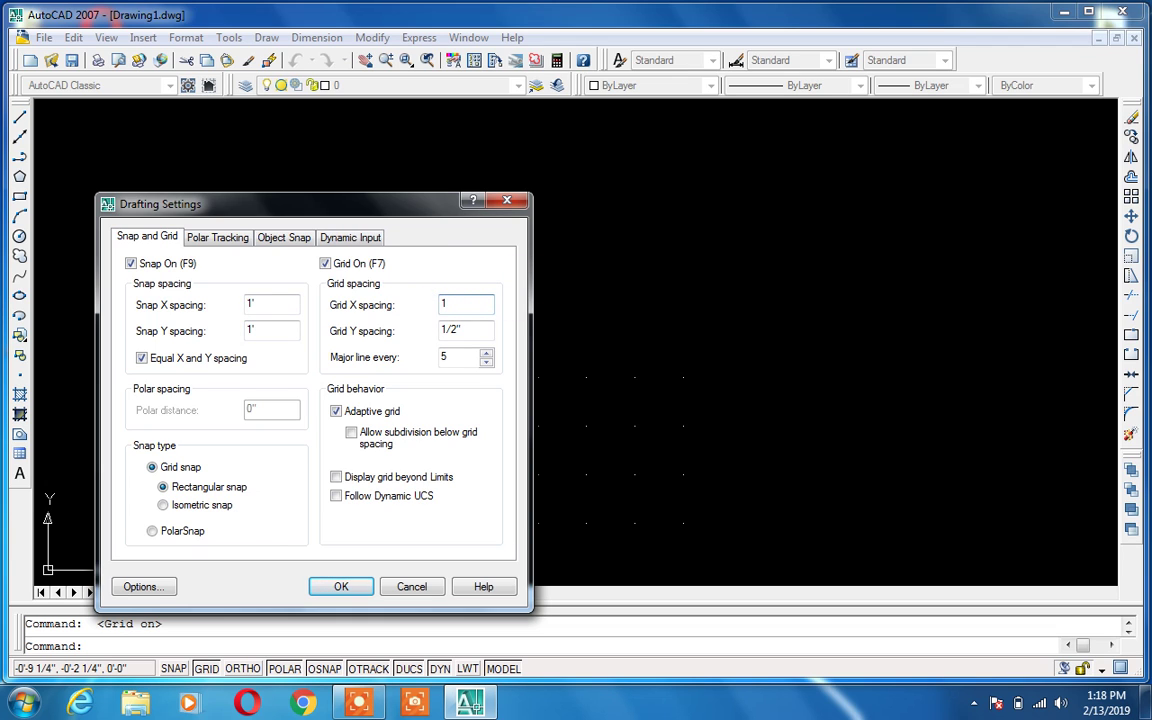
{"action": "type", "text": "'"}
{"action": "left_click", "coordinate": [444, 328]}
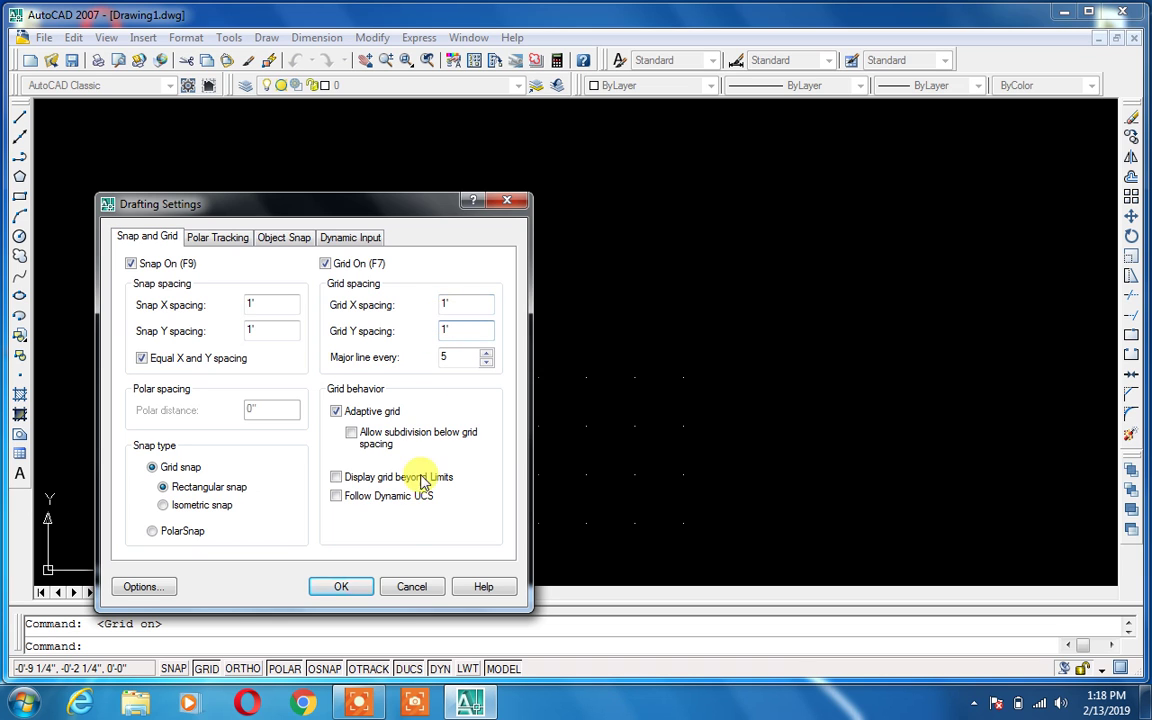
{"action": "left_click", "coordinate": [362, 589]}
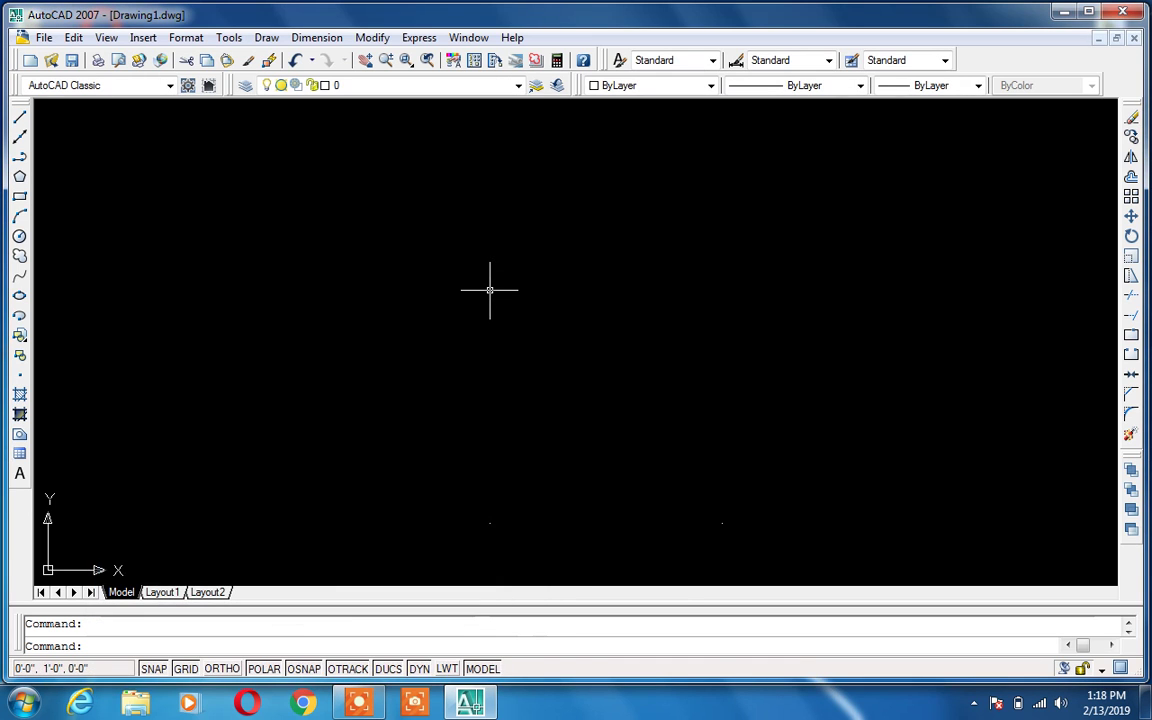
Step: Erase all objects in the drawing
{"action": "scroll", "coordinate": [519, 325], "scroll_direction": "down", "scroll_amount": 3}
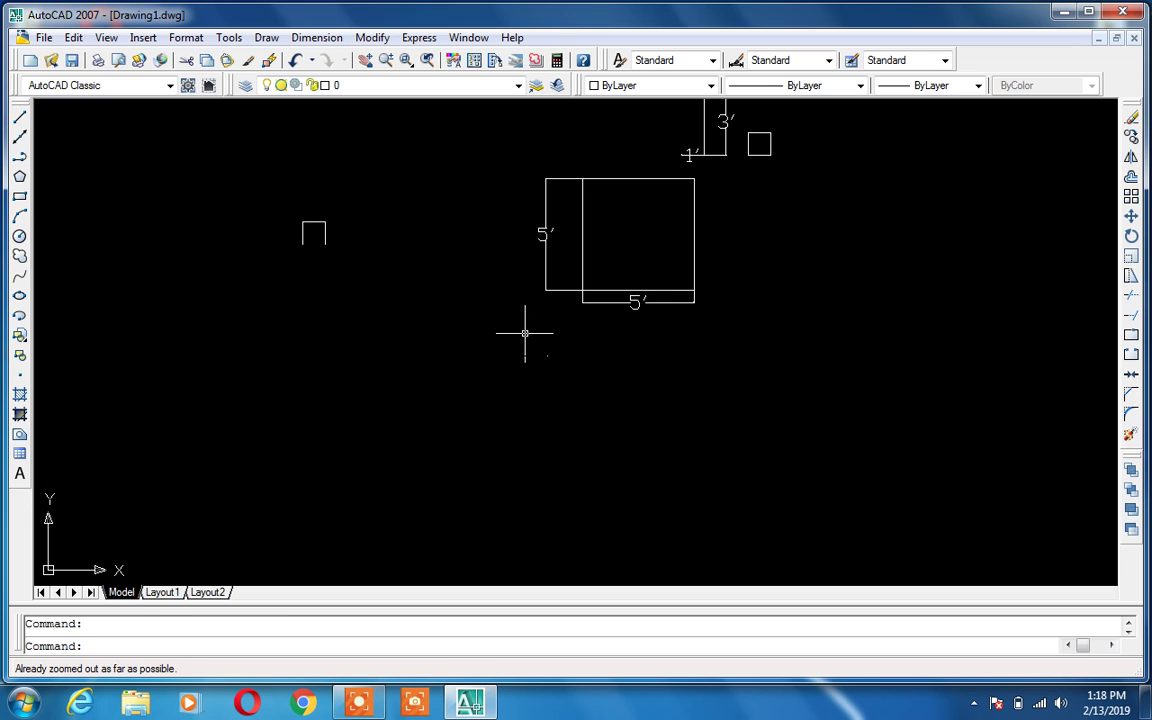
{"action": "key", "text": "ctrl+a"}
{"action": "key", "text": "Delete"}
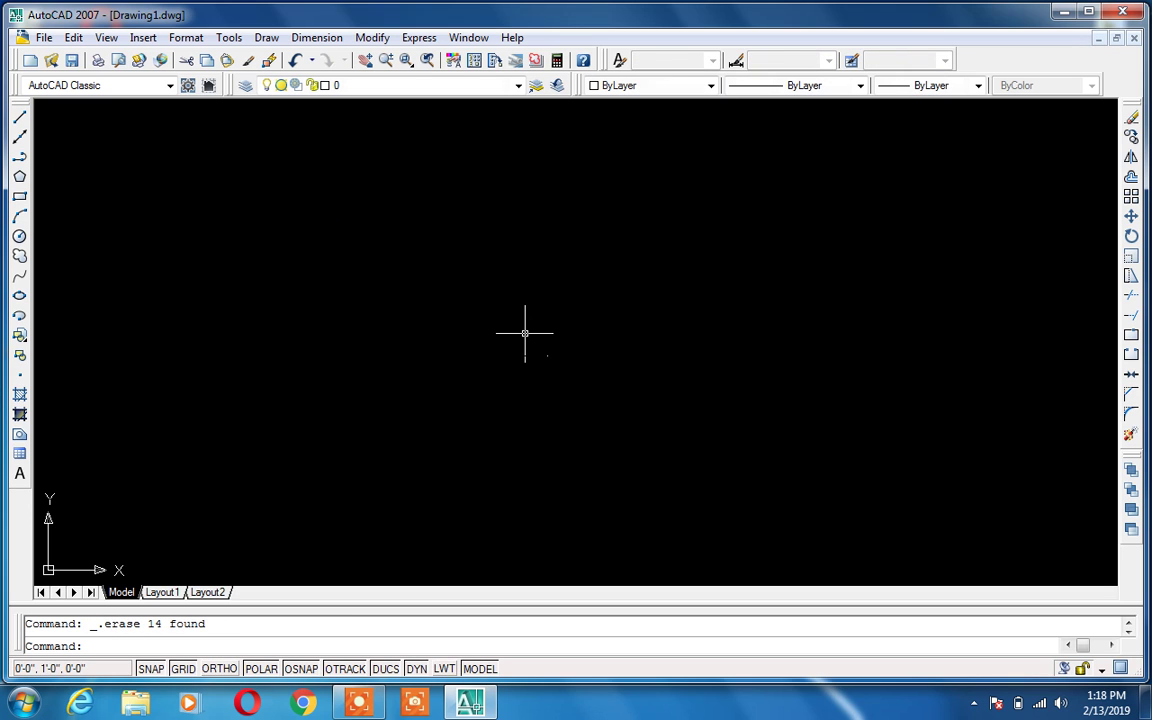
Step: Draw a closed 1' square with lines from 1',0' through 0',0', 0',-1' and 1',-1' back to the start
{"action": "scroll", "coordinate": [524, 333], "scroll_direction": "down", "scroll_amount": 2}
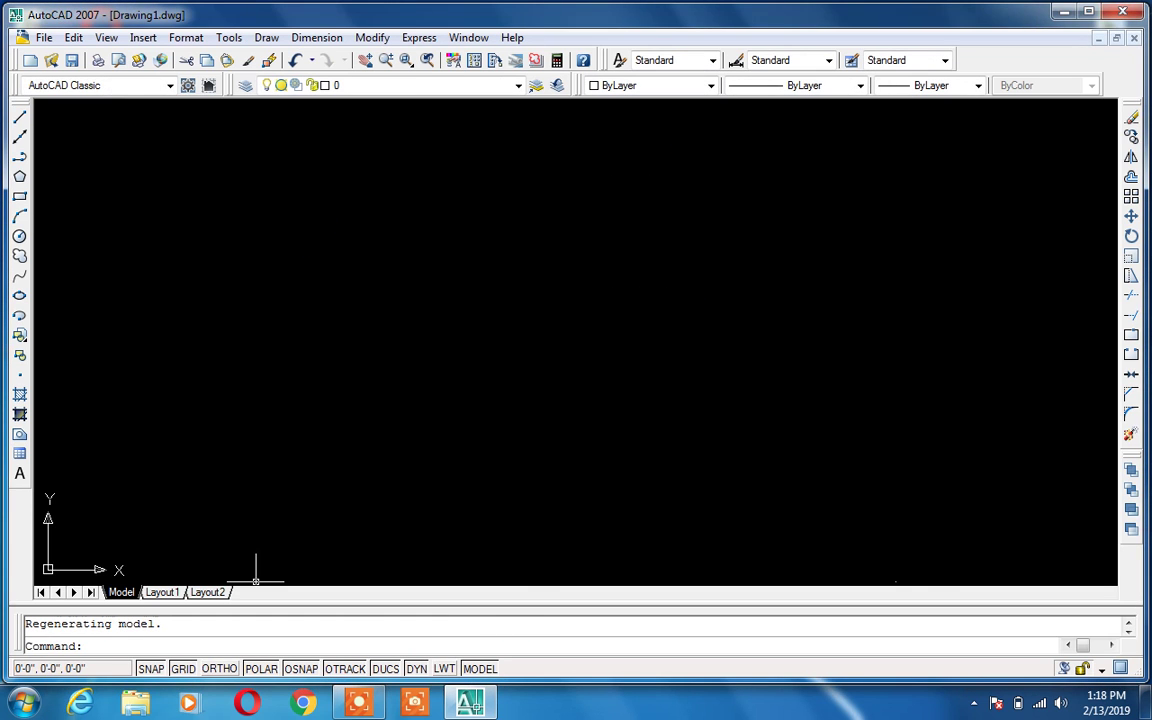
{"action": "scroll", "coordinate": [523, 343], "scroll_direction": "down", "scroll_amount": 2}
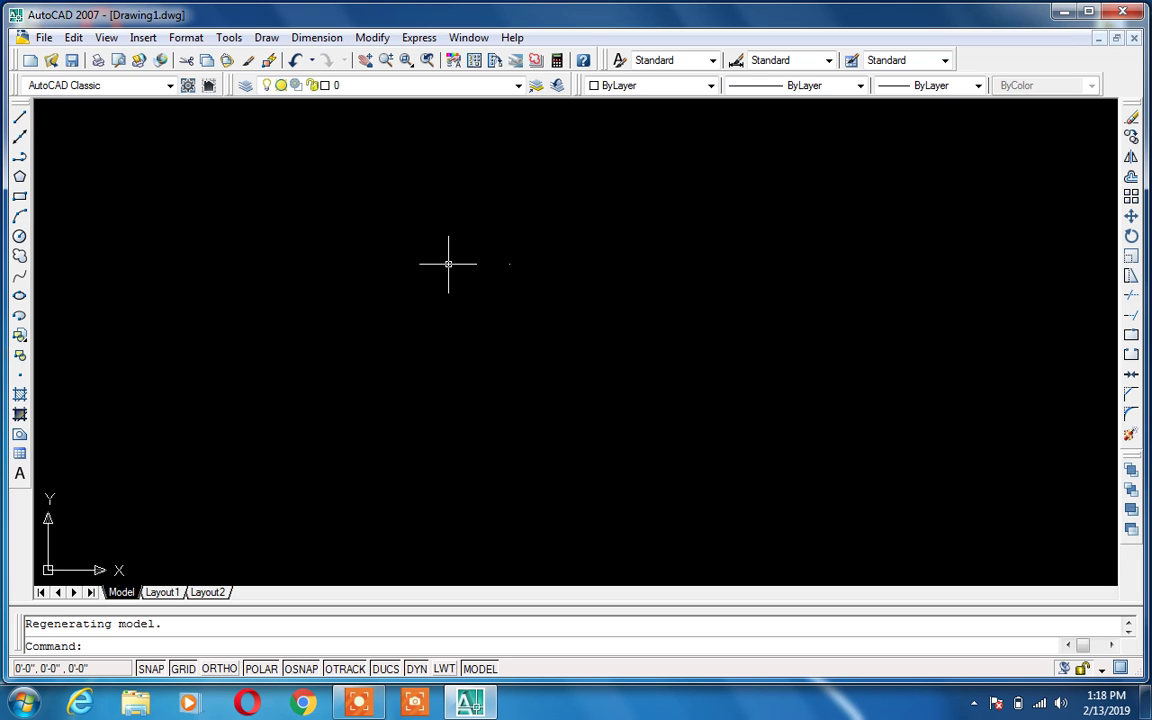
{"action": "type", "text": "l"}
{"action": "key", "text": "Return"}
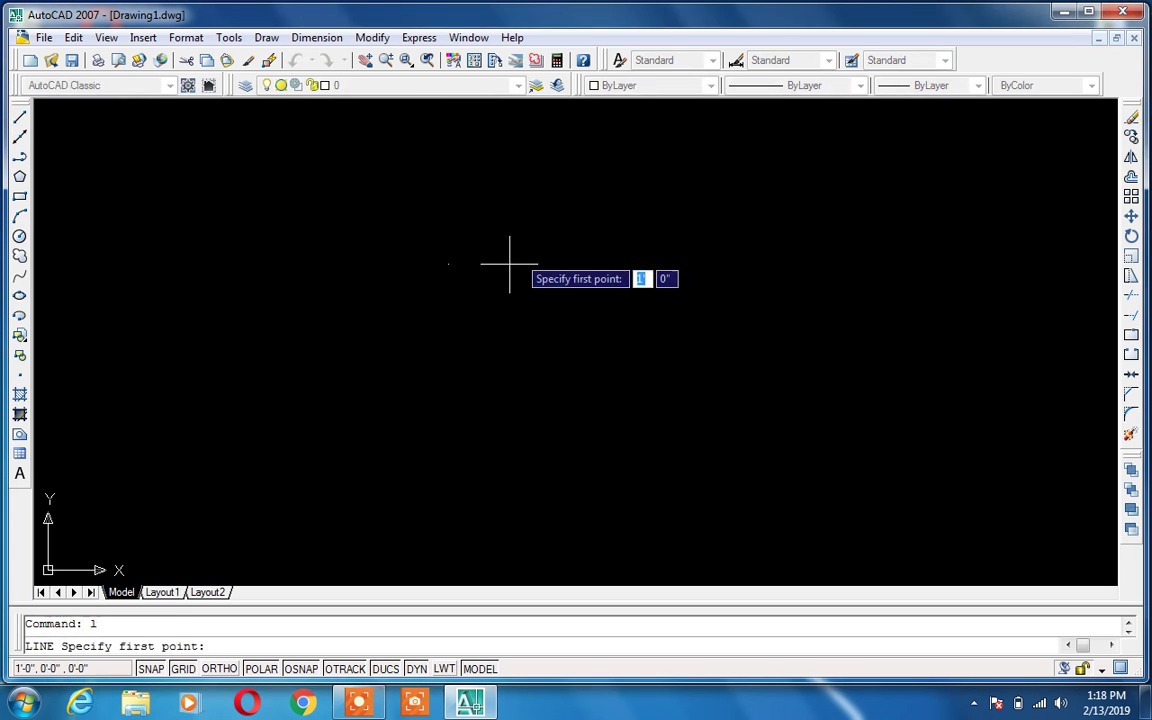
{"action": "left_click", "coordinate": [509, 264]}
{"action": "left_click", "coordinate": [448, 264]}
{"action": "left_click", "coordinate": [448, 326]}
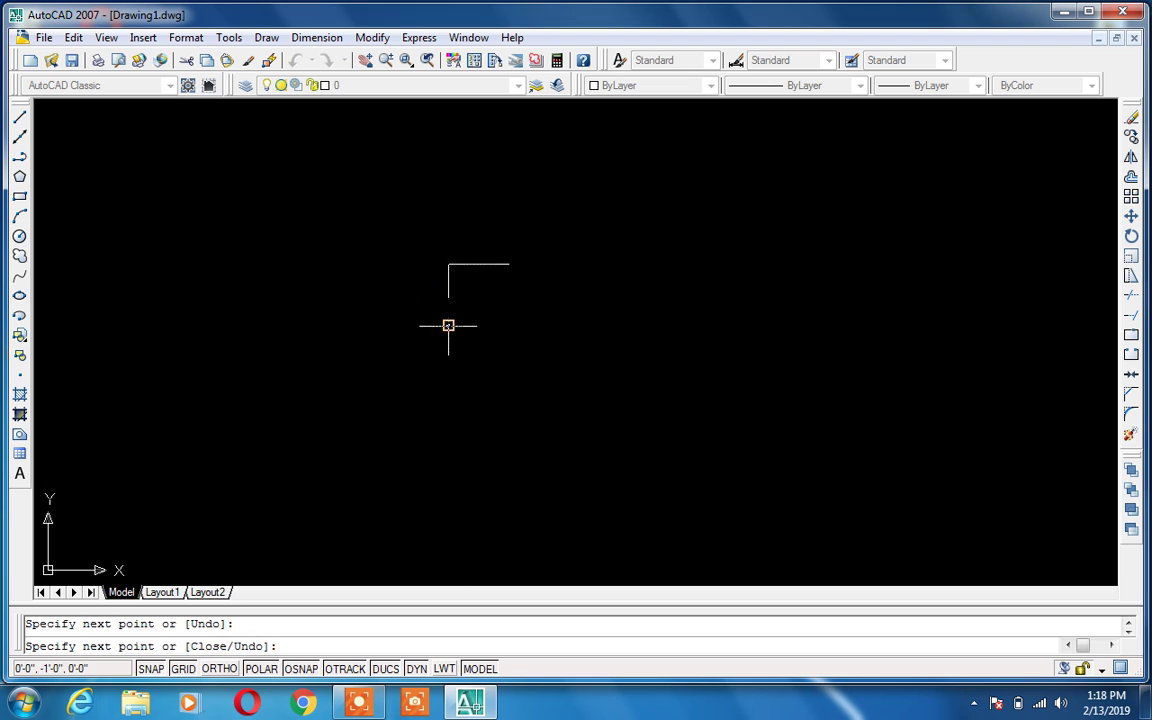
{"action": "left_click", "coordinate": [509, 326]}
{"action": "left_click", "coordinate": [509, 264]}
{"action": "key", "text": "Return"}
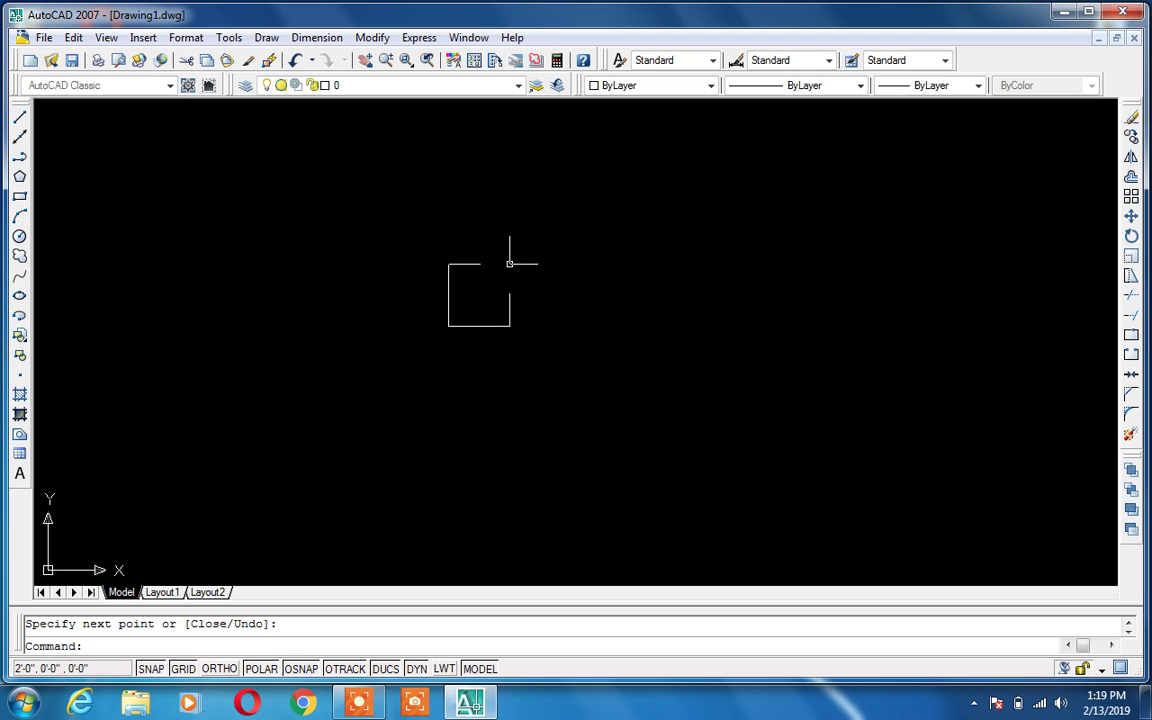
Step: Erase the 1' square drawn at the grid dots
{"action": "scroll", "coordinate": [515, 315], "scroll_direction": "down", "scroll_amount": 5}
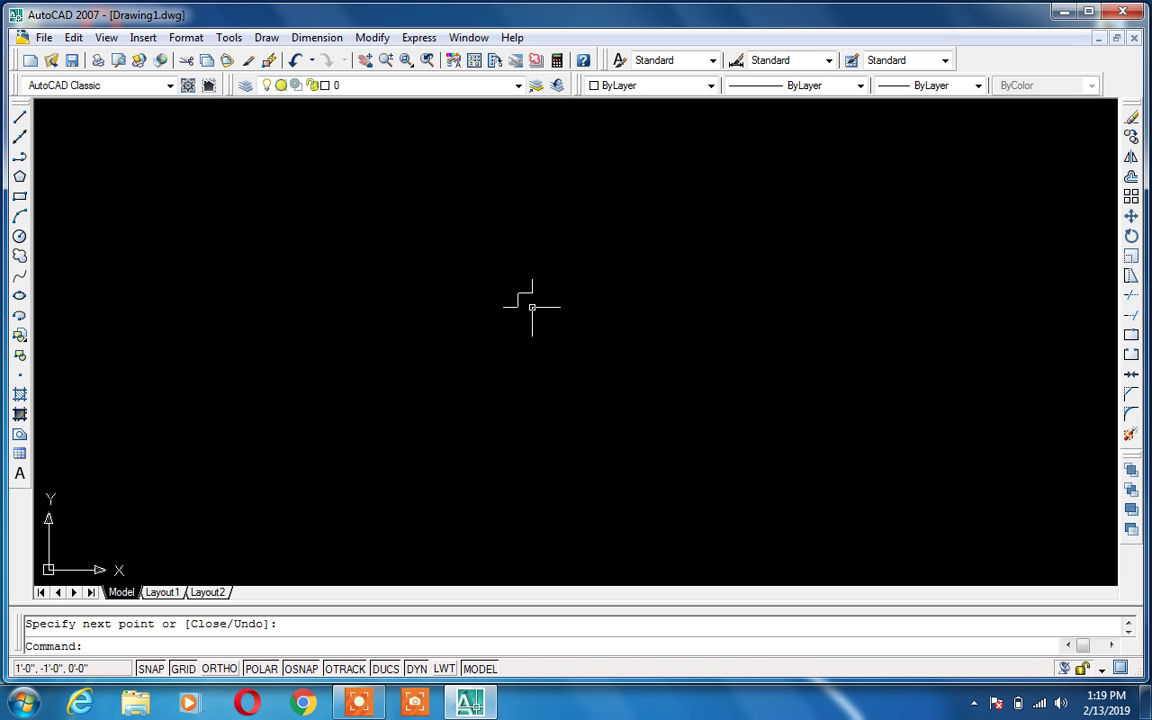
{"action": "left_click", "coordinate": [548, 275]}
{"action": "left_click", "coordinate": [472, 338]}
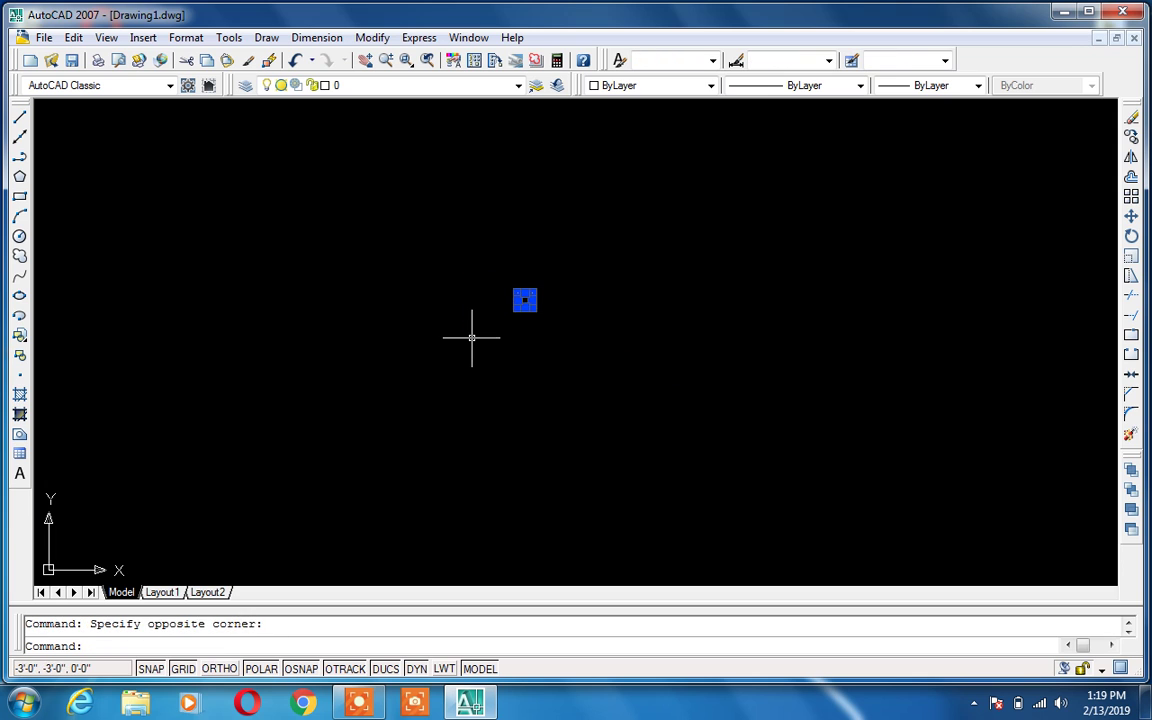
{"action": "key", "text": "Delete"}
{"action": "key", "text": "Escape"}
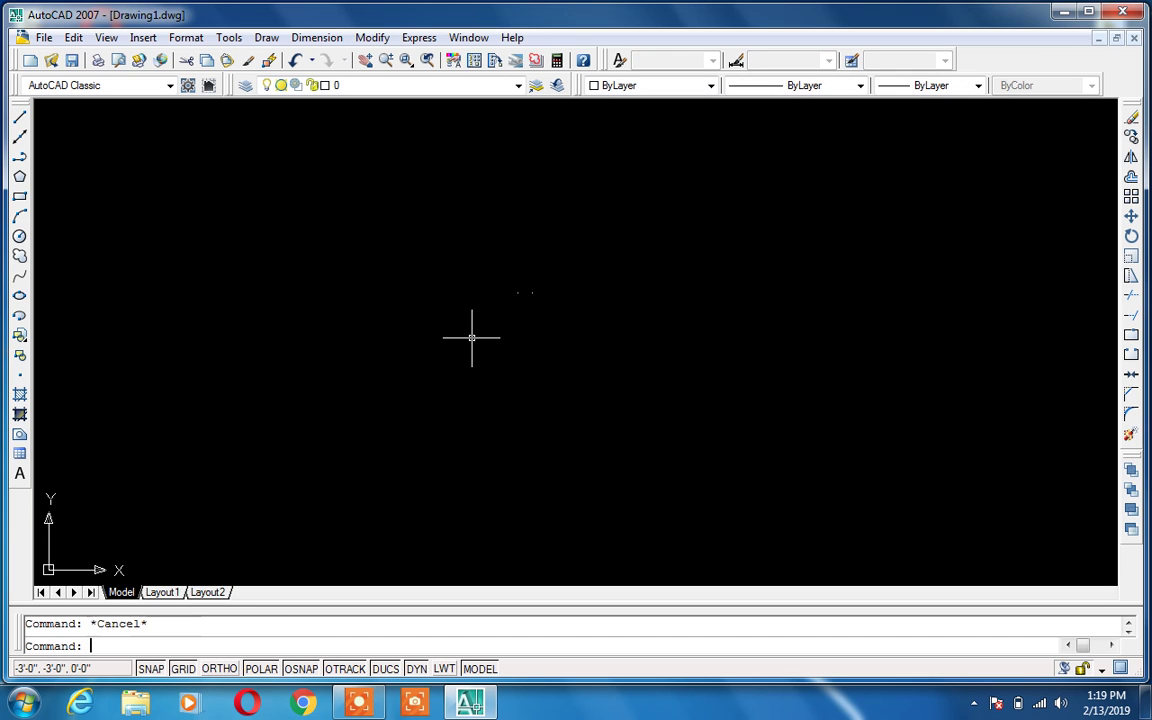
Step: Set the drawing limits from 0',0' to 100',100' and zoom to show the whole limits area
{"action": "left_click", "coordinate": [472, 338]}
{"action": "type", "text": "limits"}
{"action": "key", "text": "Return"}
{"action": "key", "text": "Return"}
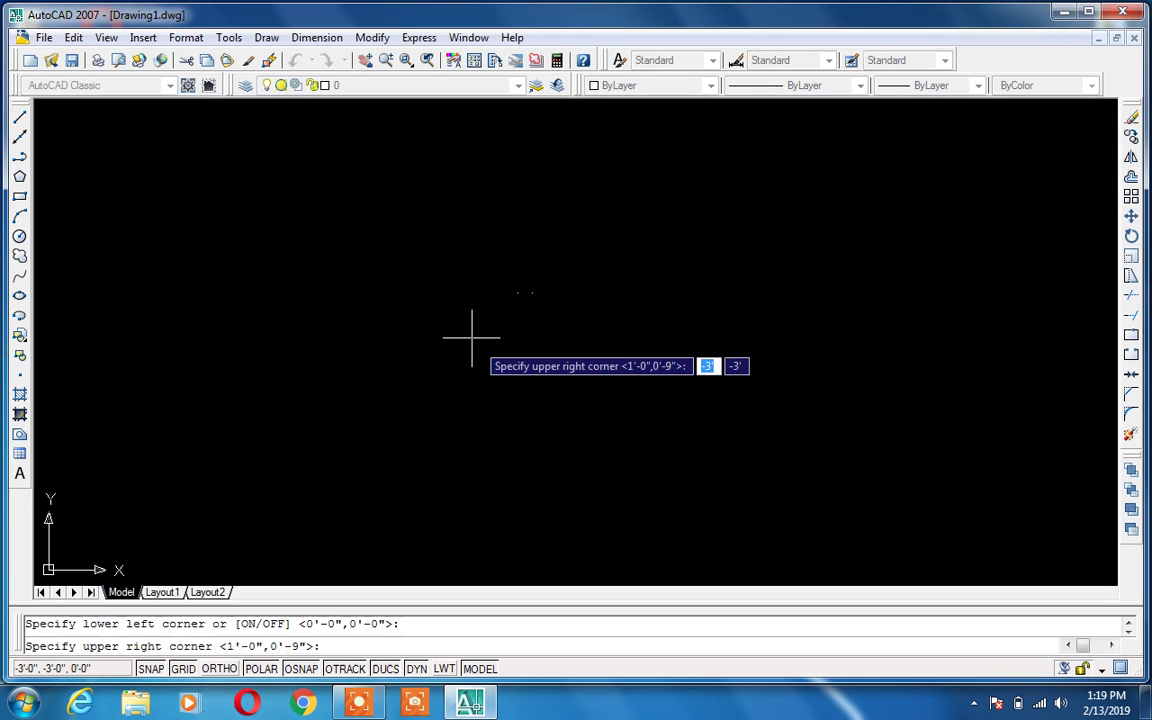
{"action": "type", "text": "100"}
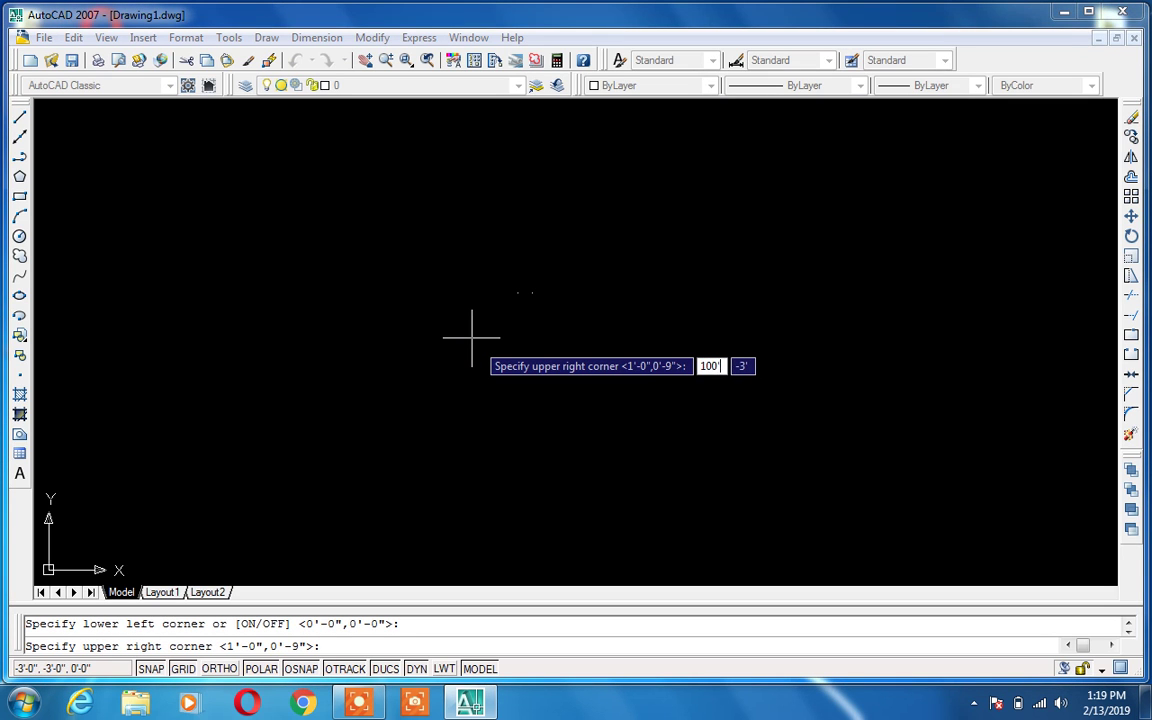
{"action": "key", "text": "Tab"}
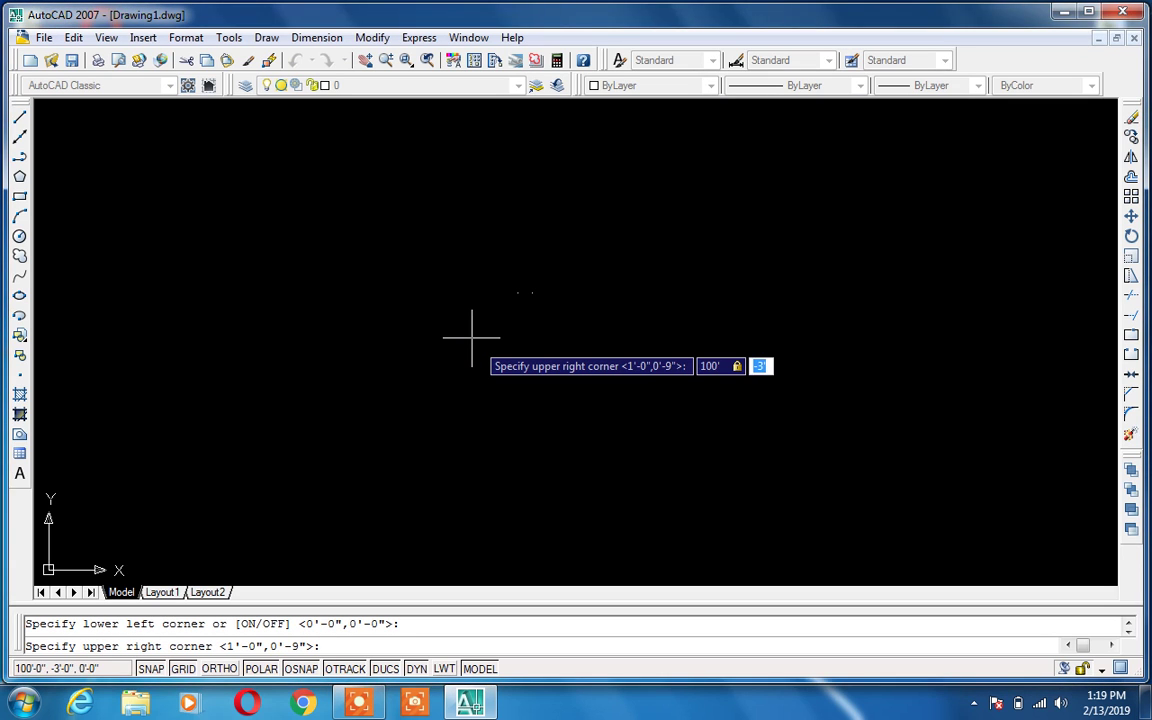
{"action": "type", "text": "100"}
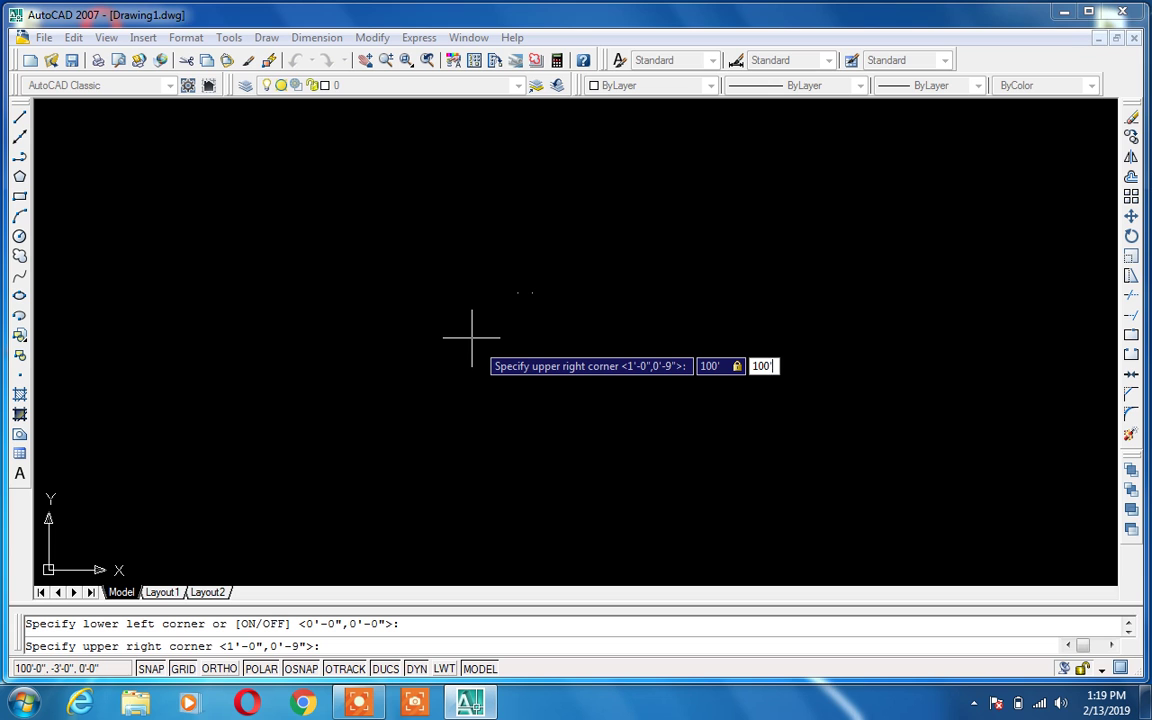
{"action": "key", "text": "Return"}
{"action": "type", "text": "z"}
{"action": "key", "text": "Return"}
{"action": "type", "text": "a"}
{"action": "key", "text": "Return"}
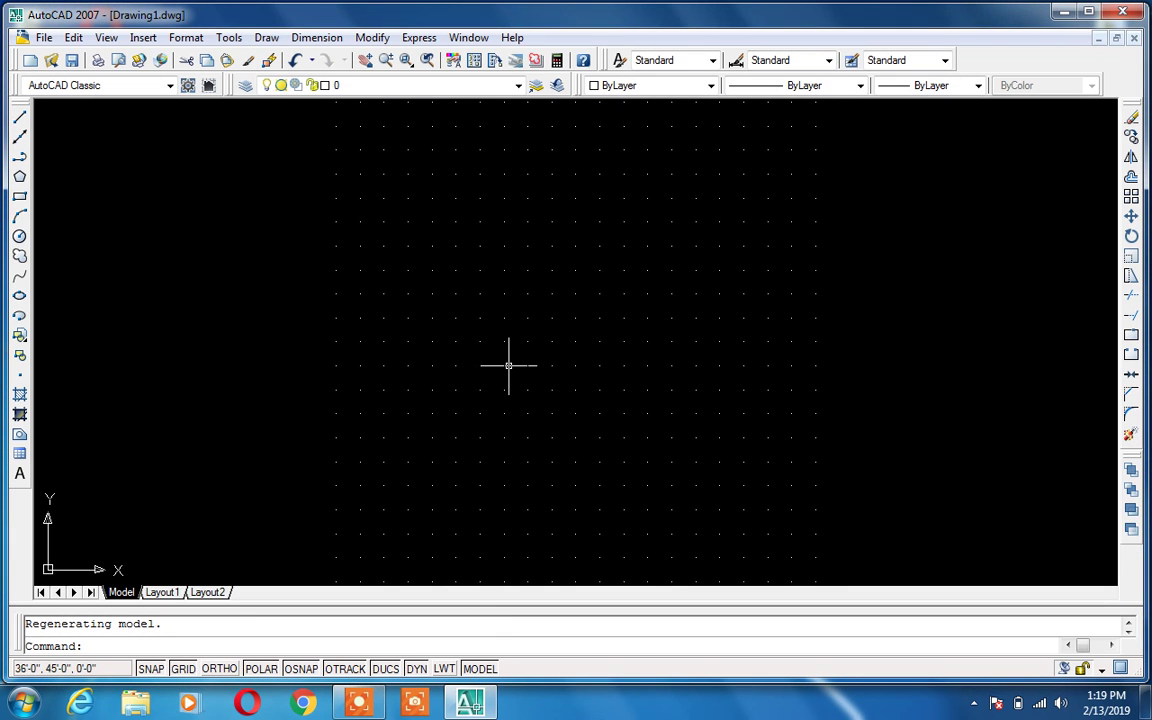
{"action": "scroll", "coordinate": [508, 365], "scroll_direction": "down", "scroll_amount": 5}
{"action": "scroll", "coordinate": [508, 366], "scroll_direction": "up", "scroll_amount": 3}
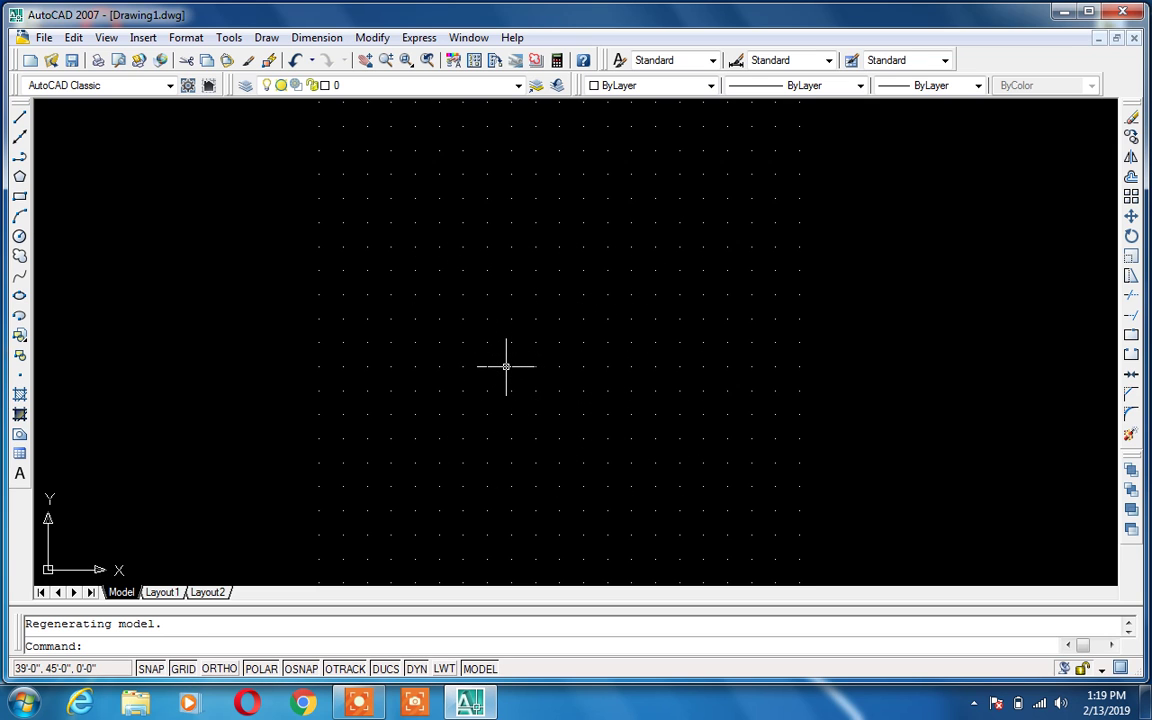
{"action": "type", "text": "dal"}
{"action": "key", "text": "Return"}
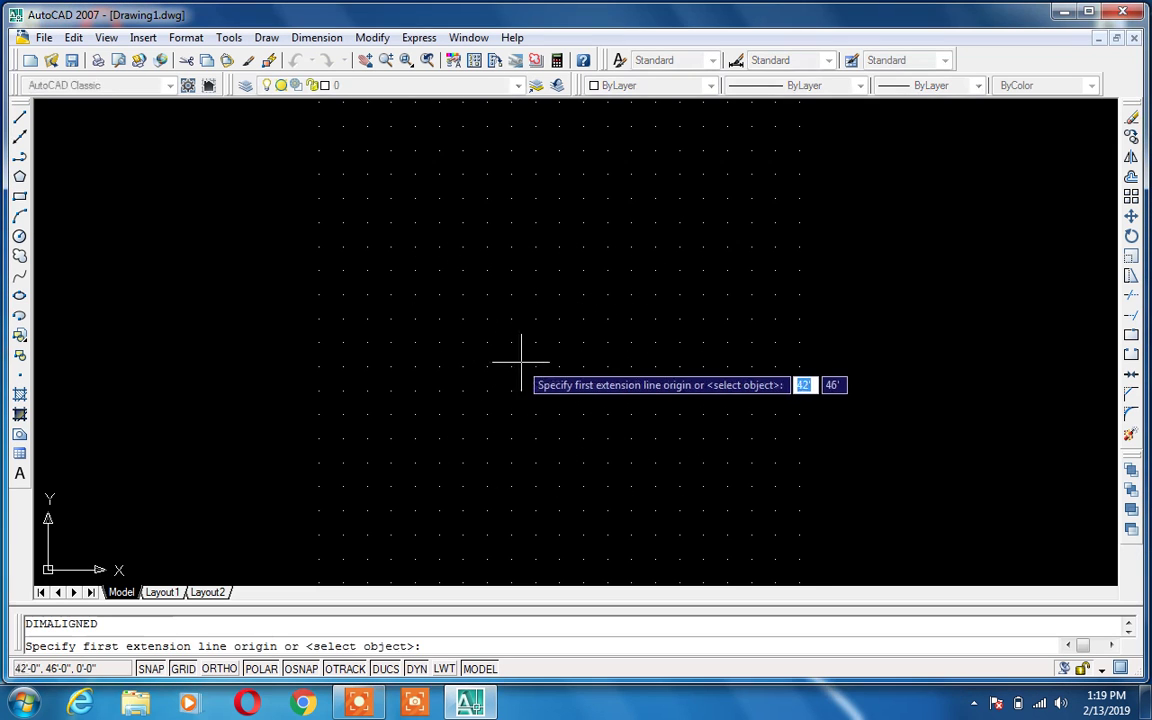
{"action": "key", "text": "Escape"}
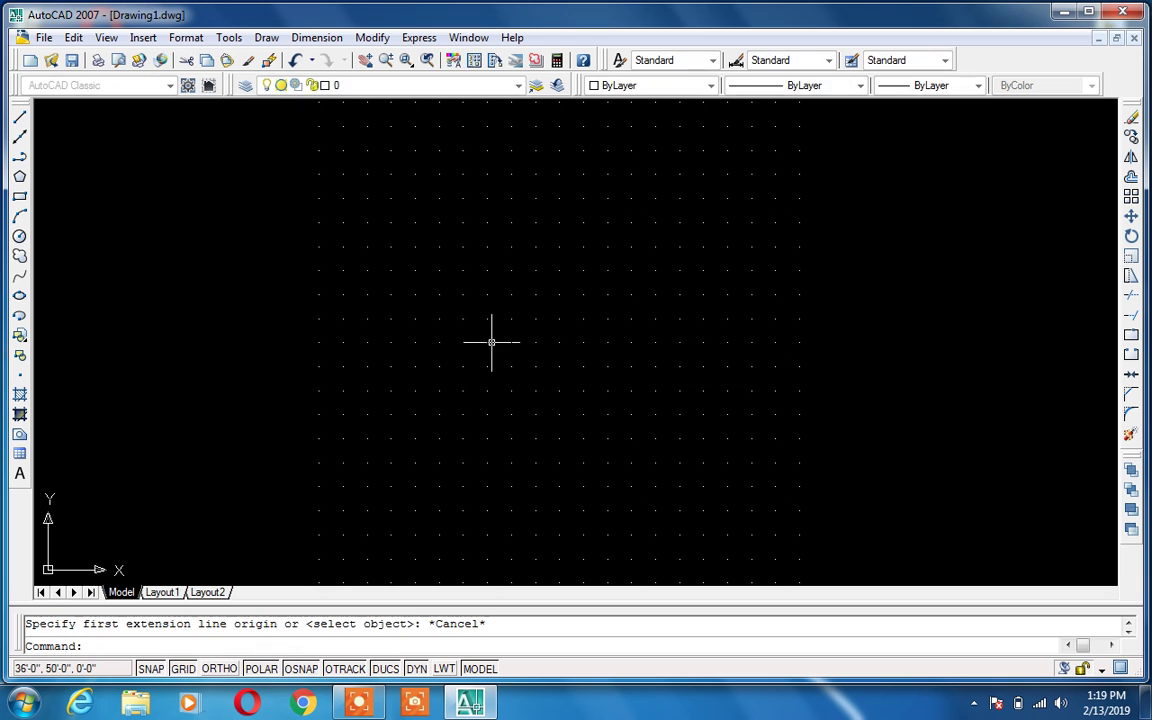
Step: Draw a stepped line of eight 1' segments from 33',50' to 37',50', alternating horizontal and vertical with two 1' high rises
{"action": "scroll", "coordinate": [437, 352], "scroll_direction": "up", "scroll_amount": 5}
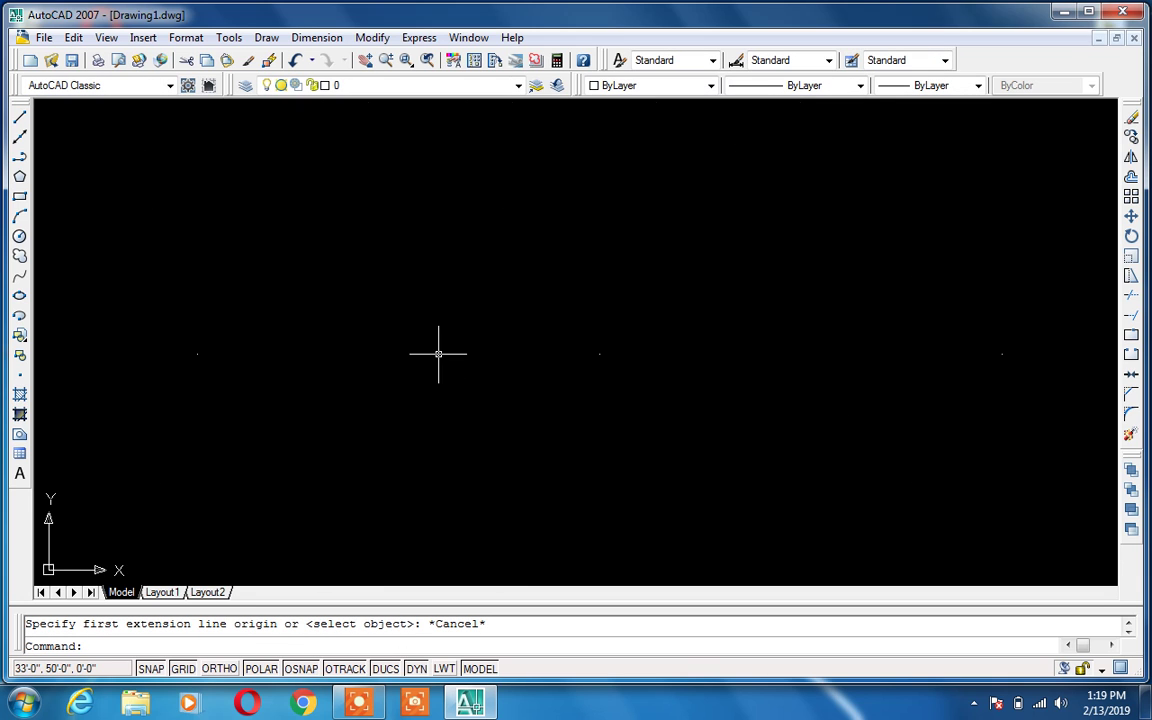
{"action": "type", "text": "l"}
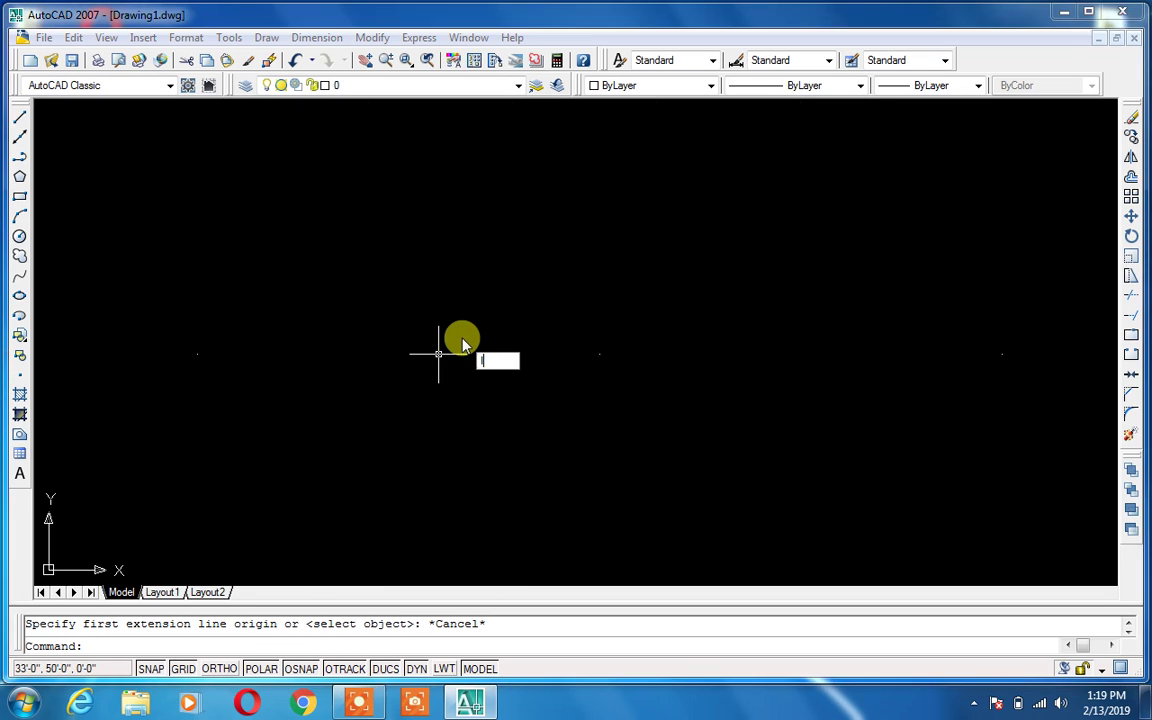
{"action": "key", "text": "Return"}
{"action": "left_click", "coordinate": [438, 353]}
{"action": "left_click", "coordinate": [519, 353]}
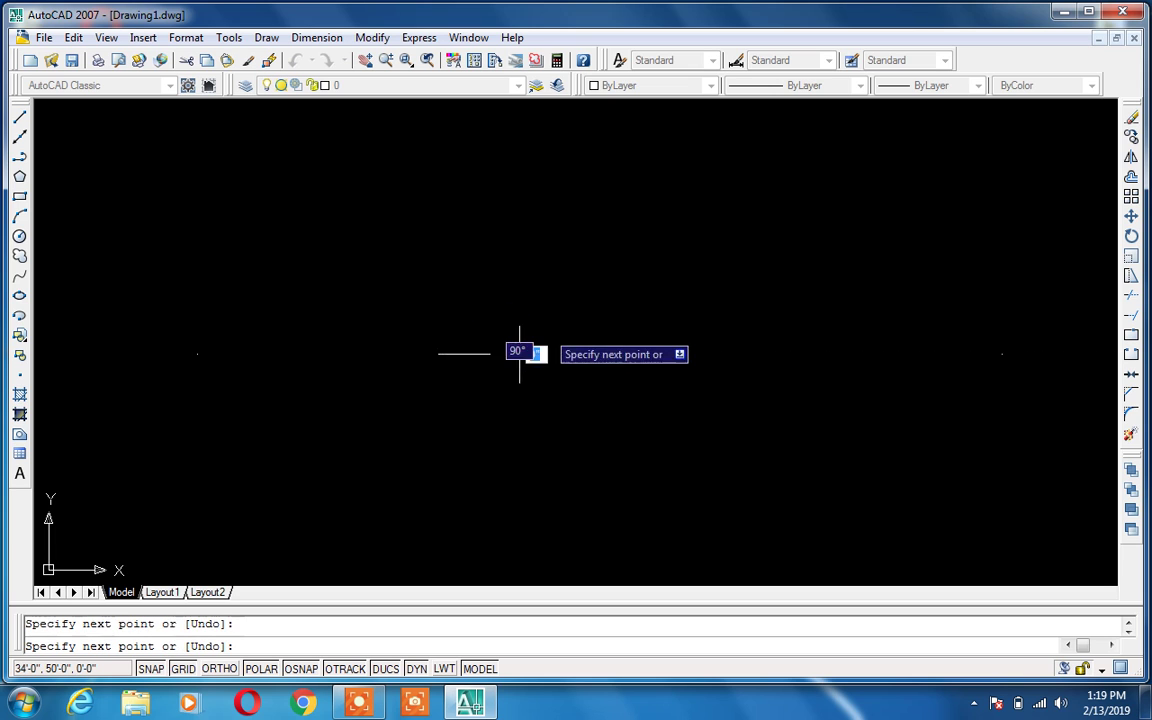
{"action": "left_click", "coordinate": [519, 273]}
{"action": "left_click", "coordinate": [599, 273]}
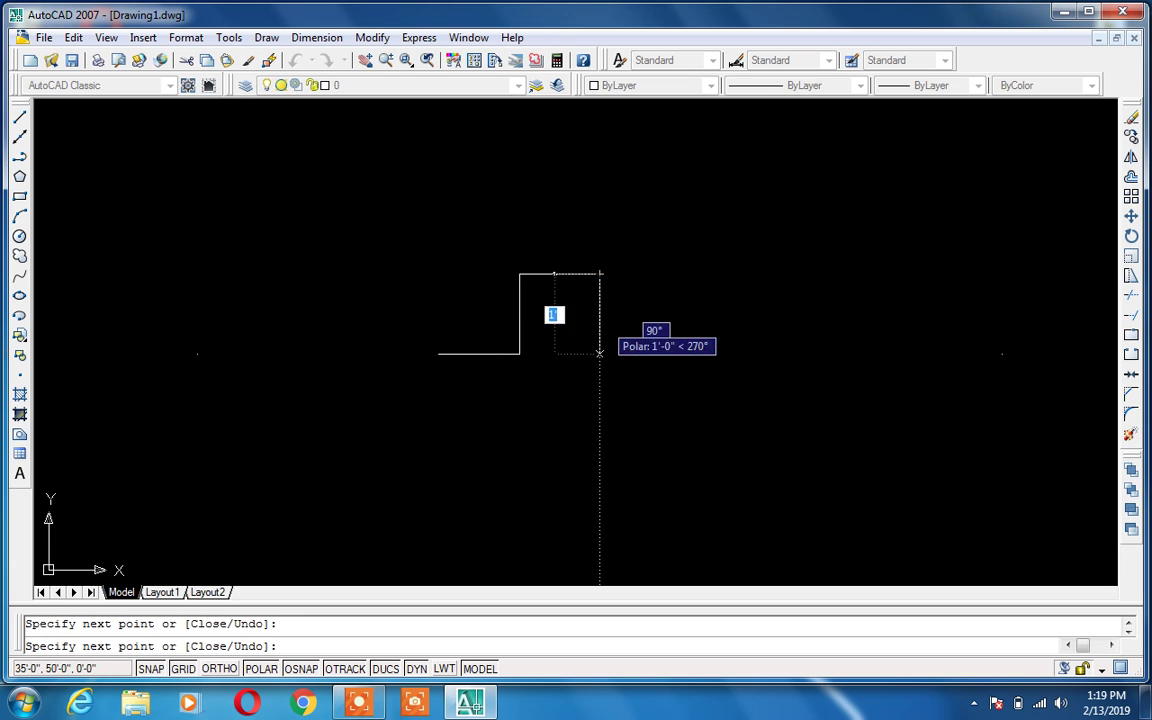
{"action": "left_click", "coordinate": [599, 353]}
{"action": "left_click", "coordinate": [679, 353]}
{"action": "left_click", "coordinate": [679, 273]}
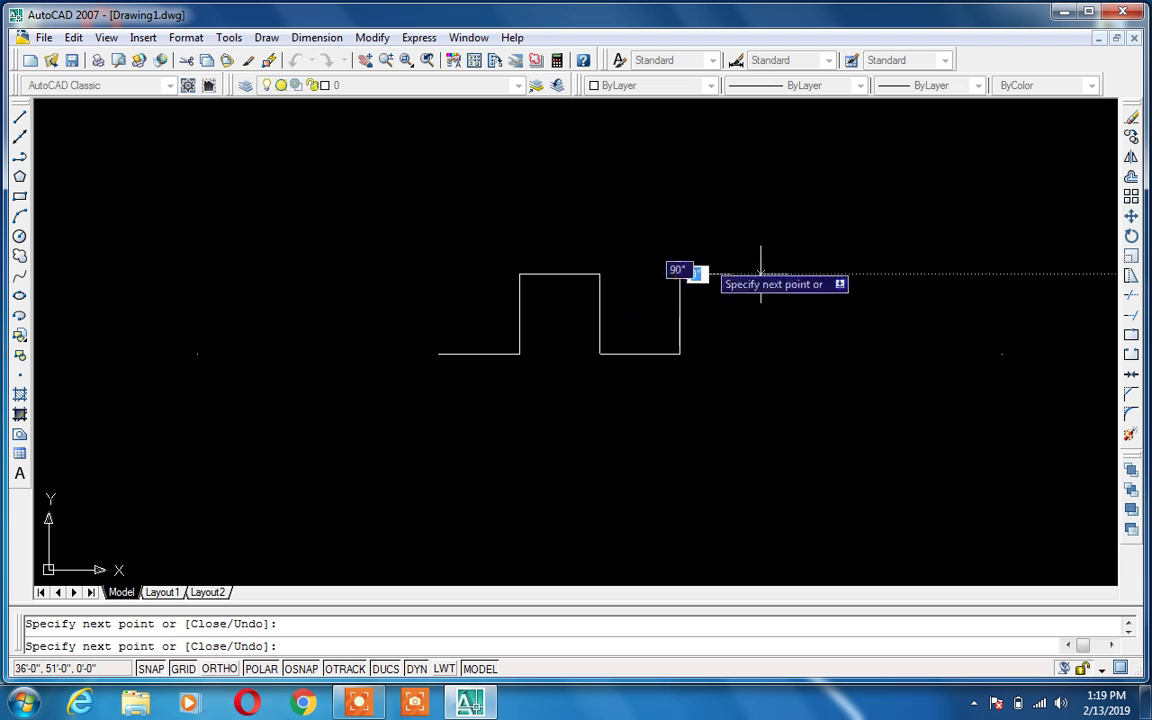
{"action": "left_click", "coordinate": [760, 273]}
{"action": "left_click", "coordinate": [760, 353]}
{"action": "key", "text": "Return"}
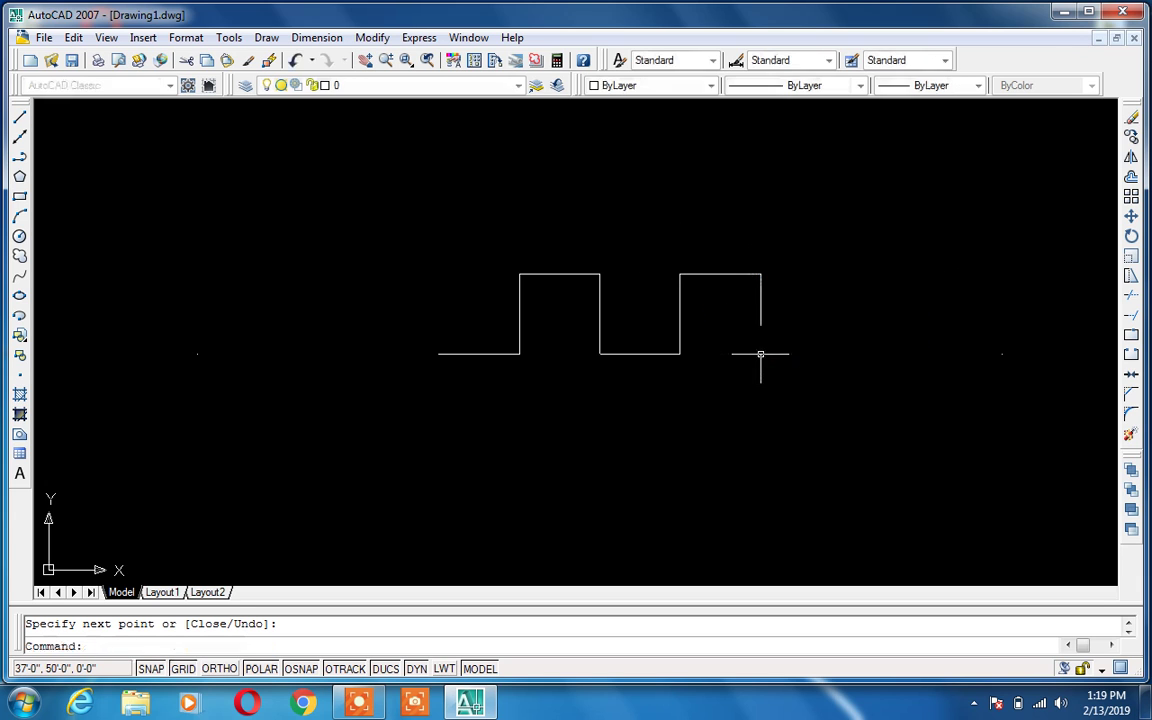
Step: Erase all segments of the stepped line inside the grid area
{"action": "scroll", "coordinate": [764, 406], "scroll_direction": "down", "scroll_amount": 10}
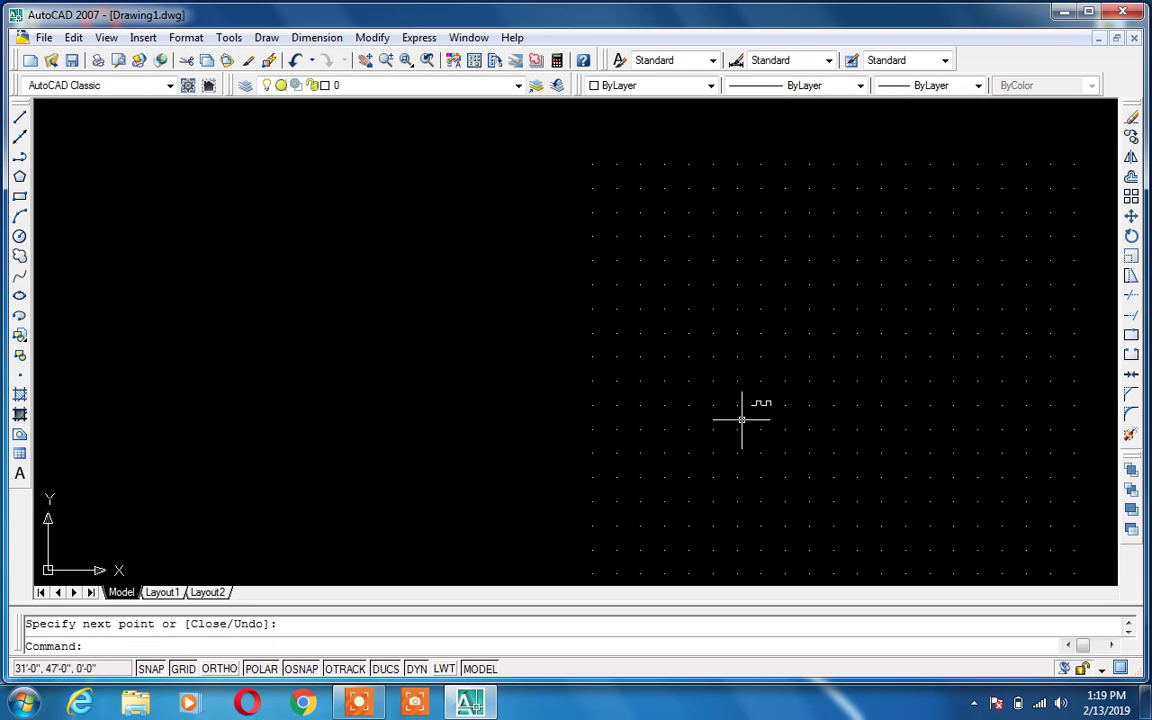
{"action": "left_click", "coordinate": [786, 381]}
{"action": "left_click", "coordinate": [684, 507]}
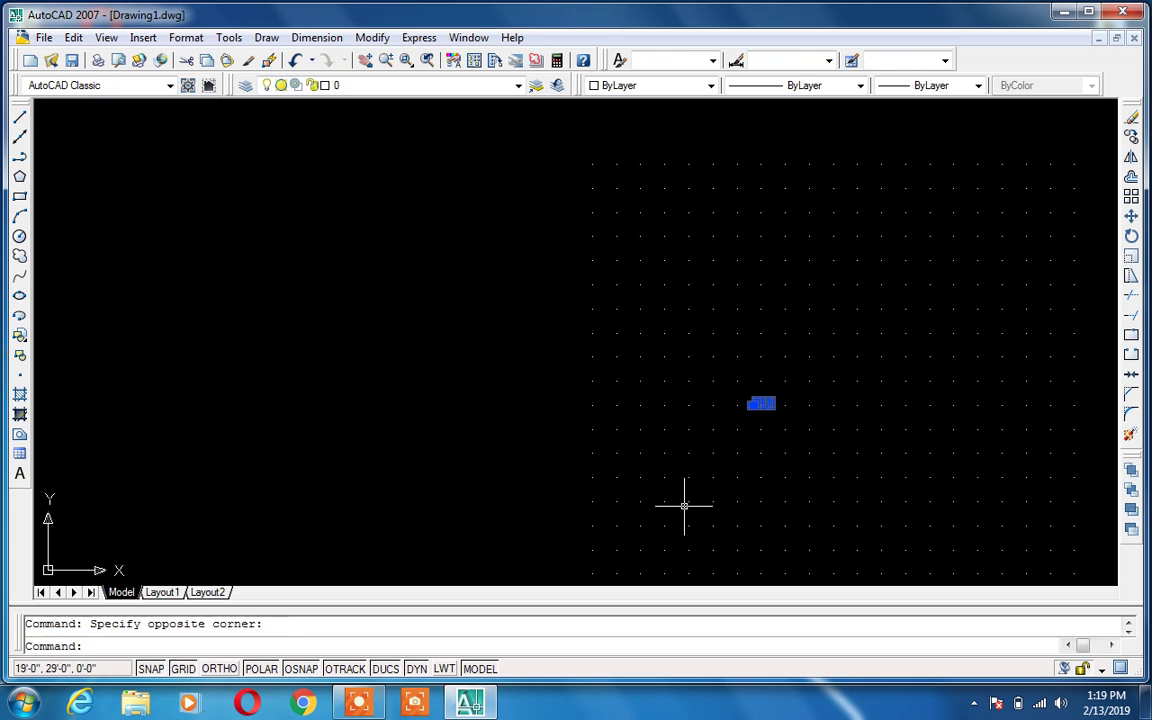
{"action": "key", "text": "Delete"}
Step: Set the grid's major line frequency to every 20 and apply the drafting settings
{"action": "scroll", "coordinate": [702, 460], "scroll_direction": "up", "scroll_amount": 5}
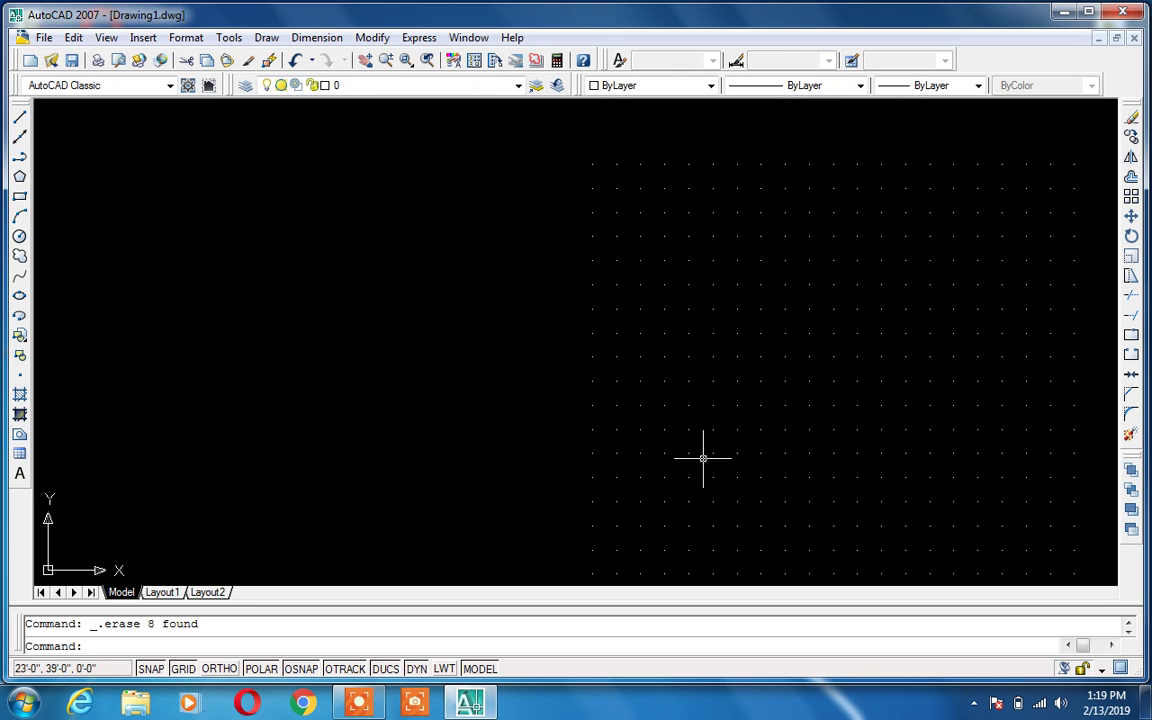
{"action": "scroll", "coordinate": [707, 460], "scroll_direction": "down", "scroll_amount": 4}
{"action": "right_click", "coordinate": [188, 670]}
{"action": "left_click", "coordinate": [240, 655]}
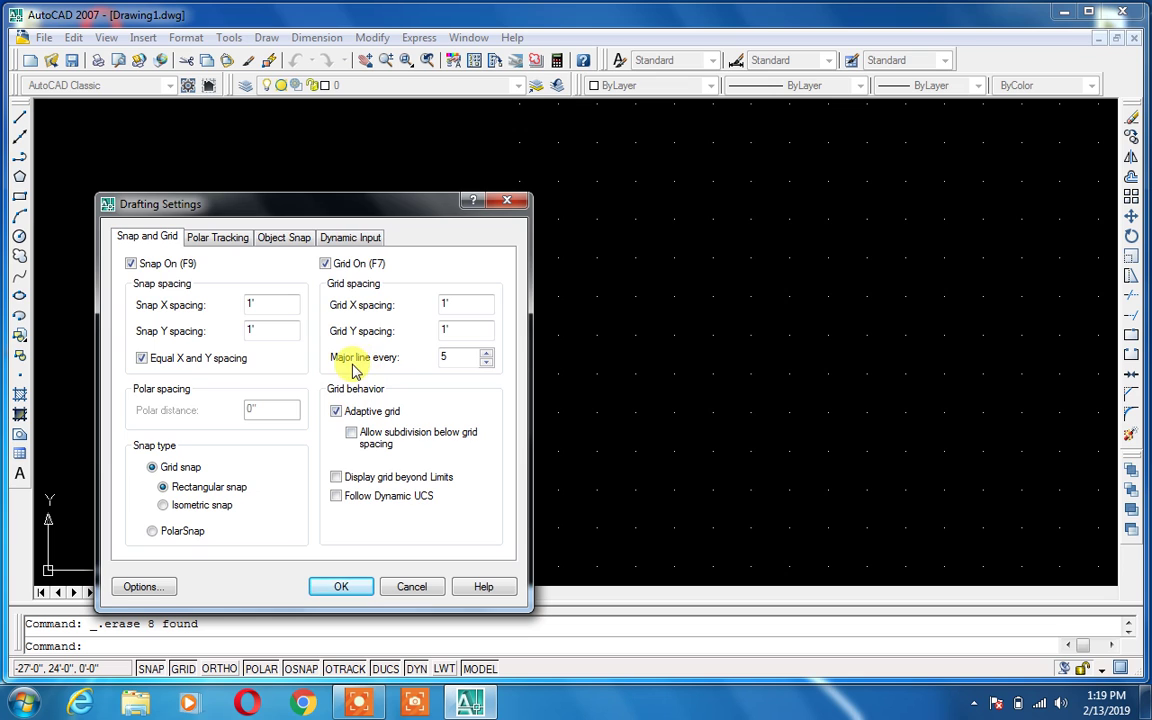
{"action": "double_click", "coordinate": [452, 357]}
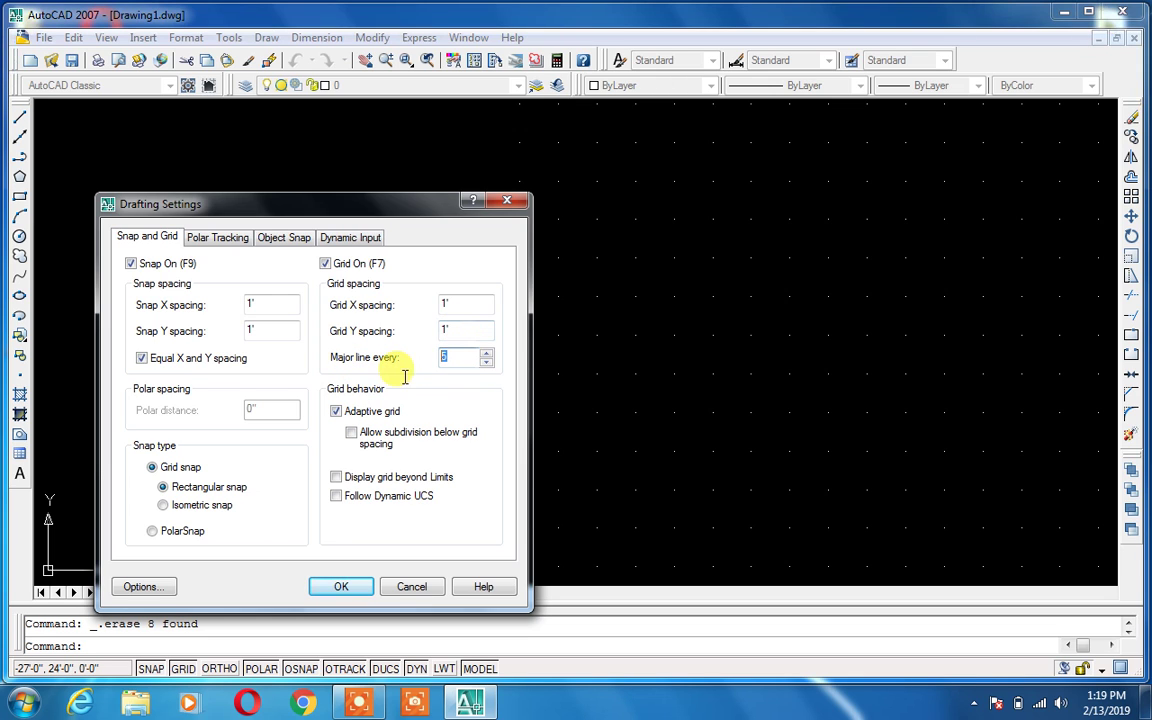
{"action": "type", "text": "20"}
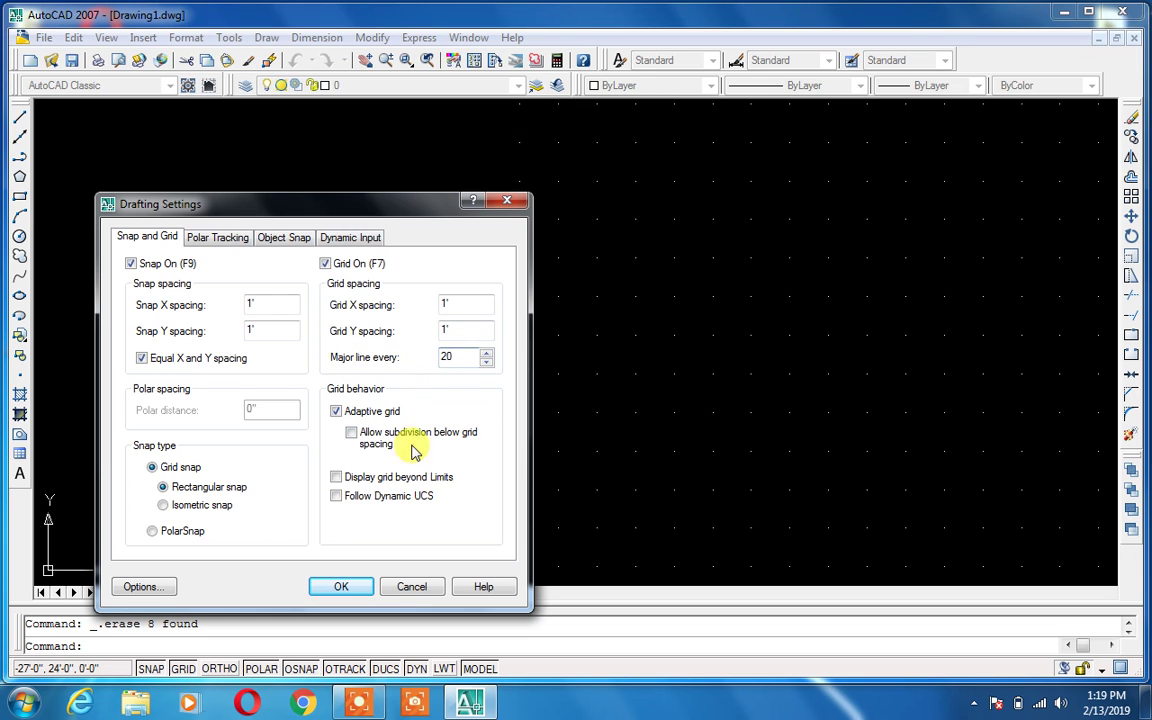
{"action": "left_click", "coordinate": [356, 585]}
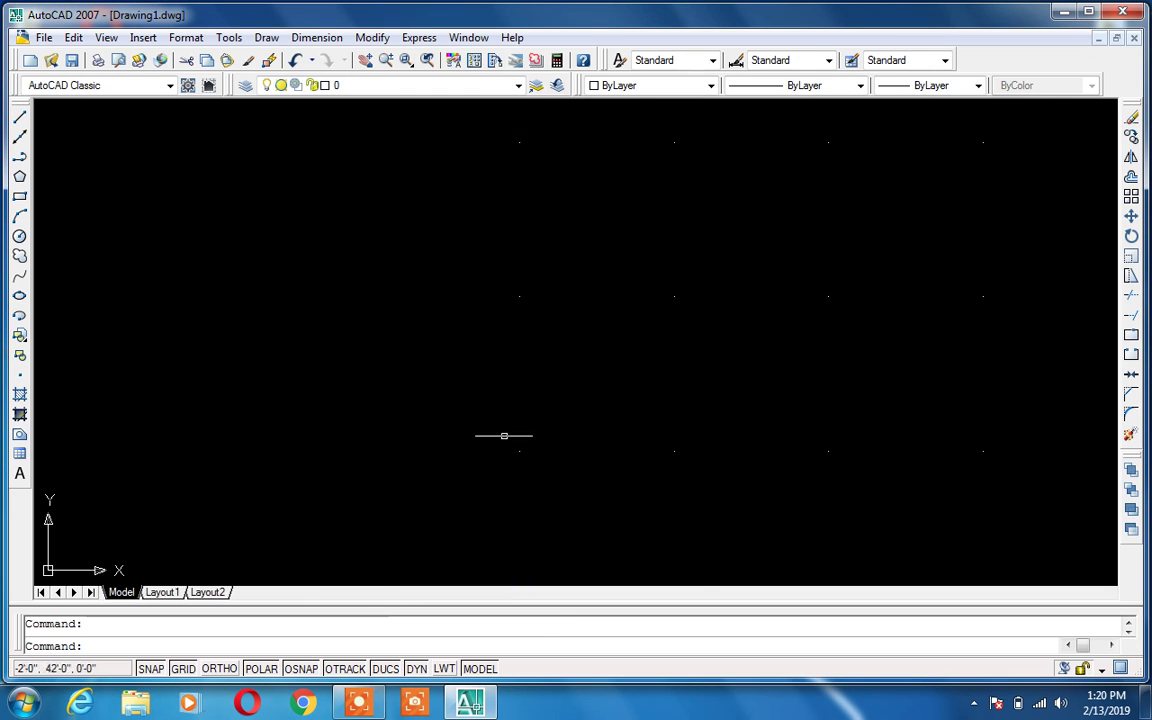
Step: Place an aligned dimension between two horizontally adjacent grid dots, starting from the dot at 0',60'
{"action": "scroll", "coordinate": [559, 412], "scroll_direction": "up", "scroll_amount": 3}
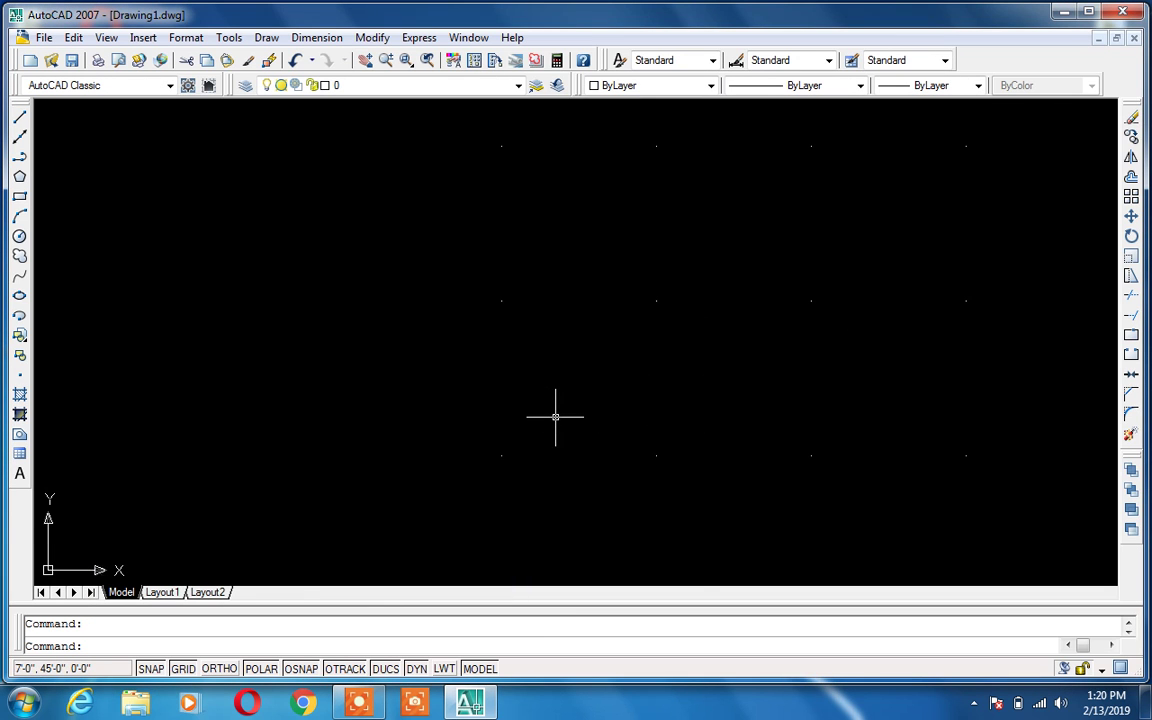
{"action": "type", "text": "dal"}
{"action": "key", "text": "Return"}
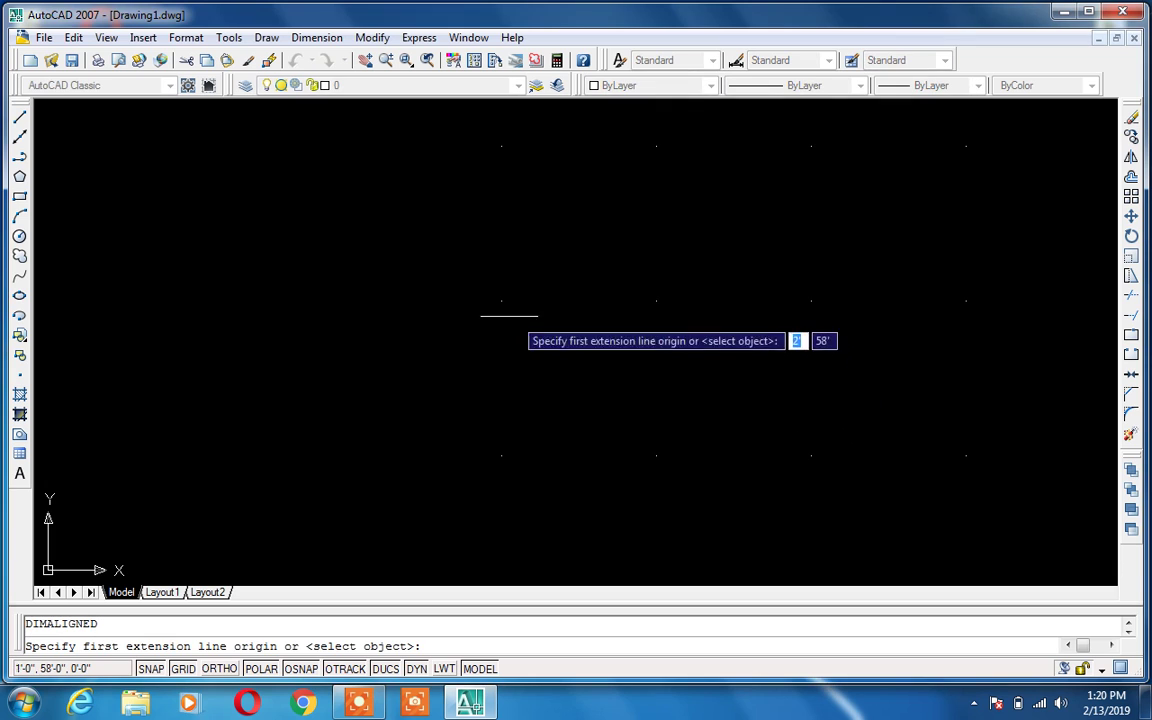
{"action": "left_click", "coordinate": [501, 300]}
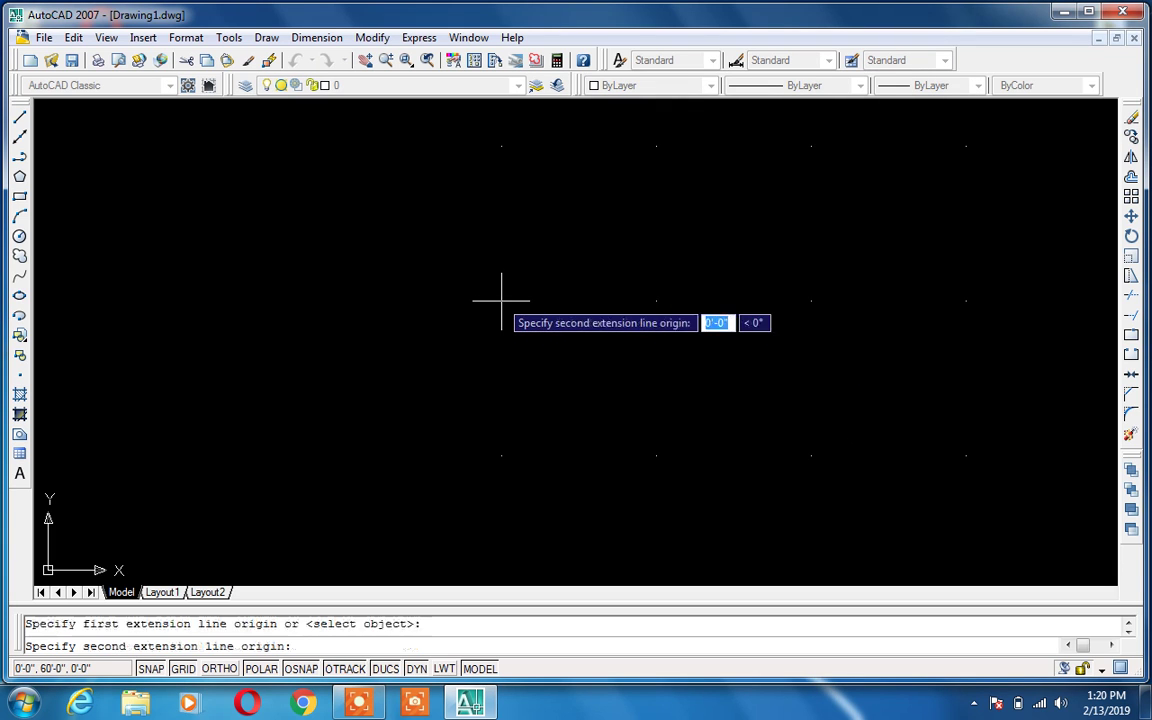
{"action": "left_click", "coordinate": [656, 300]}
{"action": "left_click", "coordinate": [657, 331]}
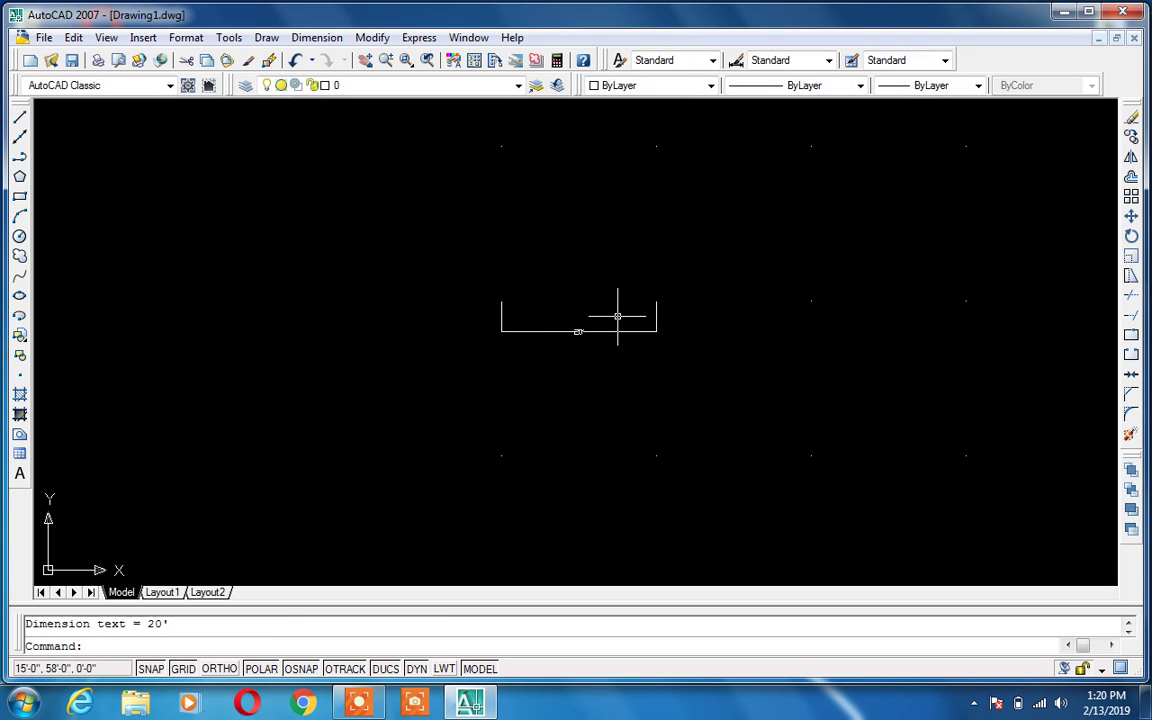
Step: Erase the aligned dimension between the two grid dots
{"action": "scroll", "coordinate": [617, 316], "scroll_direction": "up", "scroll_amount": 3}
{"action": "scroll", "coordinate": [613, 330], "scroll_direction": "down", "scroll_amount": 3}
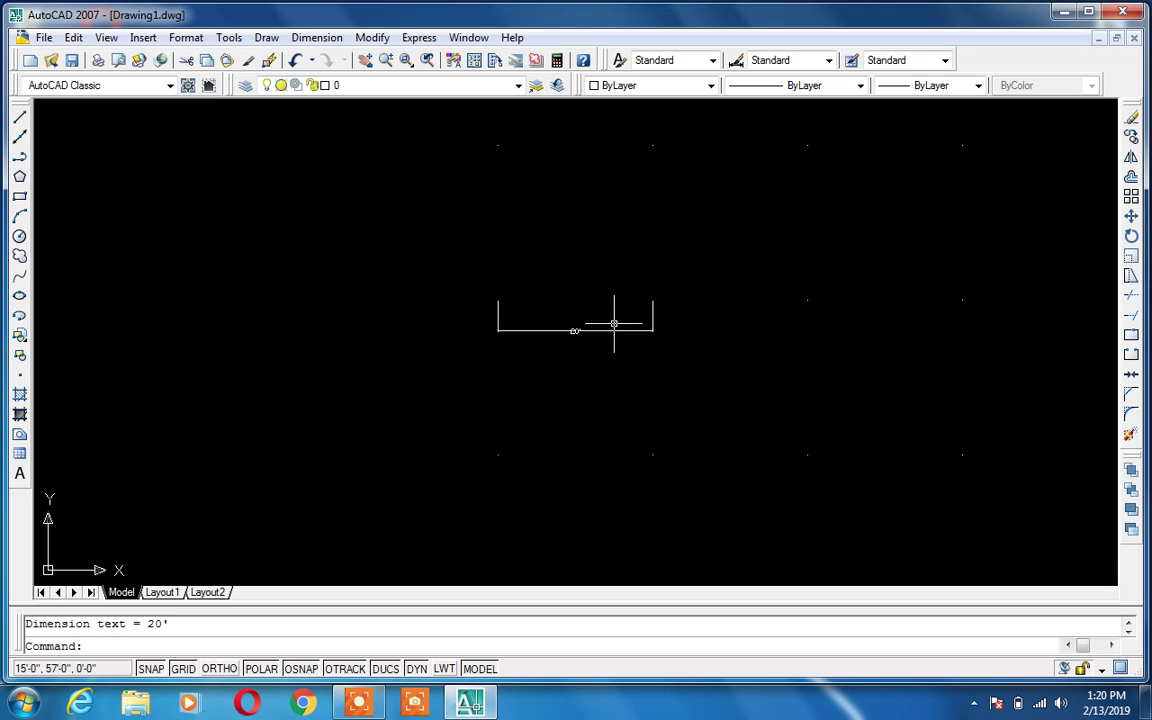
{"action": "left_click", "coordinate": [614, 323]}
{"action": "left_click", "coordinate": [589, 357]}
{"action": "key", "text": "Delete"}
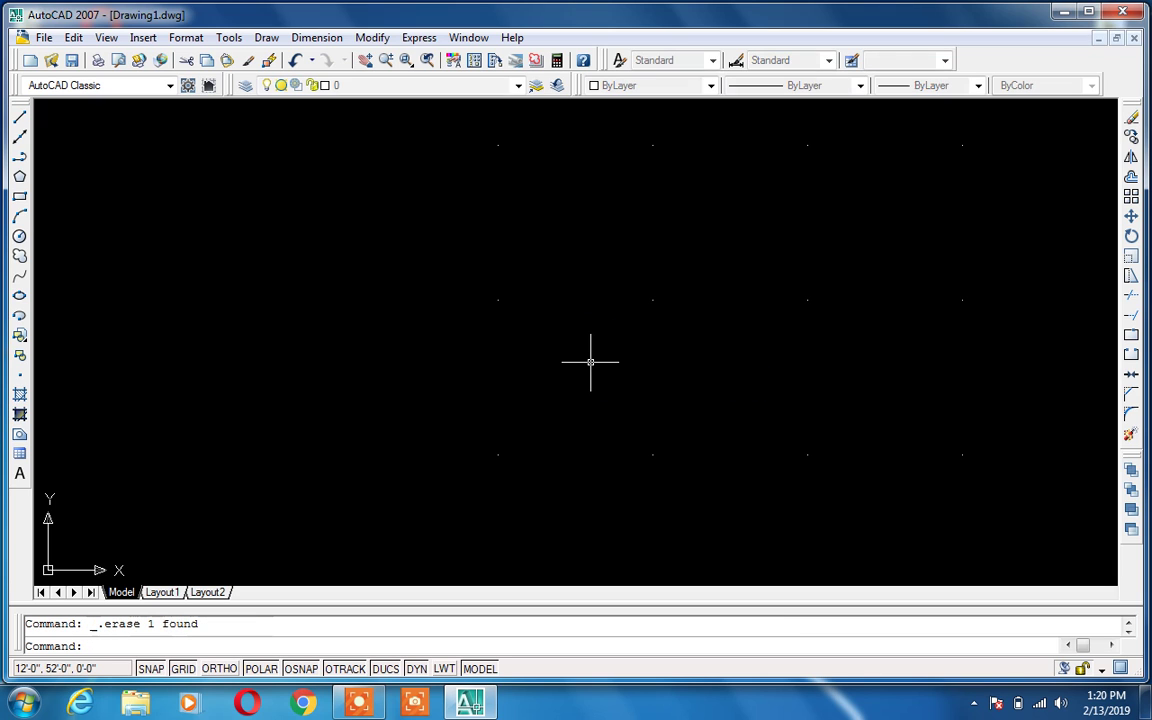
Step: Set the grid's major line frequency to every 2 and apply the drafting settings
{"action": "right_click", "coordinate": [201, 668]}
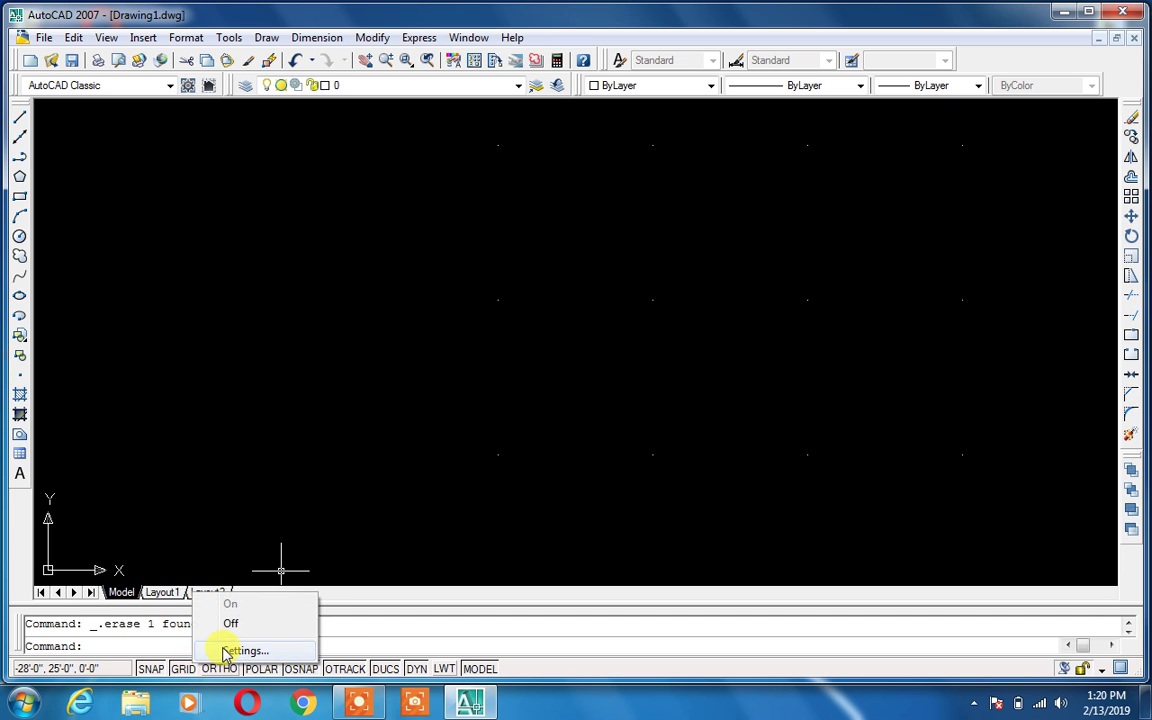
{"action": "left_click", "coordinate": [228, 648]}
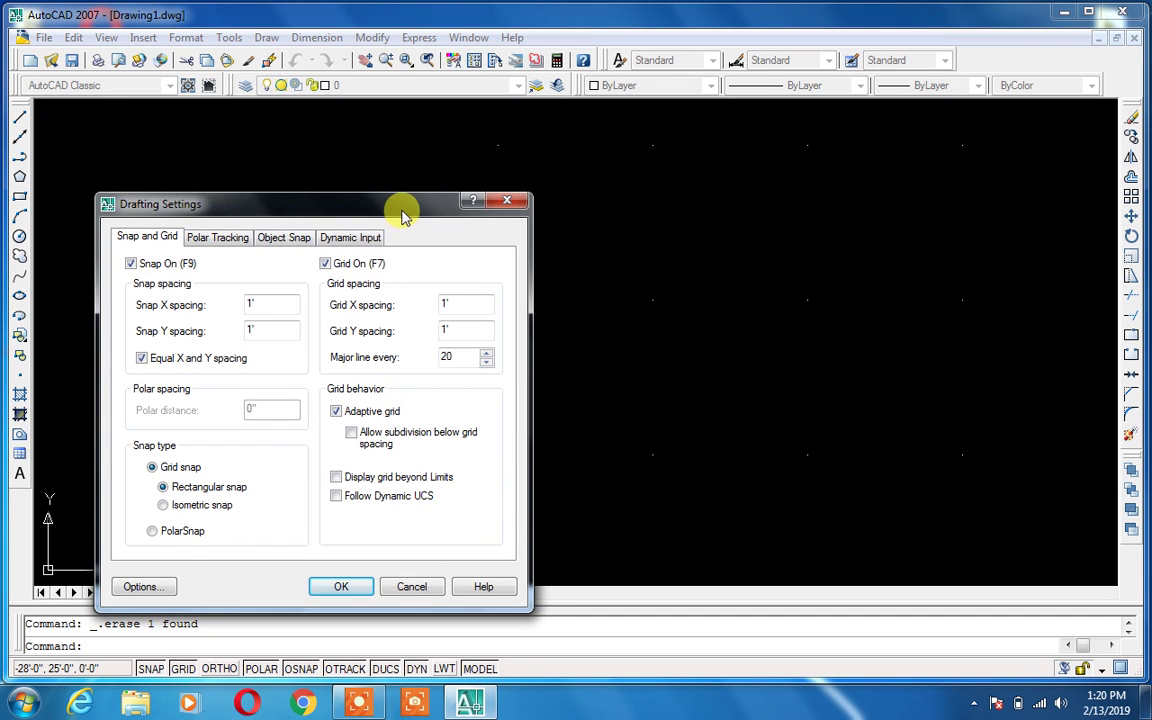
{"action": "left_click_drag", "start_coordinate": [403, 208], "coordinate": [423, 205]}
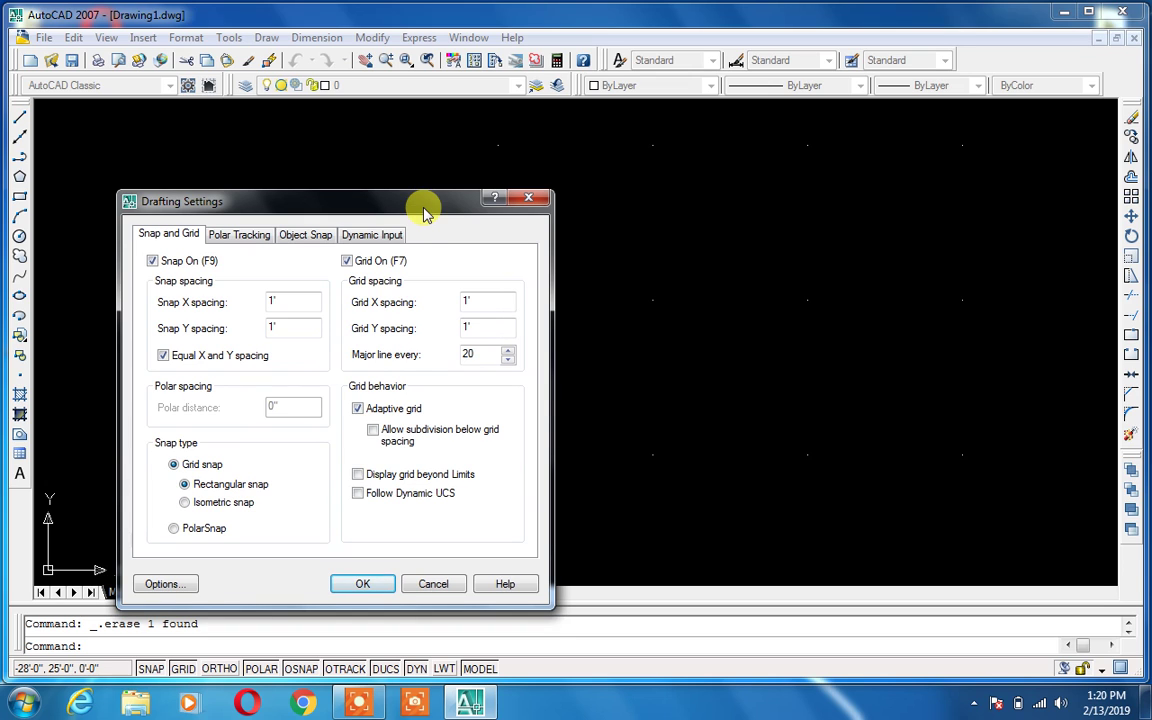
{"action": "double_click", "coordinate": [468, 354]}
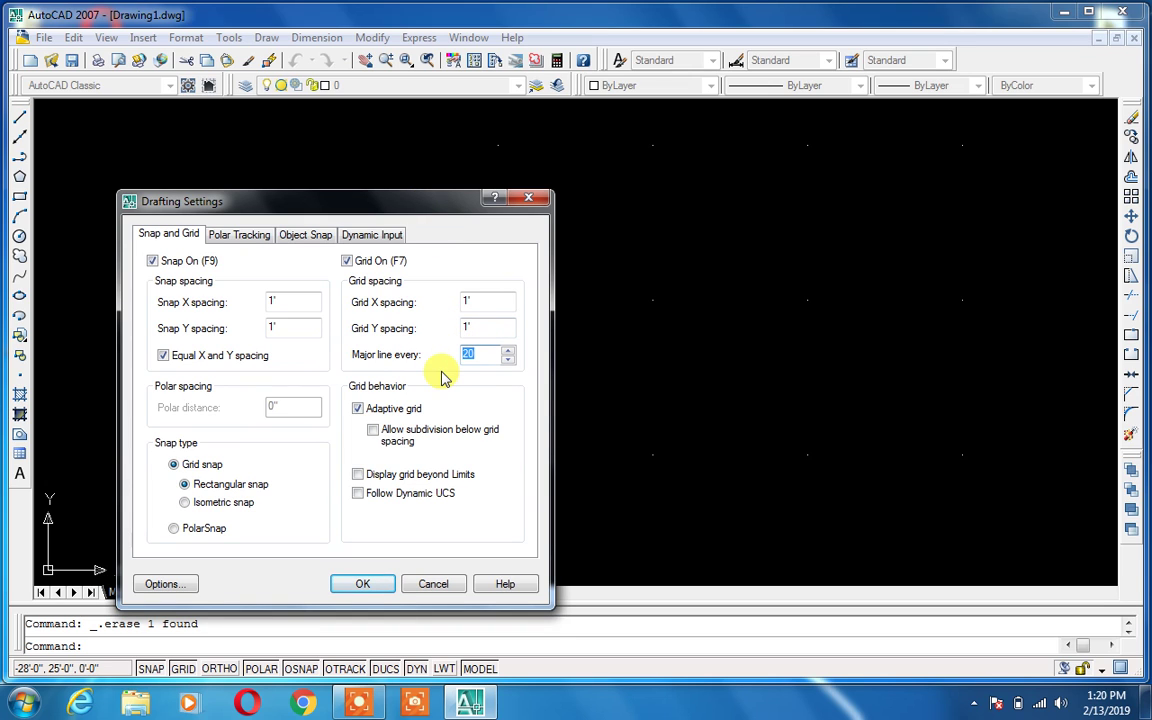
{"action": "type", "text": "2"}
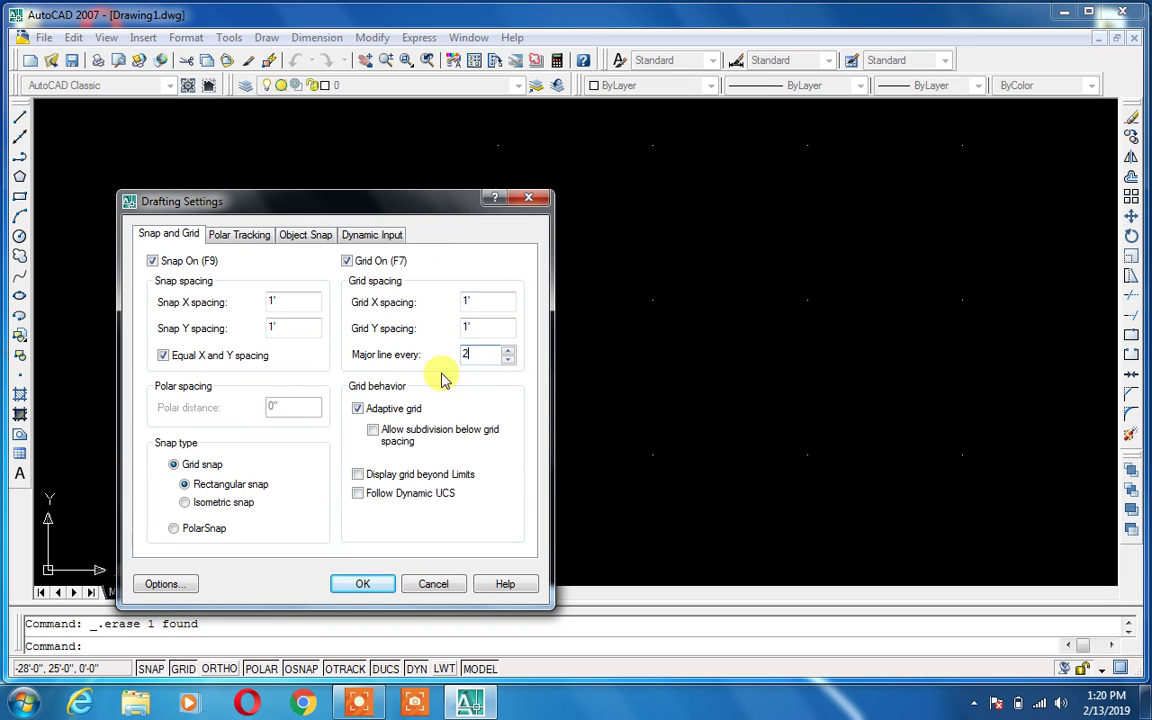
{"action": "left_click", "coordinate": [368, 588]}
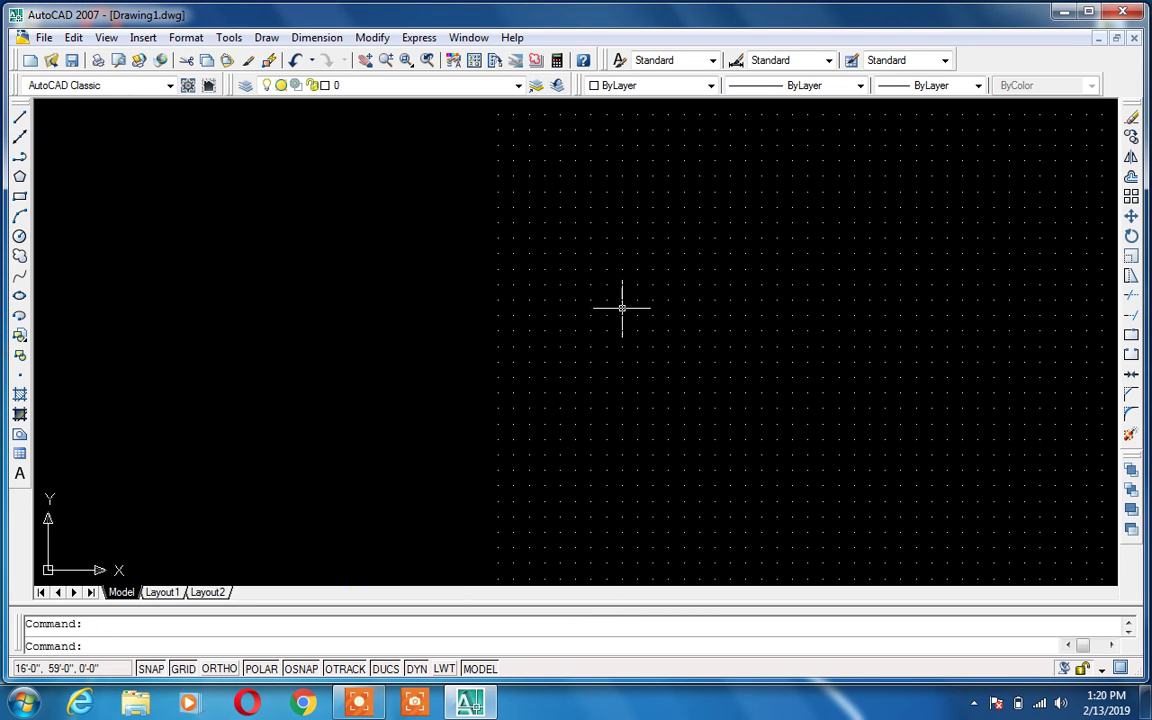
Step: Set the snap X and Y spacing and the grid X and Y spacing to 4' and apply the drafting settings
{"action": "scroll", "coordinate": [622, 308], "scroll_direction": "up", "scroll_amount": 2}
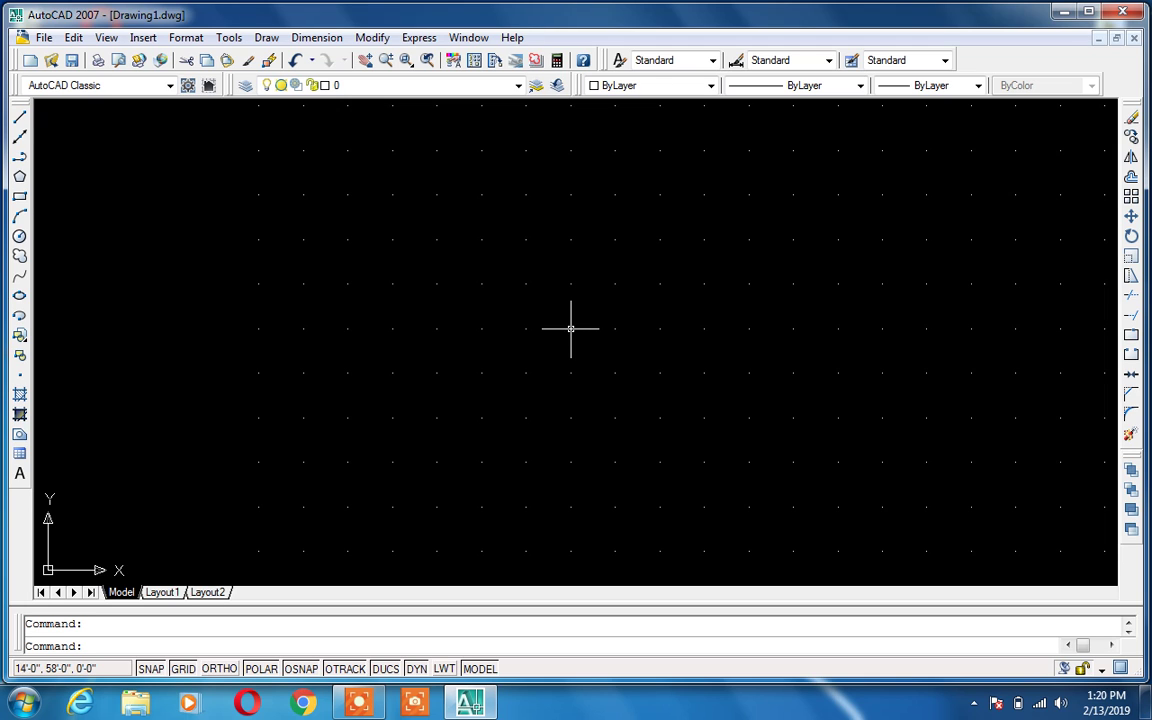
{"action": "right_click", "coordinate": [184, 674]}
{"action": "left_click", "coordinate": [228, 656]}
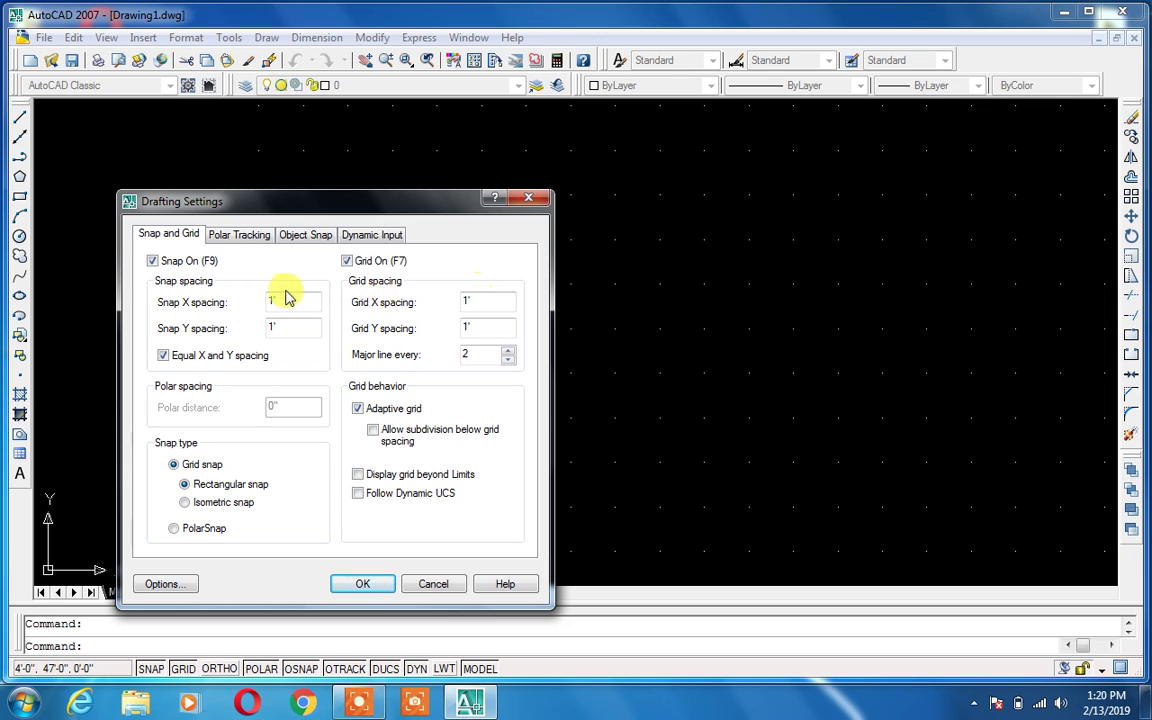
{"action": "left_click_drag", "start_coordinate": [287, 305], "coordinate": [231, 306]}
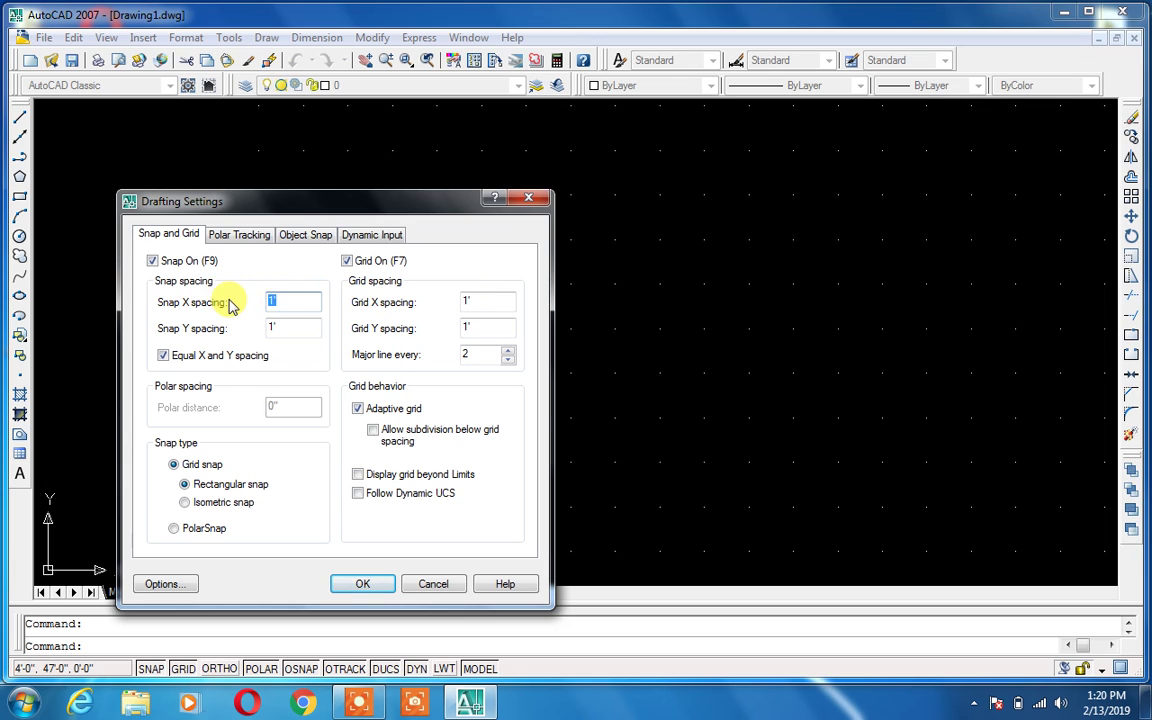
{"action": "type", "text": "4"}
{"action": "left_click", "coordinate": [290, 301]}
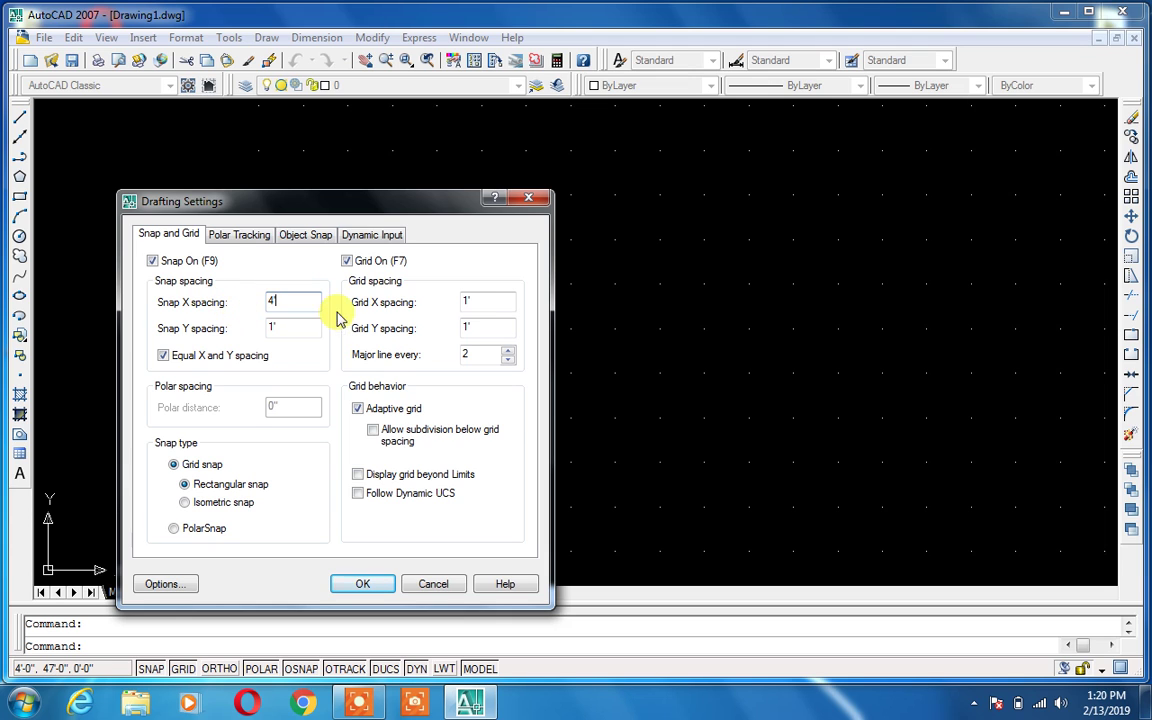
{"action": "double_click", "coordinate": [489, 301]}
{"action": "type", "text": "4"}
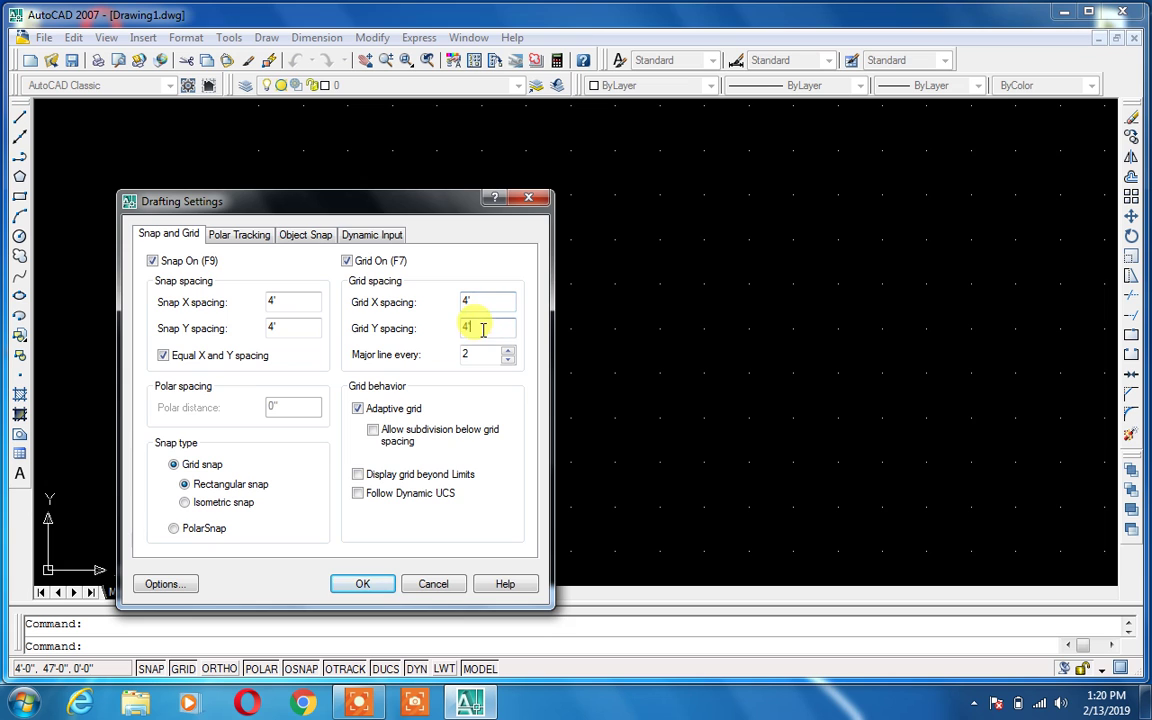
{"action": "left_click", "coordinate": [379, 589]}
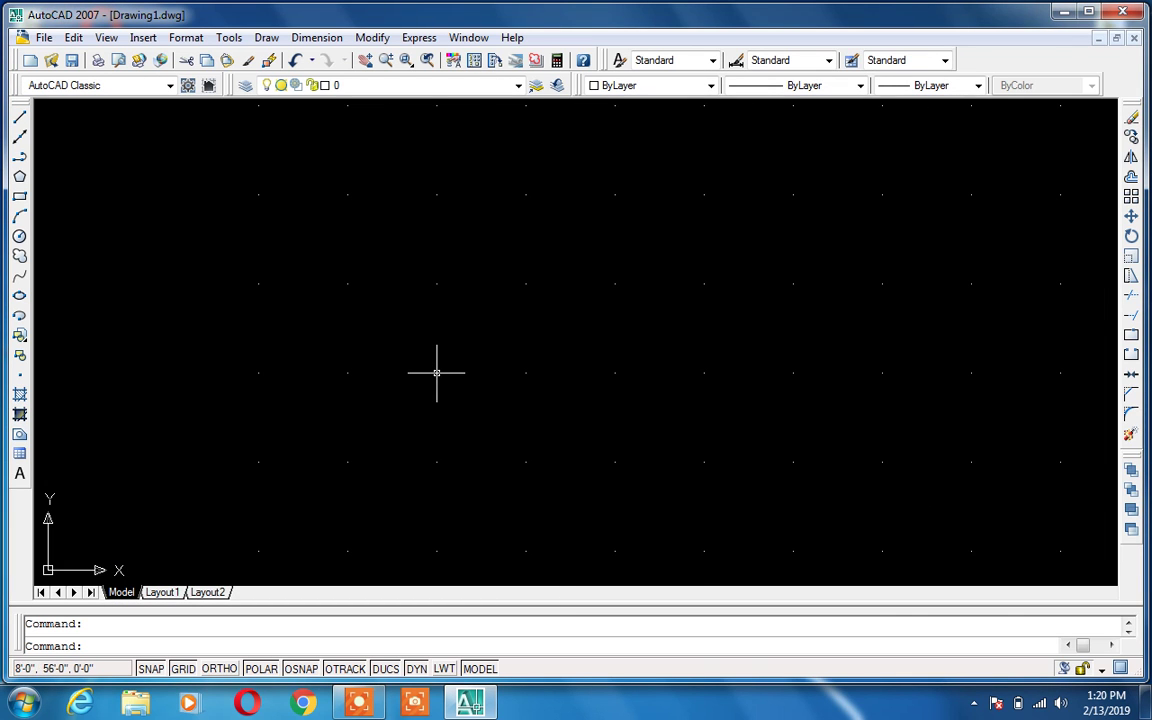
Step: Draw a square-wave chain of nine 4' line segments along the grid dots, from 8',56' to 24',52'
{"action": "type", "text": "l"}
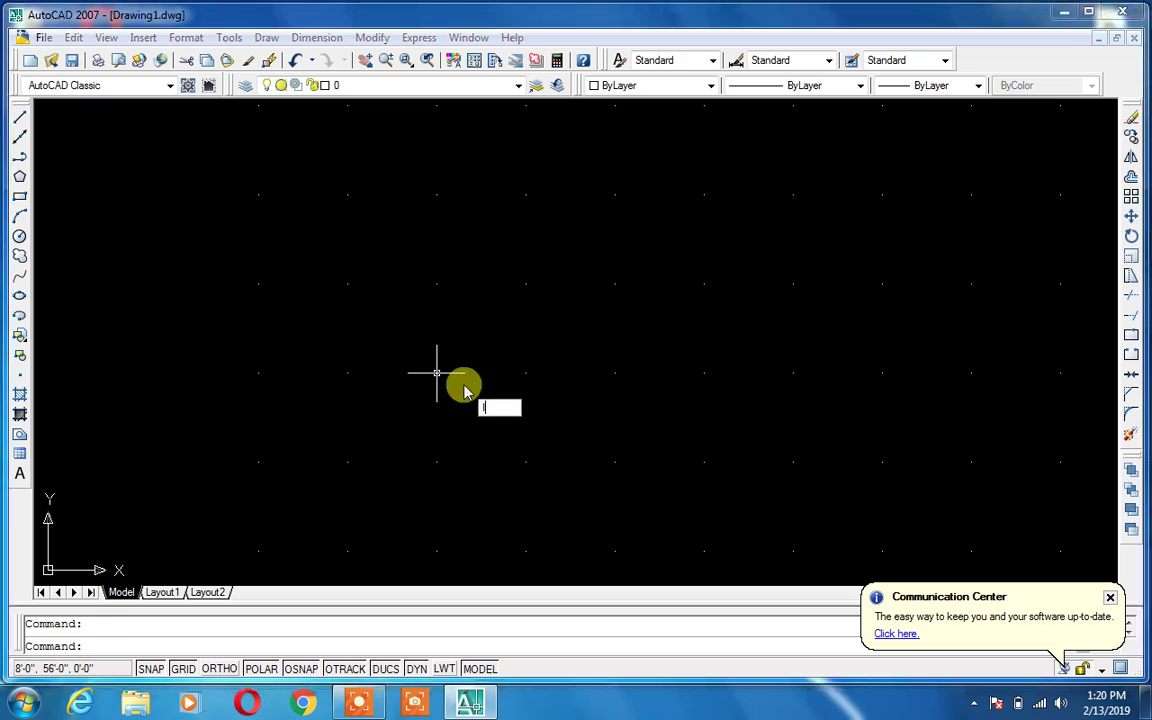
{"action": "key", "text": "Return"}
{"action": "left_click", "coordinate": [436, 372]}
{"action": "left_click", "coordinate": [526, 372]}
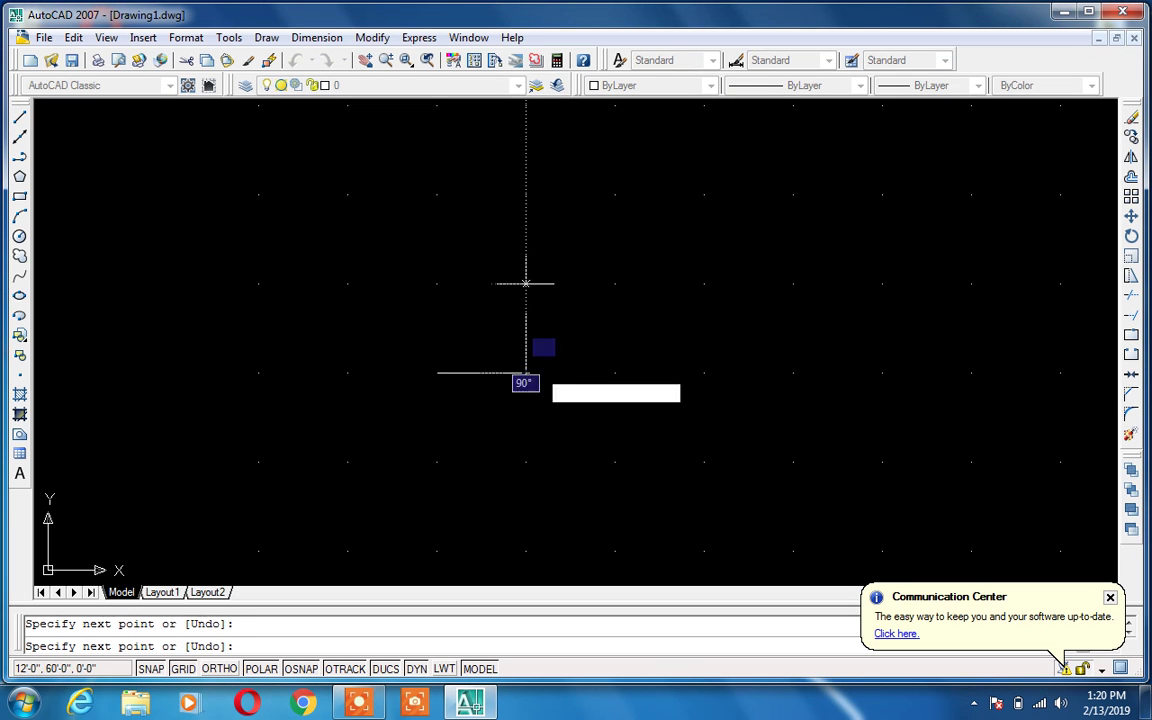
{"action": "left_click", "coordinate": [526, 284]}
{"action": "left_click", "coordinate": [615, 284]}
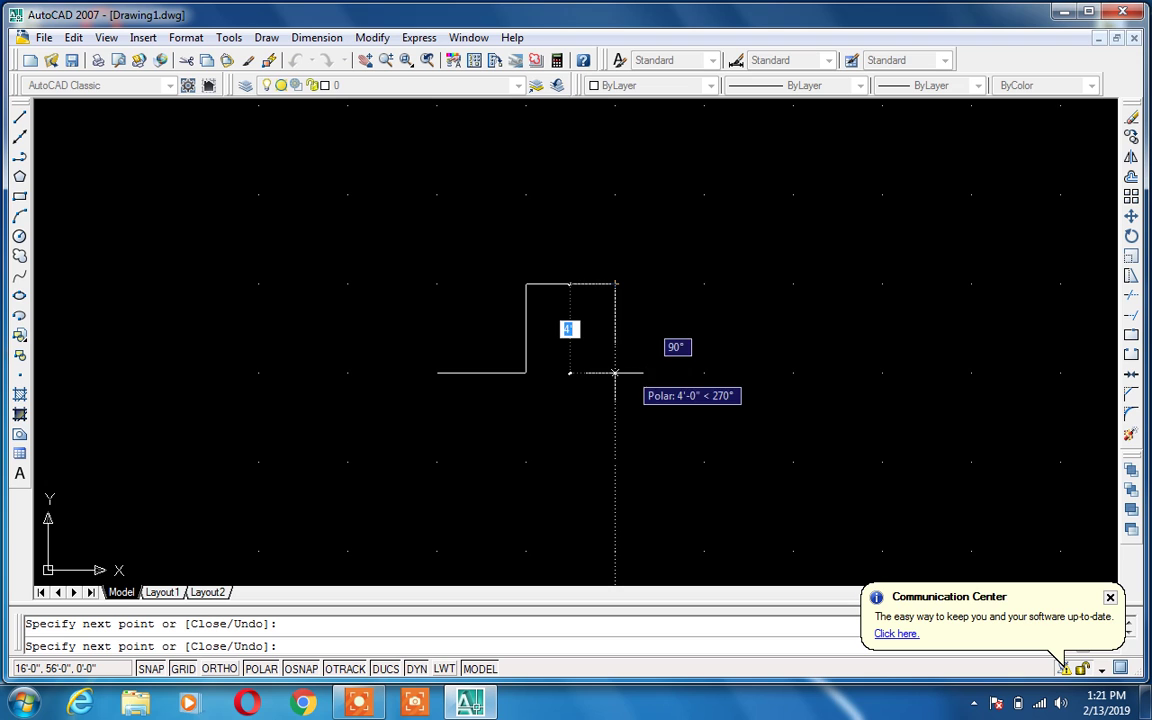
{"action": "left_click", "coordinate": [615, 373]}
{"action": "left_click", "coordinate": [704, 373]}
{"action": "left_click", "coordinate": [704, 284]}
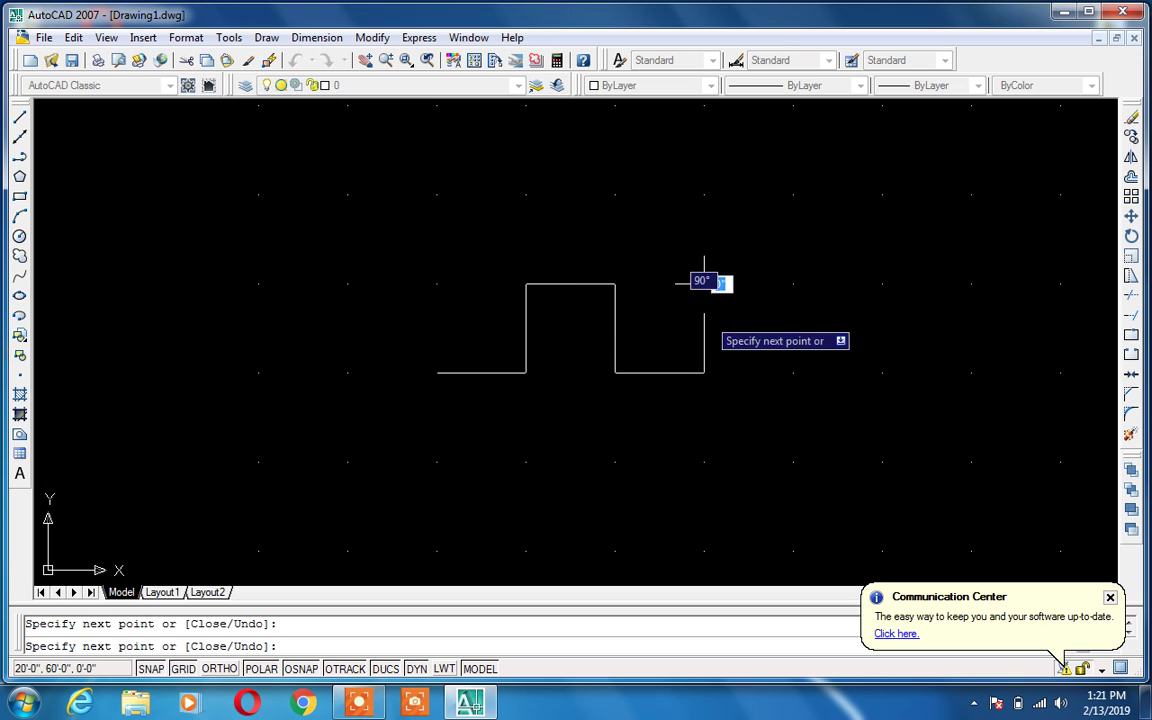
{"action": "left_click", "coordinate": [793, 284]}
{"action": "left_click", "coordinate": [793, 372]}
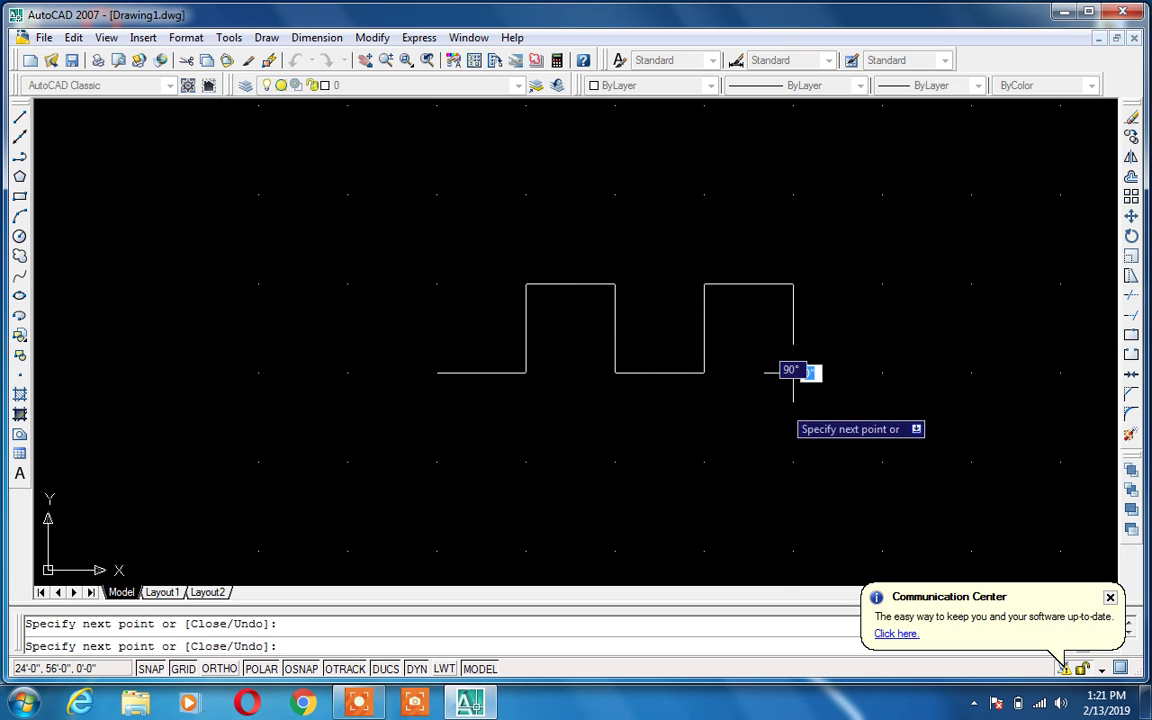
{"action": "left_click", "coordinate": [793, 460]}
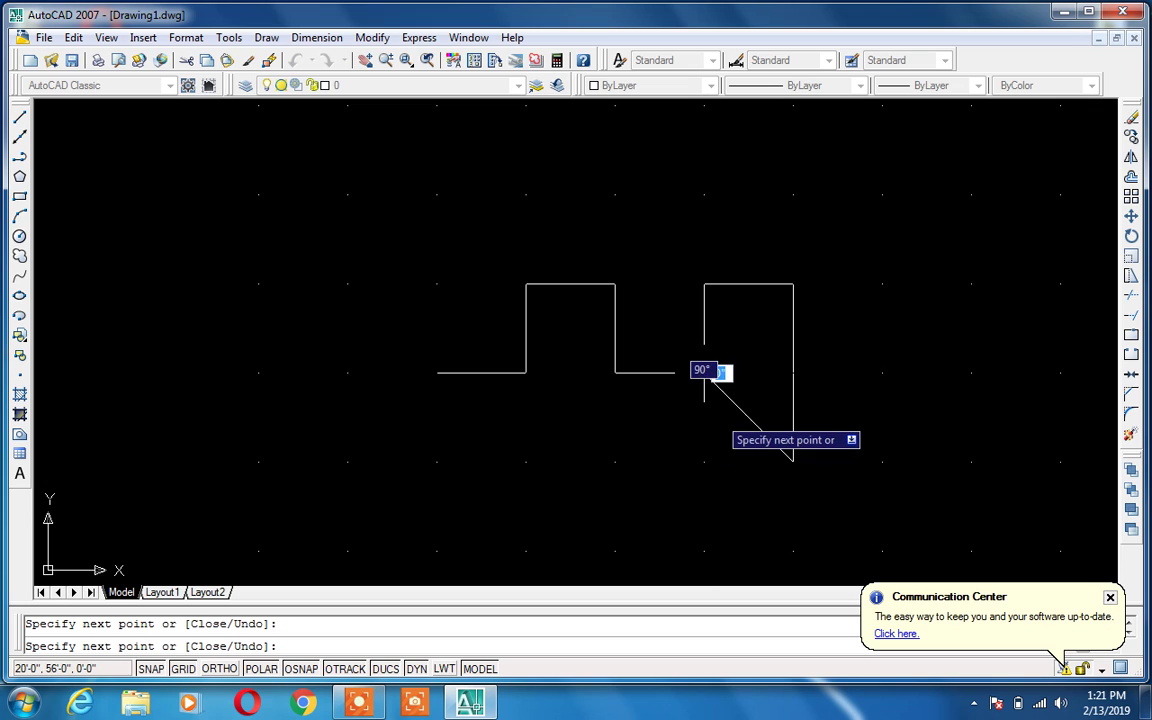
{"action": "left_click", "coordinate": [704, 372]}
{"action": "key", "text": "Escape"}
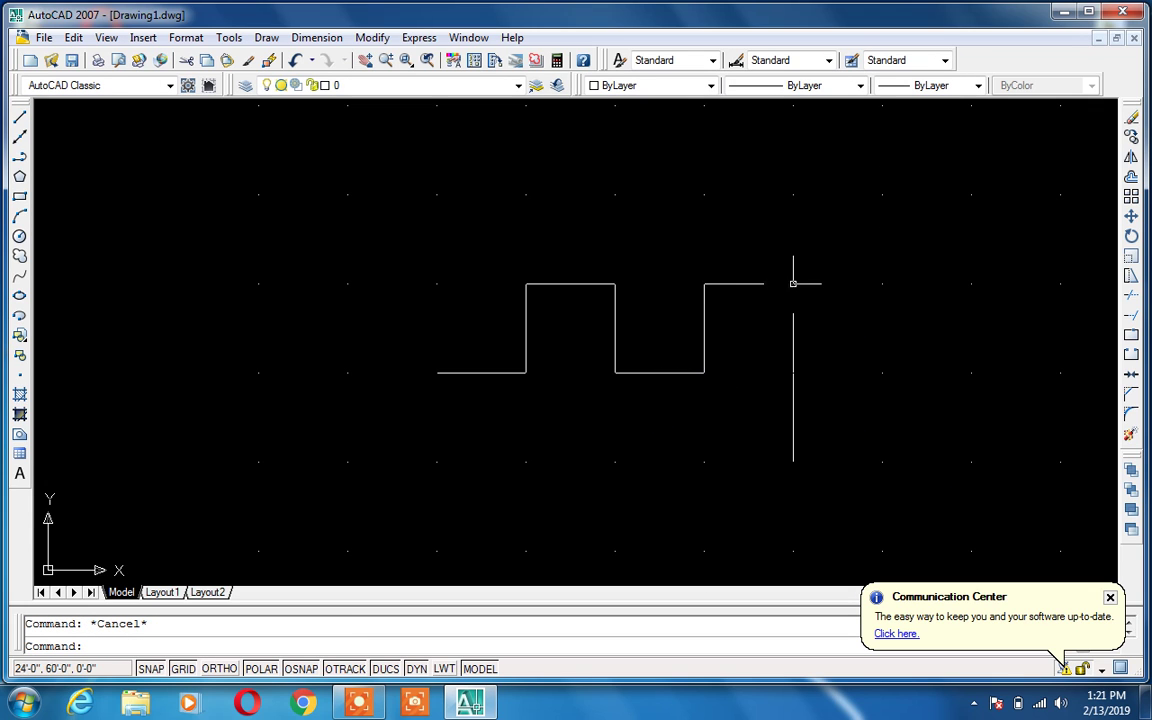
Step: Turn off both the grid display and snap mode in the drafting settings
{"action": "right_click", "coordinate": [185, 680]}
{"action": "left_click", "coordinate": [236, 660]}
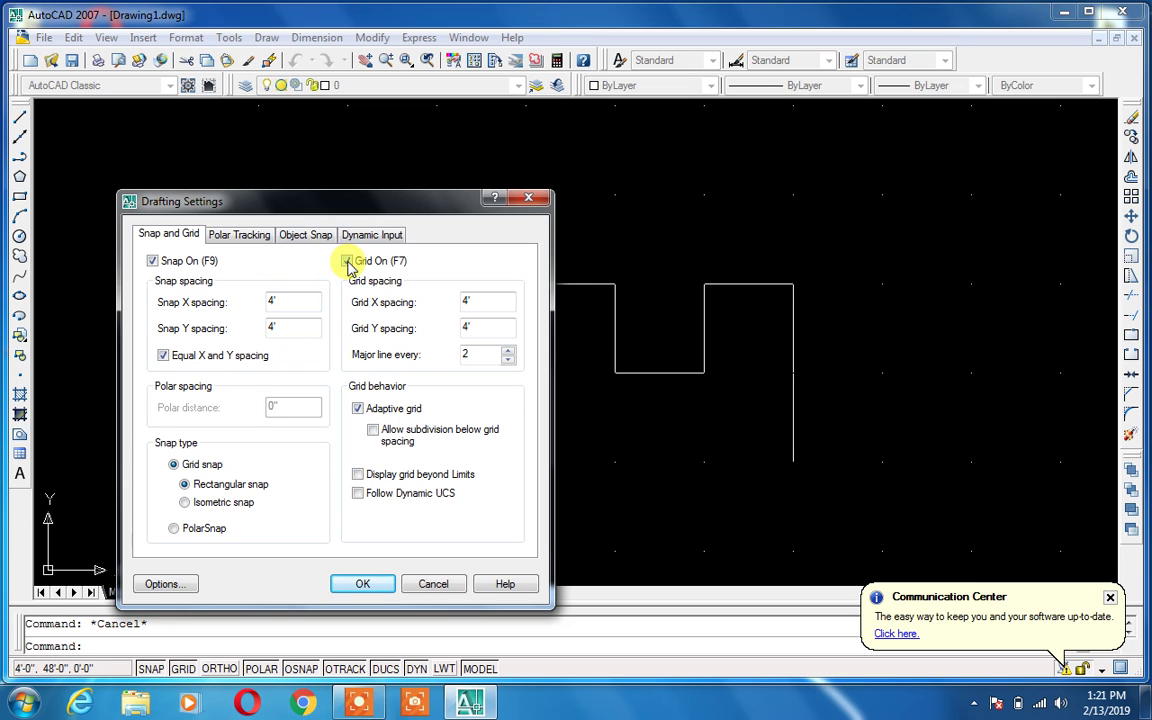
{"action": "left_click", "coordinate": [529, 198]}
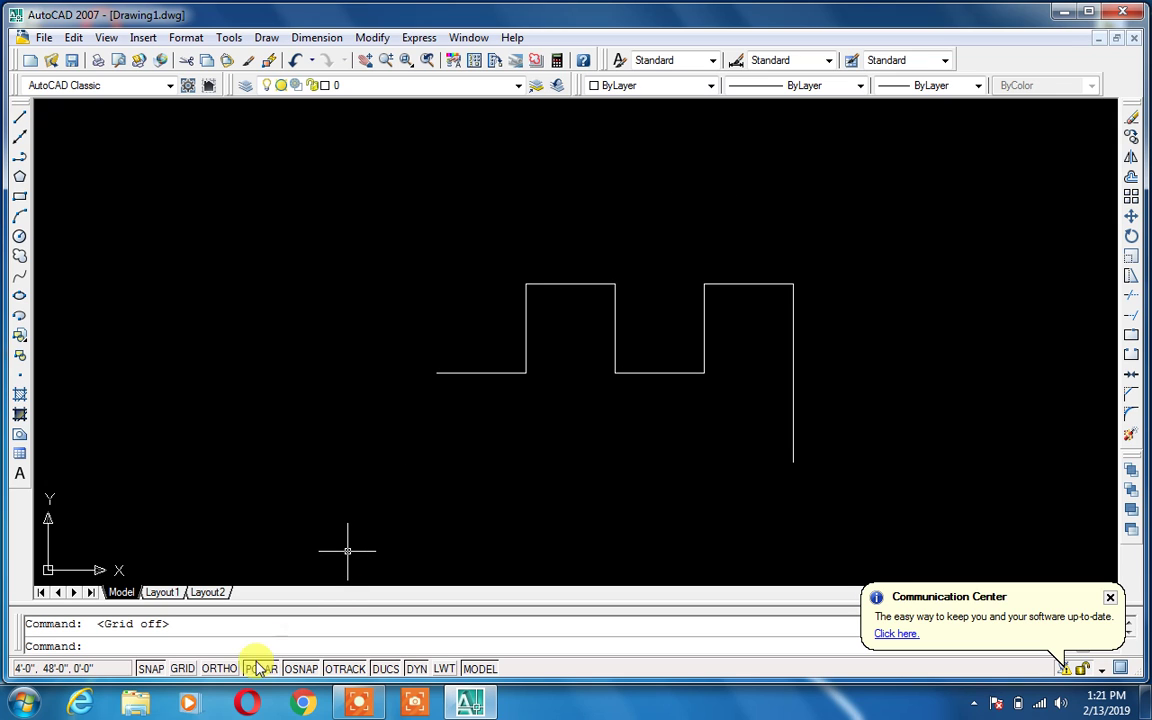
{"action": "right_click", "coordinate": [153, 675]}
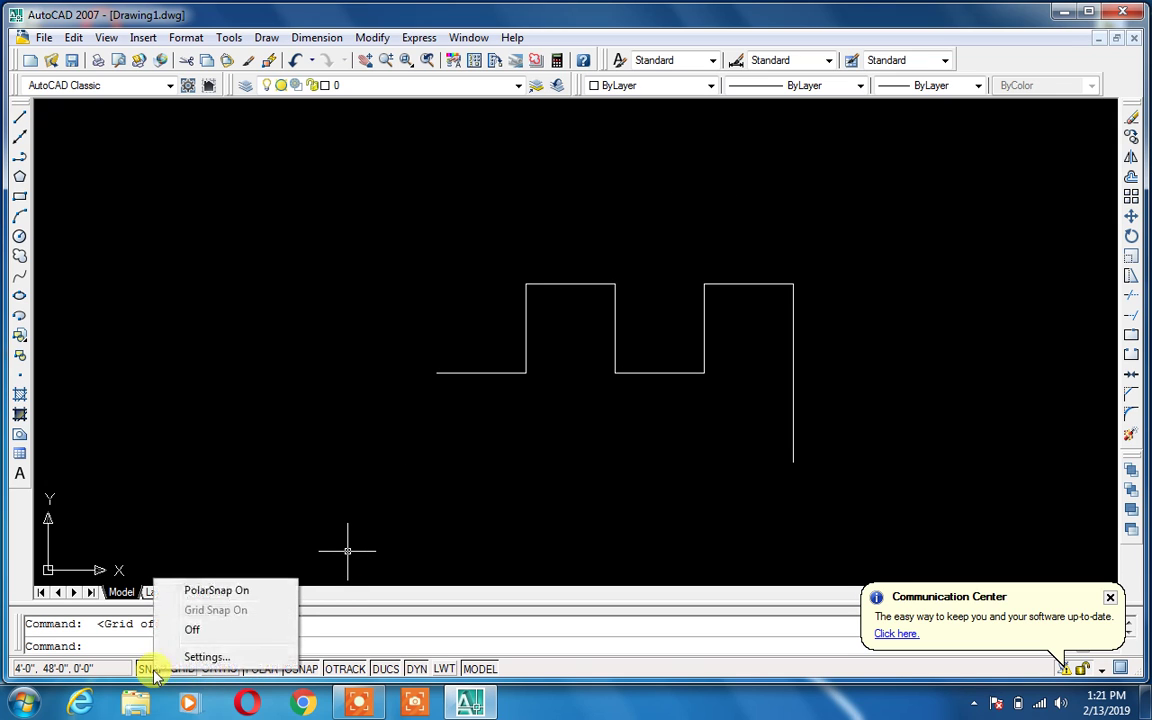
{"action": "left_click", "coordinate": [185, 654]}
{"action": "left_click", "coordinate": [152, 260]}
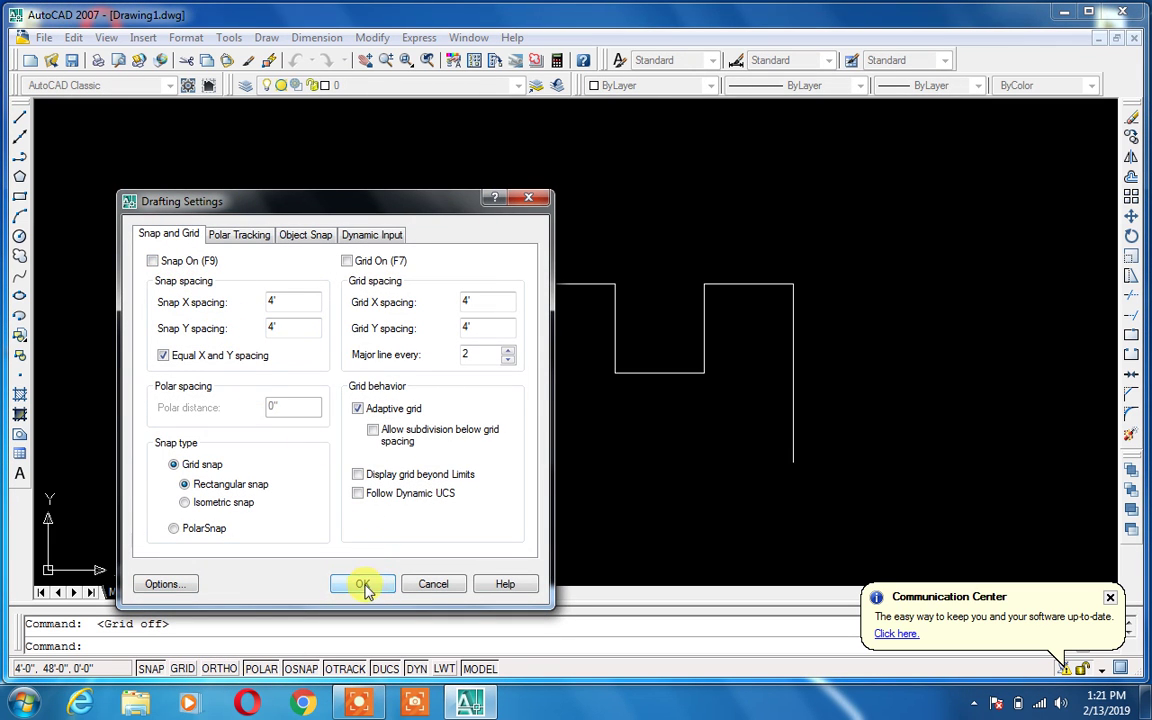
{"action": "left_click", "coordinate": [363, 584]}
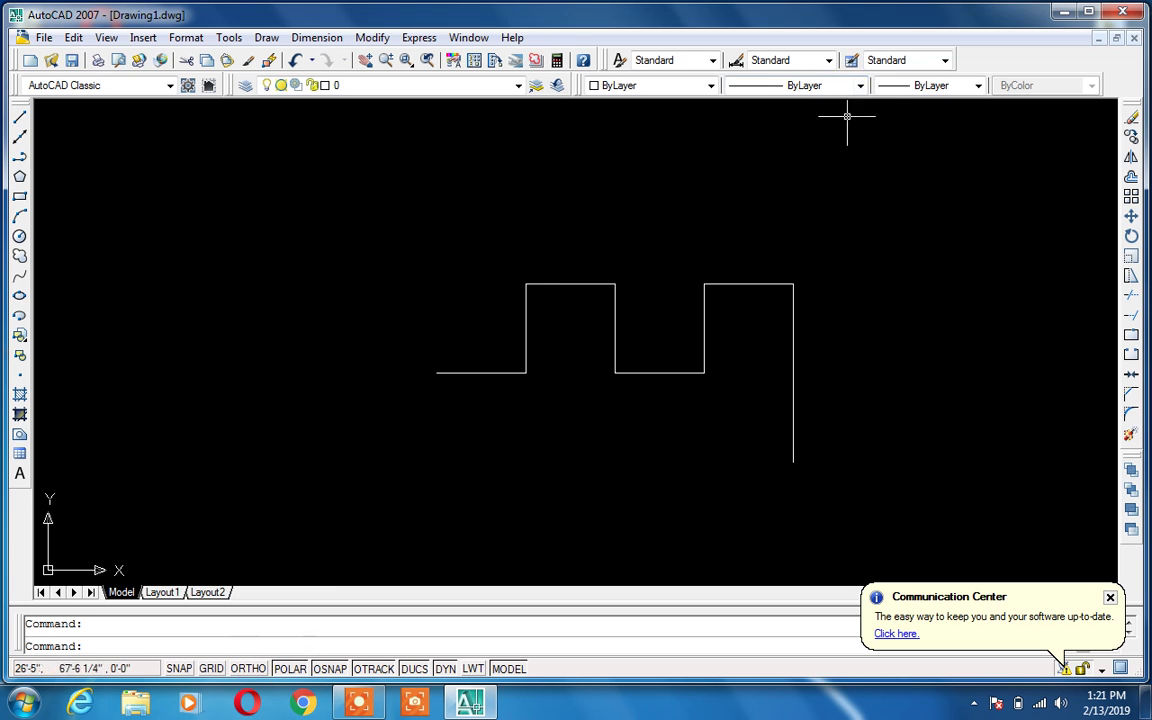
Step: Erase all segments of the square-wave line chain
{"action": "left_click", "coordinate": [855, 147]}
{"action": "left_click", "coordinate": [377, 493]}
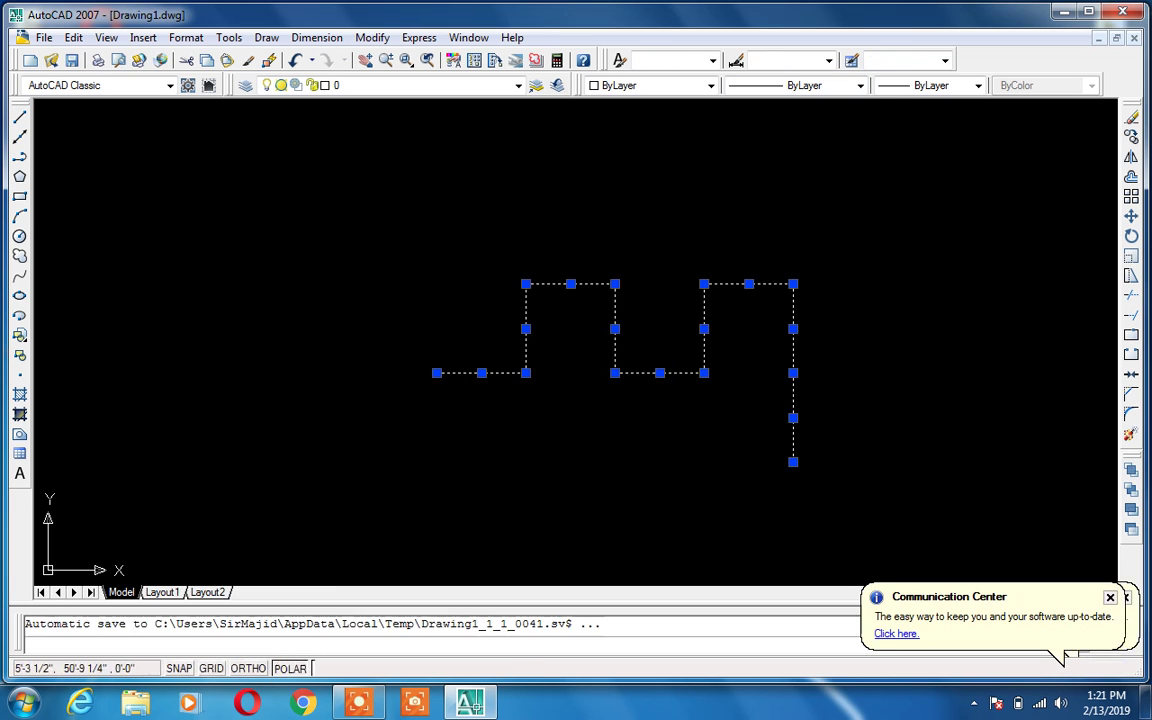
{"action": "key", "text": "Delete"}
Step: Draw one slanted line ending at about 18'-3", 61'-5 1/2", trying ortho mode on and off before placing the endpoint
{"action": "type", "text": "l"}
{"action": "key", "text": "Return"}
{"action": "left_click", "coordinate": [308, 408]}
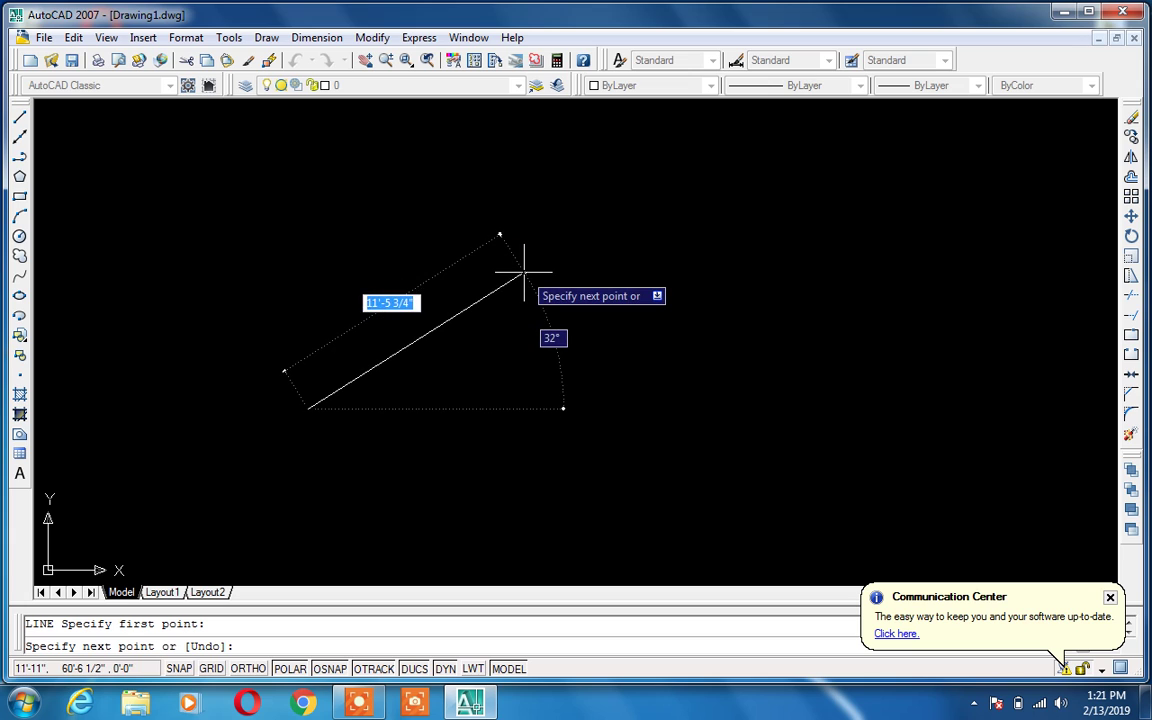
{"action": "key", "text": "F8"}
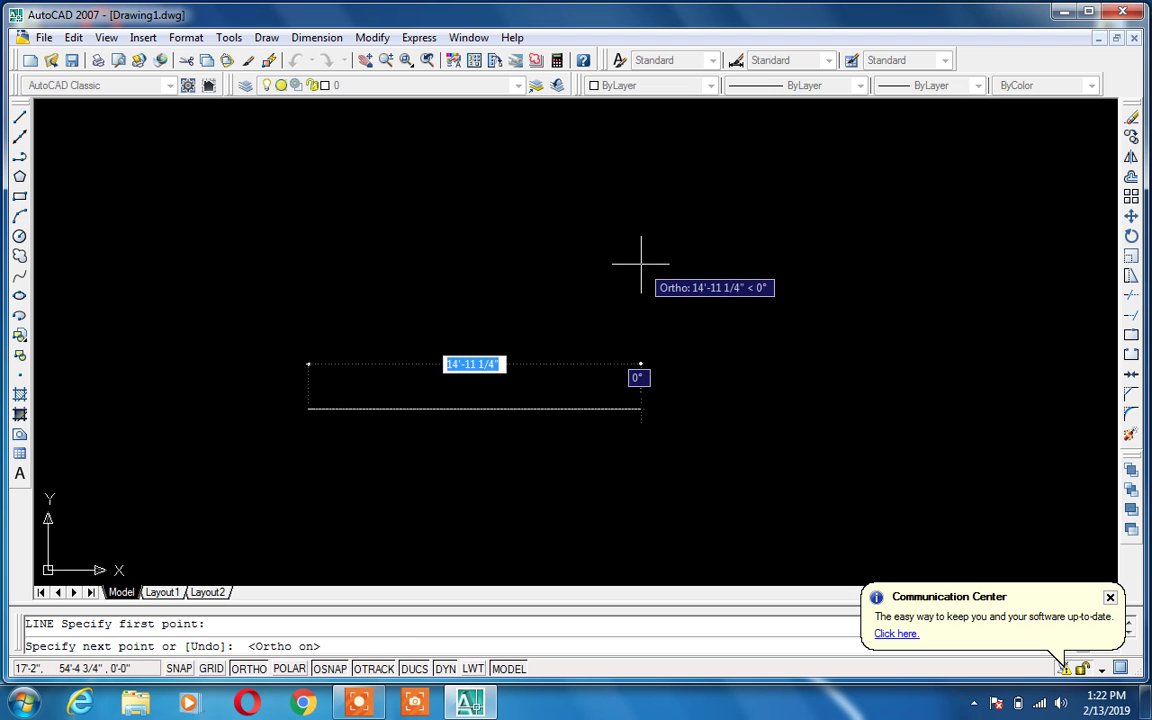
{"action": "key", "text": "F8"}
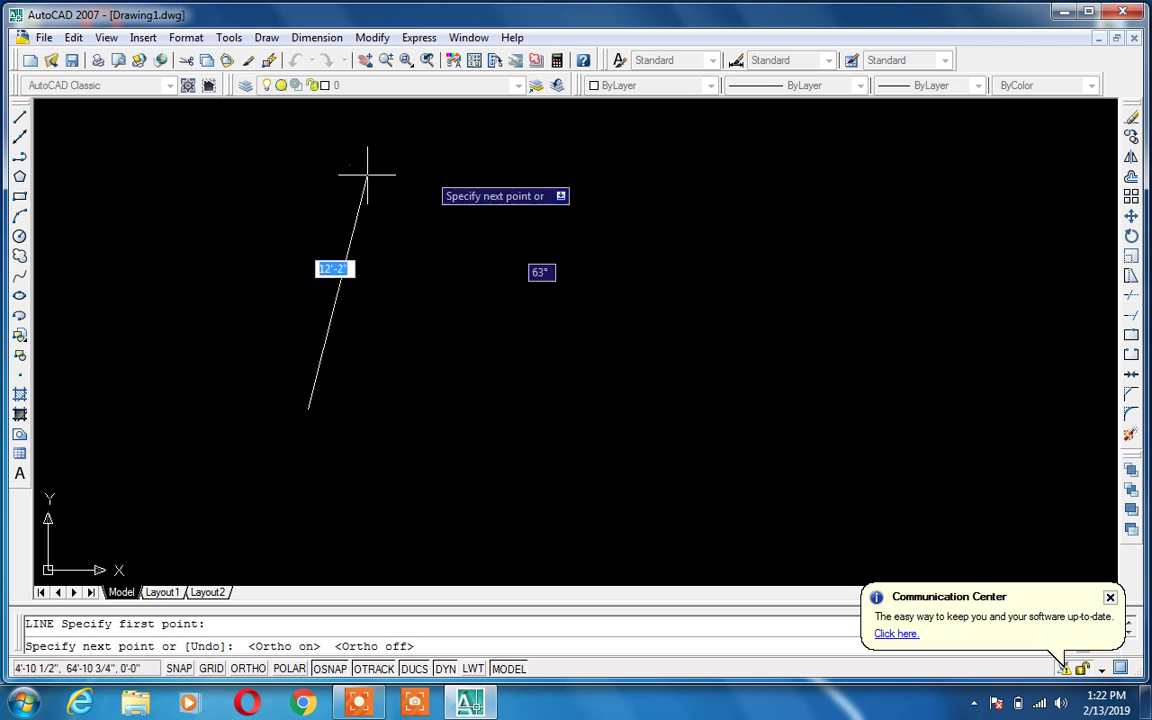
{"action": "left_click", "coordinate": [665, 250]}
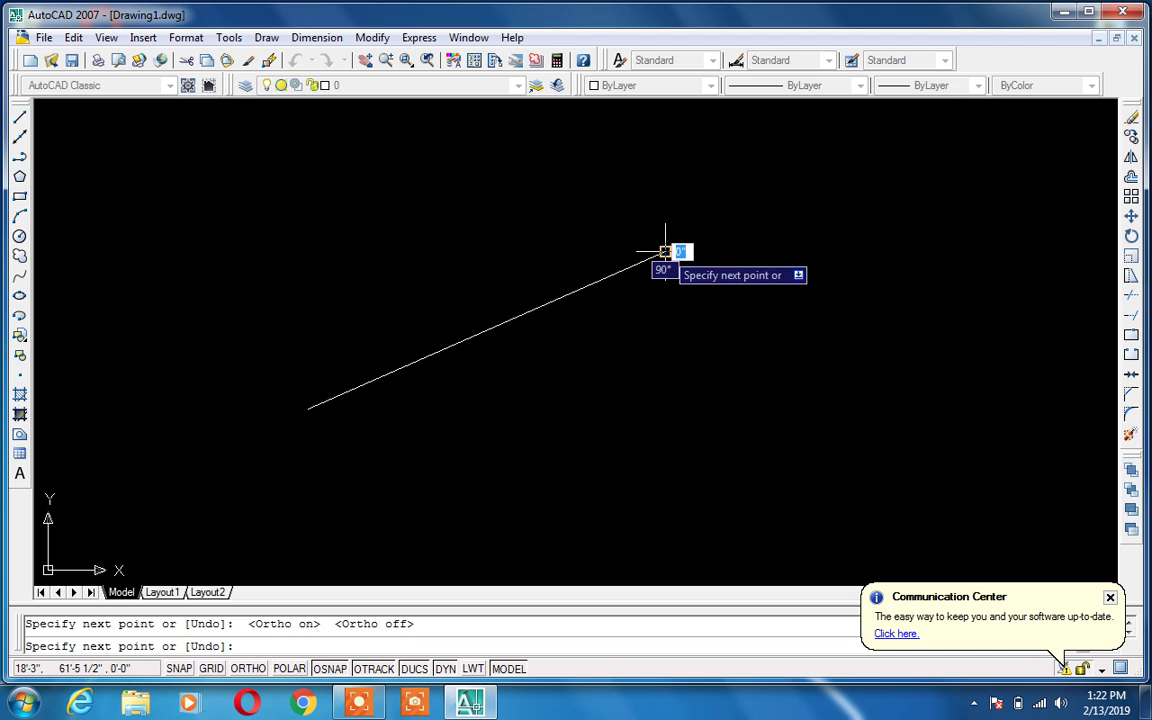
{"action": "key", "text": "Escape"}
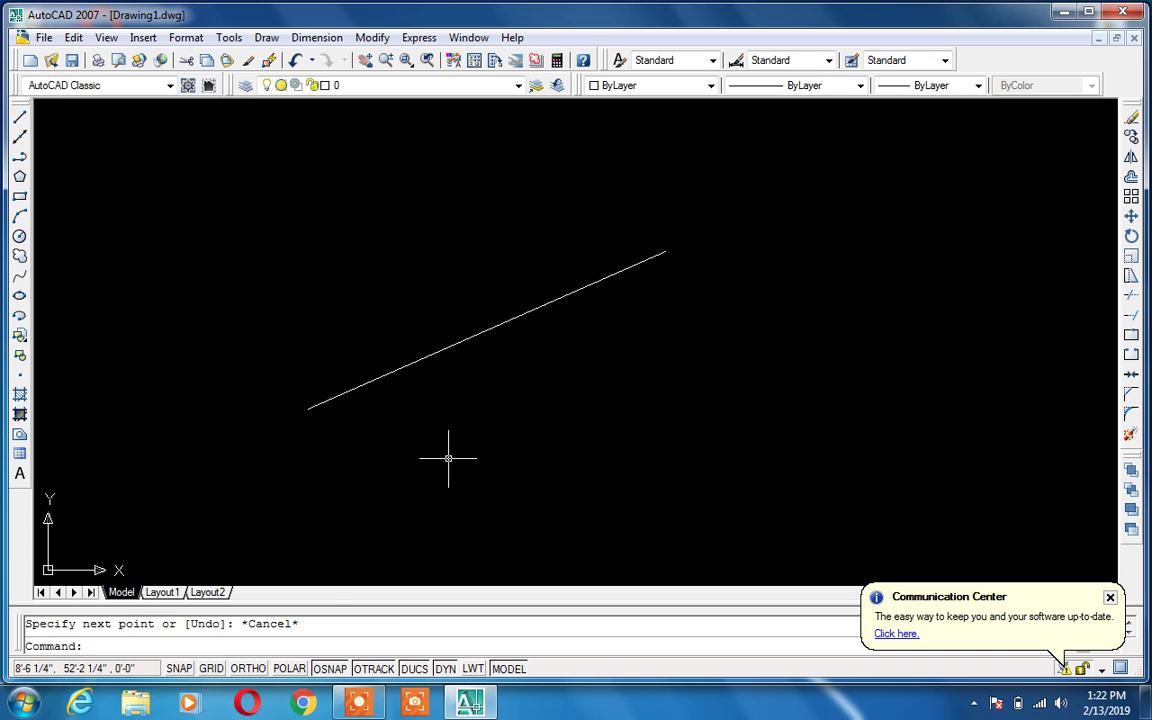
{"action": "right_click", "coordinate": [245, 675]}
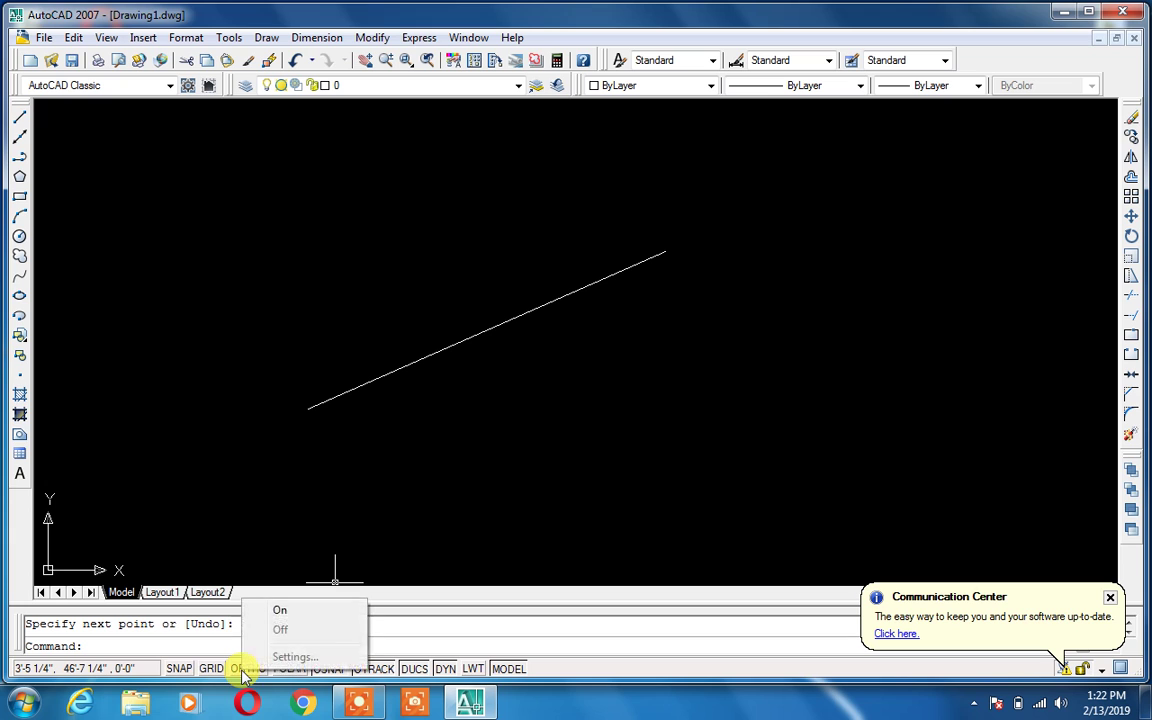
{"action": "left_click", "coordinate": [305, 540]}
{"action": "left_click", "coordinate": [310, 540]}
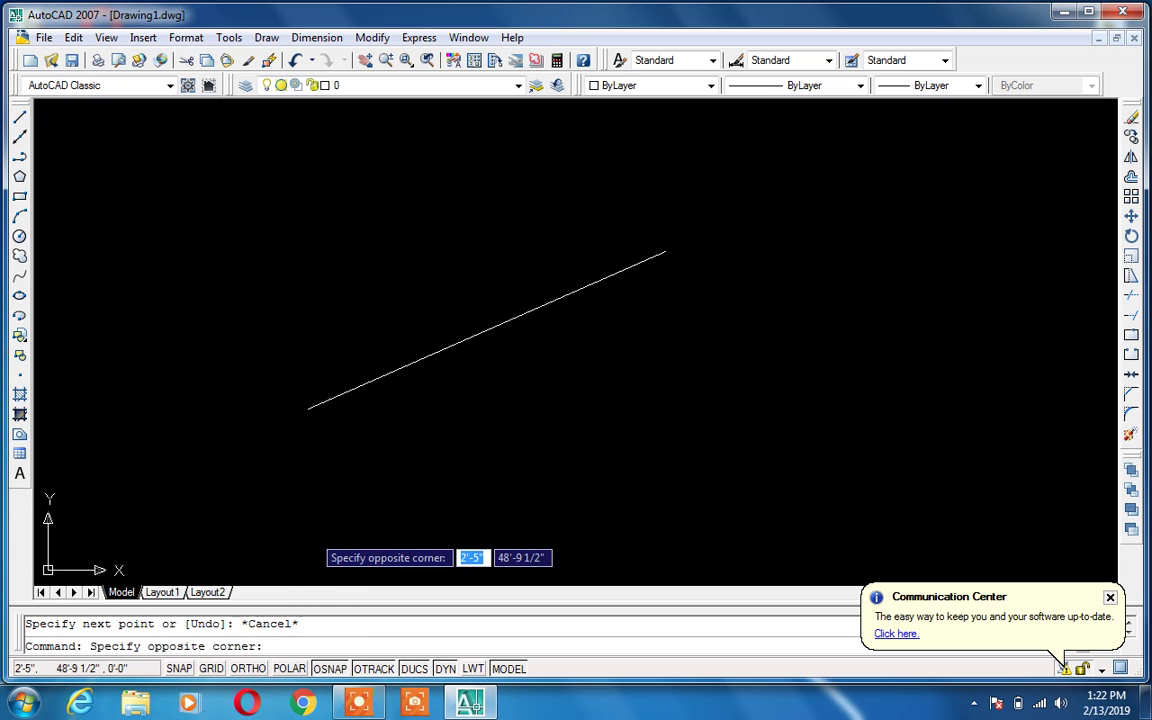
{"action": "left_click", "coordinate": [300, 485]}
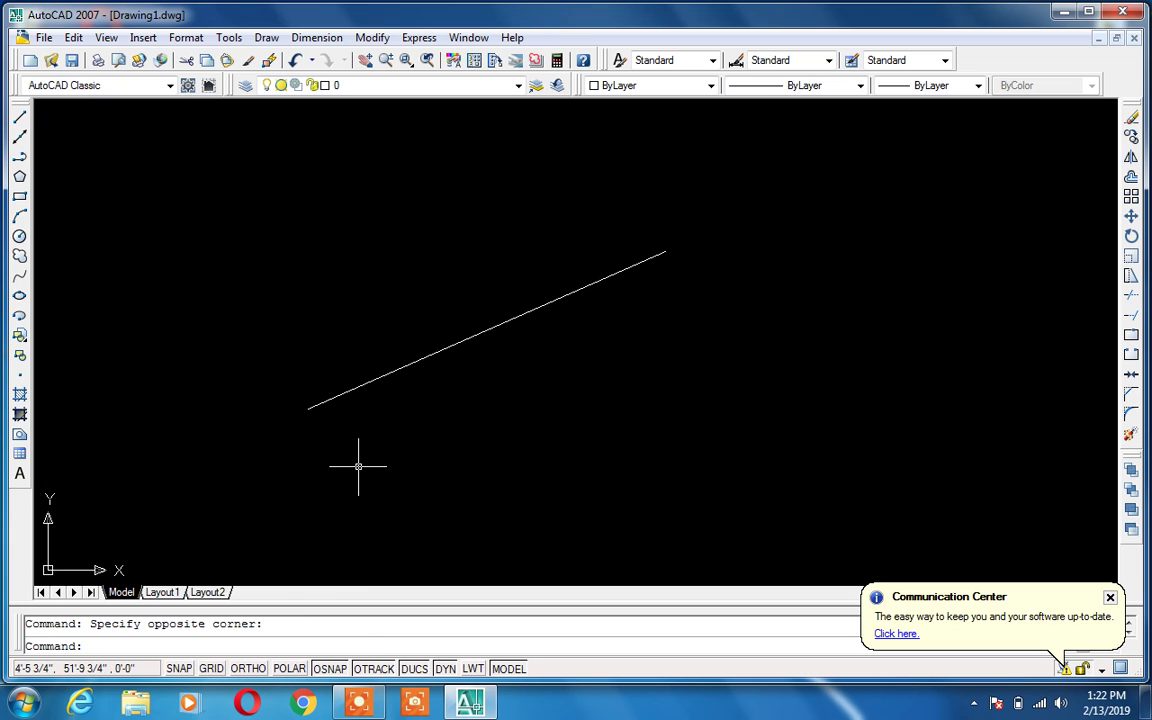
Step: Turn on polar tracking and review its increment angle in the drafting settings
{"action": "right_click", "coordinate": [289, 669]}
{"action": "left_click", "coordinate": [323, 662]}
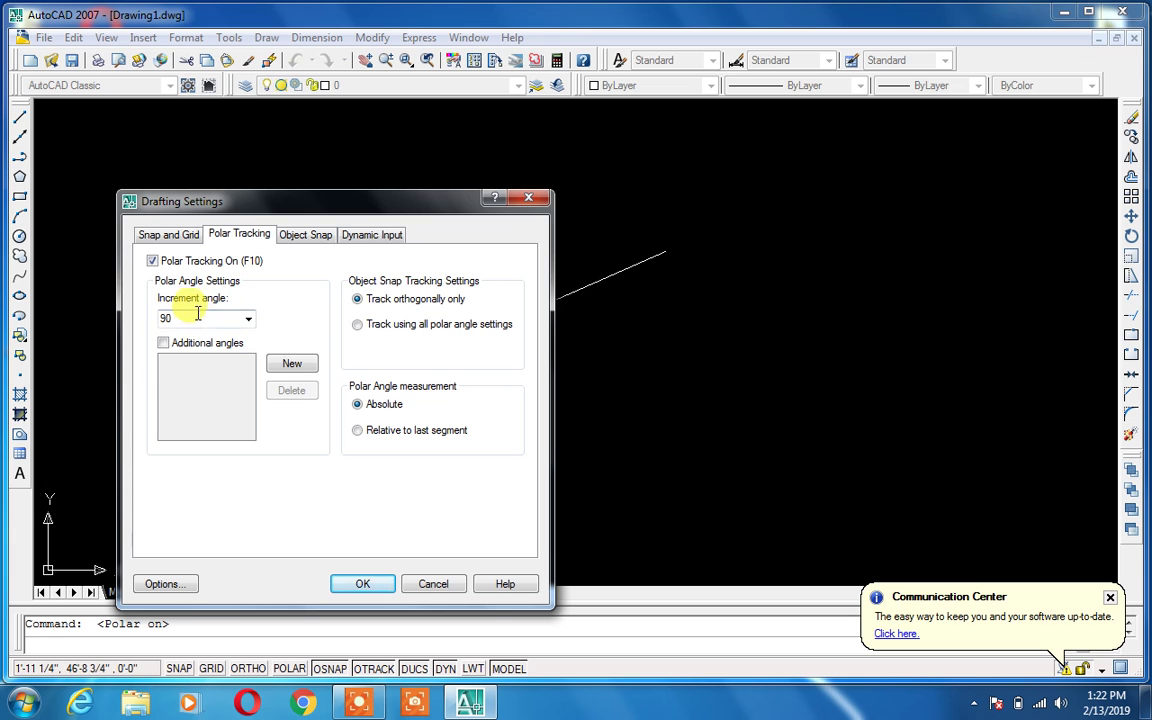
{"action": "left_click", "coordinate": [527, 198]}
Step: Erase the slanted line
{"action": "left_click", "coordinate": [561, 200]}
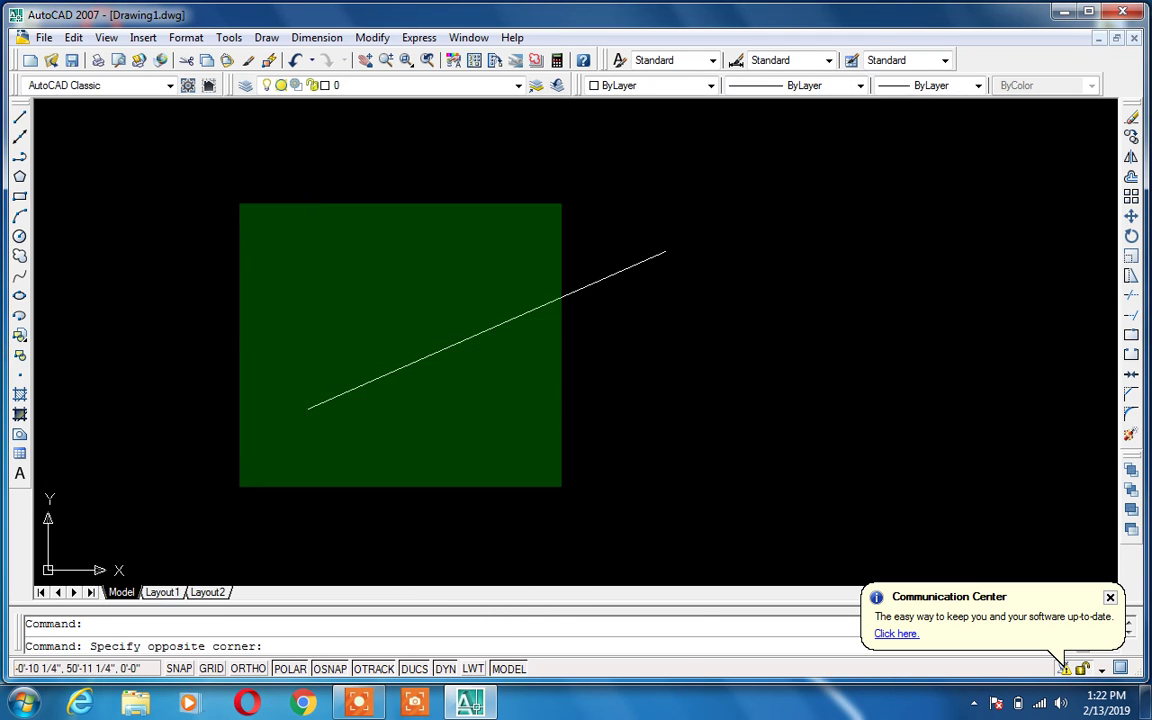
{"action": "left_click", "coordinate": [222, 492]}
{"action": "key", "text": "Delete"}
Step: Draw four connected freehand line segments from about 2'-11", 61'-10" to about 20'-2", 62'-6", with the third segment horizontal
{"action": "type", "text": "l"}
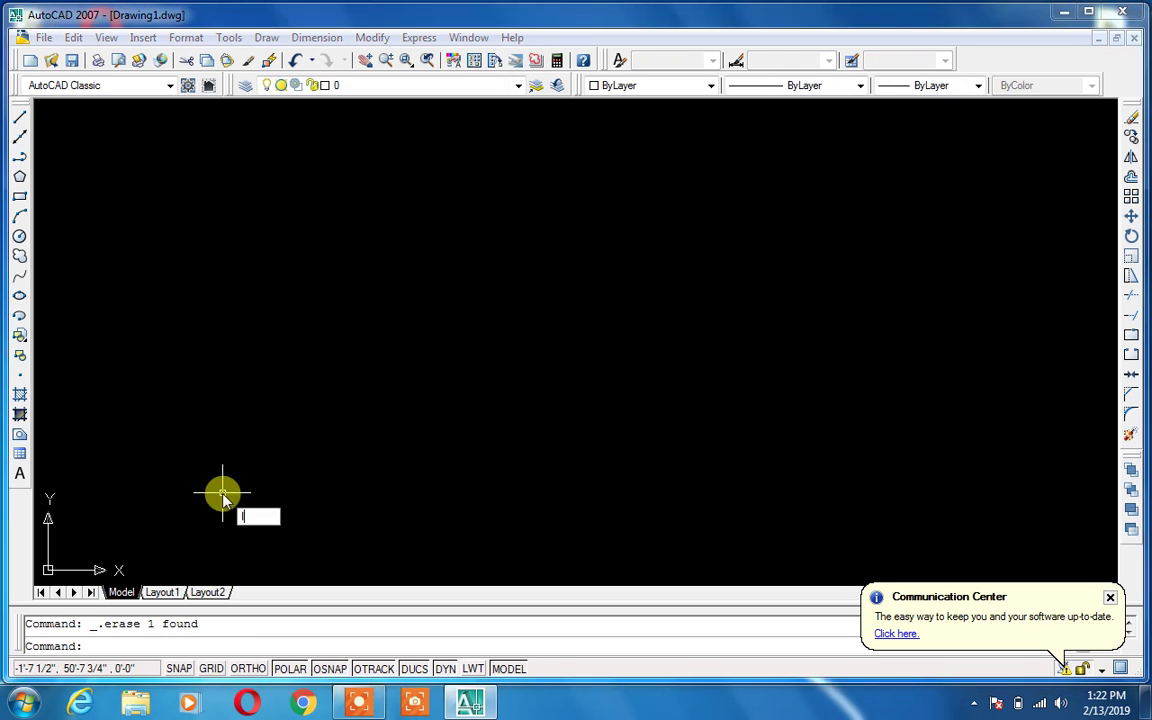
{"action": "key", "text": "Return"}
{"action": "left_click", "coordinate": [324, 243]}
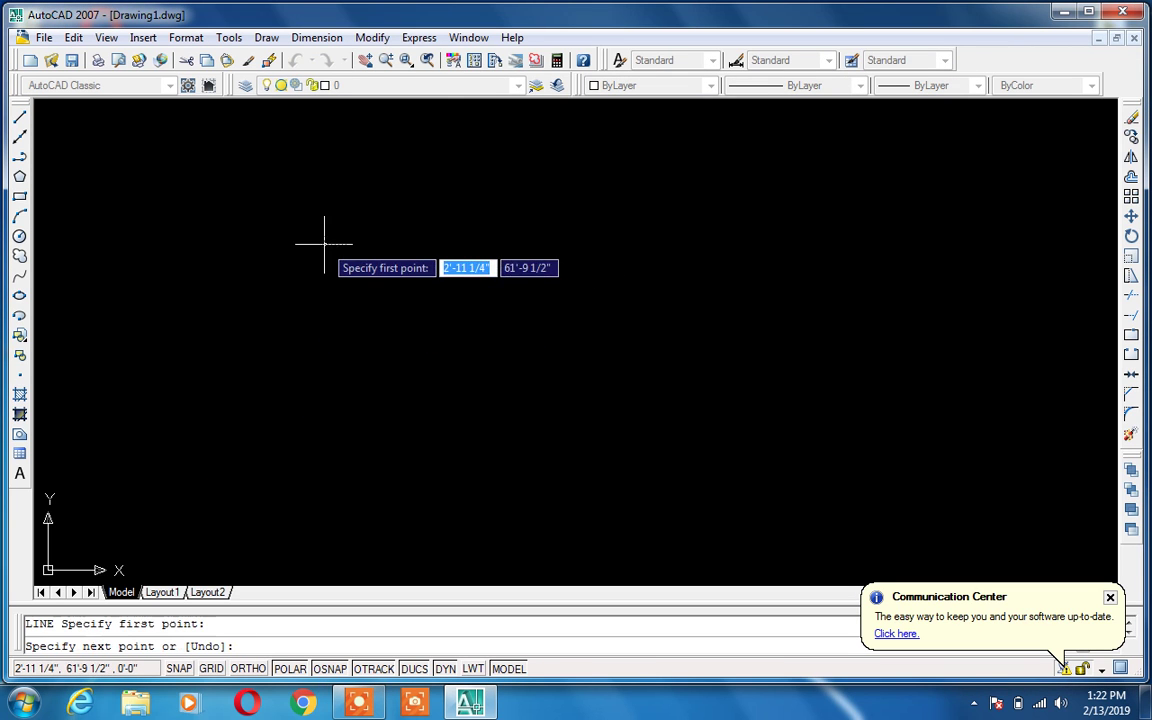
{"action": "left_click", "coordinate": [672, 212]}
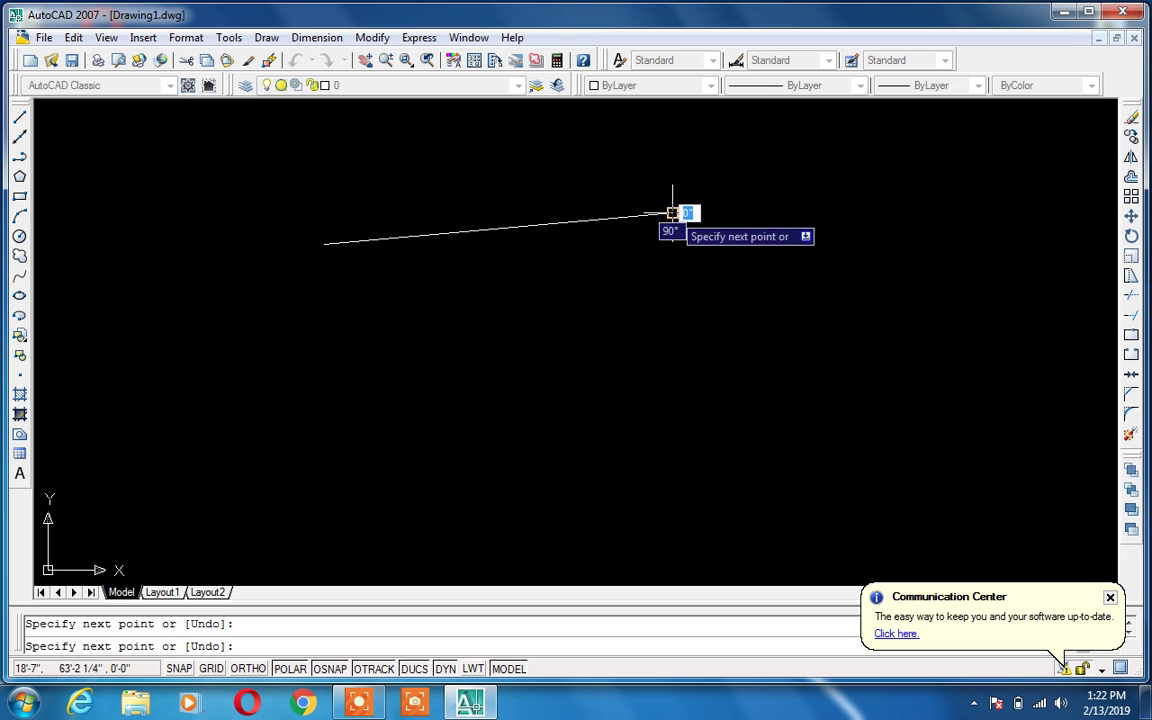
{"action": "left_click", "coordinate": [635, 300]}
{"action": "left_click", "coordinate": [444, 300]}
{"action": "left_click", "coordinate": [707, 230]}
{"action": "key", "text": "Escape"}
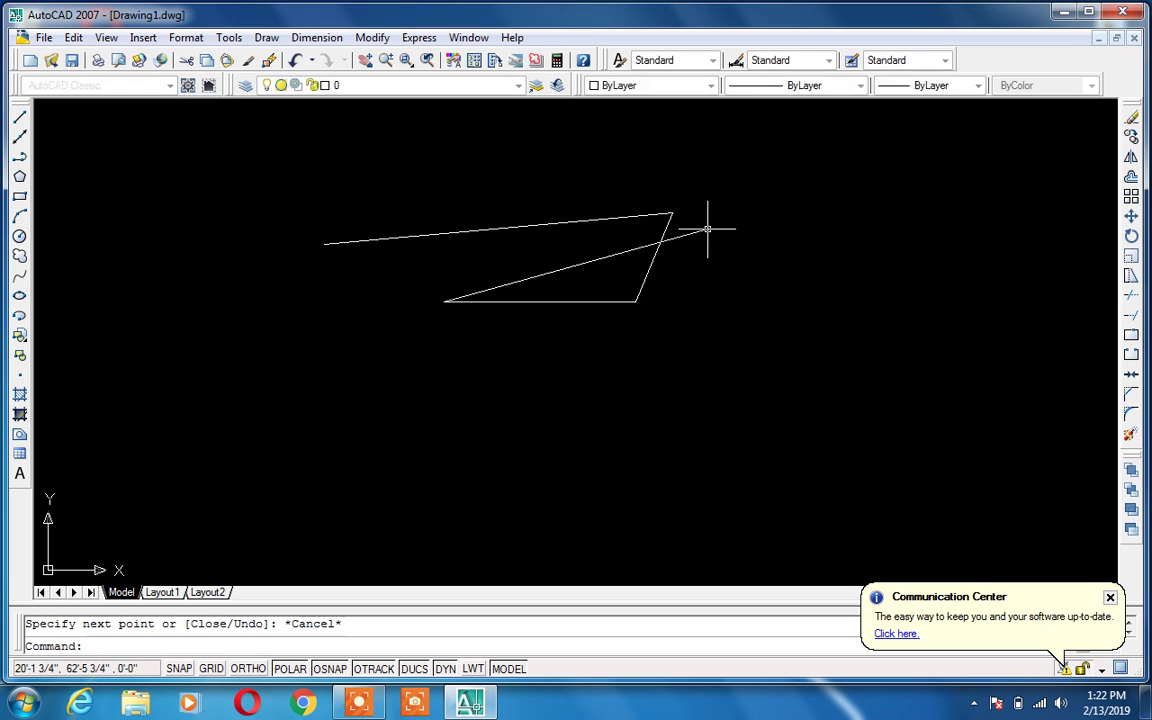
Step: Preview polar tracking at 0° and 180° from a trial line start point below the connected segments, and cancel the line
{"action": "type", "text": "l"}
{"action": "key", "text": "Return"}
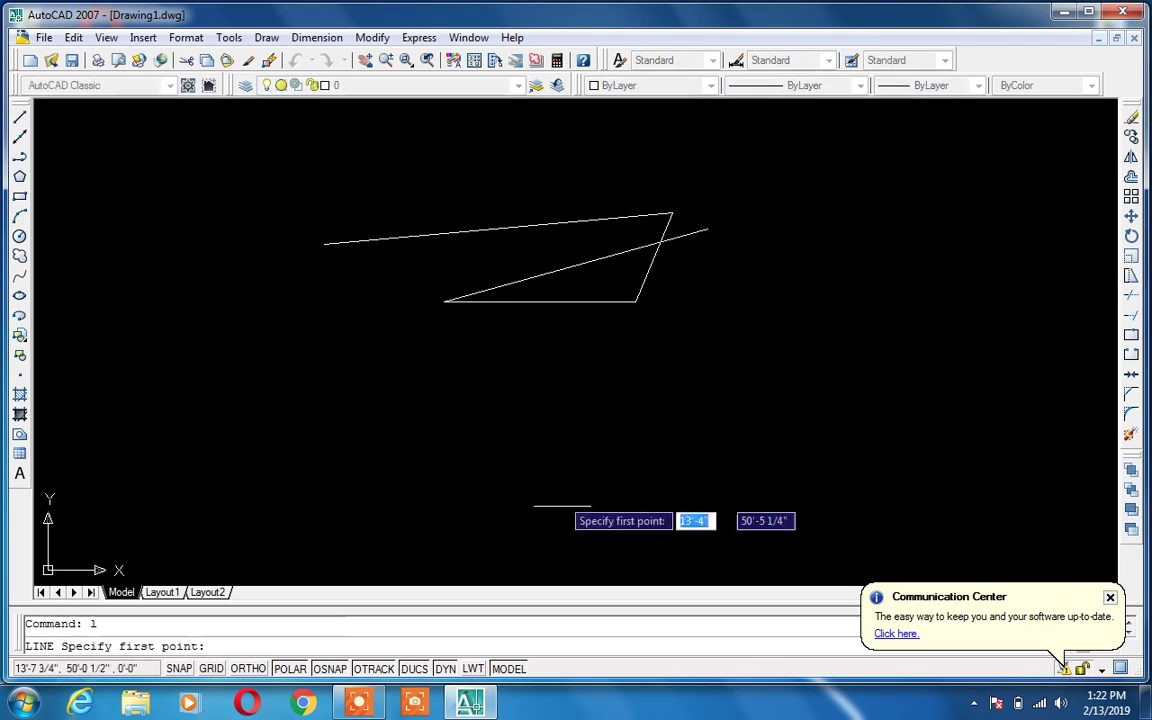
{"action": "left_click", "coordinate": [564, 522]}
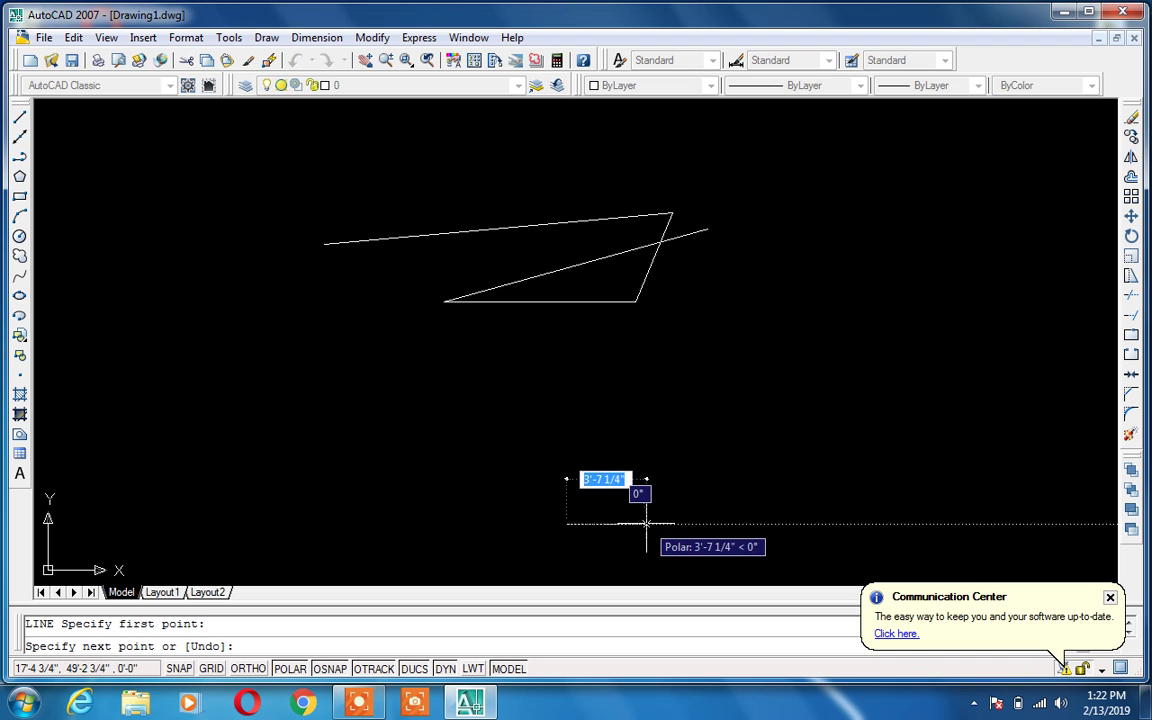
{"action": "scroll", "coordinate": [645, 522], "scroll_direction": "up", "scroll_amount": 3}
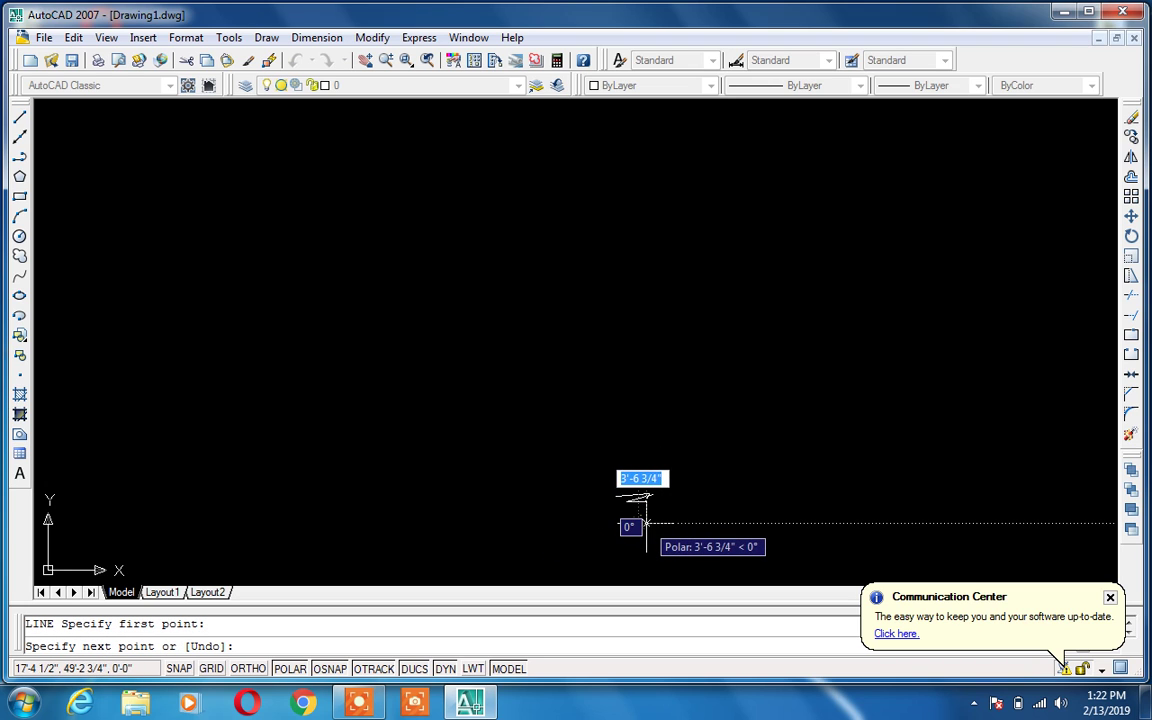
{"action": "scroll", "coordinate": [650, 512], "scroll_direction": "down", "scroll_amount": 3}
{"action": "scroll", "coordinate": [660, 497], "scroll_direction": "down", "scroll_amount": 2}
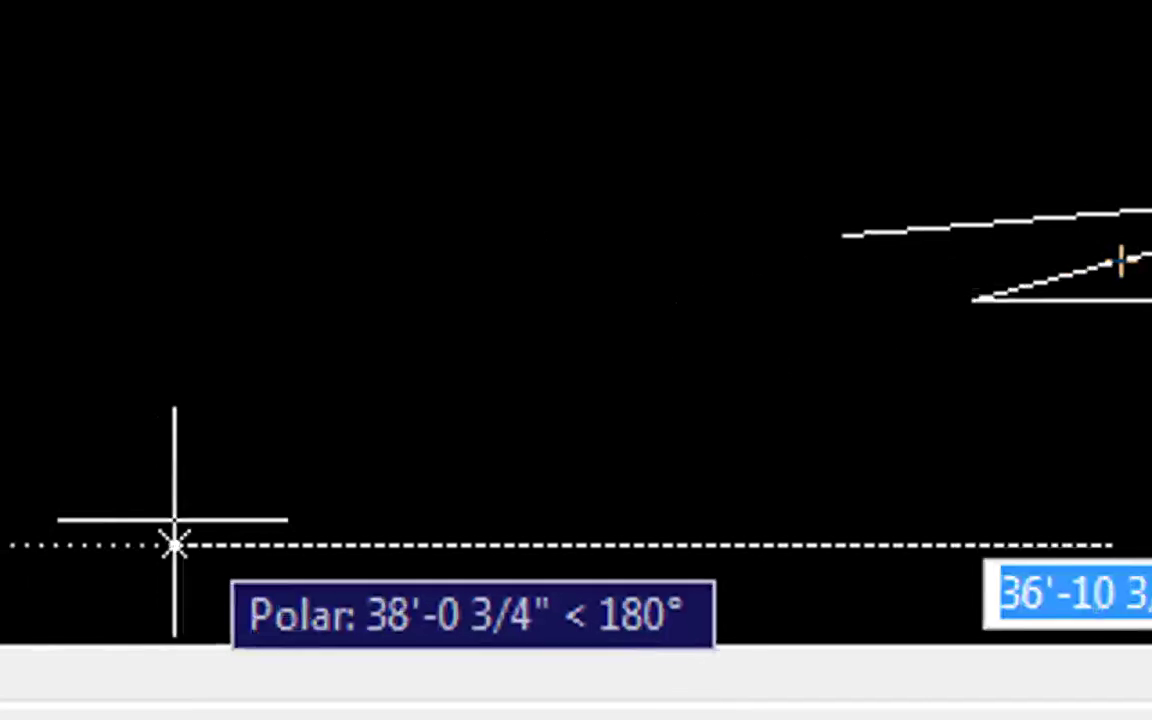
{"action": "left_click", "coordinate": [98, 543]}
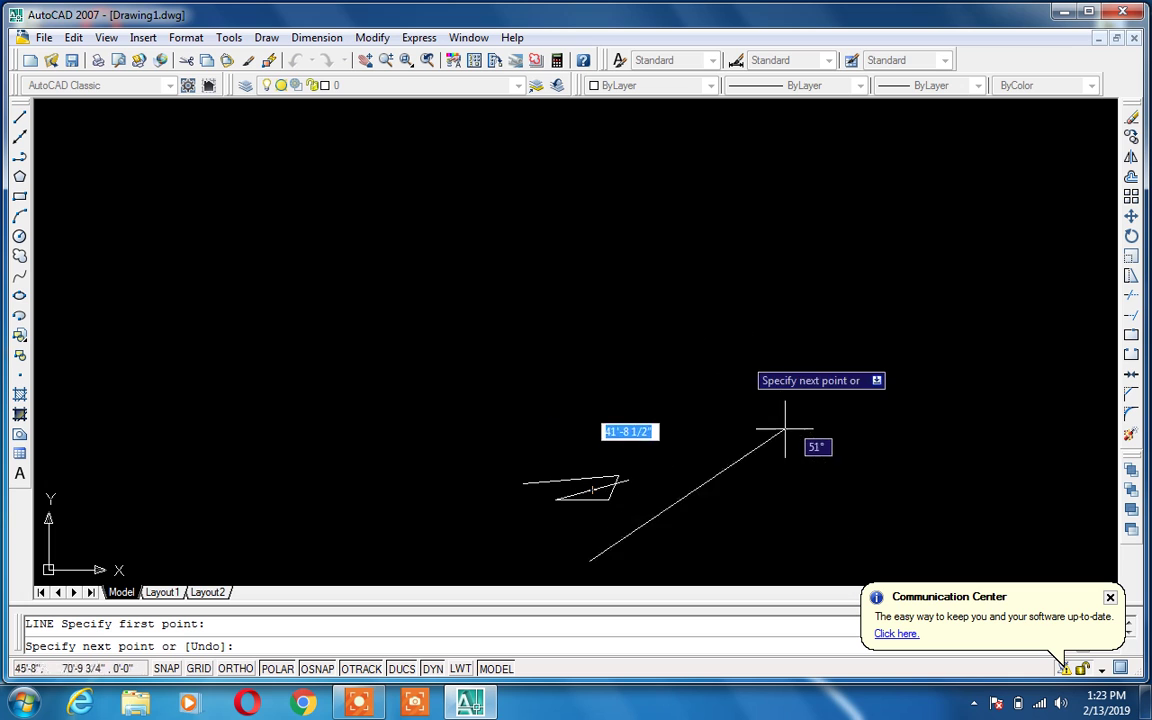
{"action": "scroll", "coordinate": [829, 525], "scroll_direction": "up", "scroll_amount": 3}
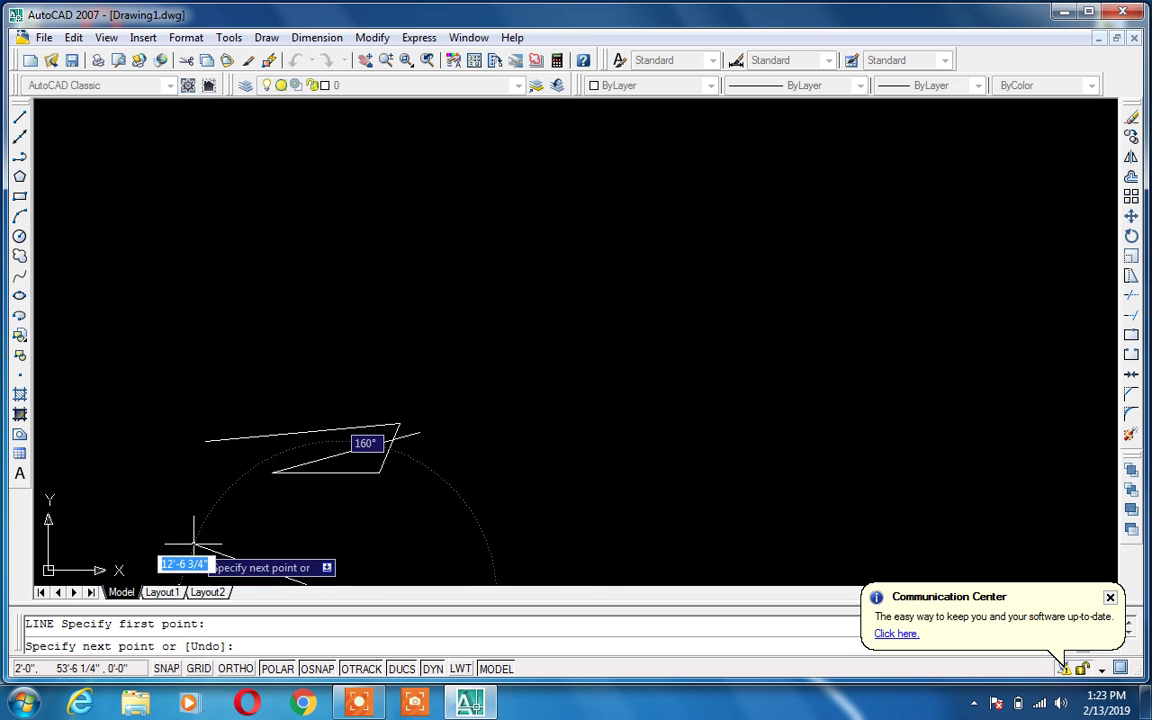
{"action": "scroll", "coordinate": [189, 556], "scroll_direction": "down", "scroll_amount": 2}
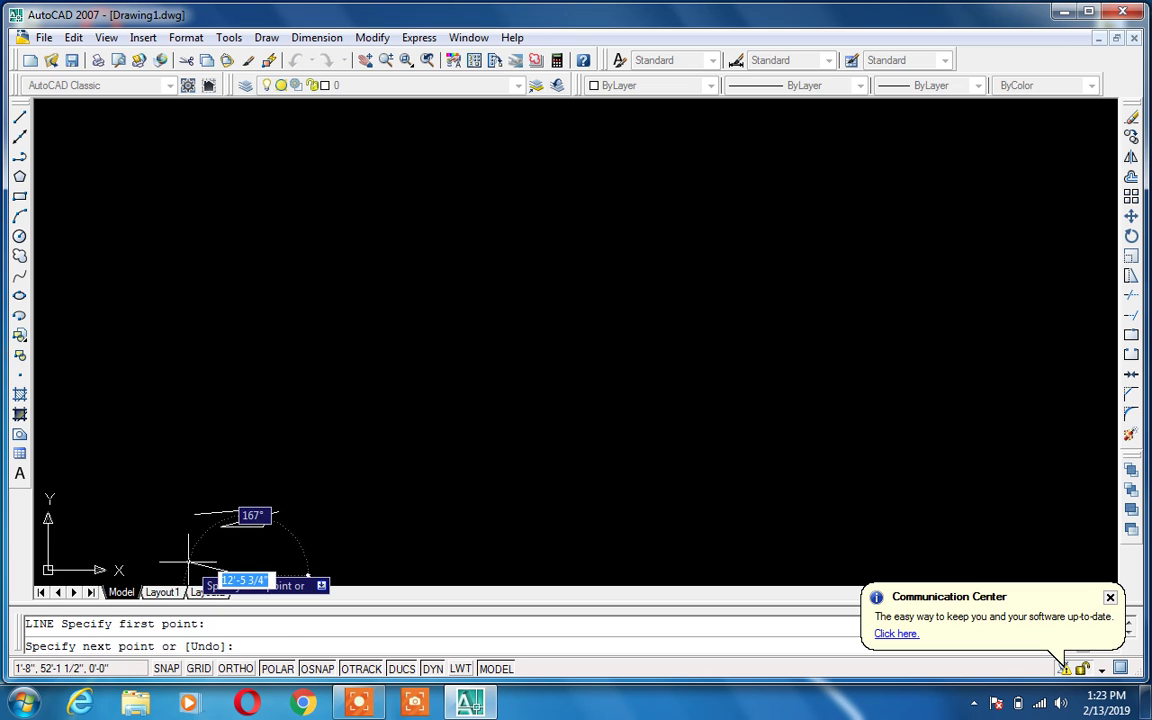
{"action": "key", "text": "Escape"}
Step: Preview polar tracking straight down at 270° from a second trial line start point below the segments, without placing an endpoint
{"action": "mouse_move", "coordinate": [192, 560]}
{"action": "middle_mouse_down"}
{"action": "mouse_move", "coordinate": [175, 553]}
{"action": "mouse_move", "coordinate": [405, 335]}
{"action": "mouse_move", "coordinate": [488, 323]}
{"action": "middle_mouse_up"}
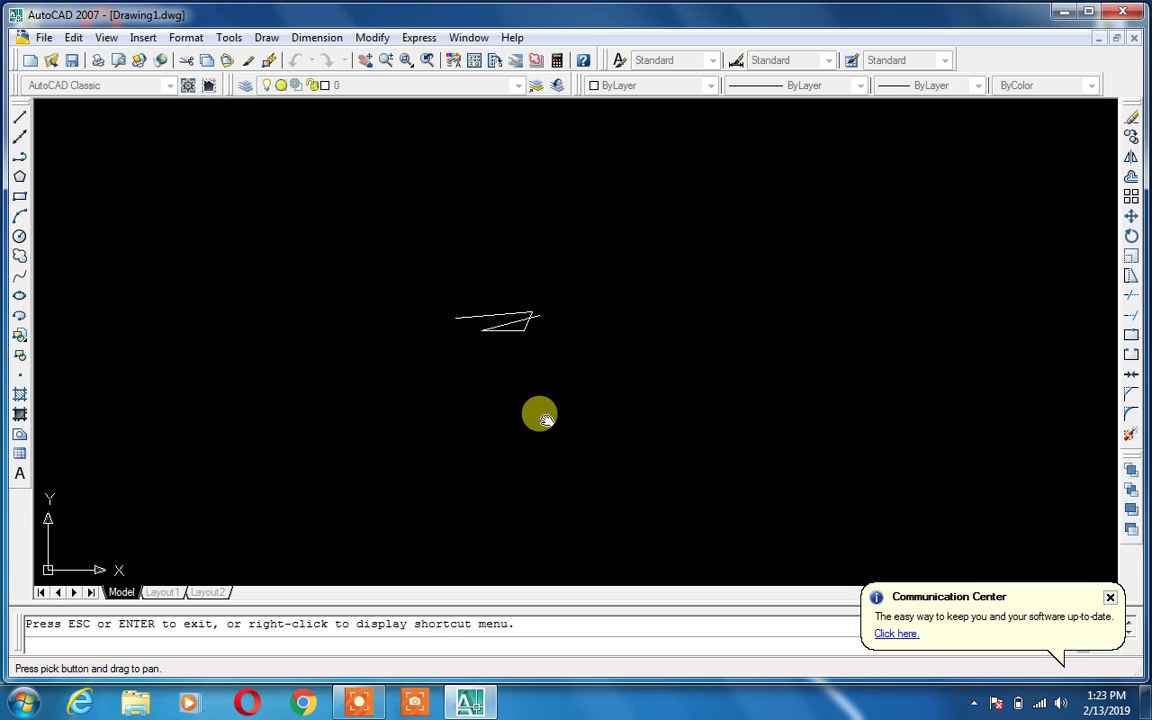
{"action": "key", "text": "Escape"}
{"action": "key", "text": "Escape"}
{"action": "type", "text": "l"}
{"action": "key", "text": "Return"}
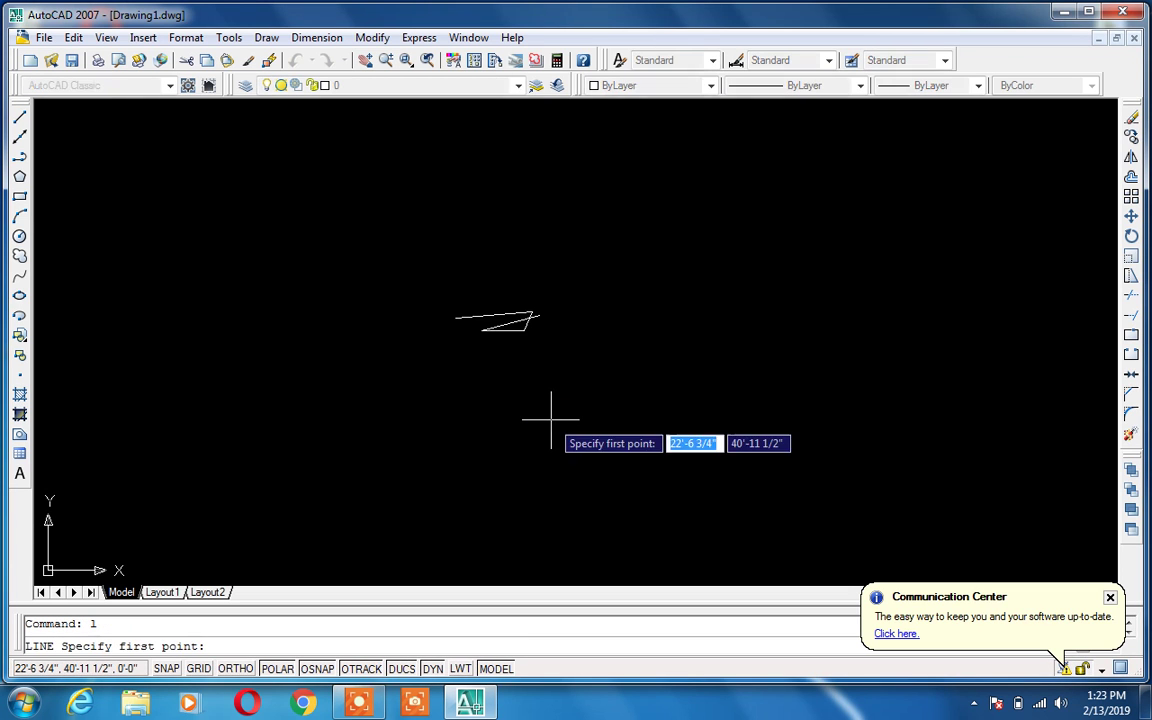
{"action": "left_click", "coordinate": [603, 435]}
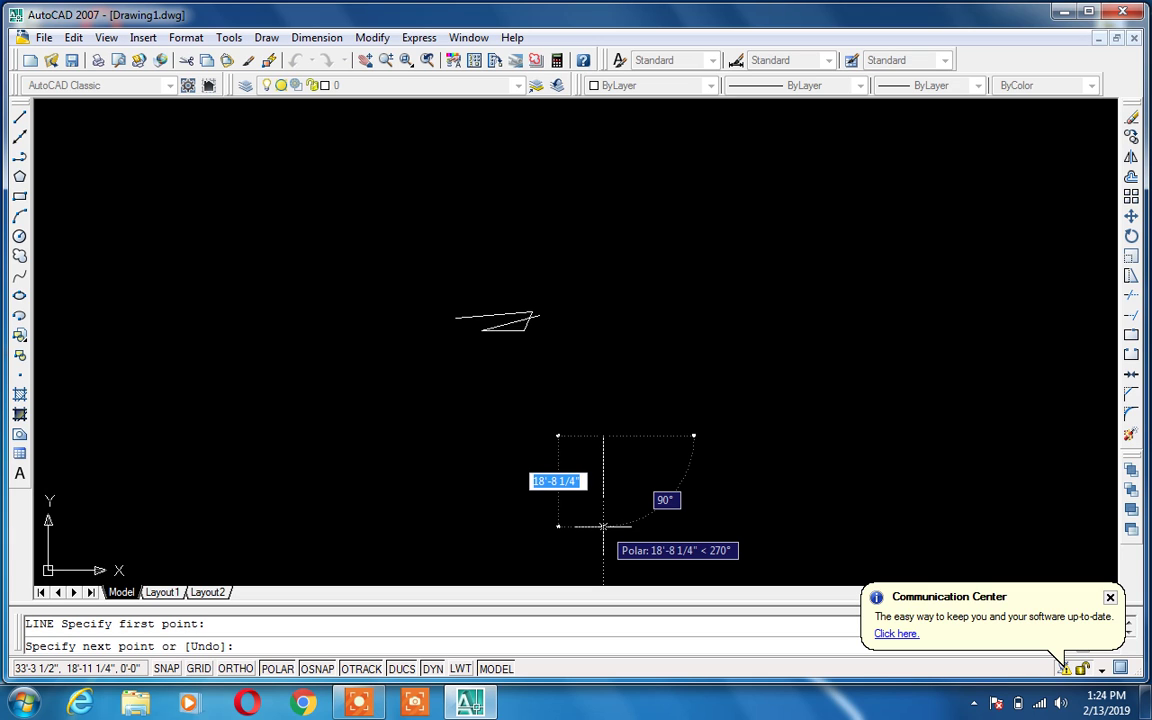
{"action": "key", "text": "Escape"}
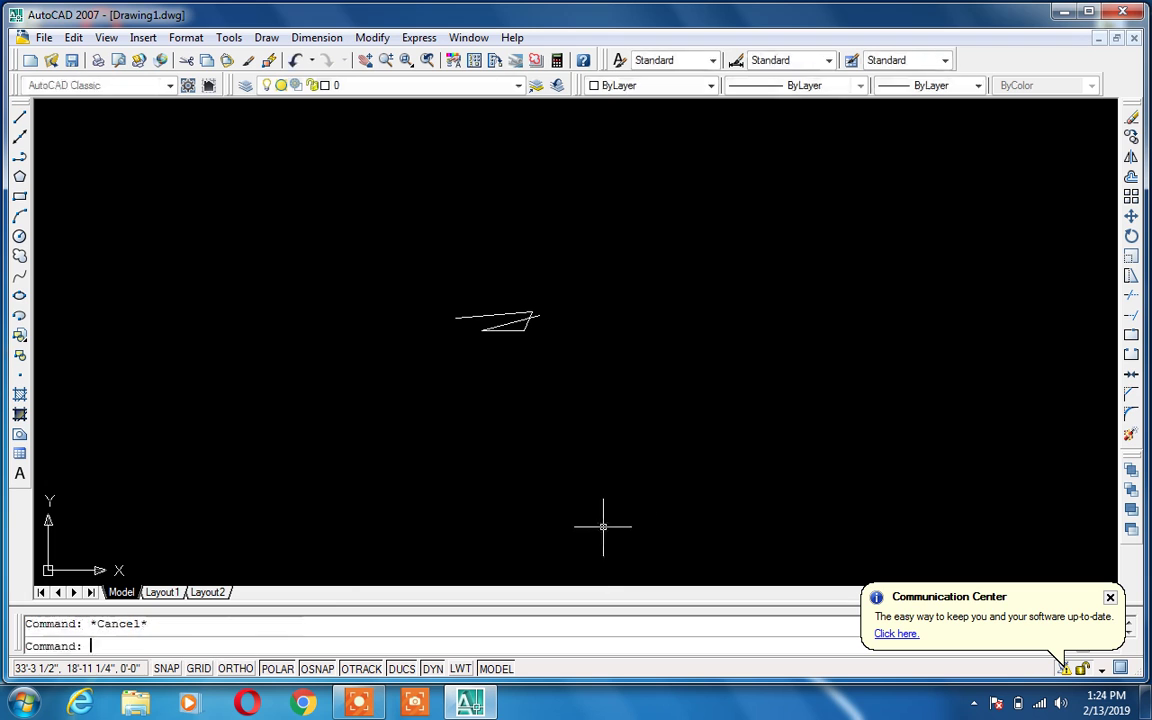
Step: Set the polar tracking increment angle to 10 in the drafting settings
{"action": "right_click", "coordinate": [285, 676]}
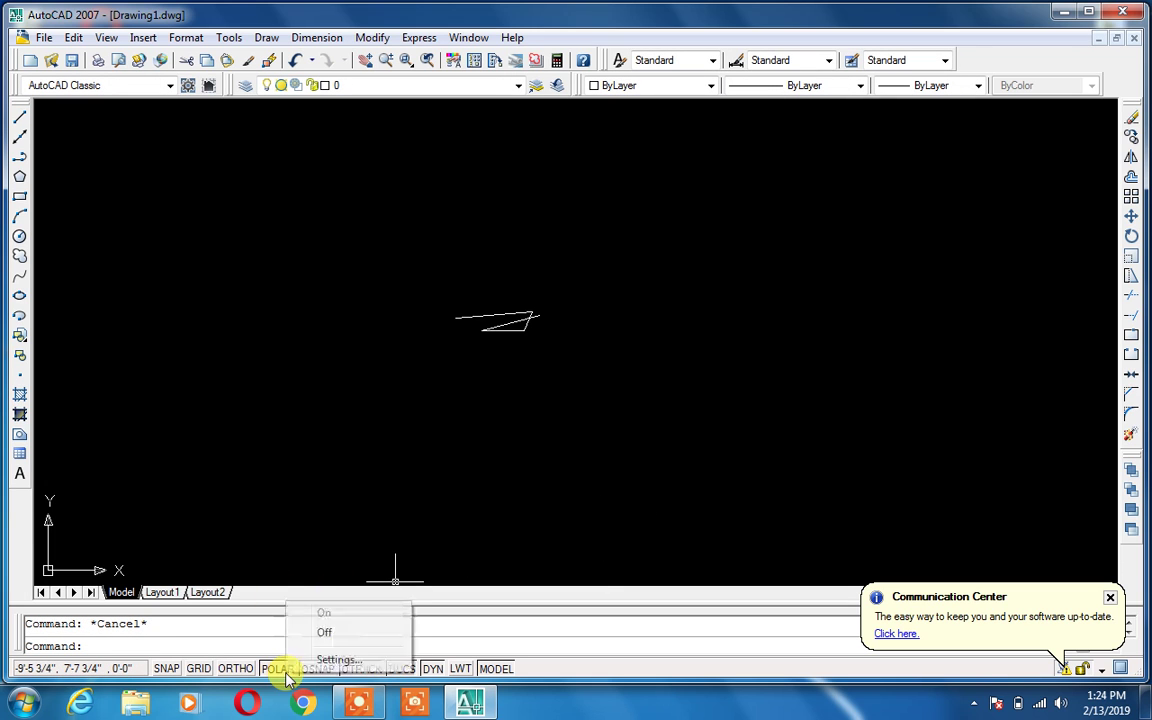
{"action": "left_click", "coordinate": [316, 658]}
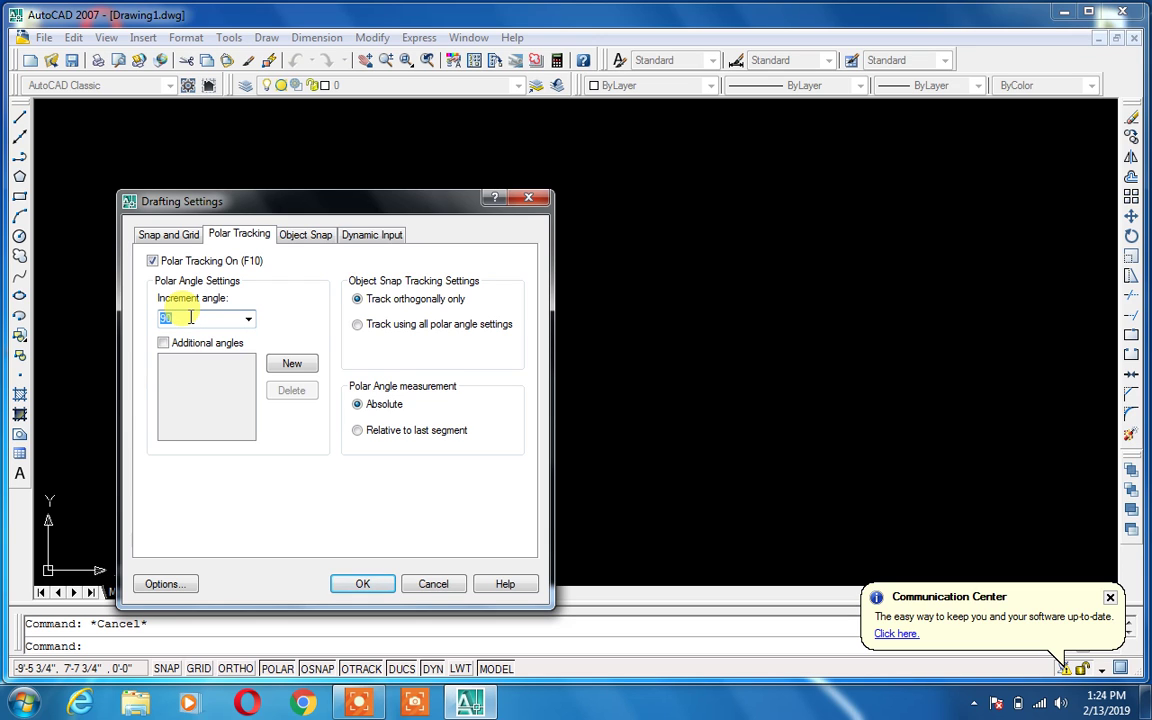
{"action": "type", "text": "1"}
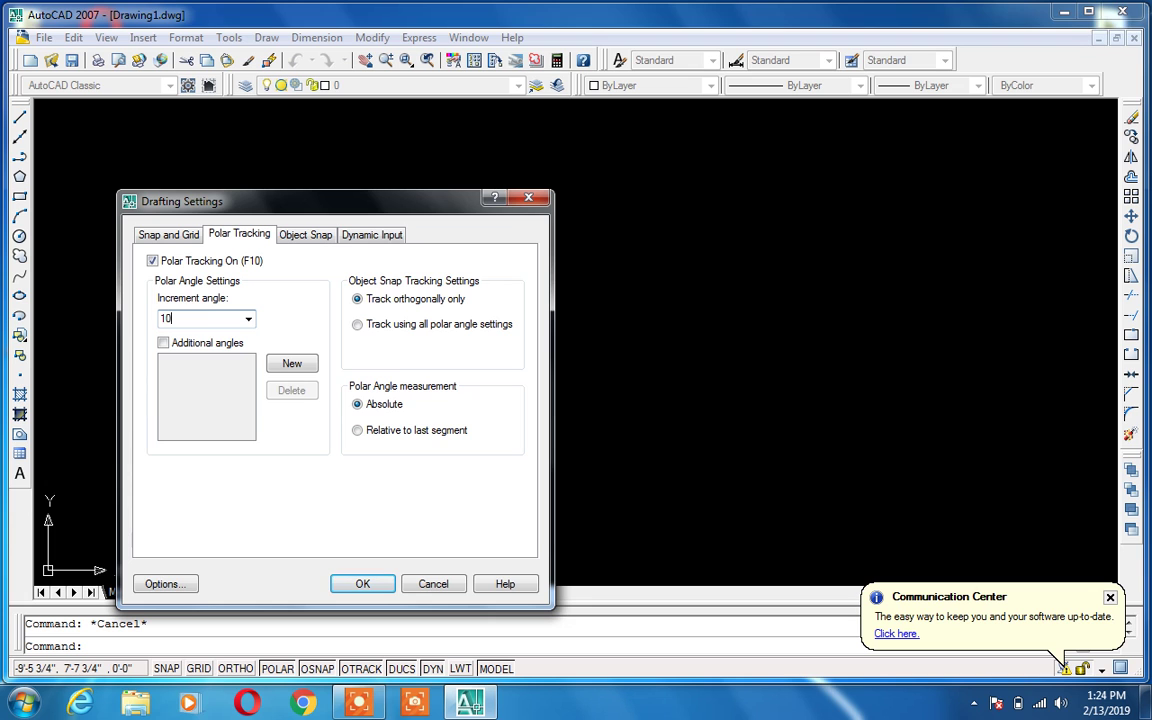
{"action": "left_click", "coordinate": [372, 584]}
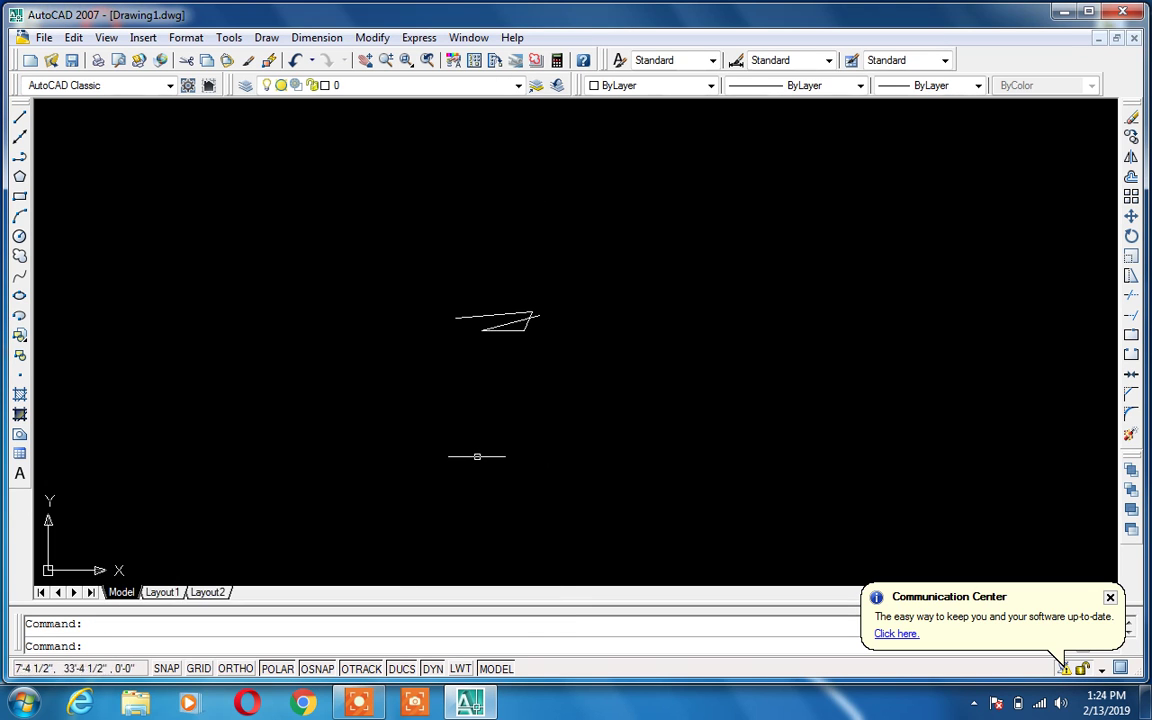
Step: Preview polar tracking with the 10° increment from a trial line start point in the empty area beside the segments, and cancel the line
{"action": "type", "text": "l"}
{"action": "key", "text": "Return"}
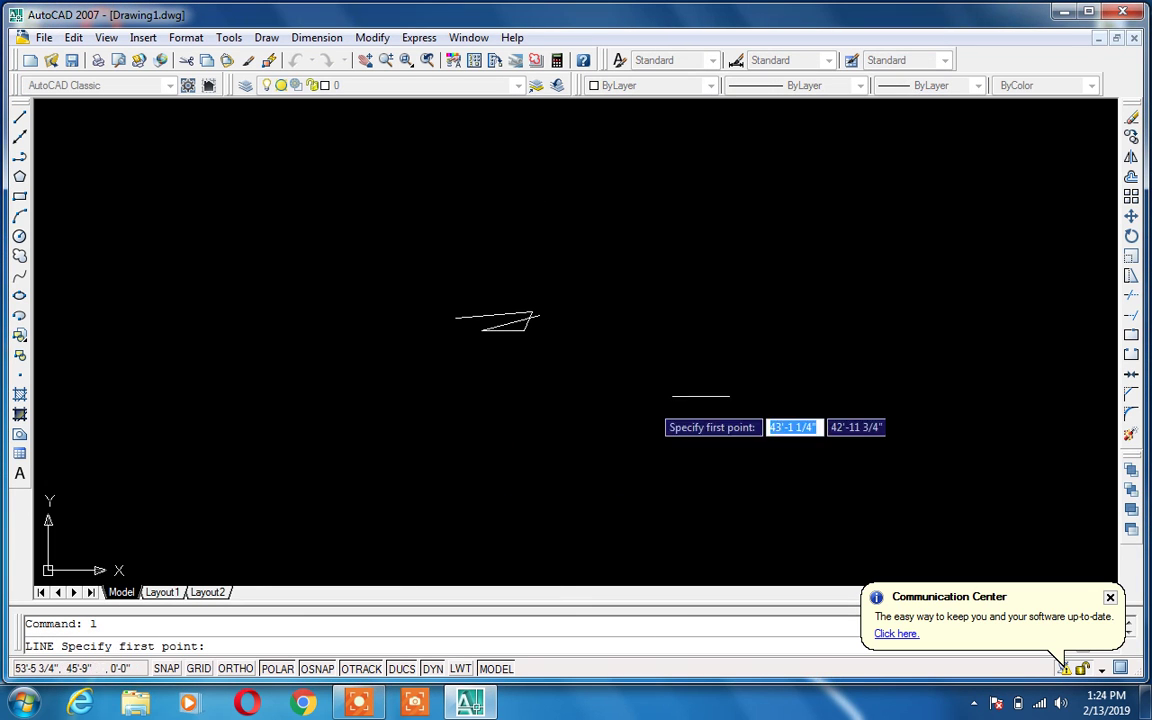
{"action": "left_click", "coordinate": [731, 450]}
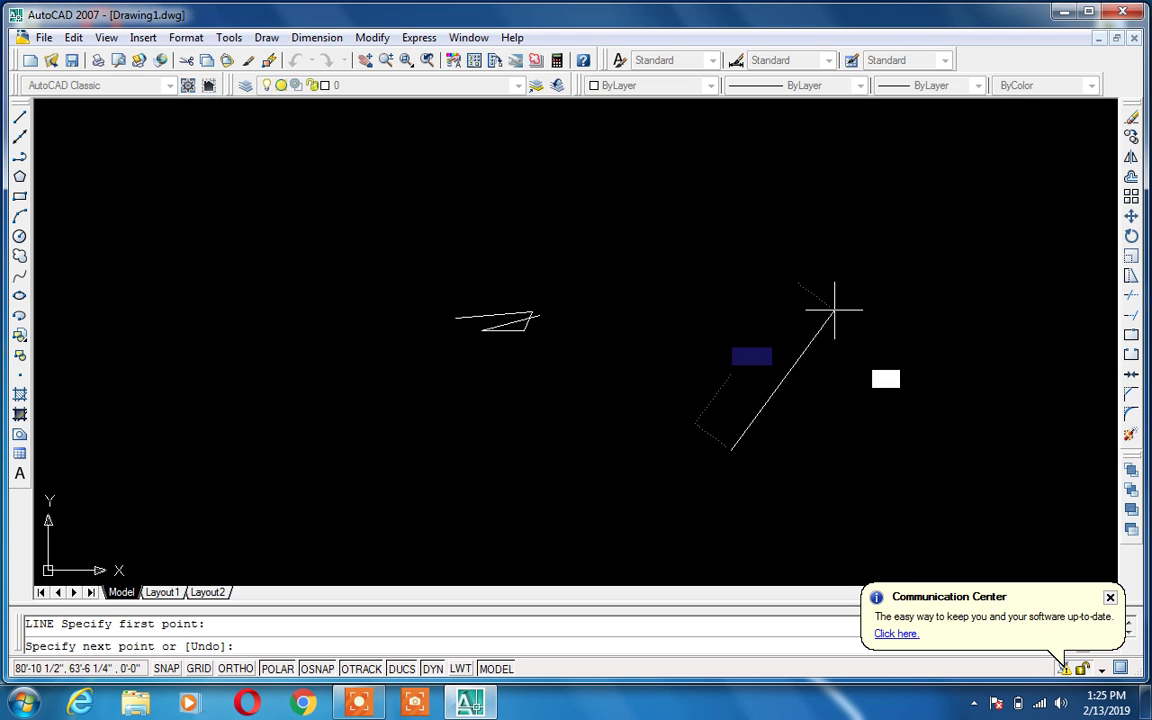
{"action": "key", "text": "Escape"}
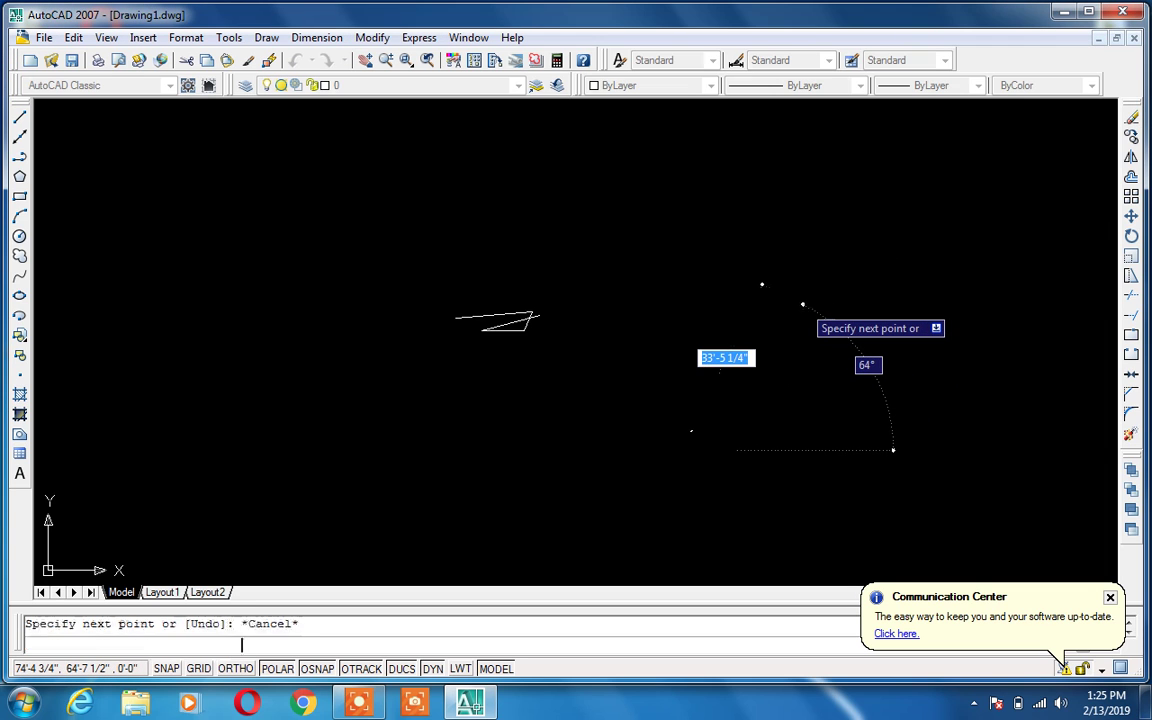
Step: Set the polar tracking increment angle to 90 degrees in the drafting settings
{"action": "right_click", "coordinate": [302, 664]}
{"action": "left_click", "coordinate": [311, 659]}
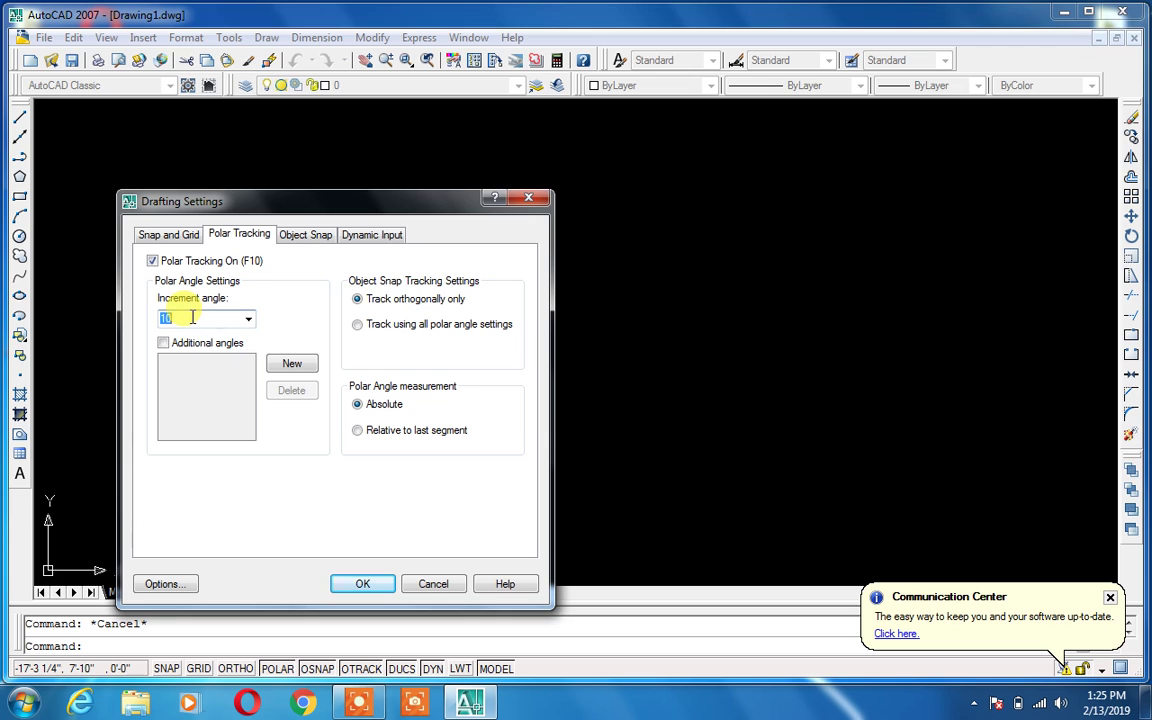
{"action": "type", "text": "9"}
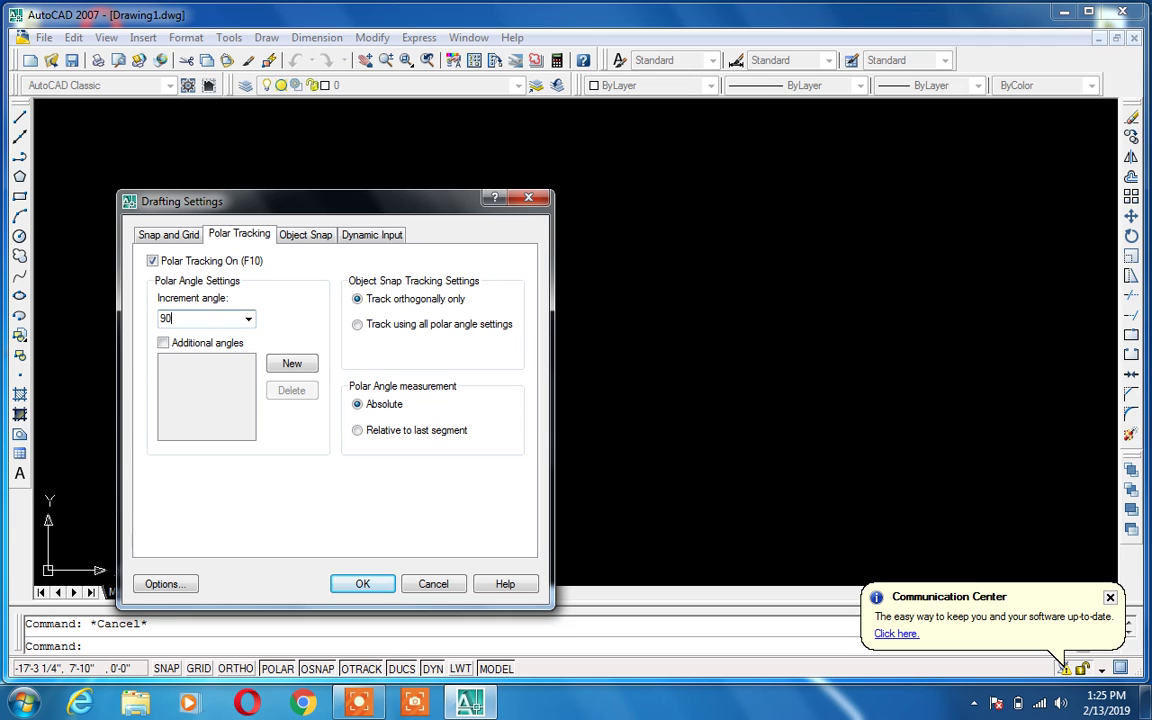
Step: Enable additional polar tracking angles, add 4, 15, 40 and 60 degrees, and apply the settings
{"action": "left_click", "coordinate": [177, 344]}
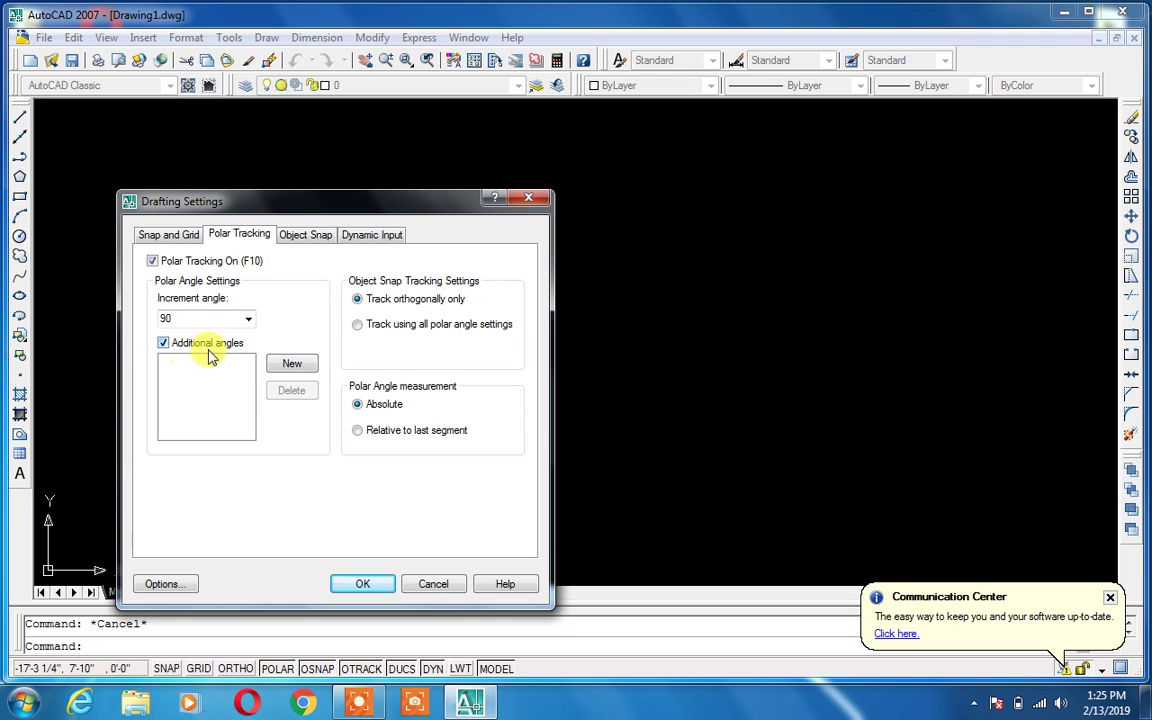
{"action": "left_click", "coordinate": [289, 364]}
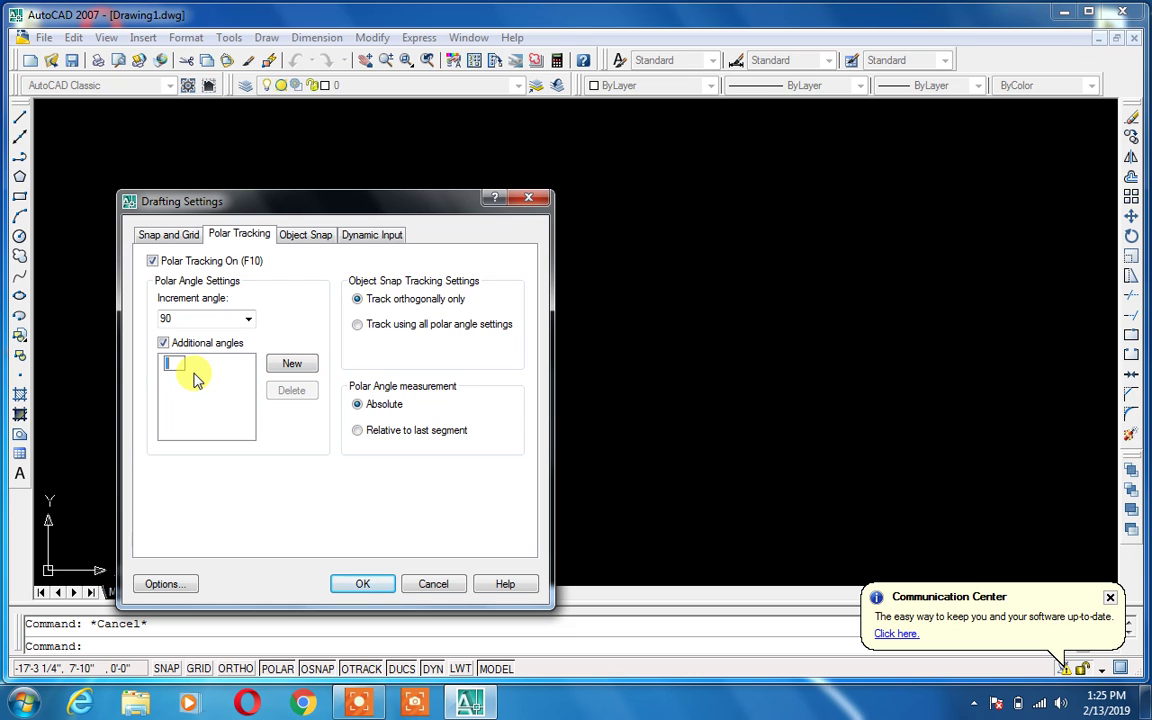
{"action": "type", "text": "4"}
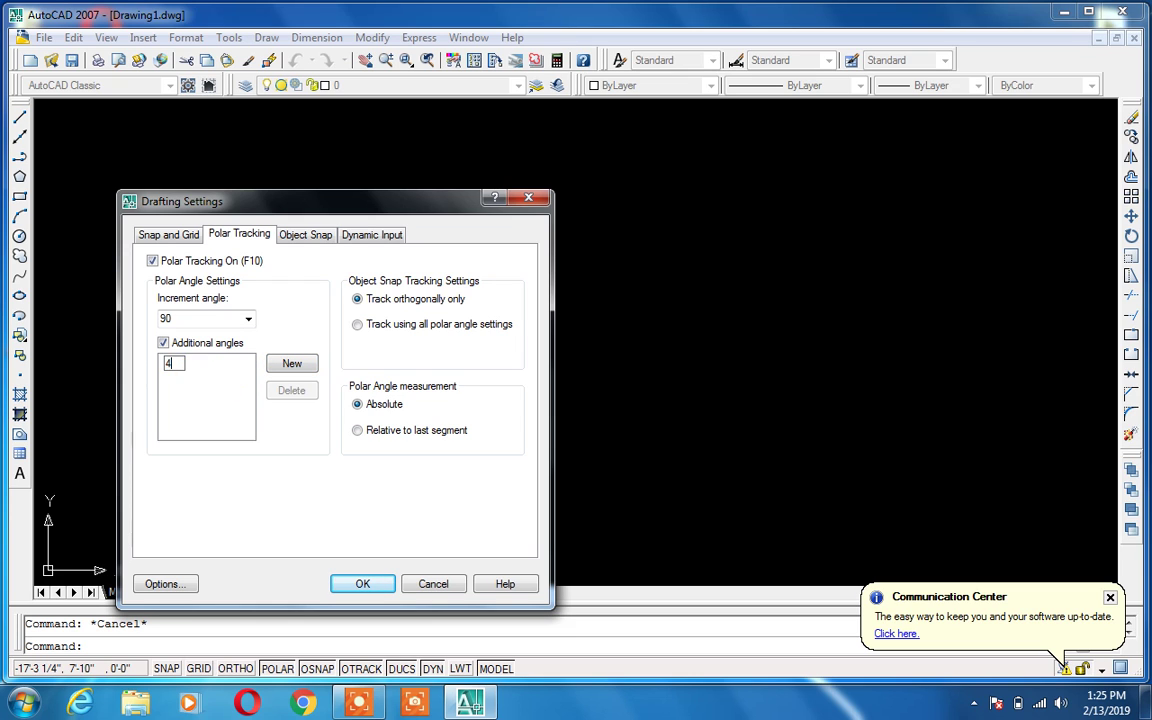
{"action": "left_click", "coordinate": [291, 363]}
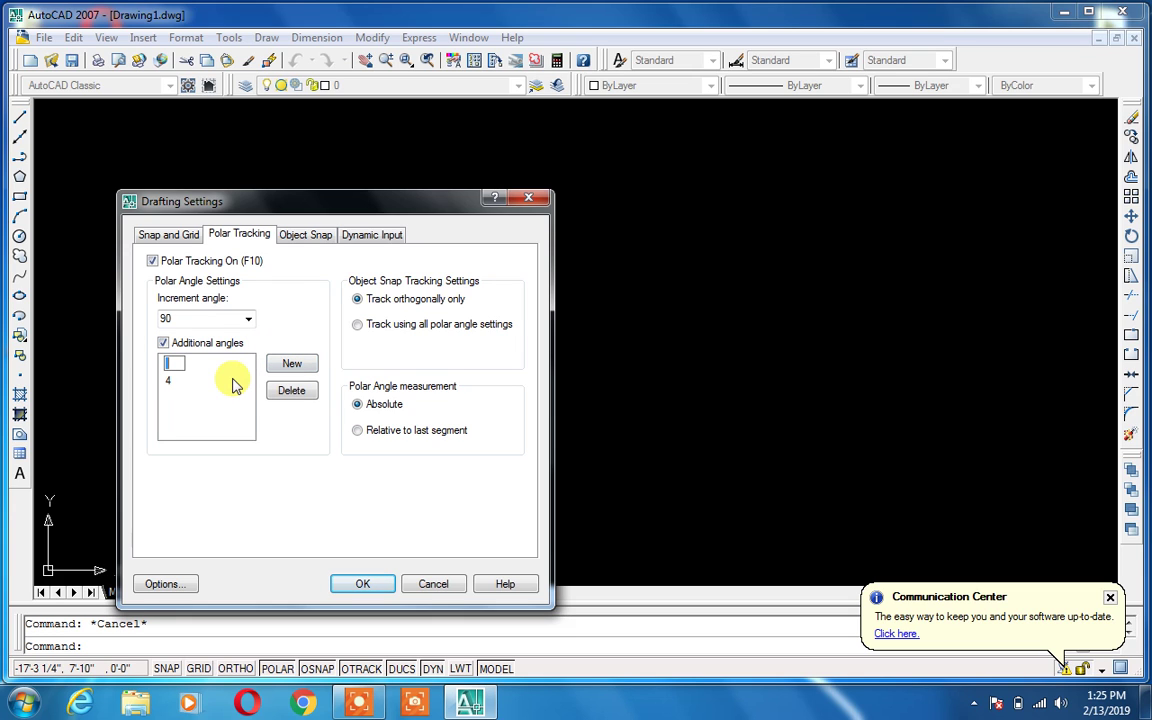
{"action": "type", "text": "1"}
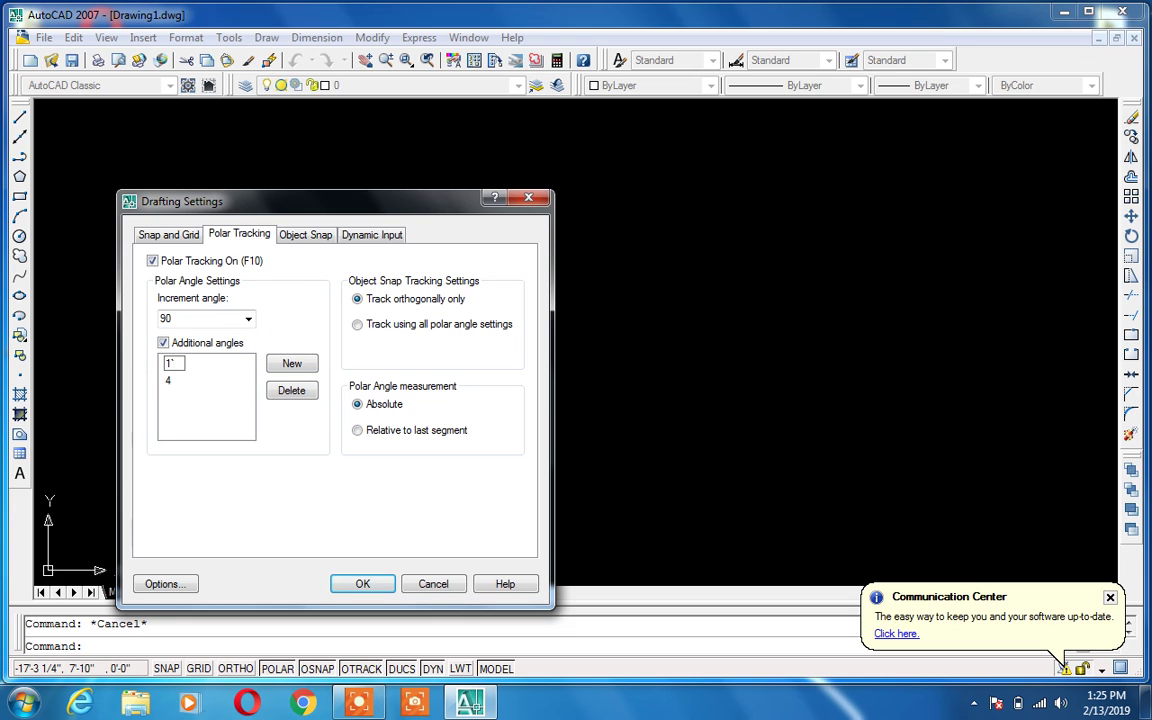
{"action": "type", "text": "5"}
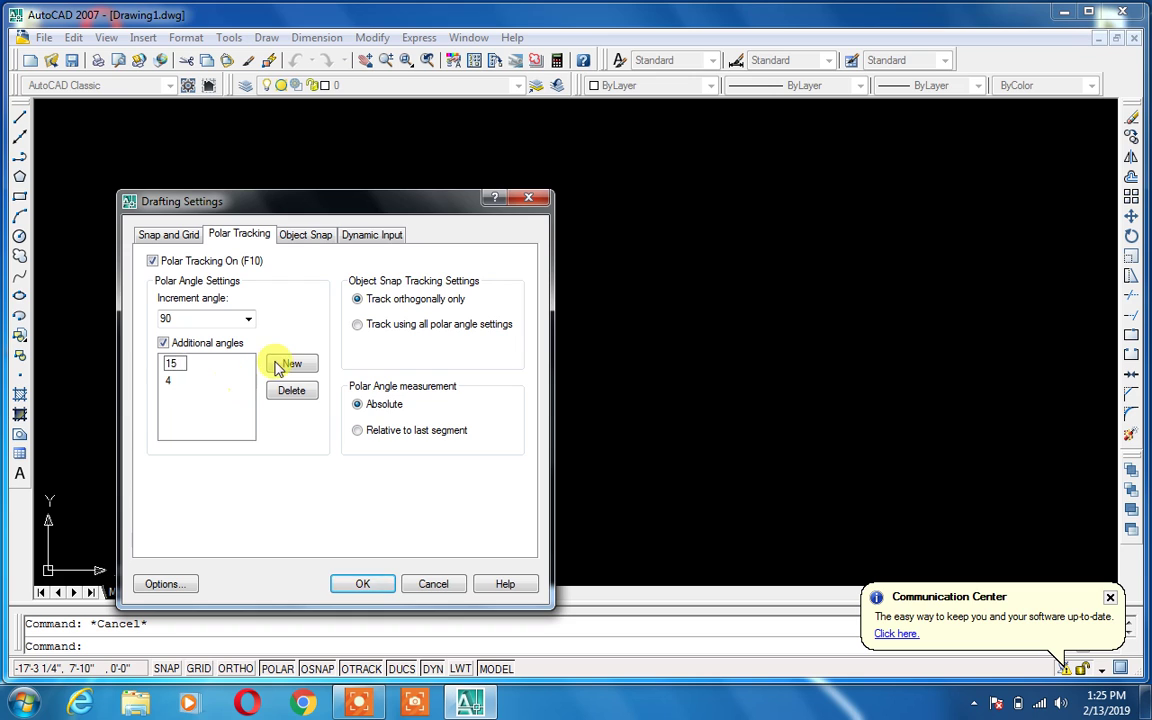
{"action": "type", "text": "40"}
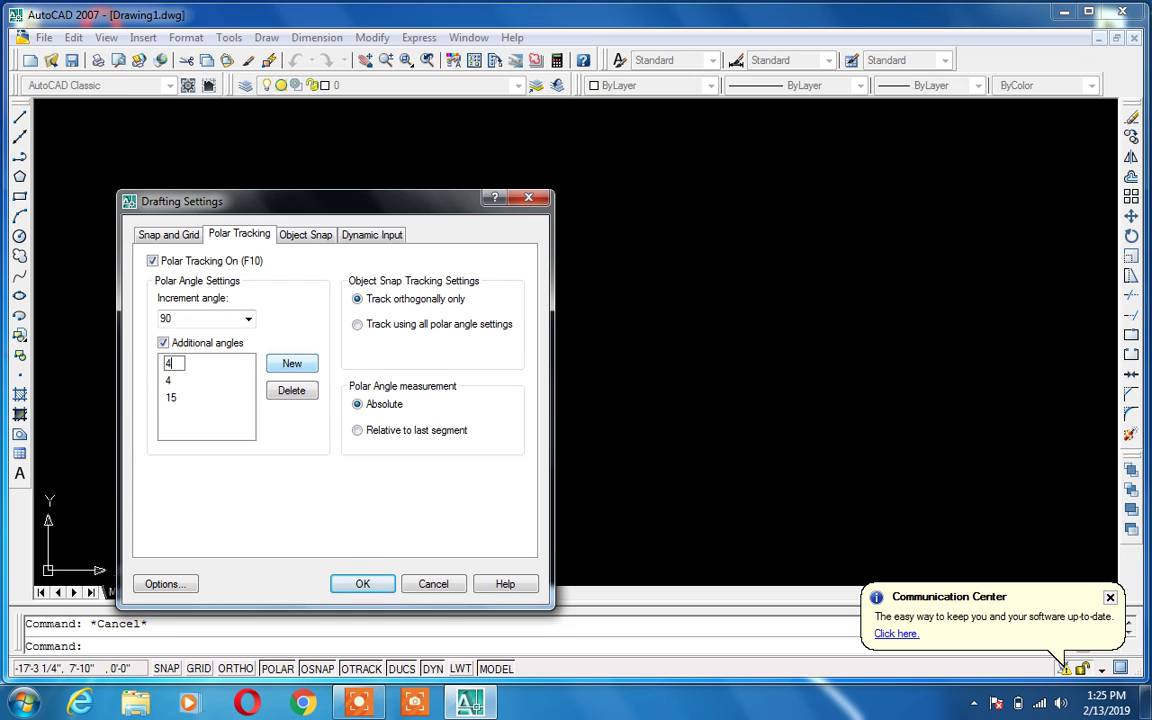
{"action": "left_click", "coordinate": [282, 366]}
{"action": "type", "text": "60"}
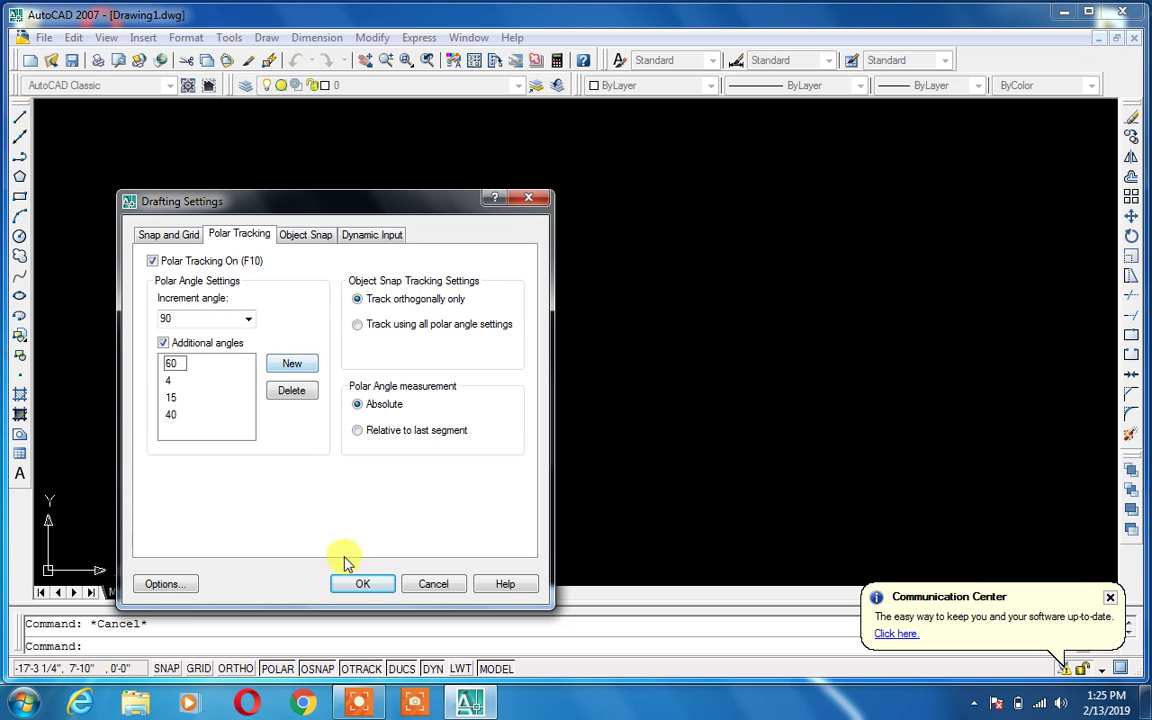
{"action": "left_click", "coordinate": [365, 585]}
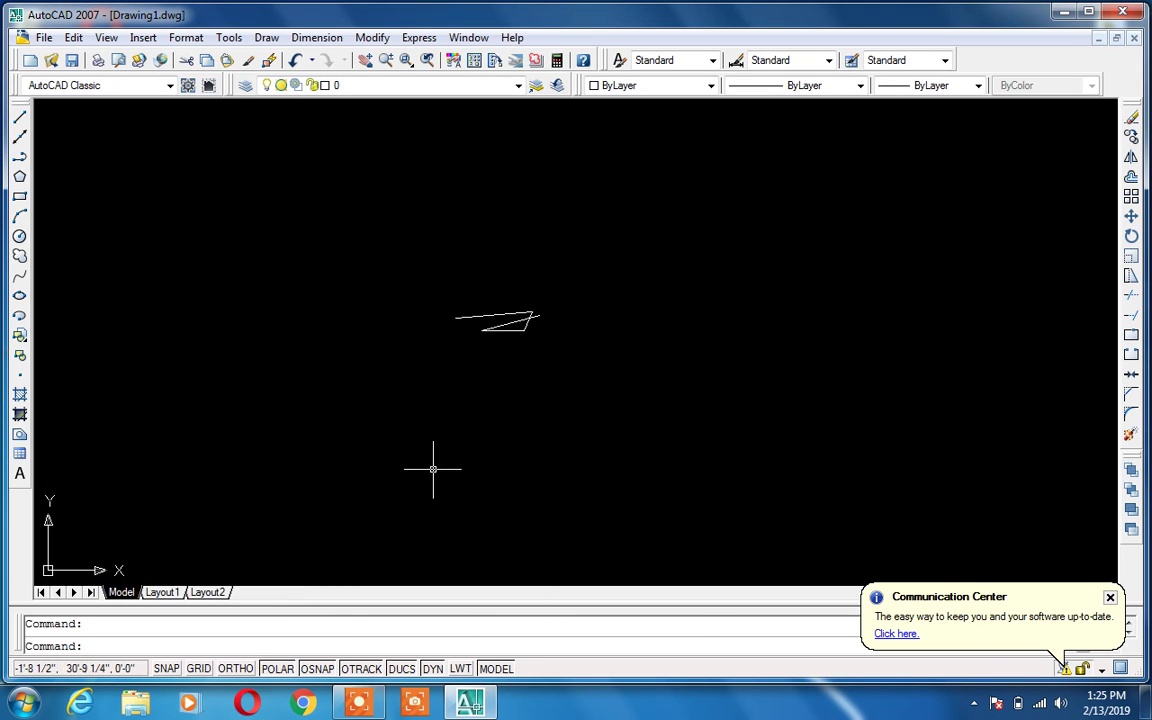
Step: Erase all the lines in the drawing
{"action": "left_click", "coordinate": [569, 252]}
{"action": "left_click", "coordinate": [430, 426]}
{"action": "key", "text": "Delete"}
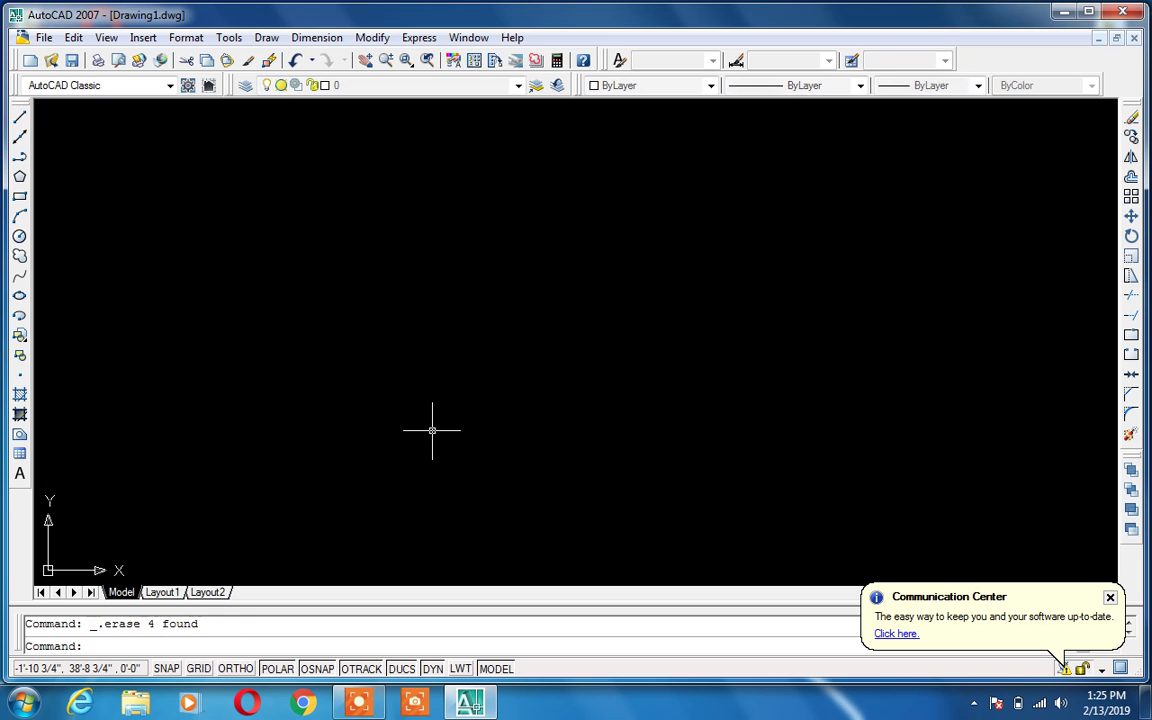
{"action": "type", "text": "l"}
{"action": "key", "text": "Return"}
{"action": "left_click", "coordinate": [403, 410]}
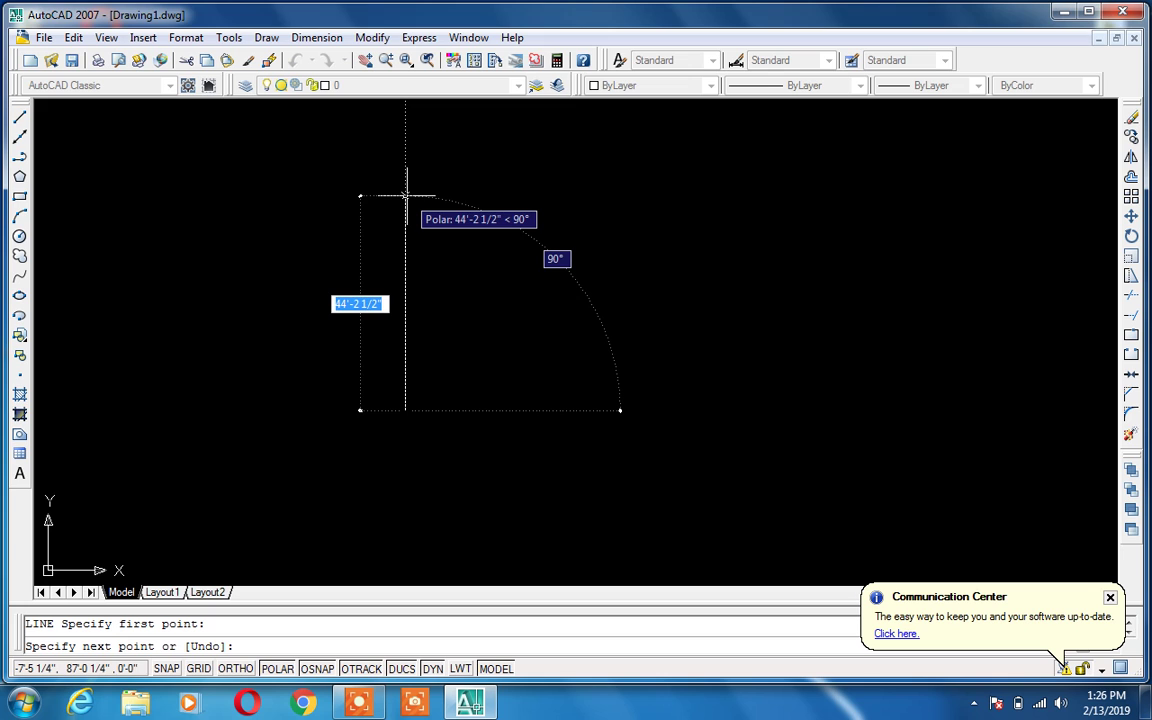
{"action": "key", "text": "Escape"}
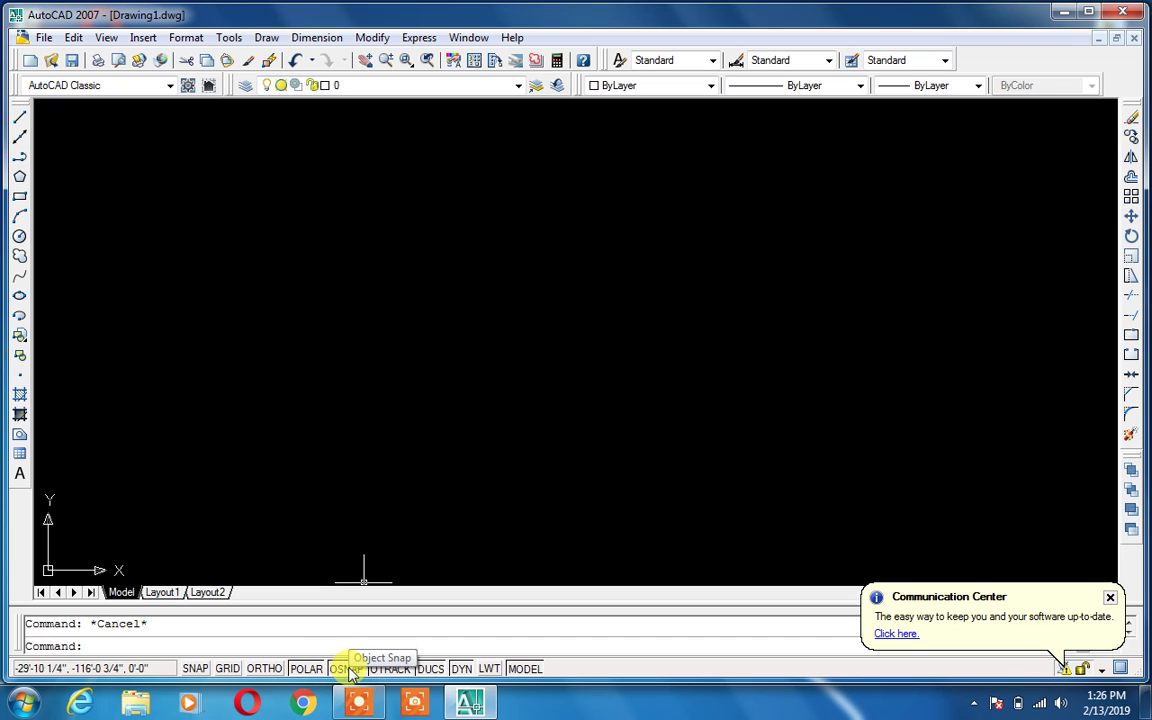
Step: Delete the additional polar tracking angles 60, 40, 15 and 4, disable additional angles, and apply the settings
{"action": "right_click", "coordinate": [300, 669]}
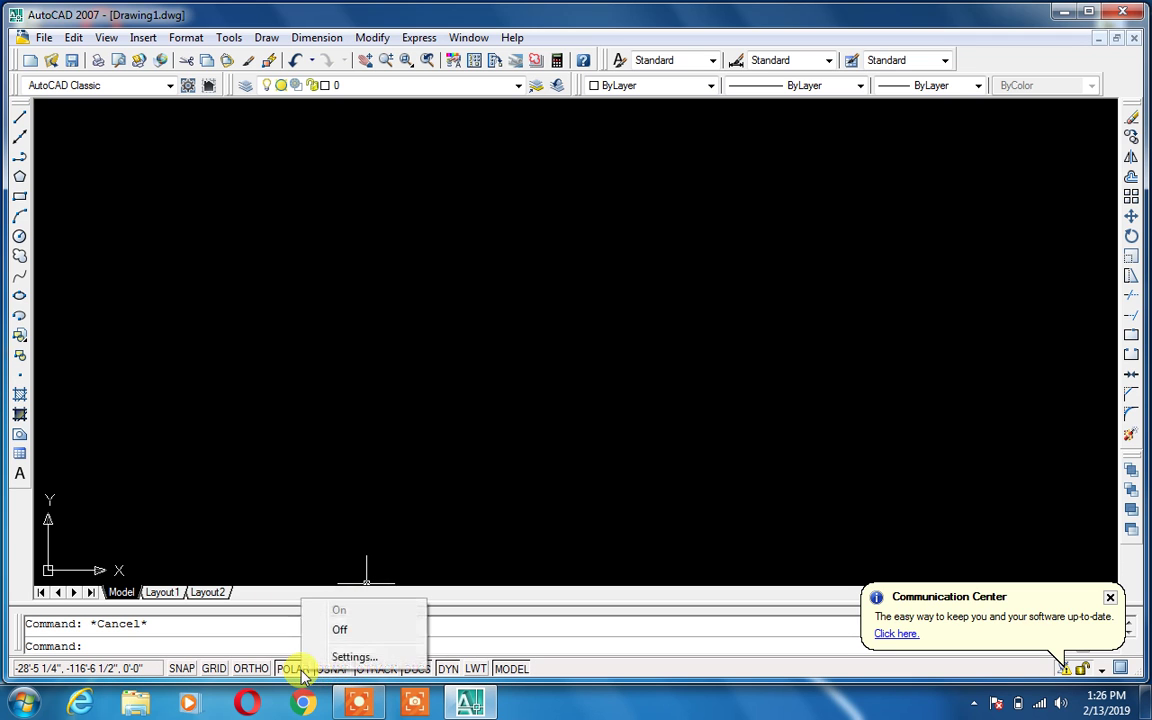
{"action": "left_click", "coordinate": [345, 658]}
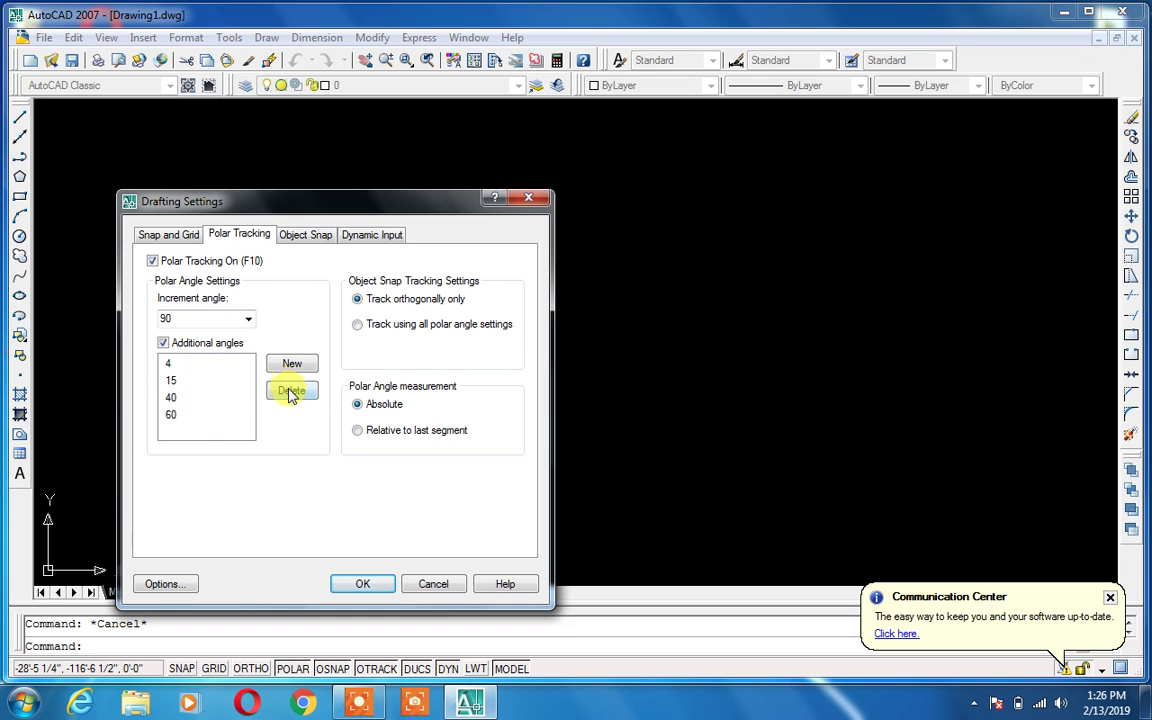
{"action": "left_click", "coordinate": [190, 414]}
{"action": "left_click", "coordinate": [306, 392]}
{"action": "left_click", "coordinate": [170, 397]}
{"action": "left_click", "coordinate": [272, 396]}
{"action": "left_click", "coordinate": [170, 380]}
{"action": "left_click", "coordinate": [290, 391]}
{"action": "left_click", "coordinate": [170, 365]}
{"action": "left_click", "coordinate": [300, 390]}
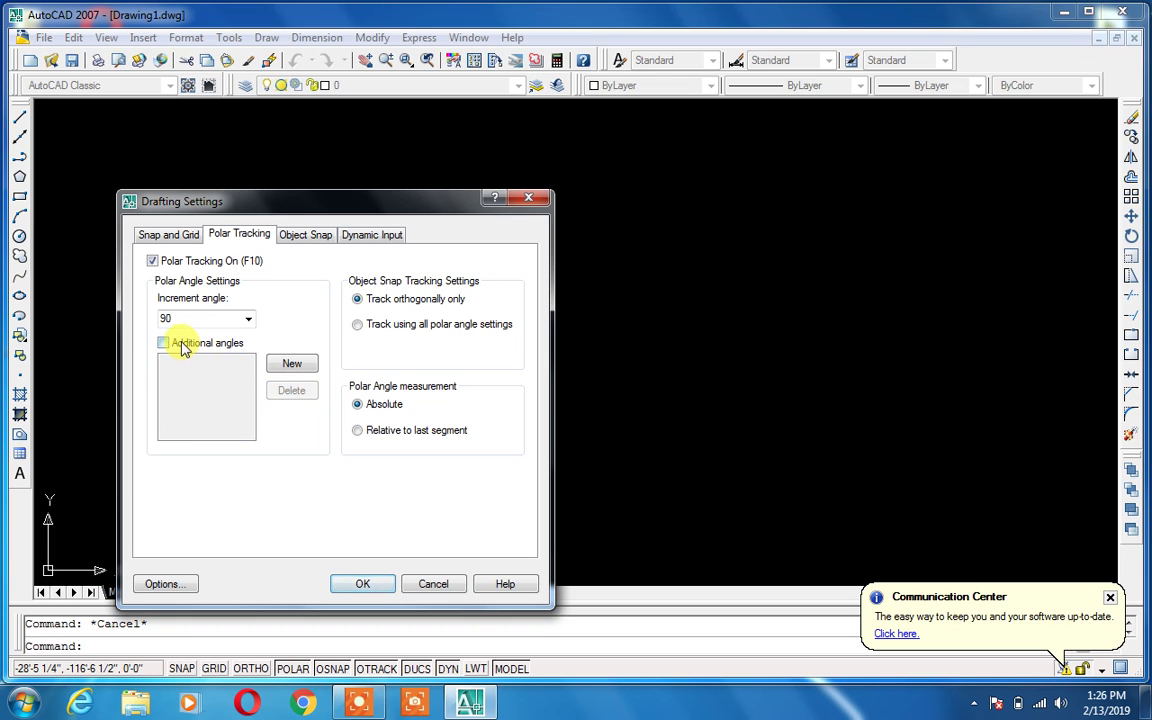
{"action": "left_click", "coordinate": [365, 586]}
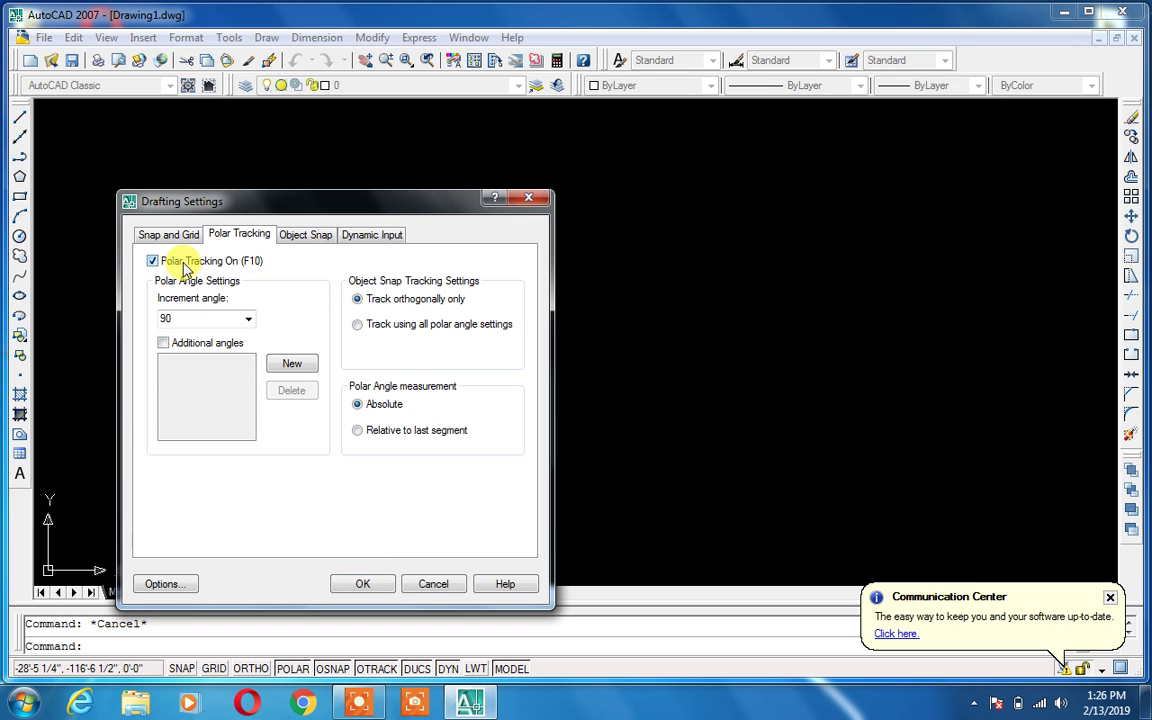
{"action": "left_click", "coordinate": [375, 588]}
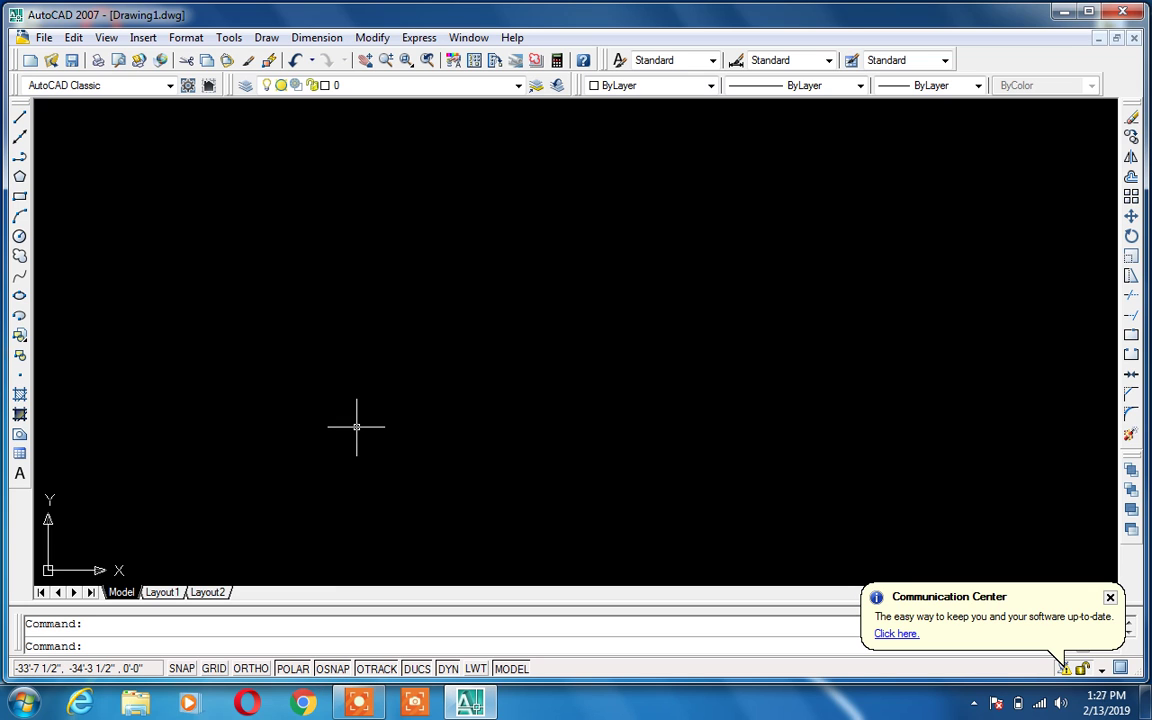
Step: Draw a horizontal line about 86' long at 0 degrees in the lower middle of the empty drawing
{"action": "type", "text": "l"}
{"action": "key", "text": "Return"}
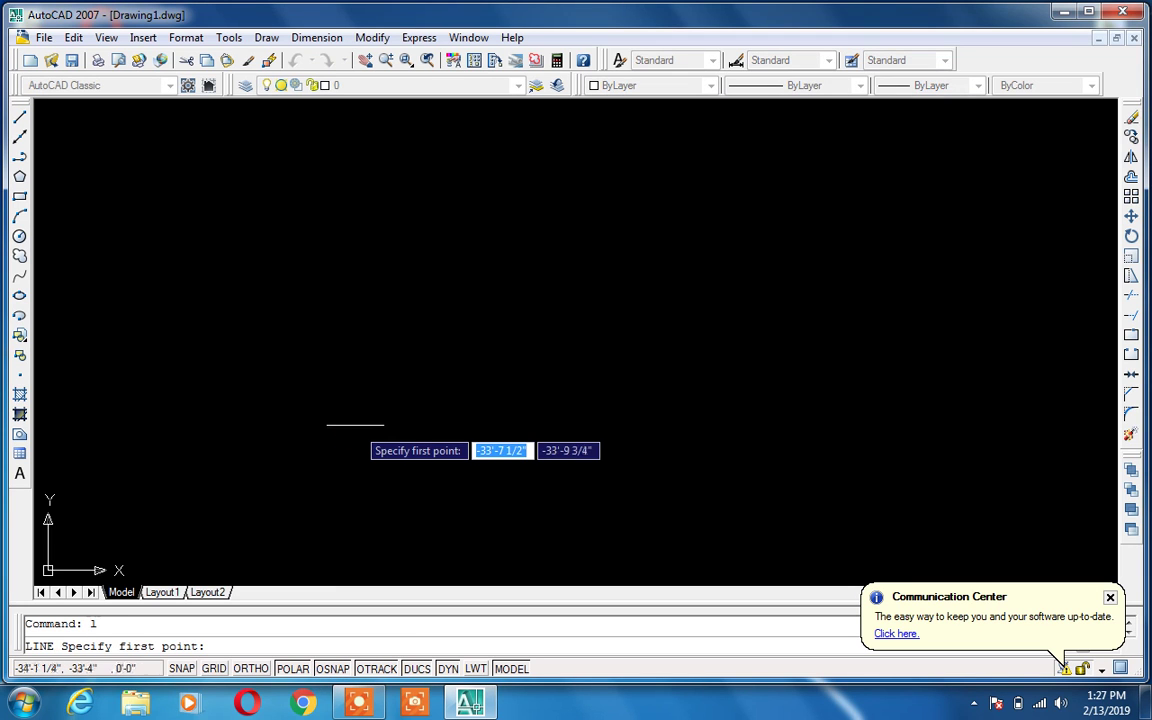
{"action": "left_click", "coordinate": [350, 424]}
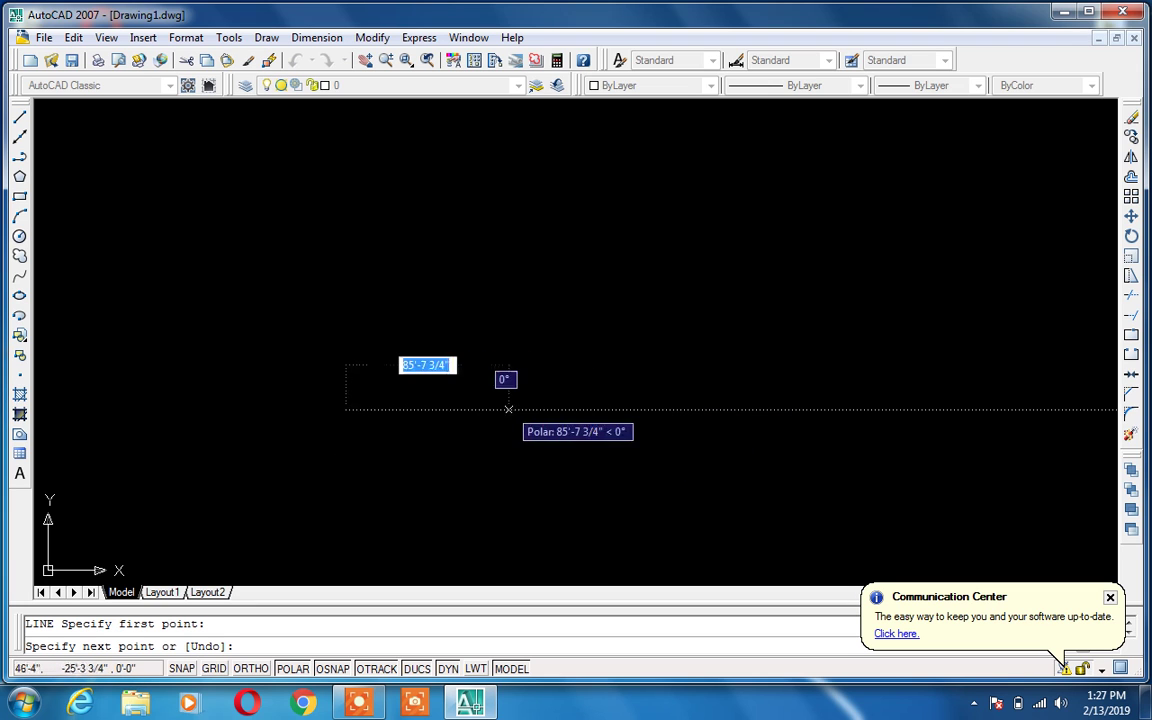
{"action": "left_click", "coordinate": [507, 409]}
{"action": "key", "text": "Return"}
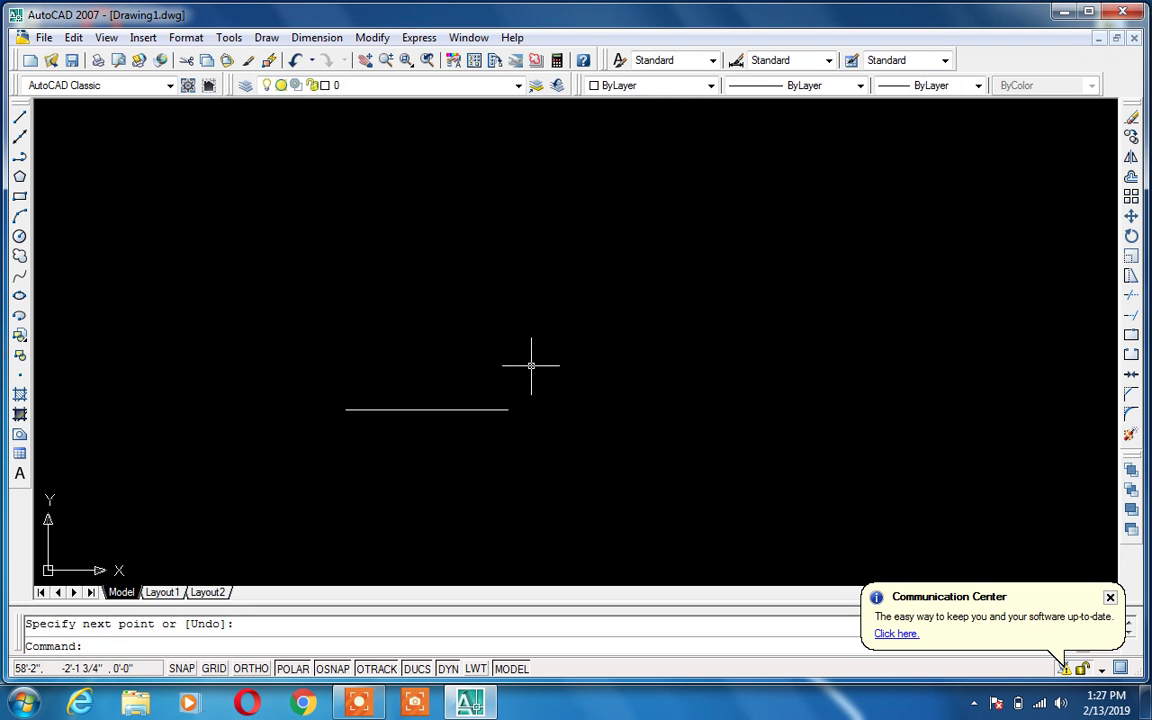
Step: Draw a vertical line about 65' long upward from the right endpoint of the horizontal line
{"action": "type", "text": "l"}
{"action": "key", "text": "Return"}
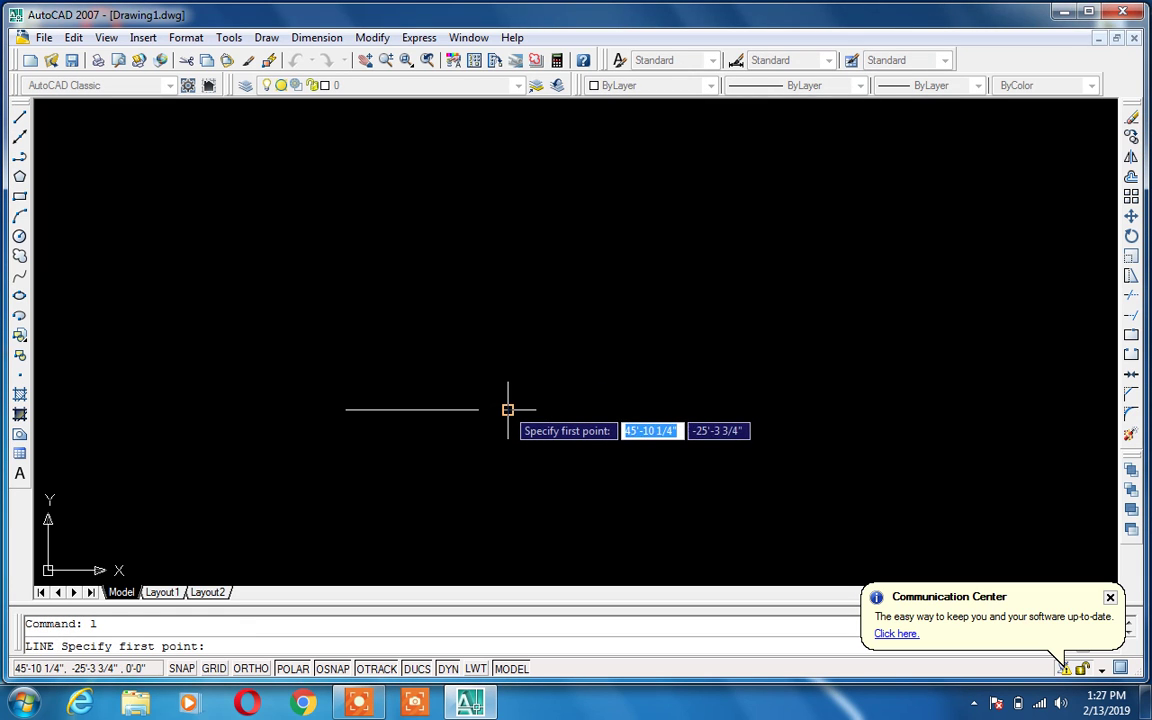
{"action": "left_click", "coordinate": [507, 409]}
{"action": "left_click", "coordinate": [507, 286]}
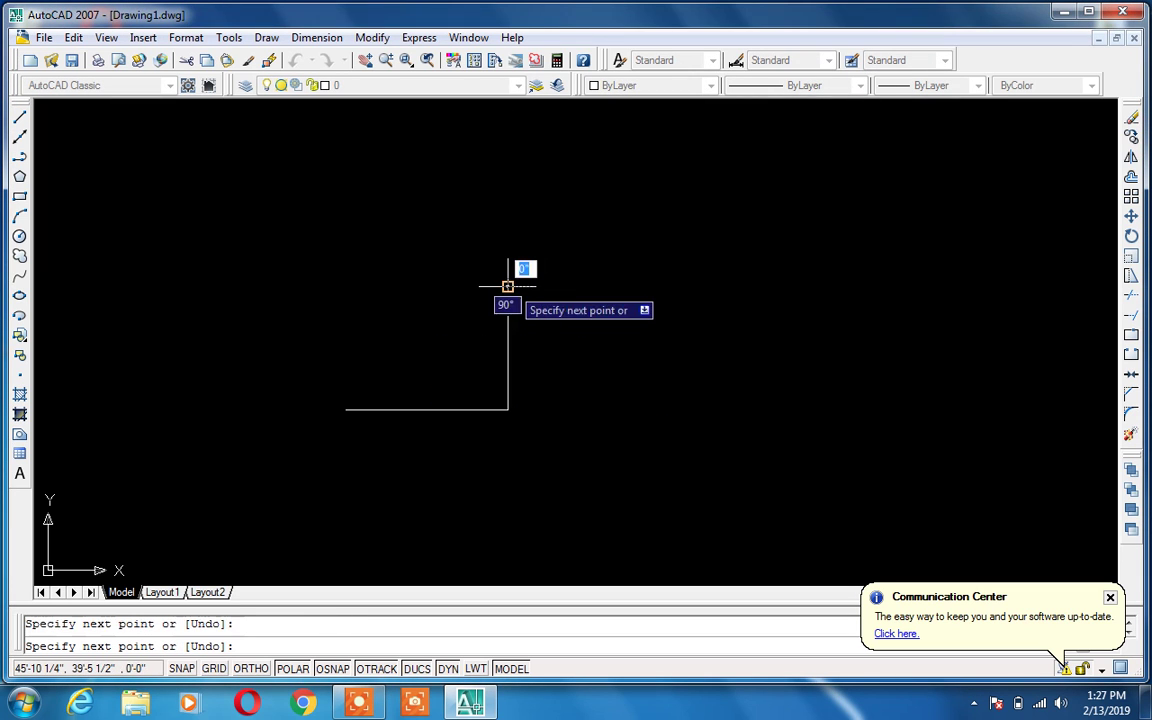
{"action": "key", "text": "Return"}
Step: Draw a slightly rising slanted line to the right from the upper endpoint of the vertical line
{"action": "key", "text": "Return"}
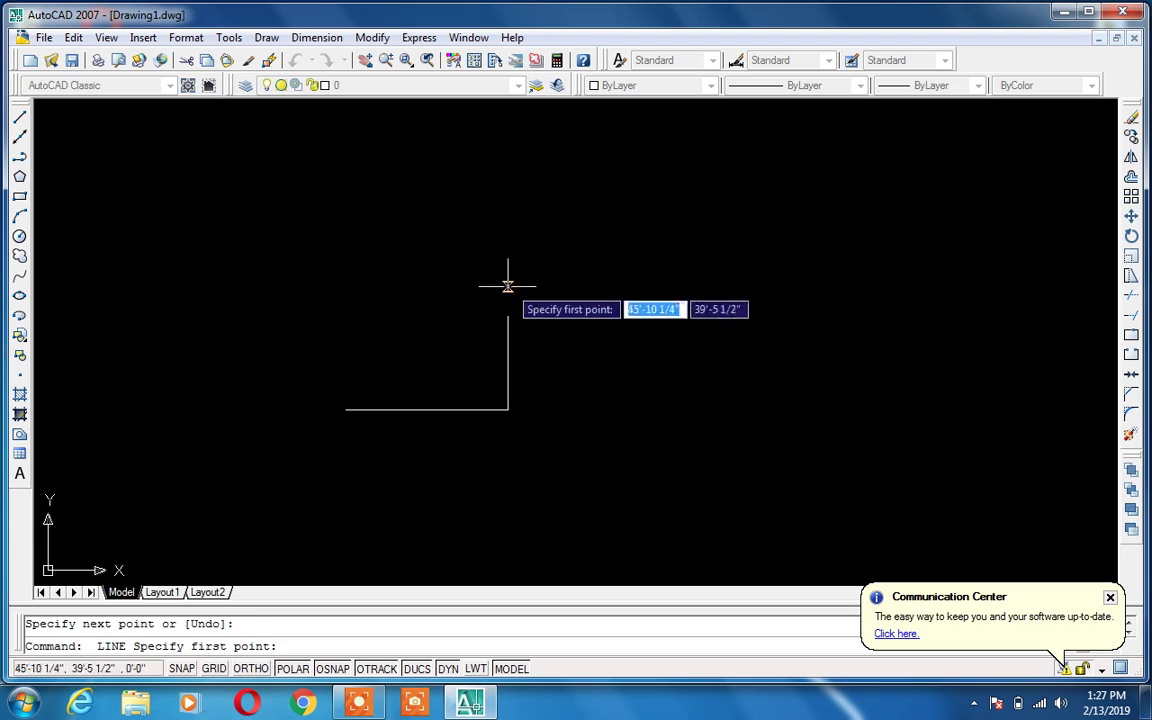
{"action": "left_click", "coordinate": [507, 286]}
{"action": "left_click", "coordinate": [650, 264]}
{"action": "key", "text": "Return"}
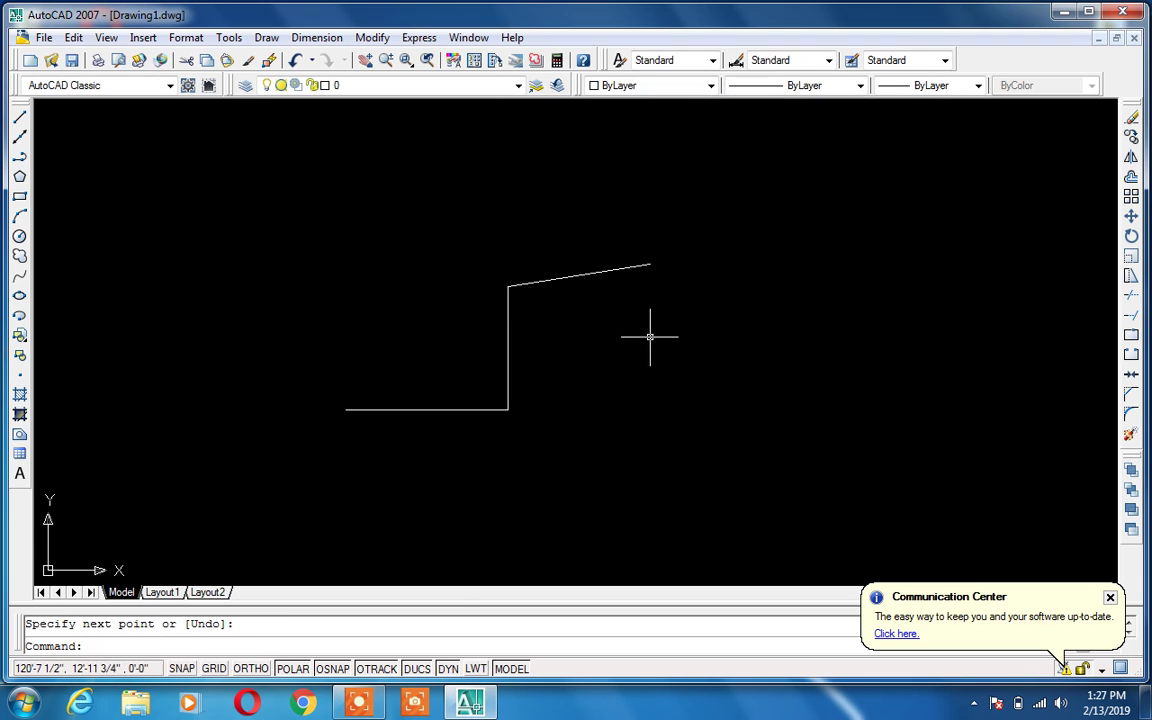
Step: Turn off Object Snap in the drafting settings, leaving all the snap modes selected
{"action": "right_click", "coordinate": [336, 668]}
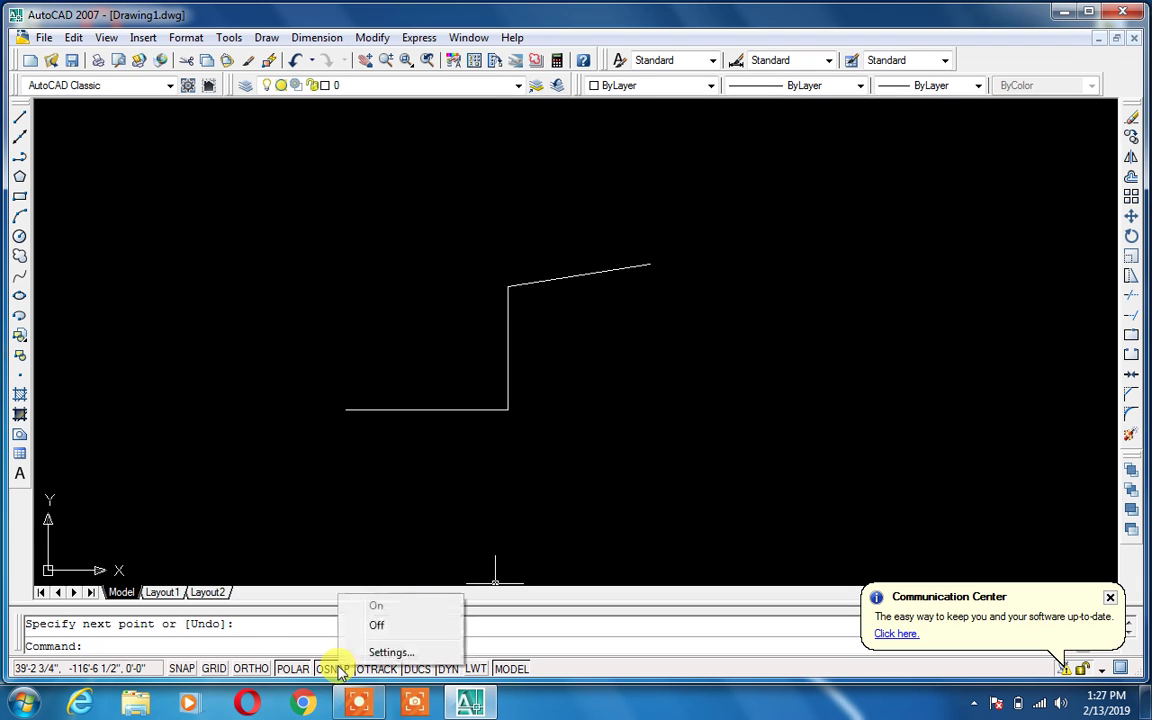
{"action": "left_click", "coordinate": [369, 654]}
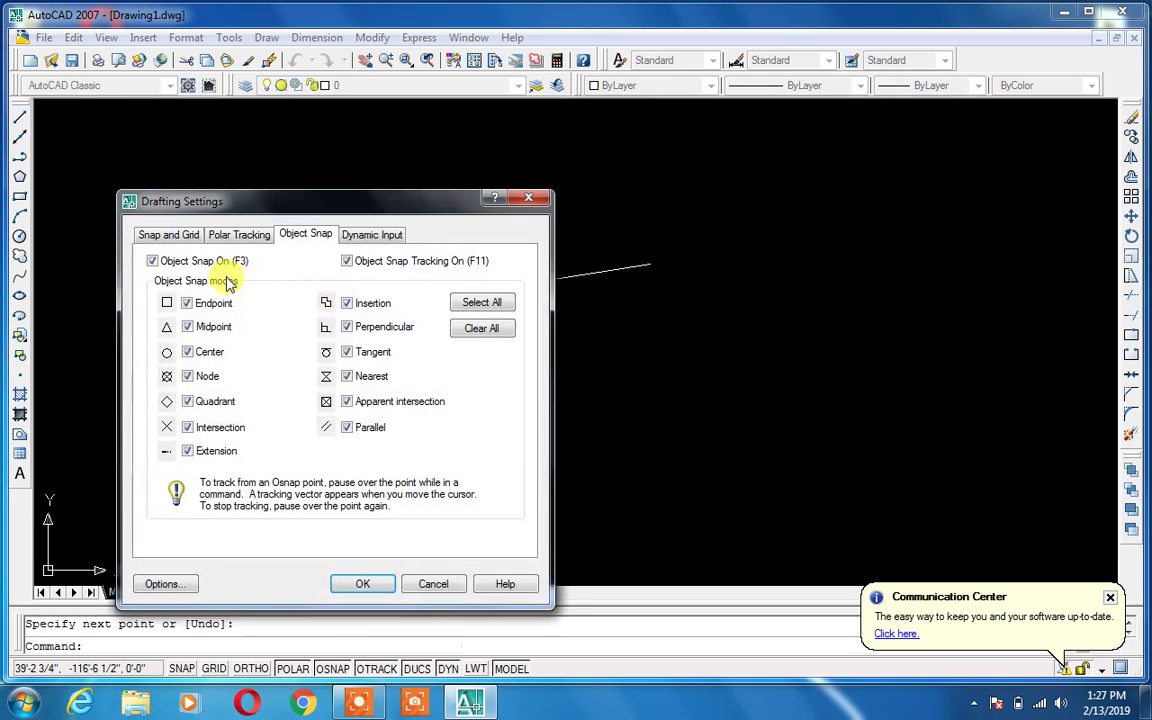
{"action": "left_click", "coordinate": [528, 197]}
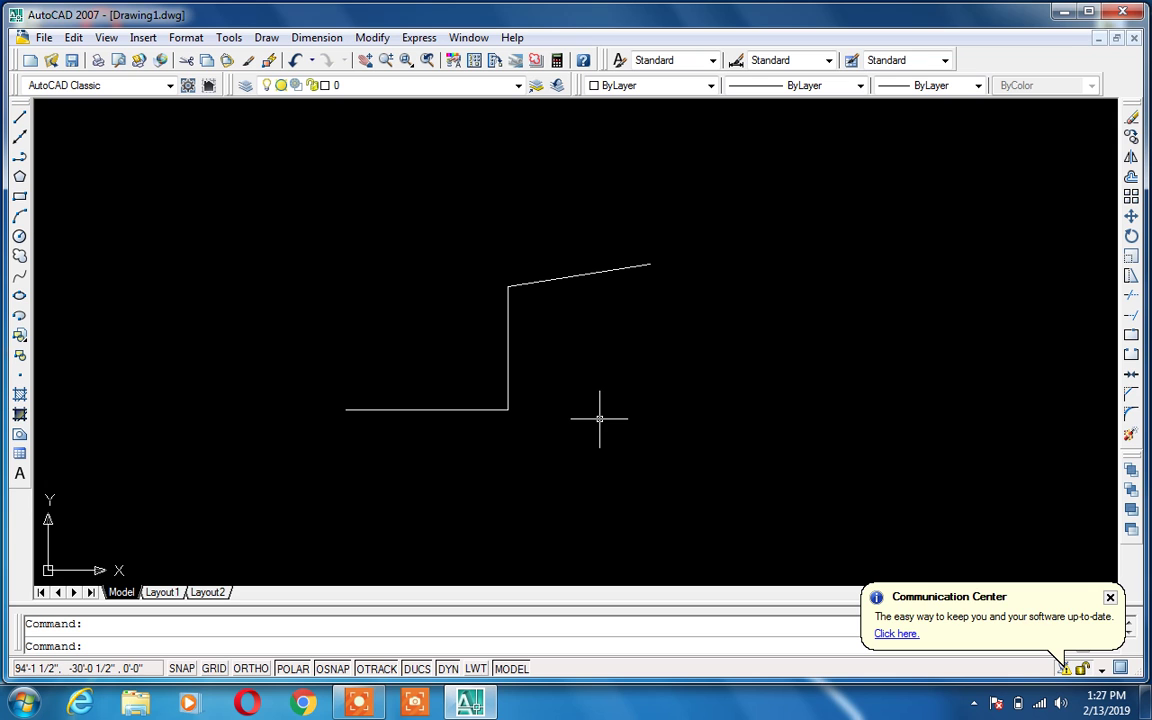
{"action": "right_click", "coordinate": [344, 676]}
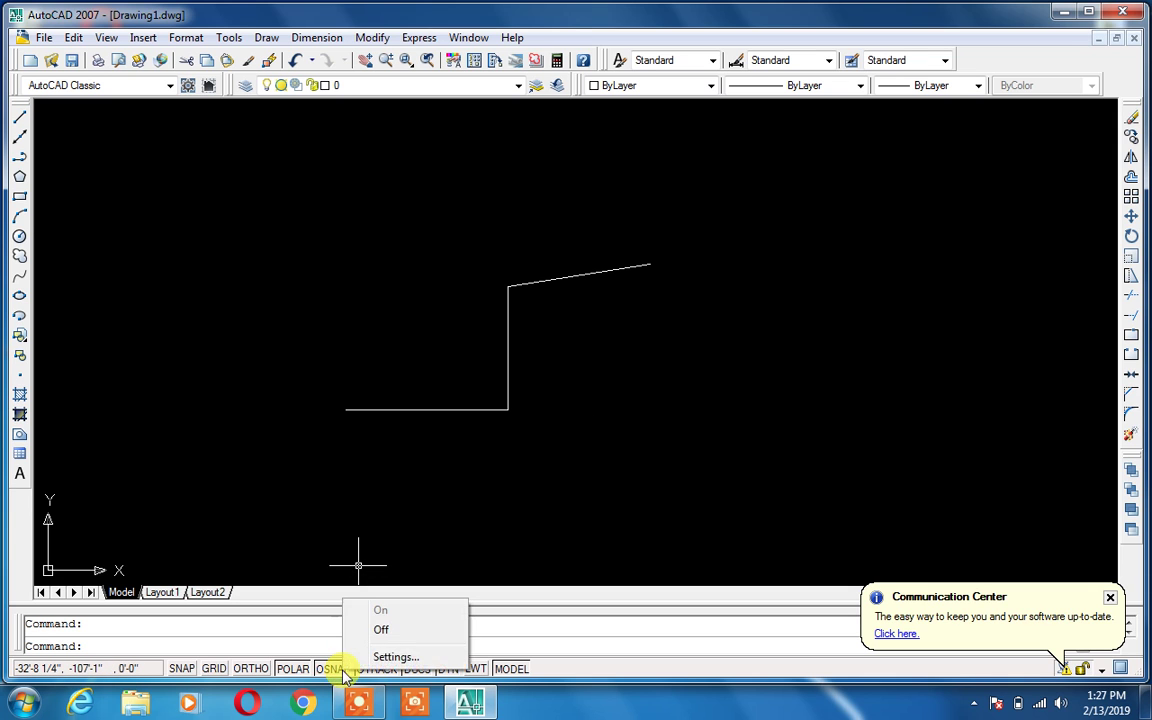
{"action": "left_click", "coordinate": [395, 657]}
{"action": "left_click", "coordinate": [152, 261]}
{"action": "left_click", "coordinate": [362, 584]}
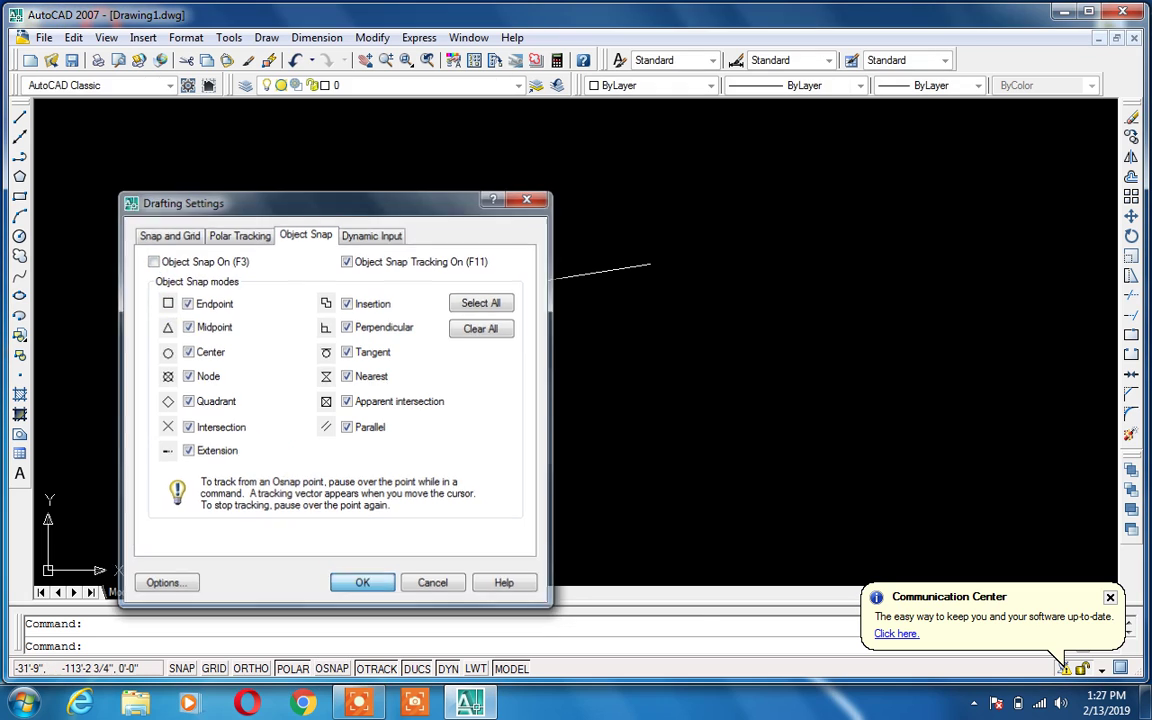
{"action": "type", "text": "l"}
{"action": "key", "text": "Return"}
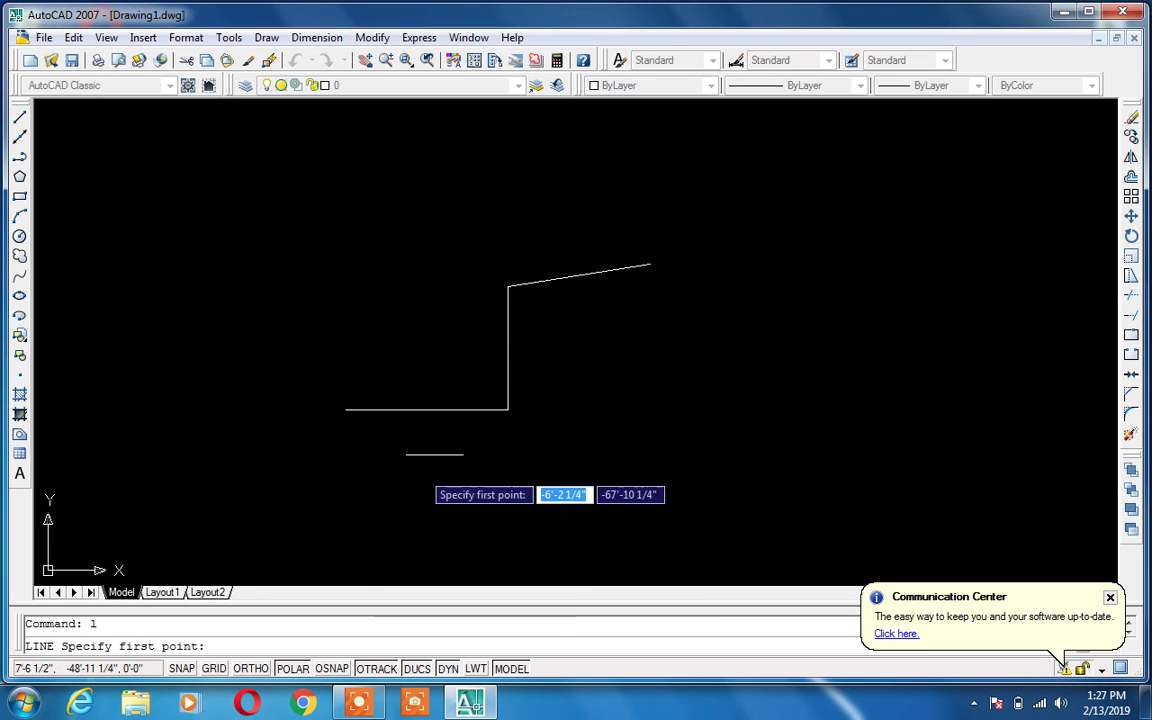
{"action": "left_click", "coordinate": [651, 262]}
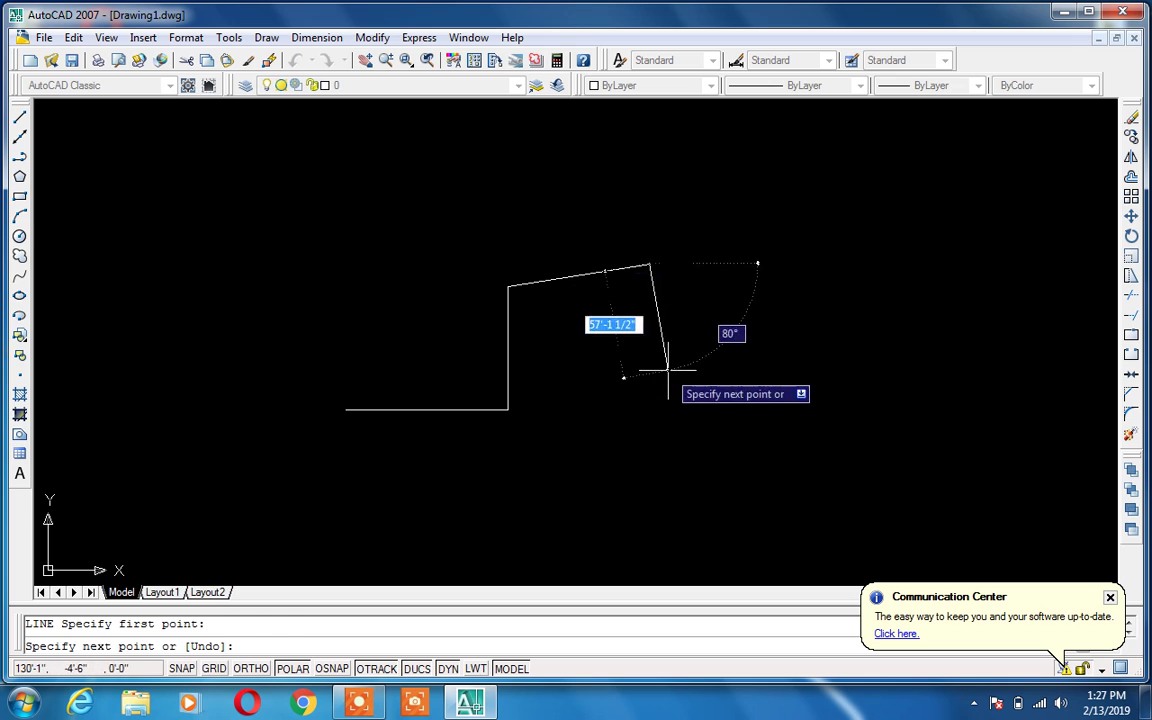
{"action": "key", "text": "Escape"}
{"action": "type", "text": "l"}
{"action": "key", "text": "Return"}
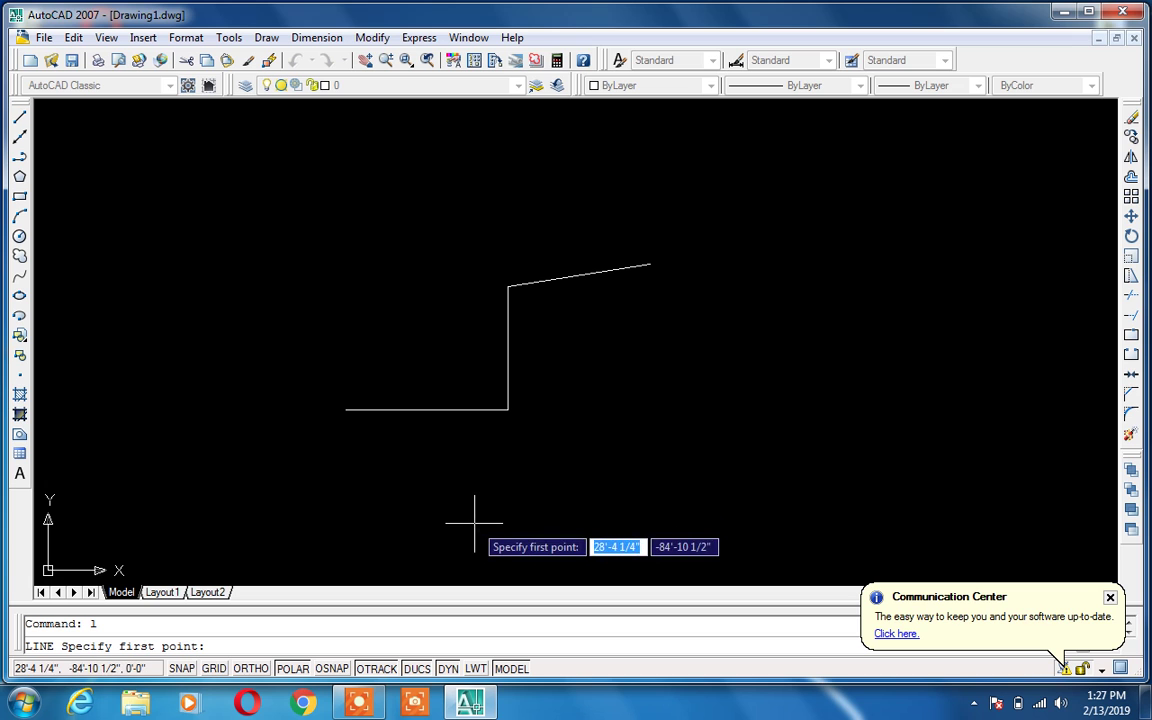
{"action": "key", "text": "Escape"}
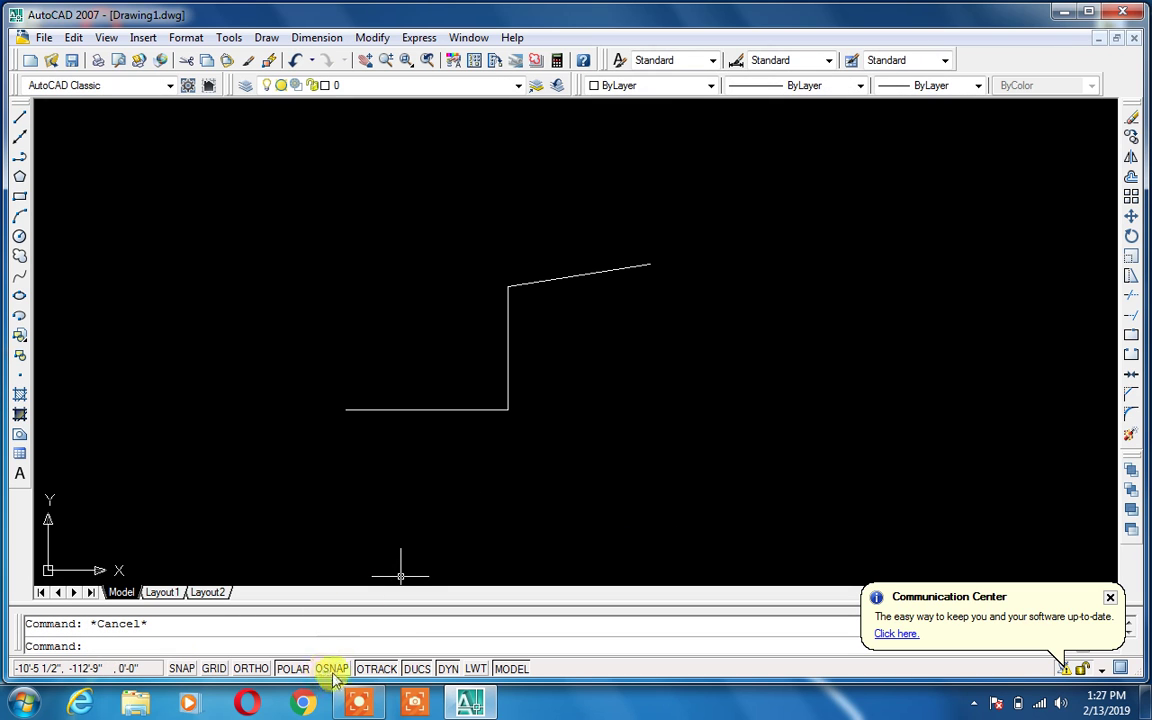
Step: Turn on Object Snap in the drafting settings with only the Endpoint mode selected
{"action": "right_click", "coordinate": [333, 676]}
{"action": "left_click", "coordinate": [362, 662]}
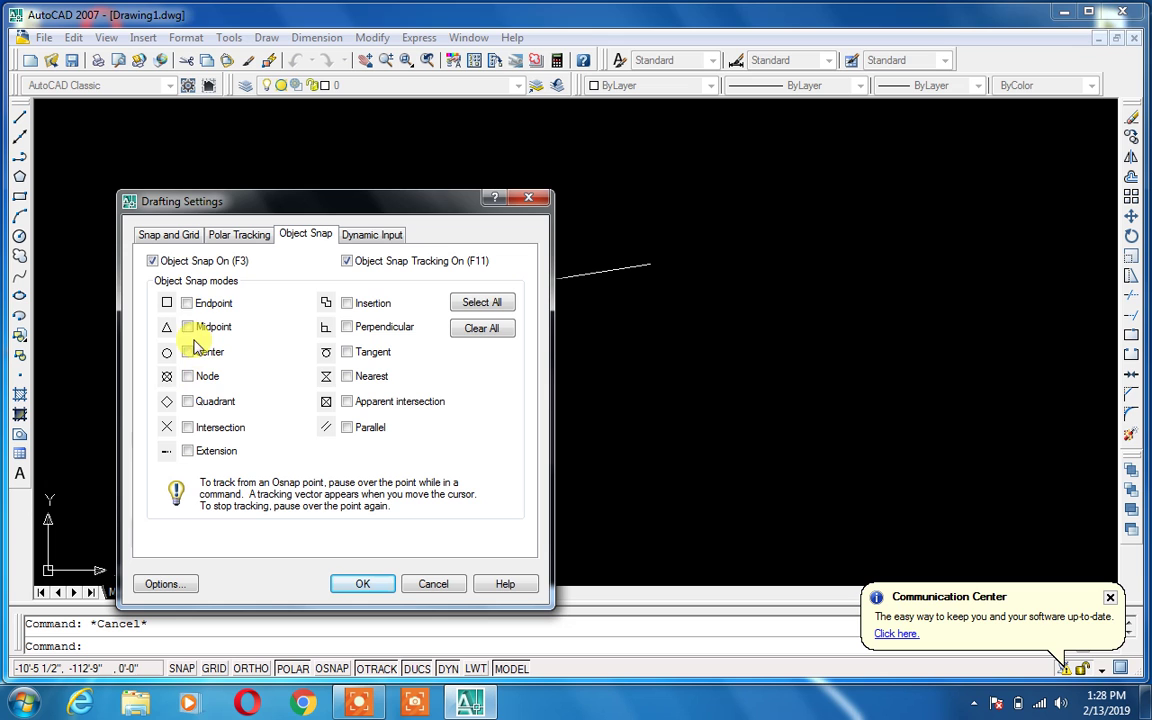
{"action": "left_click", "coordinate": [186, 302]}
{"action": "left_click", "coordinate": [362, 583]}
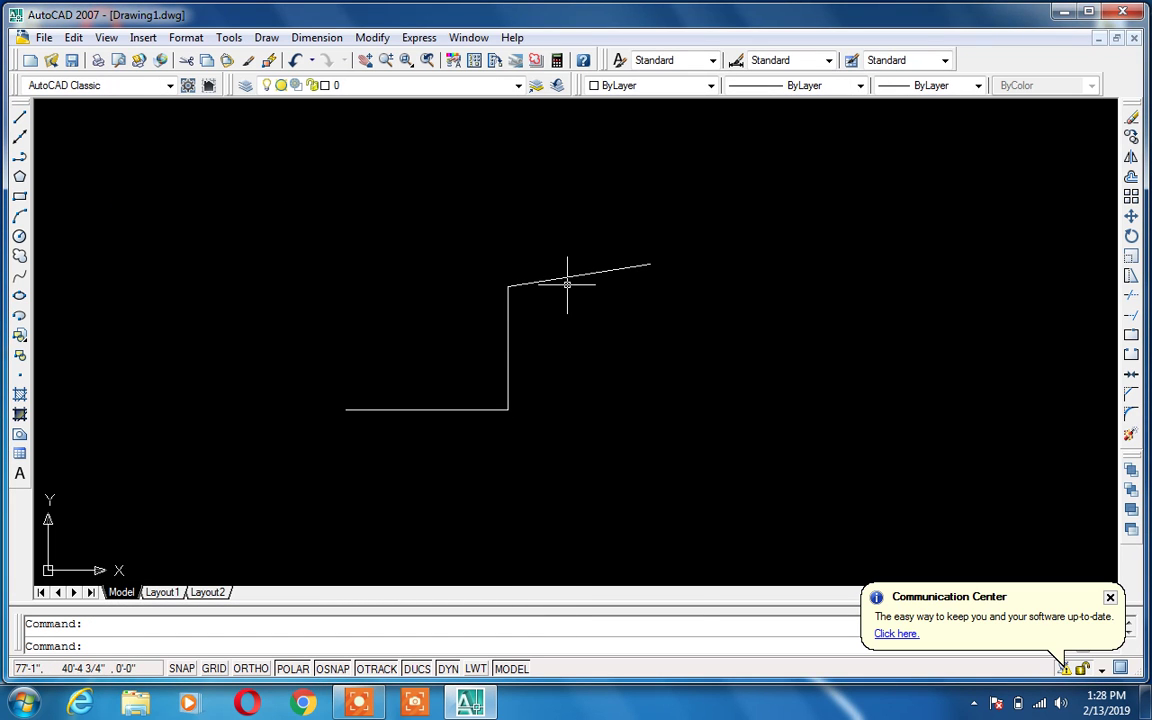
Step: Draw three connected lines from the slanted line's right endpoint: steeply down, slightly rising to the right, and steeply back up
{"action": "type", "text": "l"}
{"action": "key", "text": "Return"}
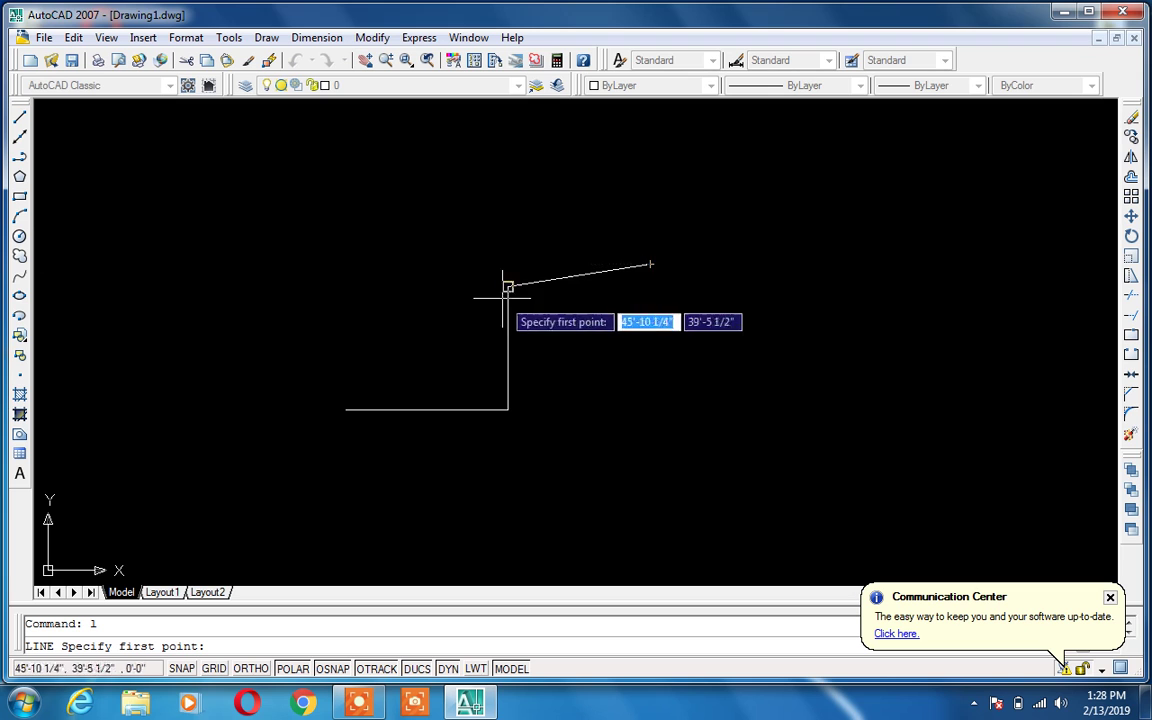
{"action": "left_click", "coordinate": [651, 265]}
{"action": "left_click", "coordinate": [663, 418]}
{"action": "left_click", "coordinate": [800, 380]}
{"action": "left_click", "coordinate": [774, 244]}
{"action": "key", "text": "Return"}
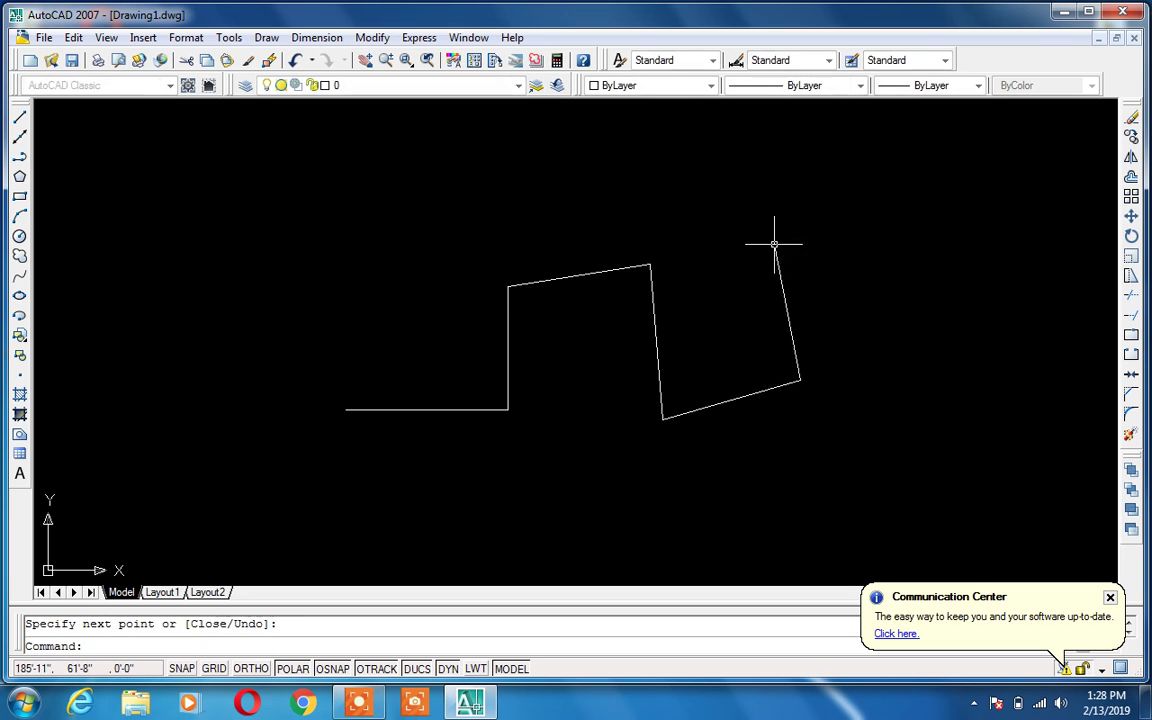
Step: Close AutoCAD, discarding the current drawing, and start the program again
{"action": "type", "text": "os"}
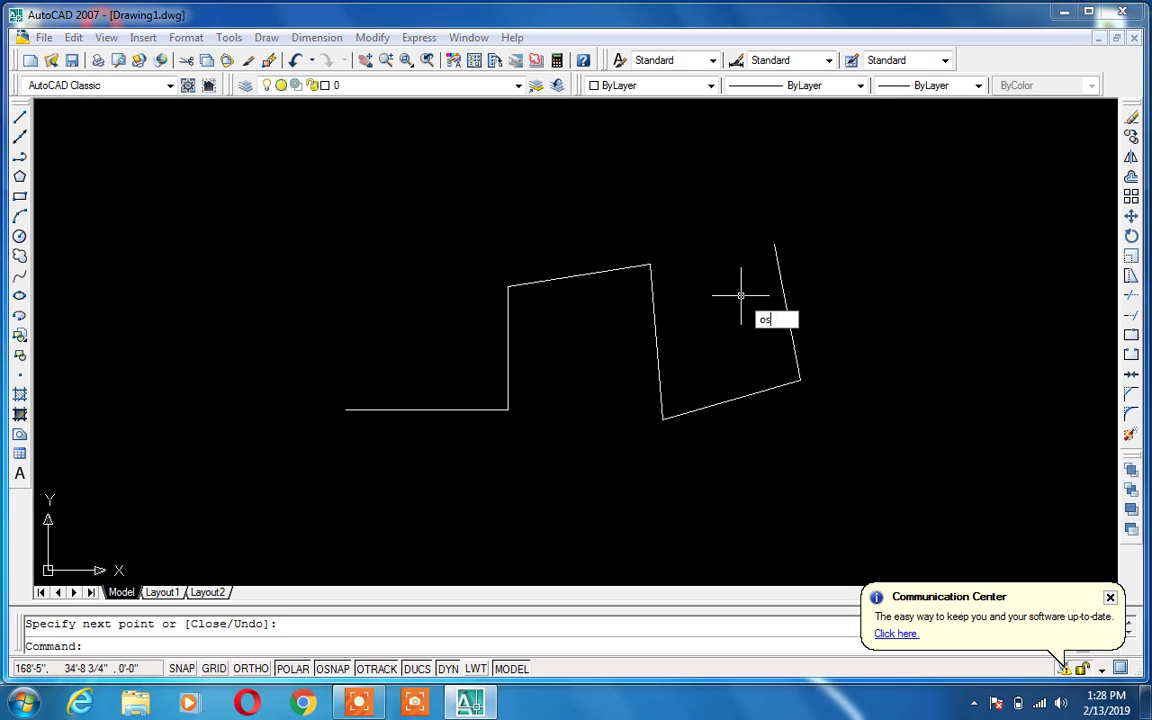
{"action": "key", "text": "Escape"}
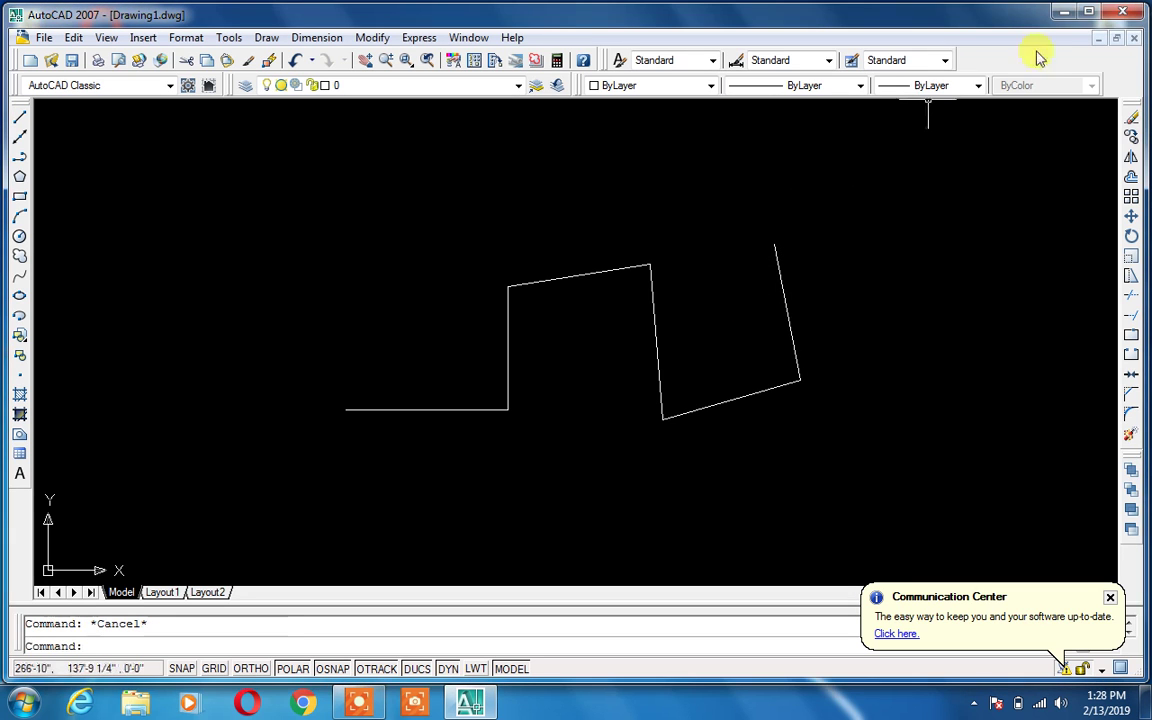
{"action": "left_click", "coordinate": [1122, 12]}
{"action": "left_click", "coordinate": [594, 391]}
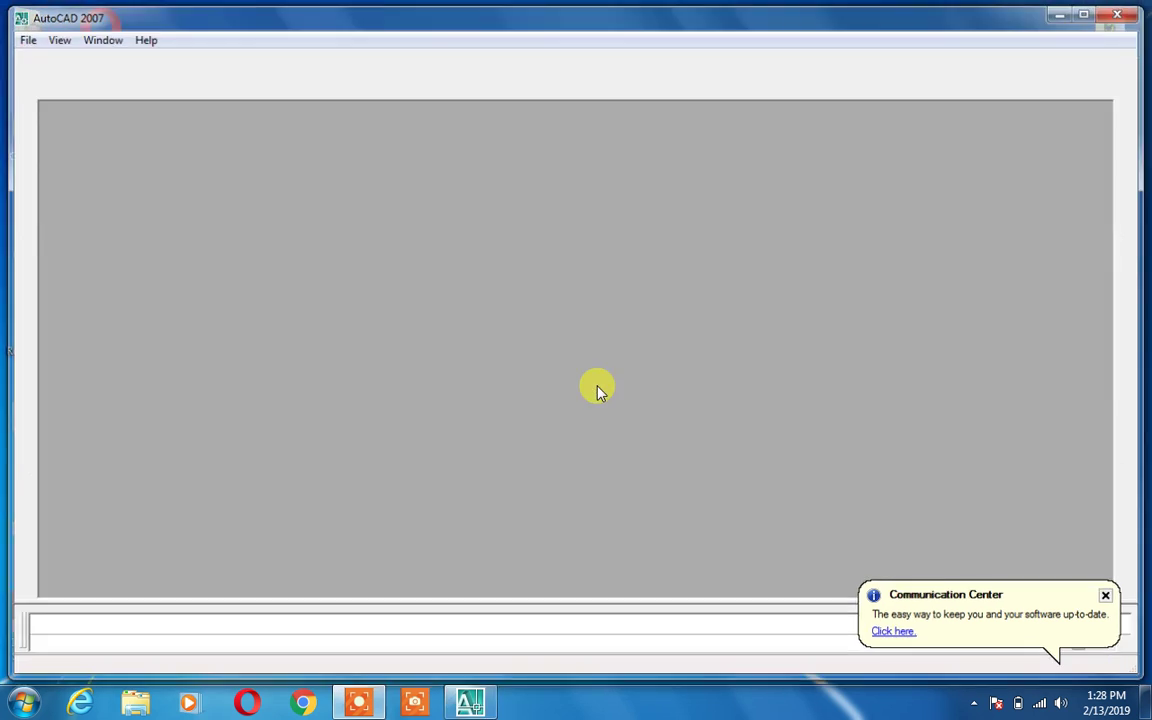
{"action": "double_click", "coordinate": [105, 340]}
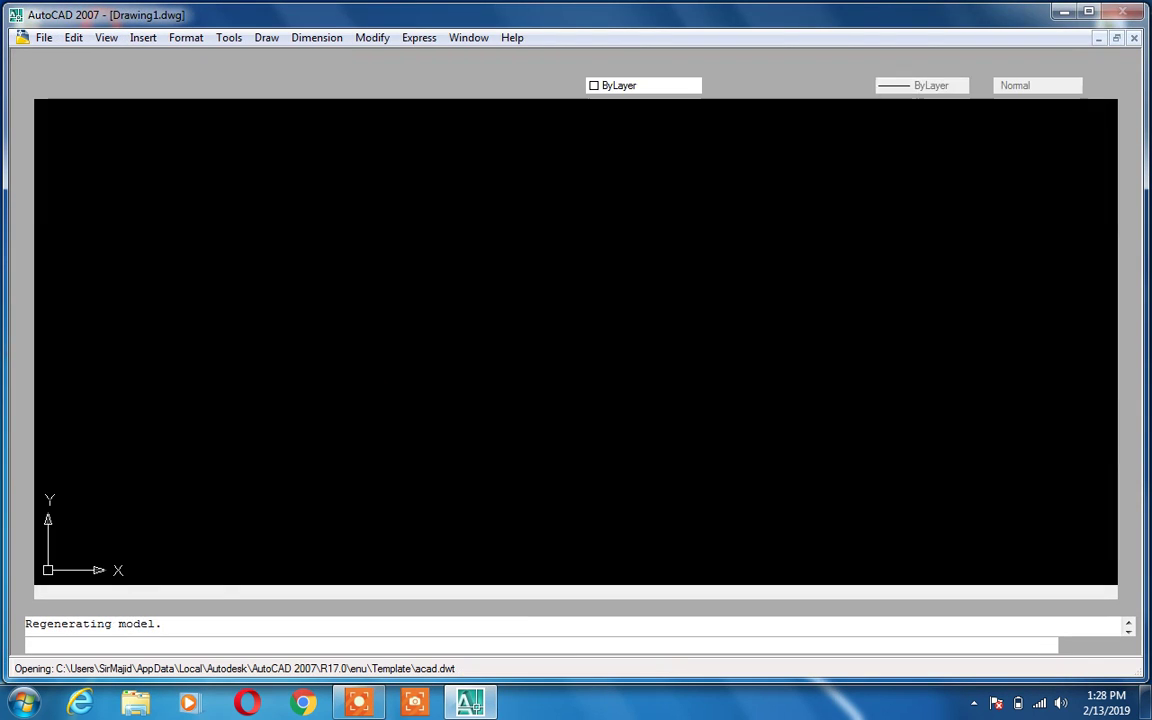
Step: Draw a horizontal line about 31.5 units long across the middle of the new drawing
{"action": "left_click", "coordinate": [374, 380]}
{"action": "type", "text": "un"}
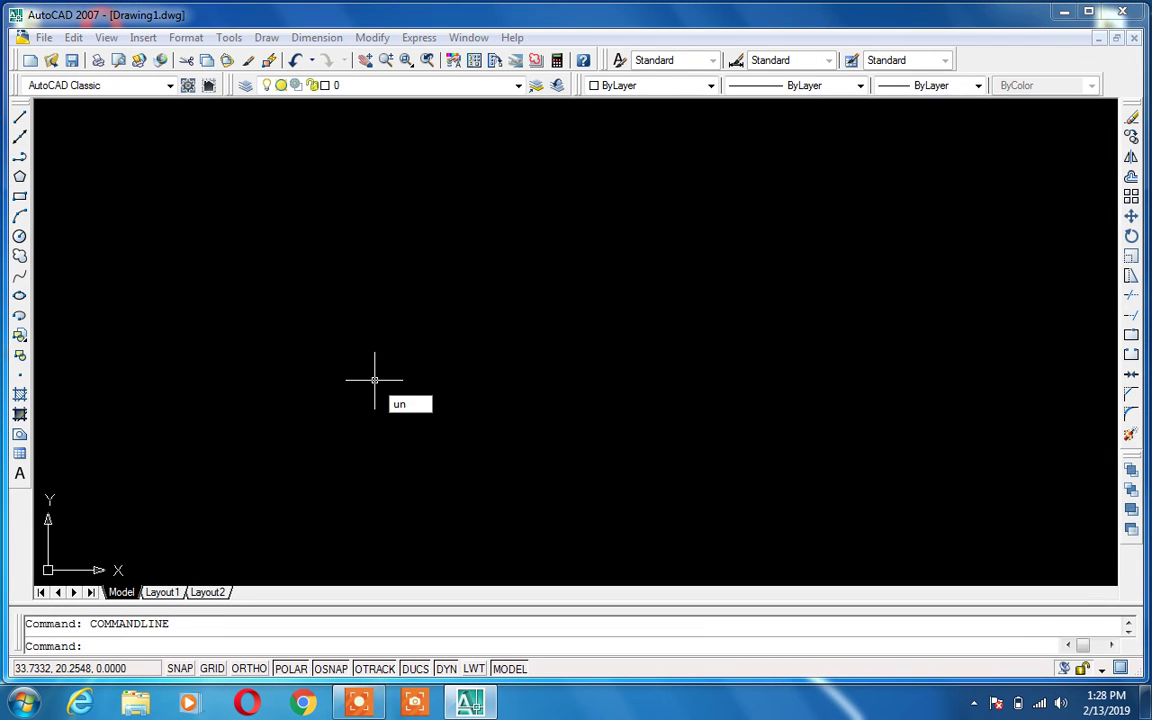
{"action": "key", "text": "Escape"}
{"action": "type", "text": "l"}
{"action": "key", "text": "Return"}
{"action": "left_click", "coordinate": [367, 355]}
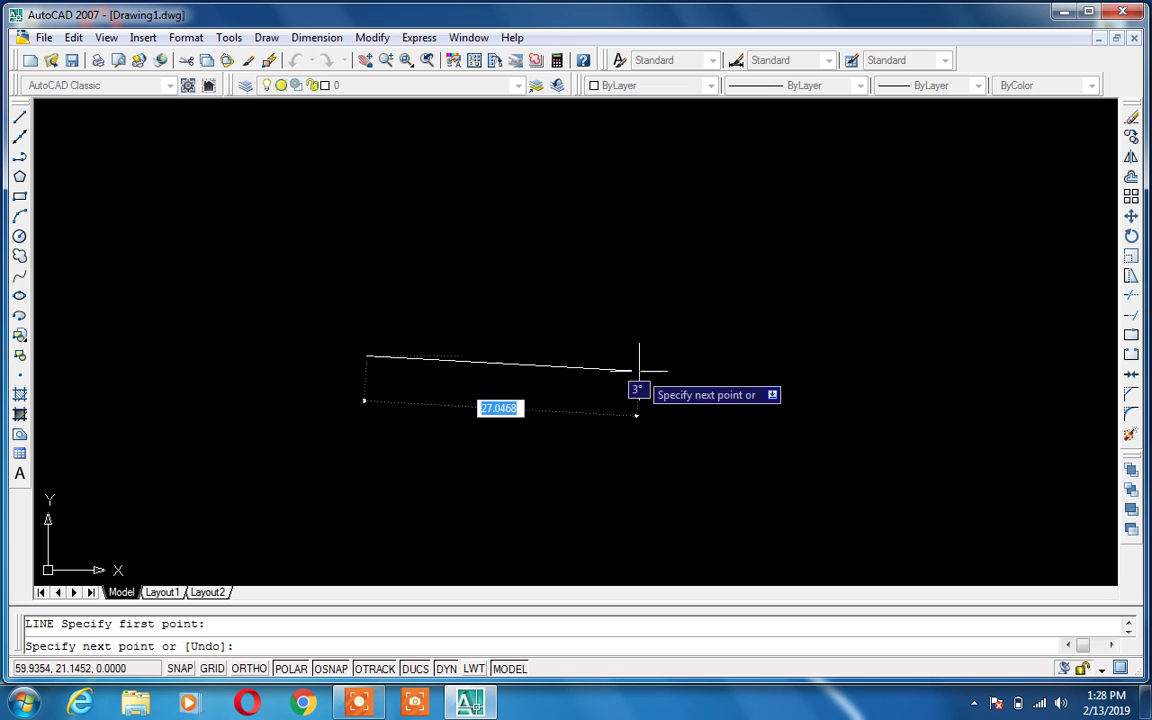
{"action": "left_click", "coordinate": [685, 355]}
{"action": "key", "text": "Return"}
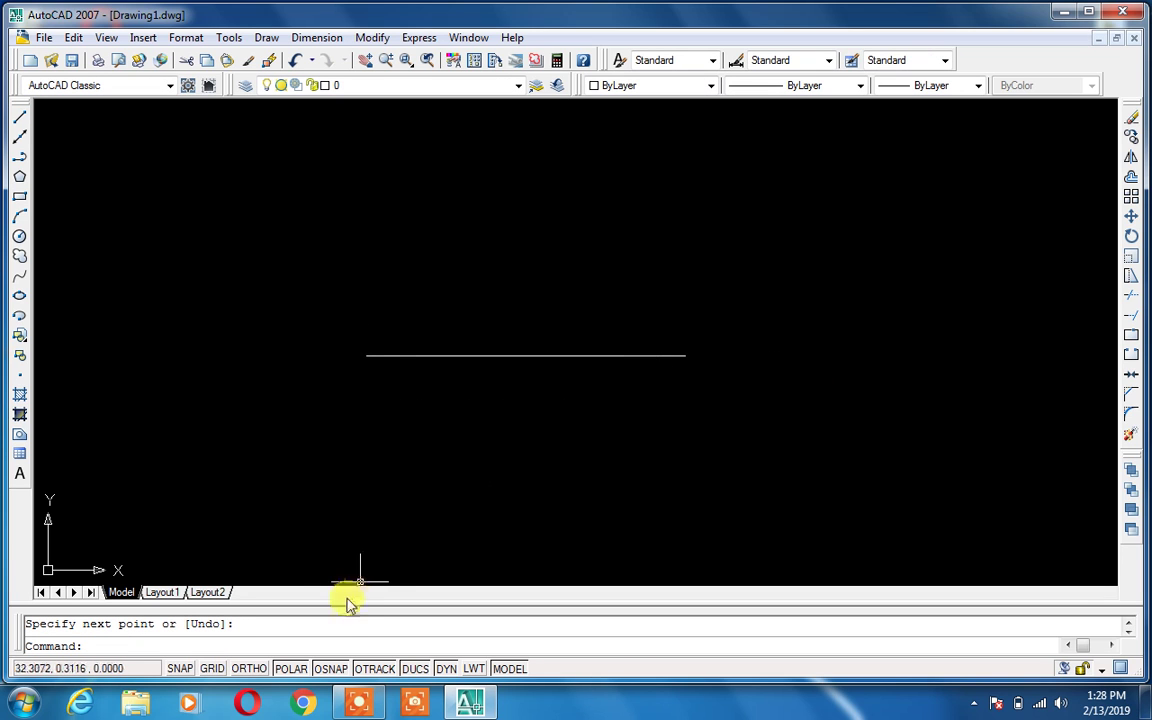
Step: Check which object snap modes and tracking options are enabled in the drafting settings
{"action": "right_click", "coordinate": [340, 669]}
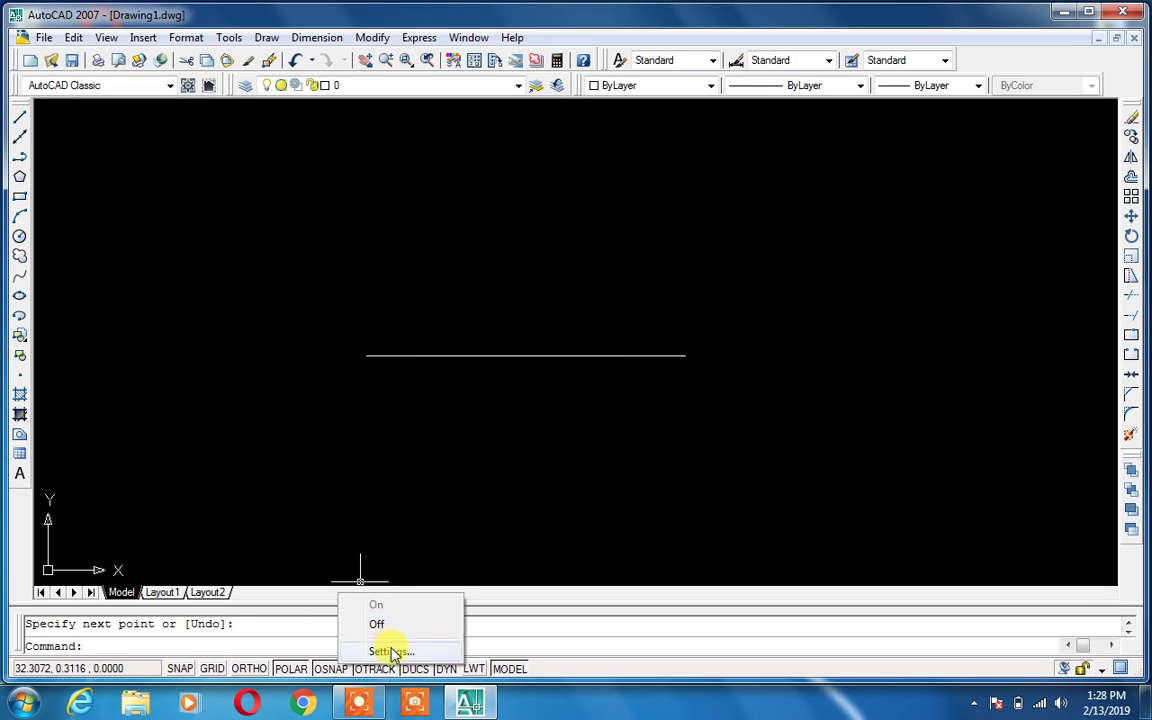
{"action": "left_click", "coordinate": [391, 651]}
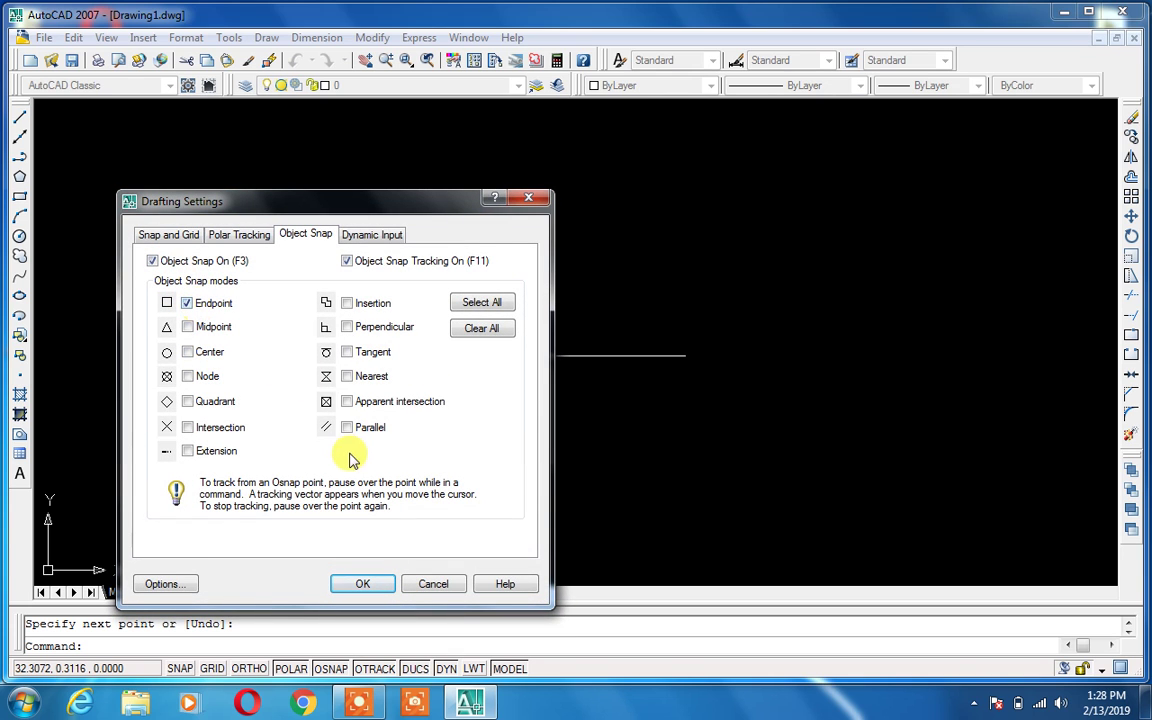
{"action": "left_click", "coordinate": [363, 584]}
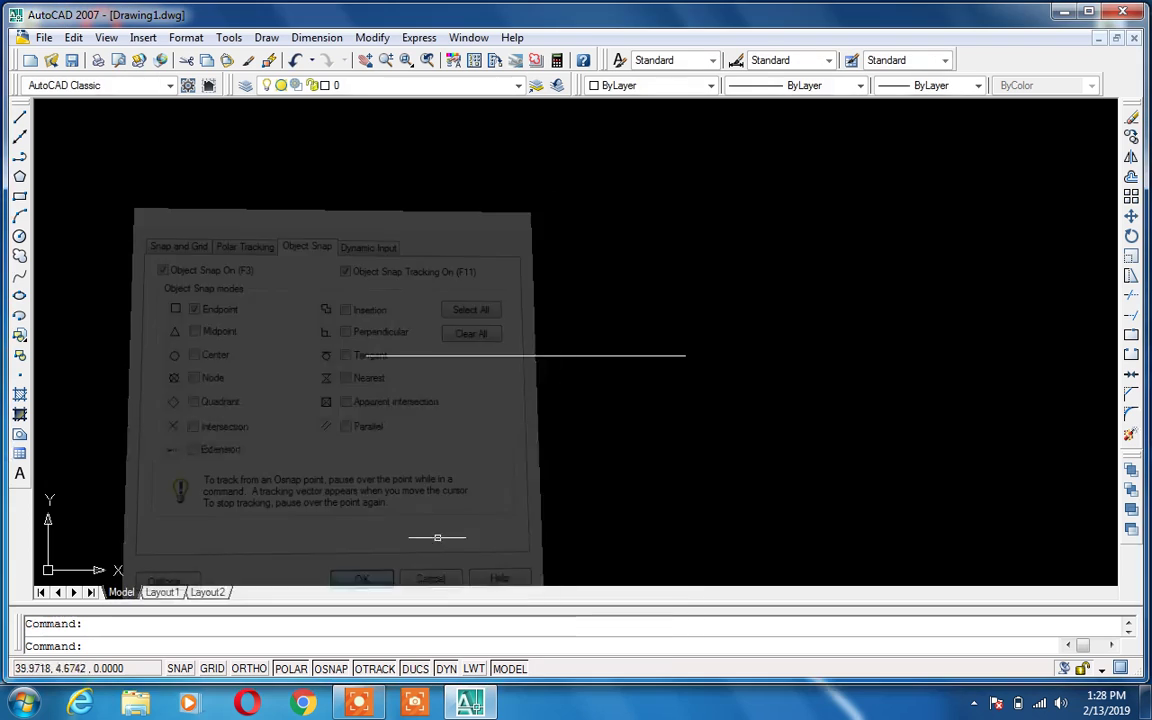
Step: Try to start a line from a point tracked along the horizontal line from its right endpoint, and cancel it
{"action": "type", "text": "l"}
{"action": "key", "text": "Return"}
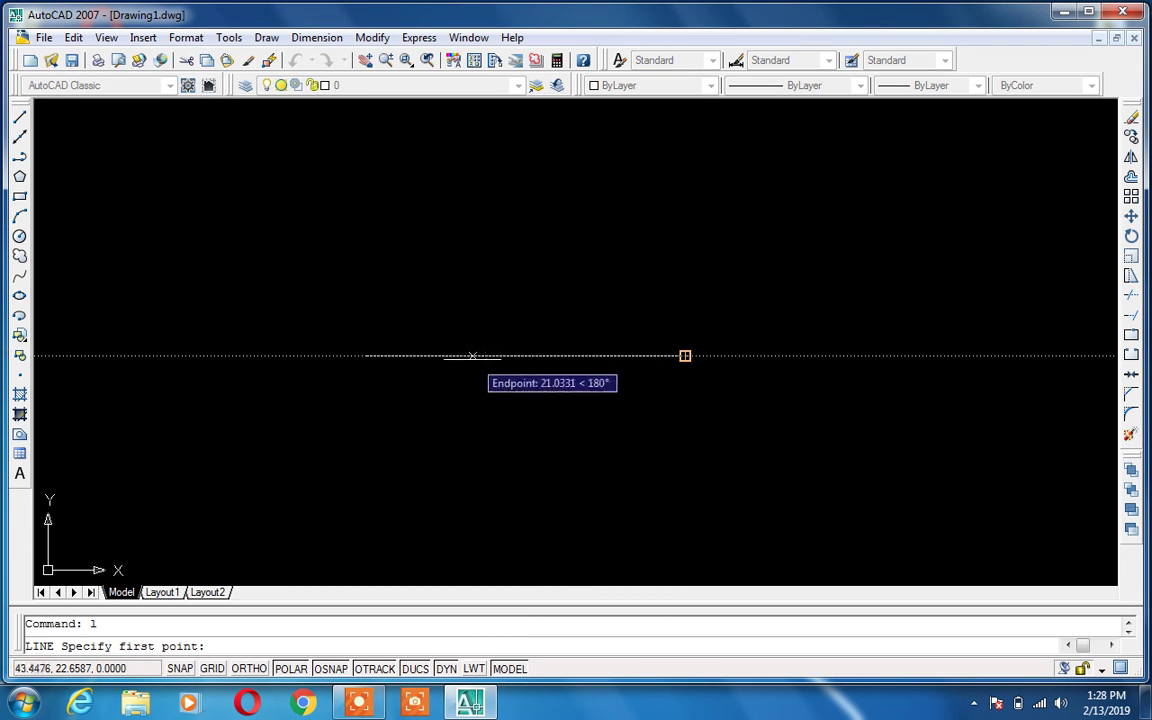
{"action": "left_click", "coordinate": [405, 355]}
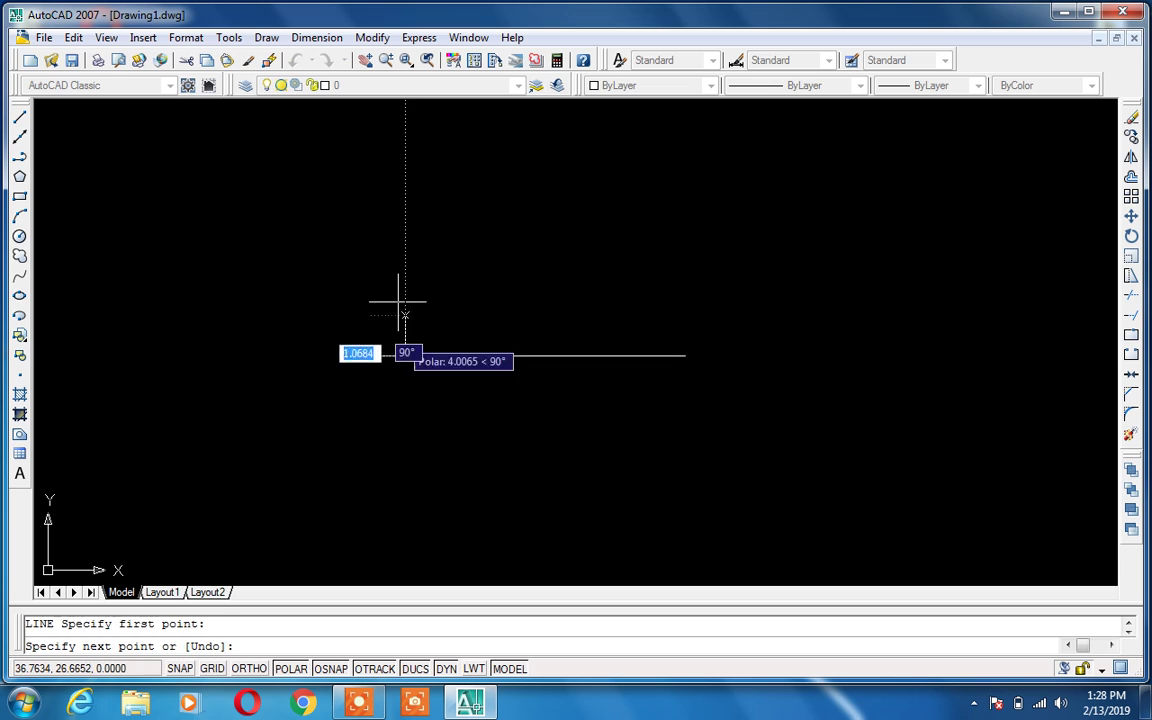
{"action": "key", "text": "Escape"}
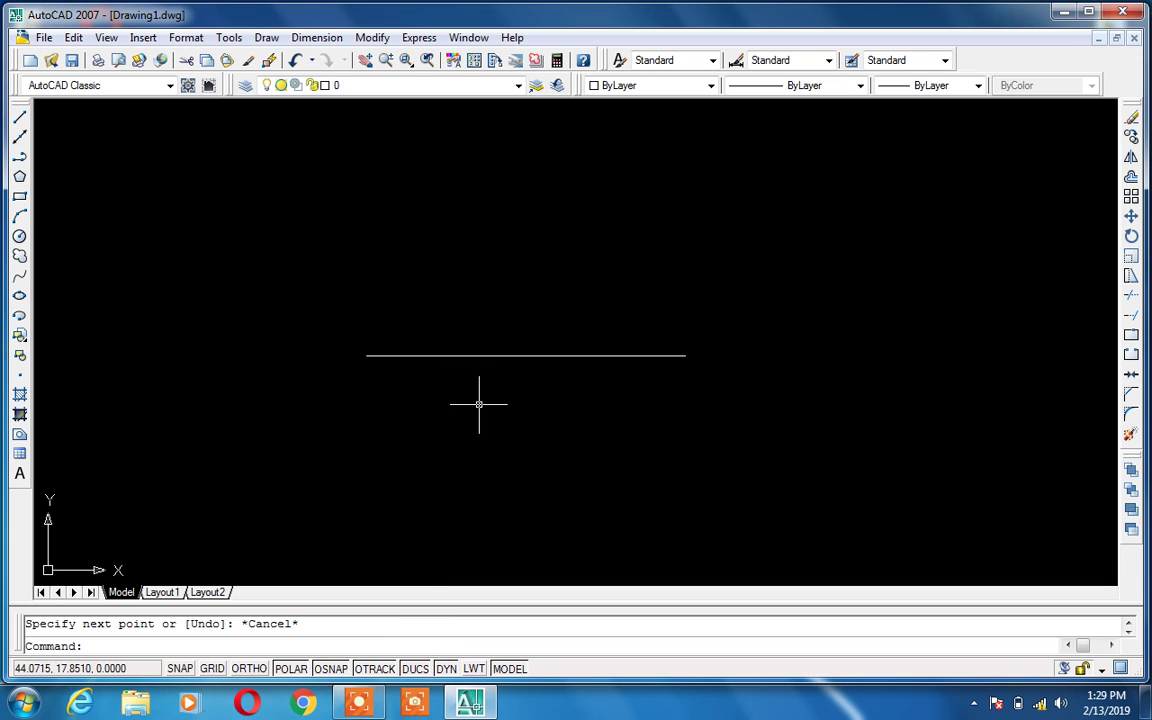
Step: Turn off Object Snap Tracking in the drafting settings, keeping the Endpoint snap enabled
{"action": "right_click", "coordinate": [370, 680]}
{"action": "left_click", "coordinate": [380, 658]}
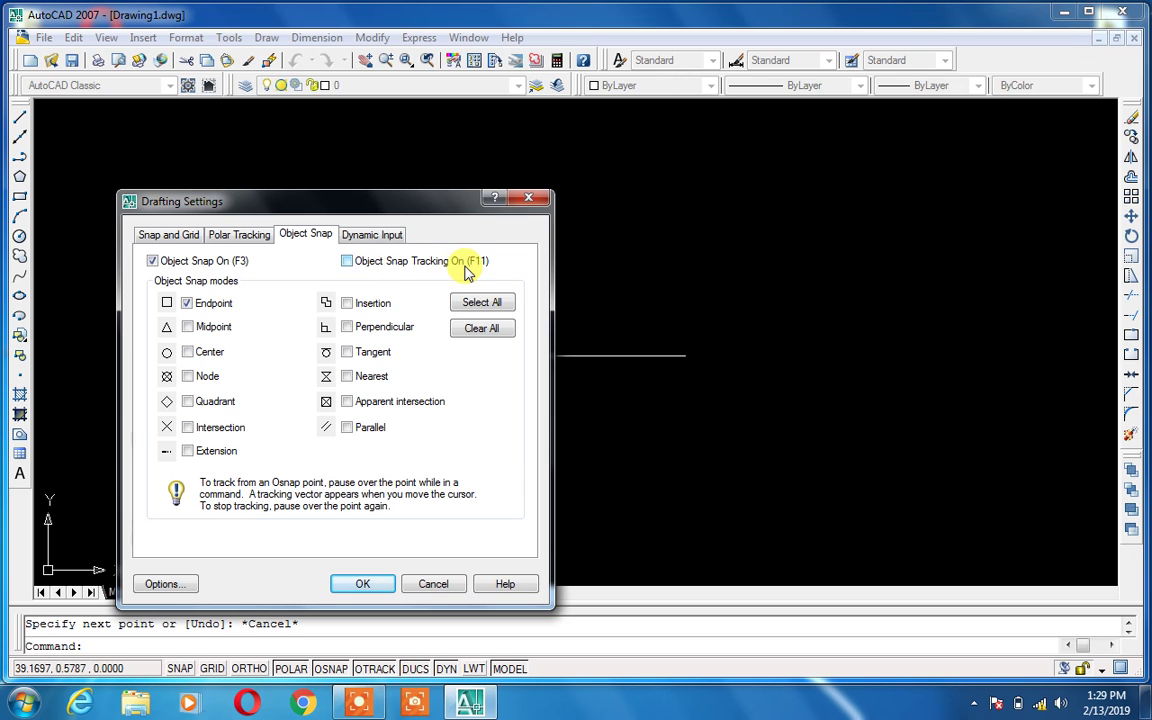
{"action": "left_click", "coordinate": [368, 584]}
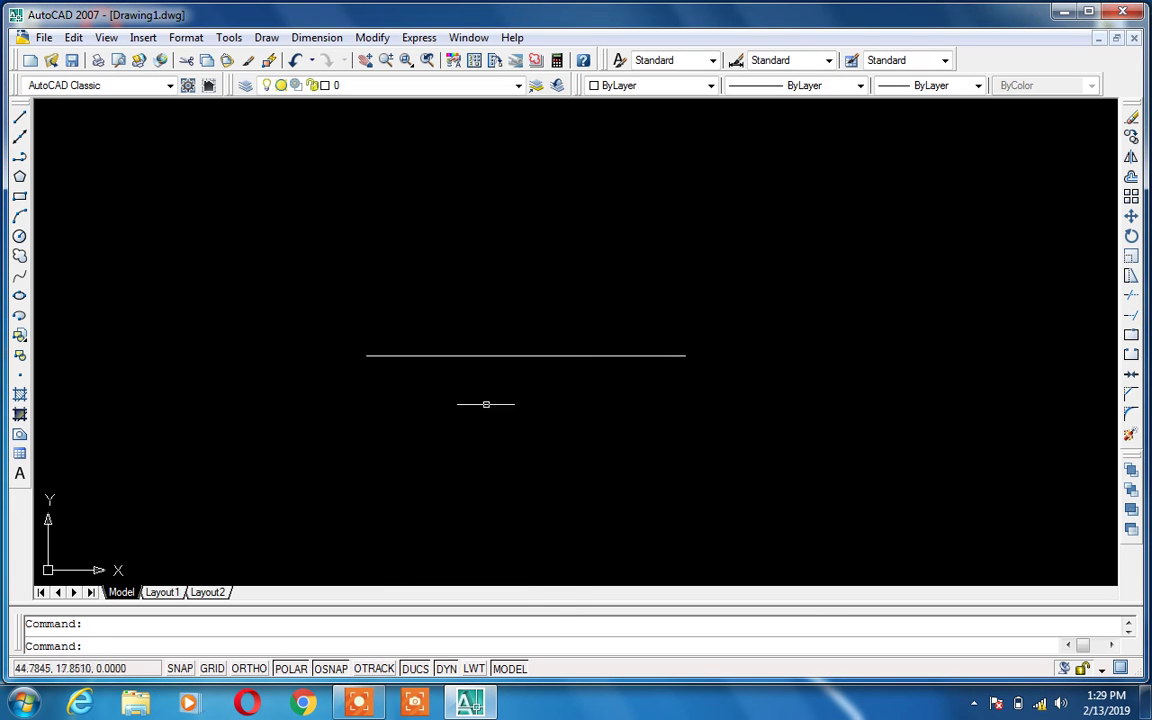
Step: Add an aligned dimension between the two endpoints of the horizontal line, placed above the line
{"action": "type", "text": "dal"}
{"action": "key", "text": "Return"}
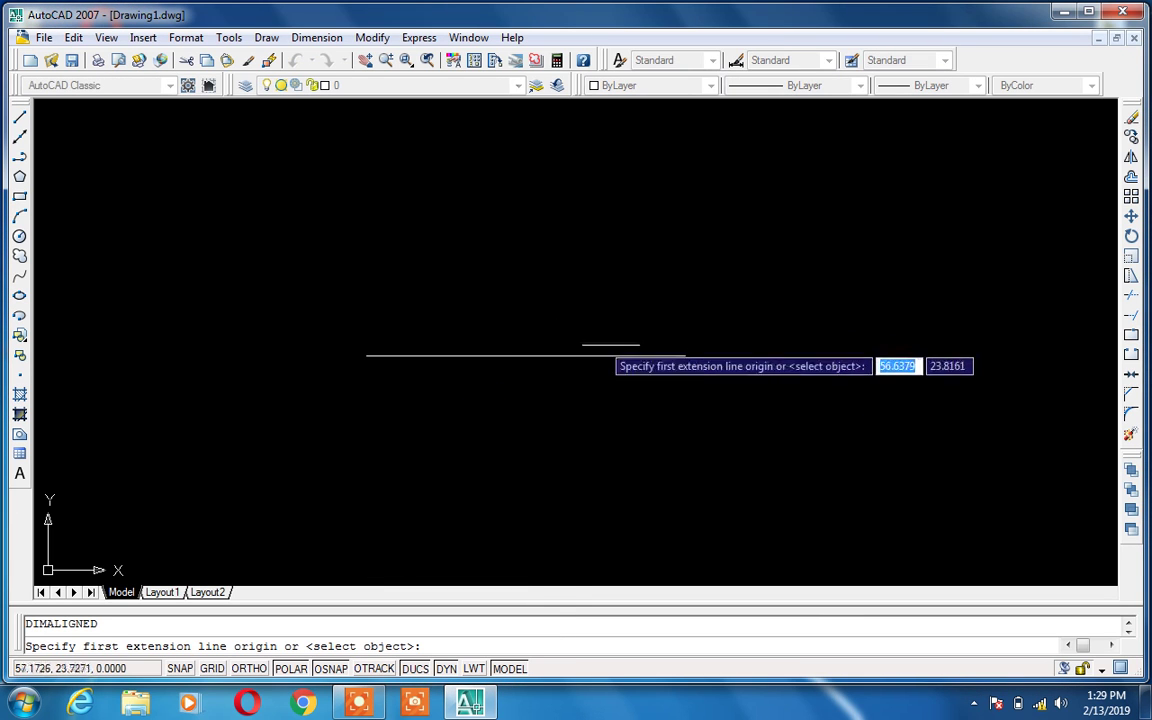
{"action": "left_click", "coordinate": [685, 355]}
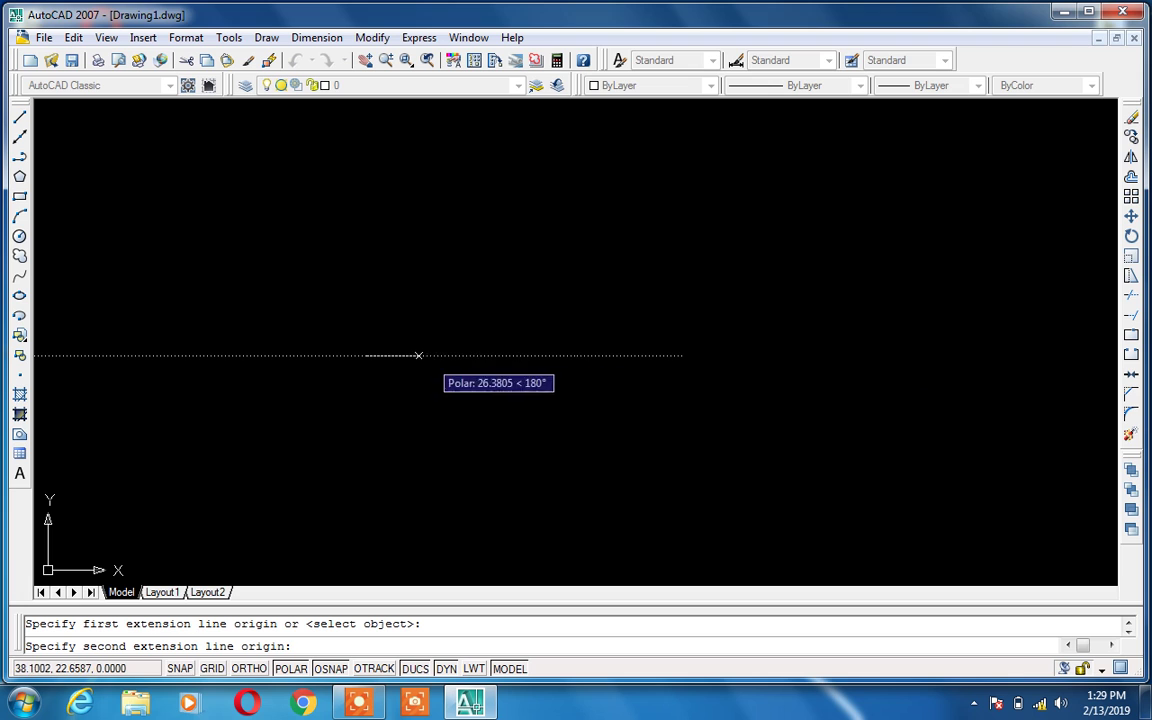
{"action": "left_click", "coordinate": [366, 355]}
{"action": "left_click", "coordinate": [484, 298]}
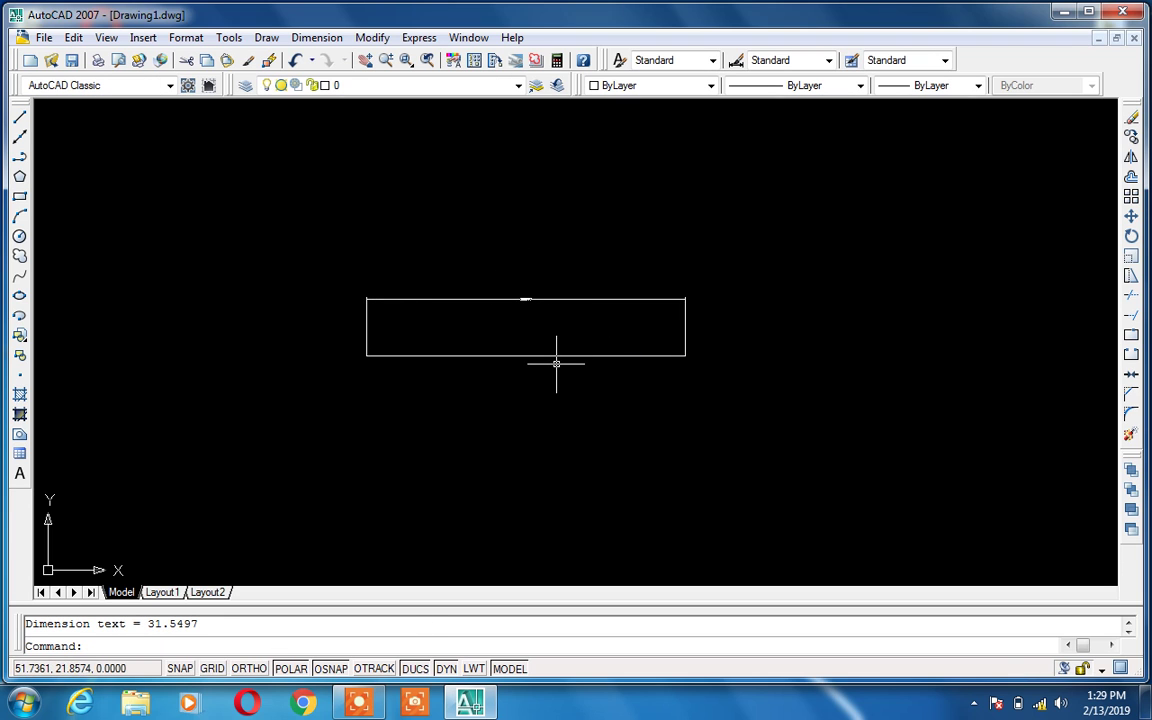
Step: Try out a line from the horizontal line's right endpoint along the 180° polar direction, and cancel it
{"action": "type", "text": "l"}
{"action": "key", "text": "Return"}
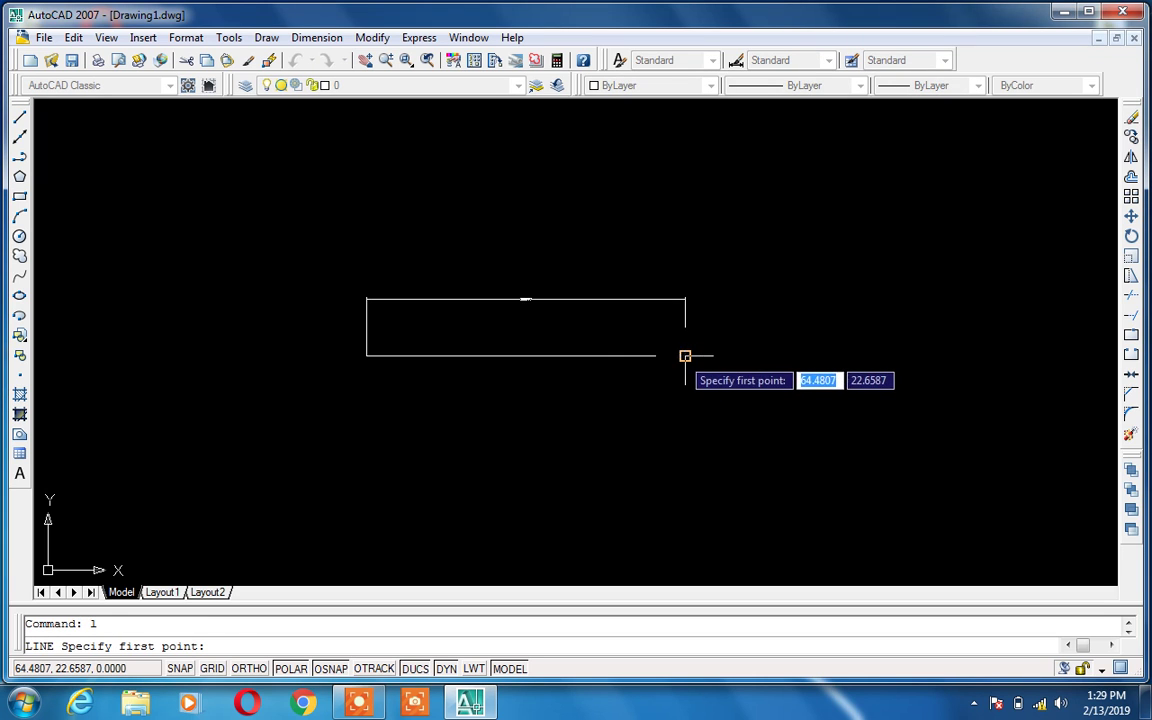
{"action": "left_click", "coordinate": [685, 355]}
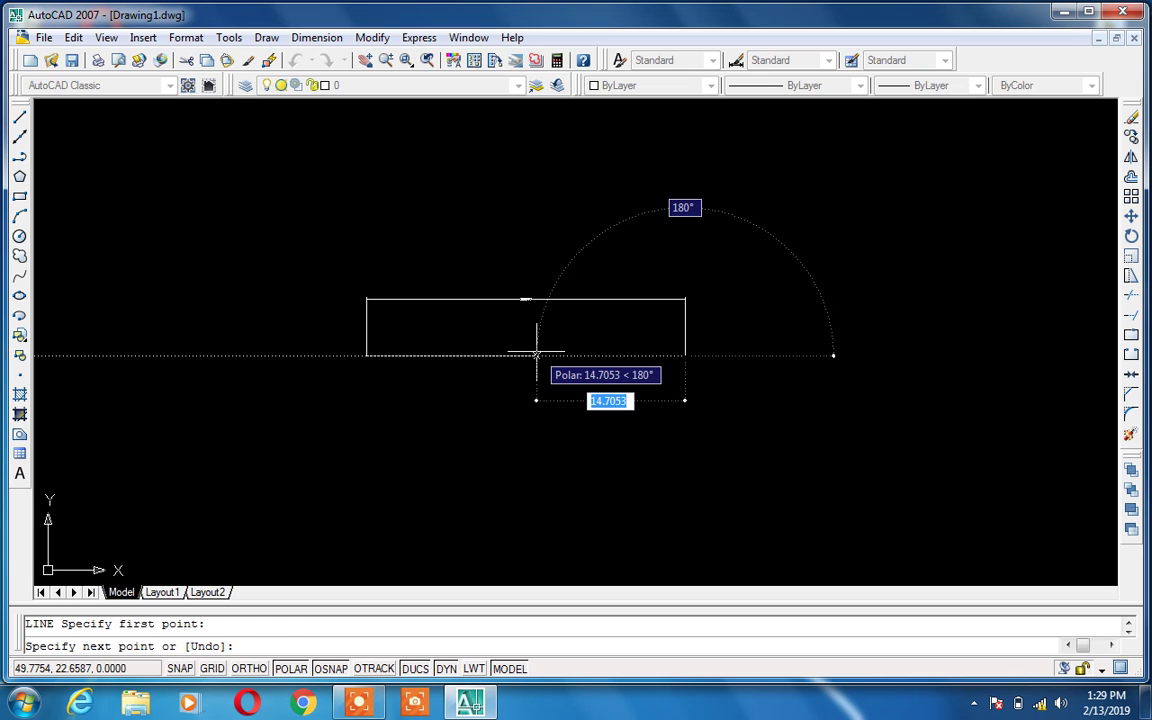
{"action": "key", "text": "Escape"}
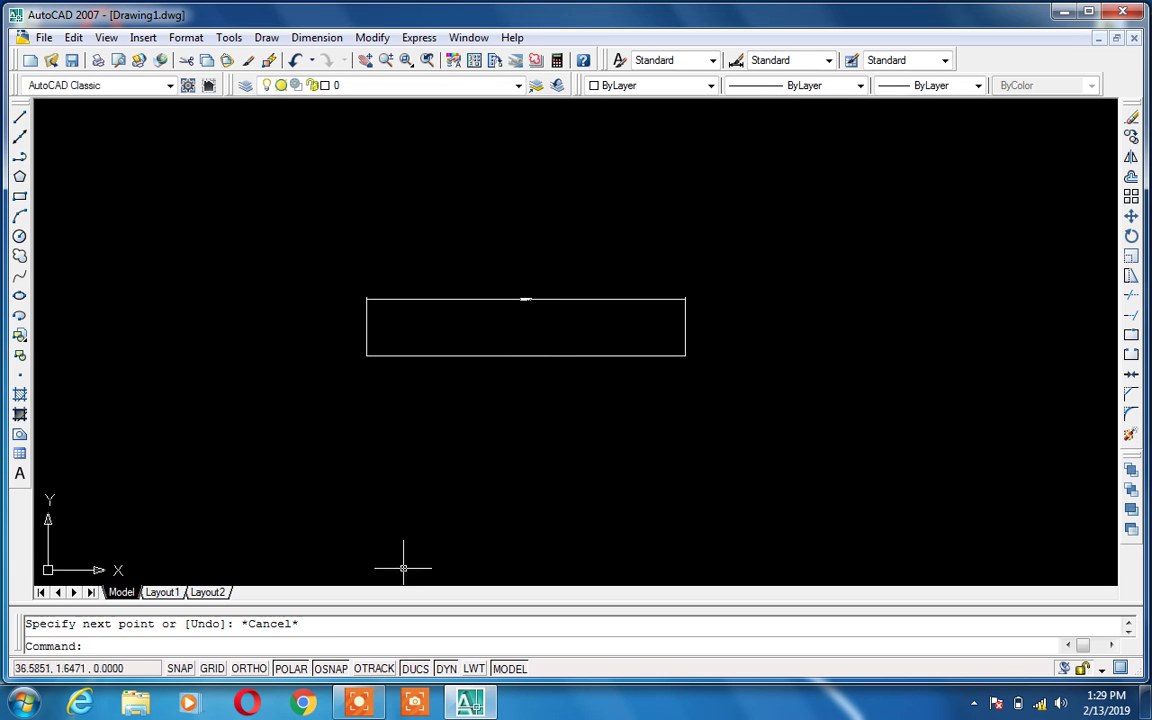
Step: Review the object snap modes in the drafting settings and close them without changes
{"action": "right_click", "coordinate": [329, 672]}
{"action": "left_click", "coordinate": [376, 654]}
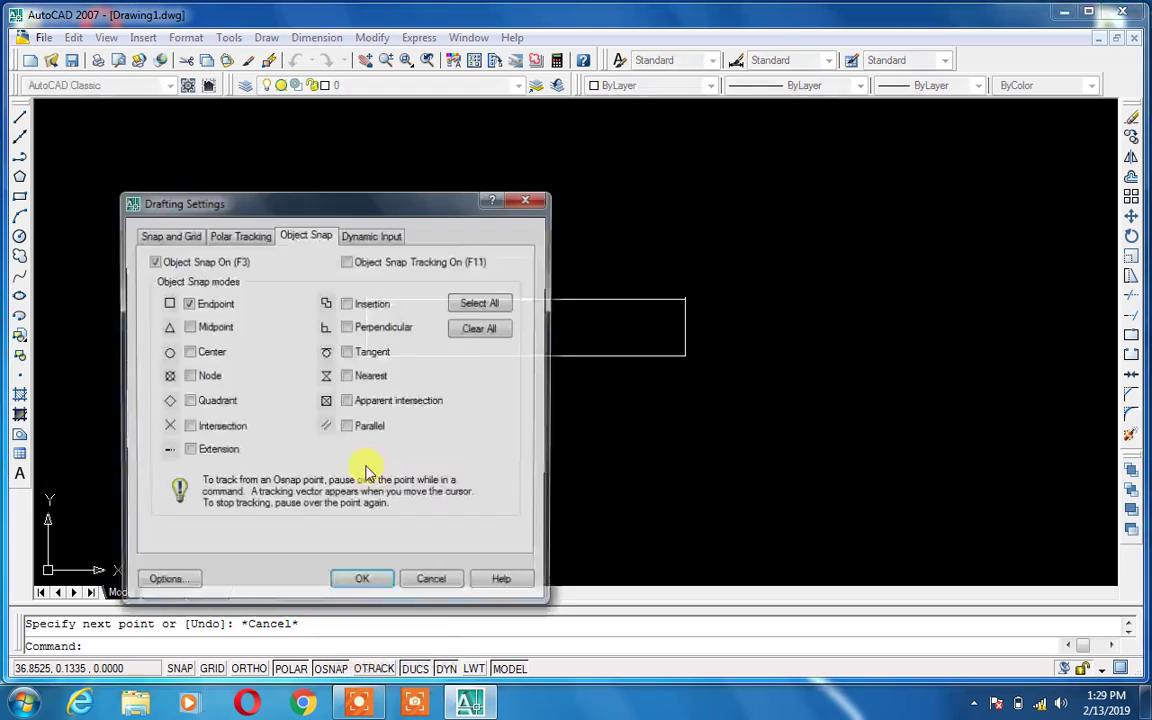
{"action": "left_click", "coordinate": [532, 200]}
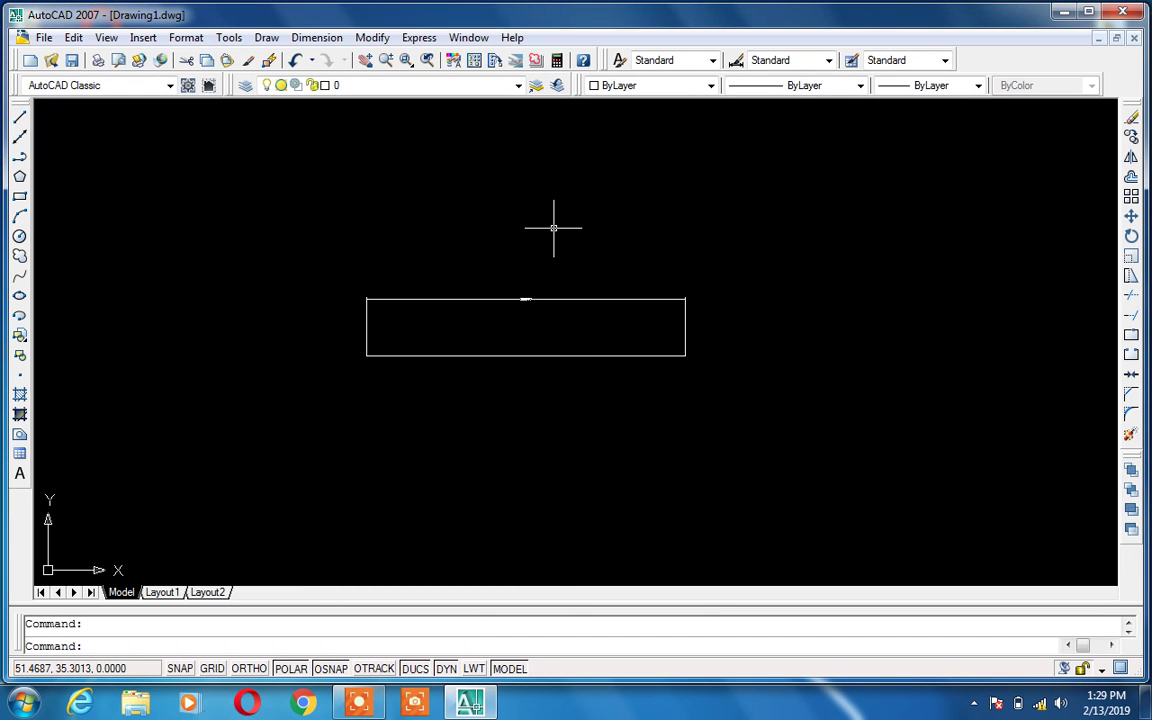
{"action": "type", "text": "l"}
{"action": "key", "text": "Return"}
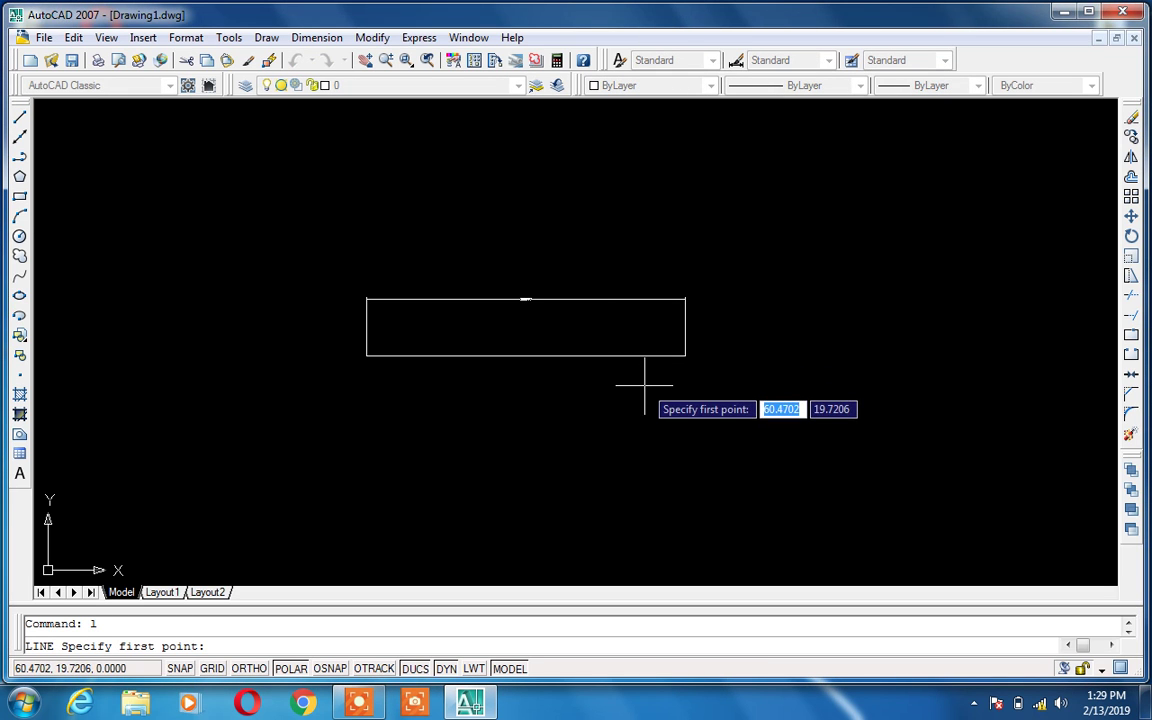
{"action": "key", "text": "Escape"}
Step: Draw a line over the horizontal line from its right end to its left end, continuing with a short slanted segment downward
{"action": "type", "text": "l"}
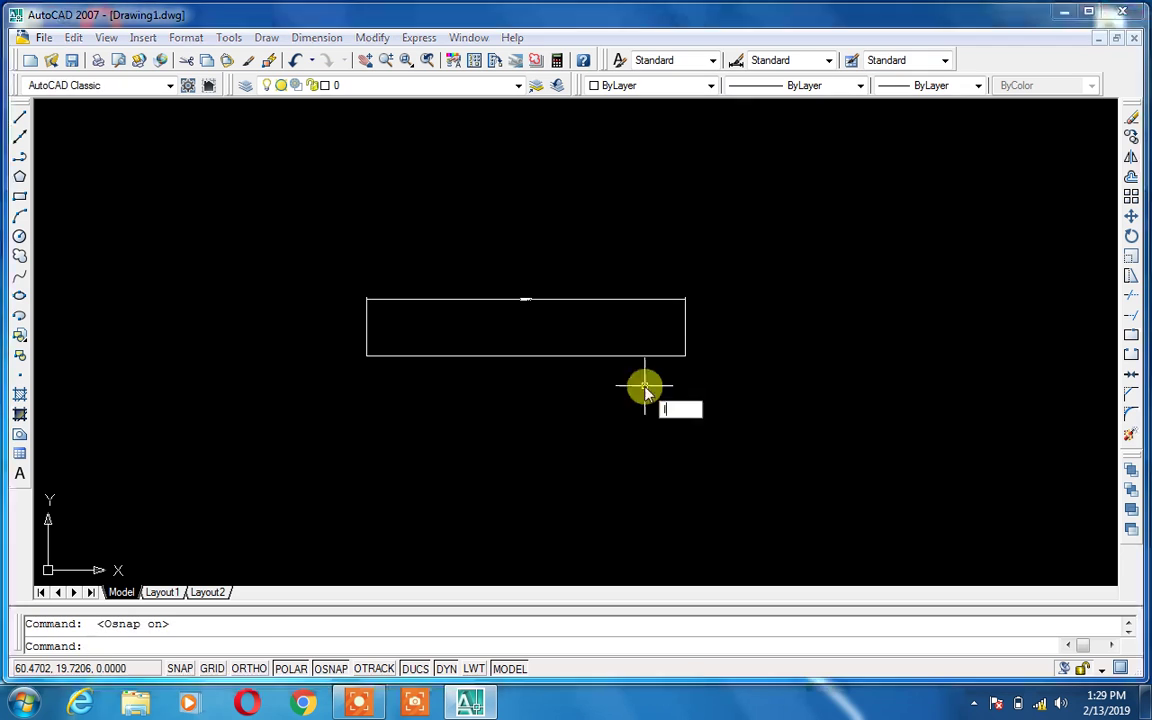
{"action": "key", "text": "Return"}
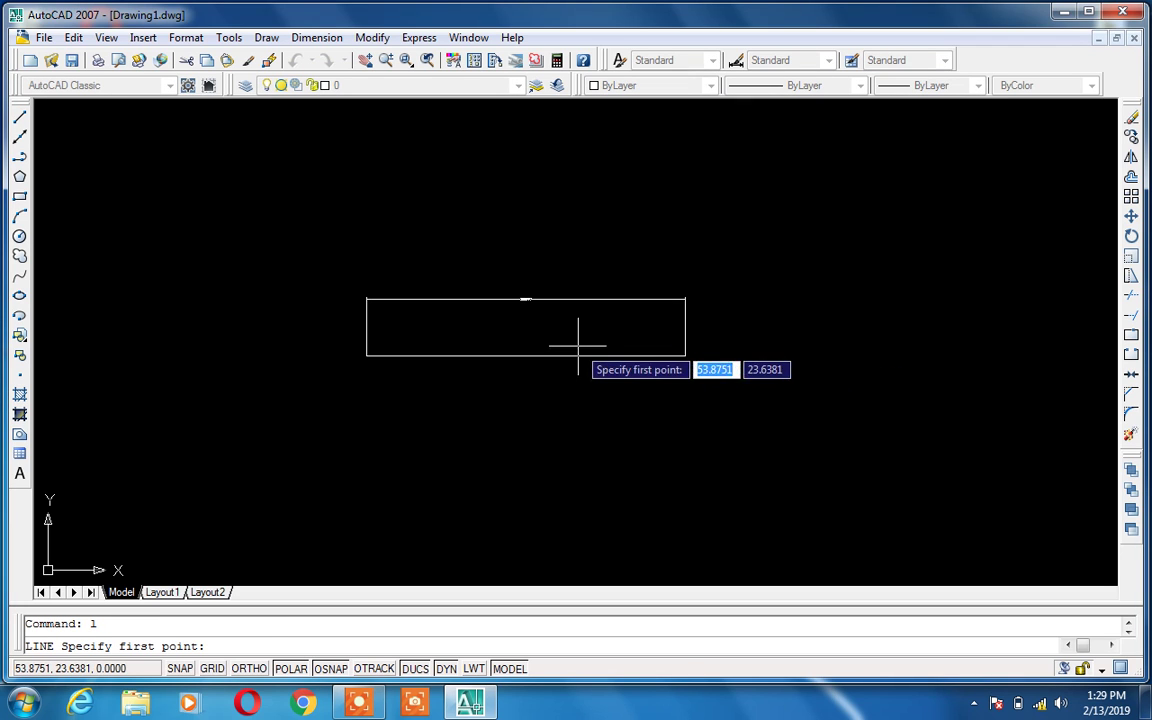
{"action": "left_click", "coordinate": [685, 355]}
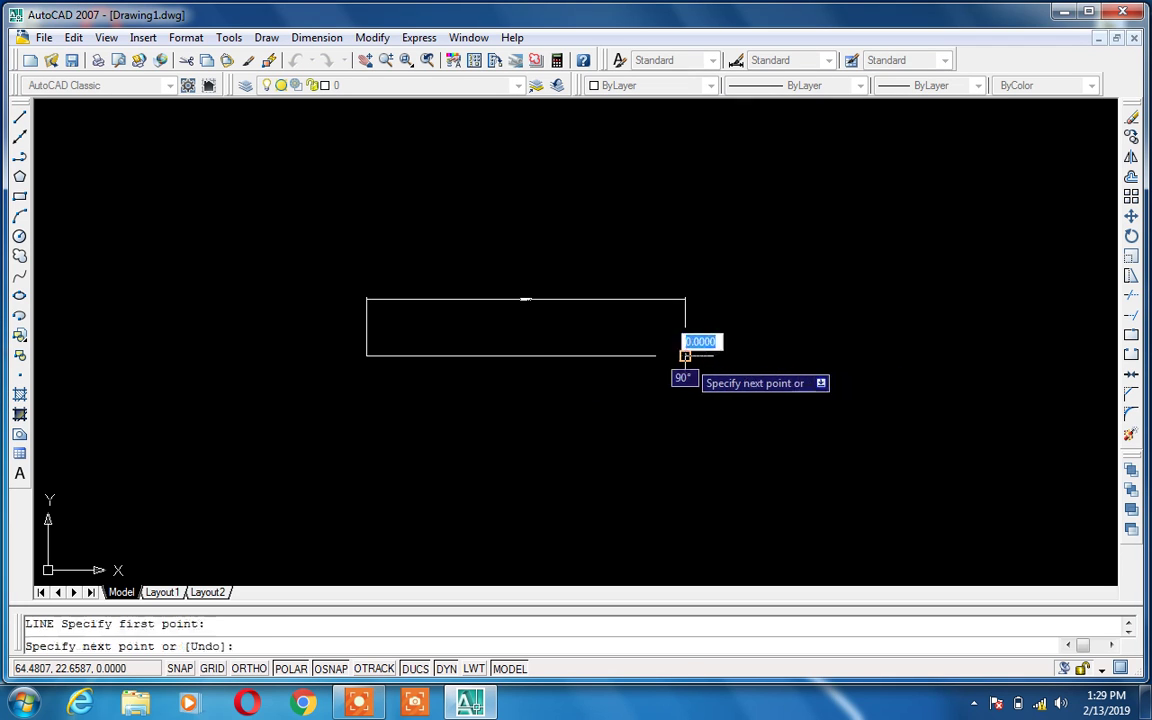
{"action": "left_click", "coordinate": [367, 355]}
{"action": "left_click", "coordinate": [388, 416]}
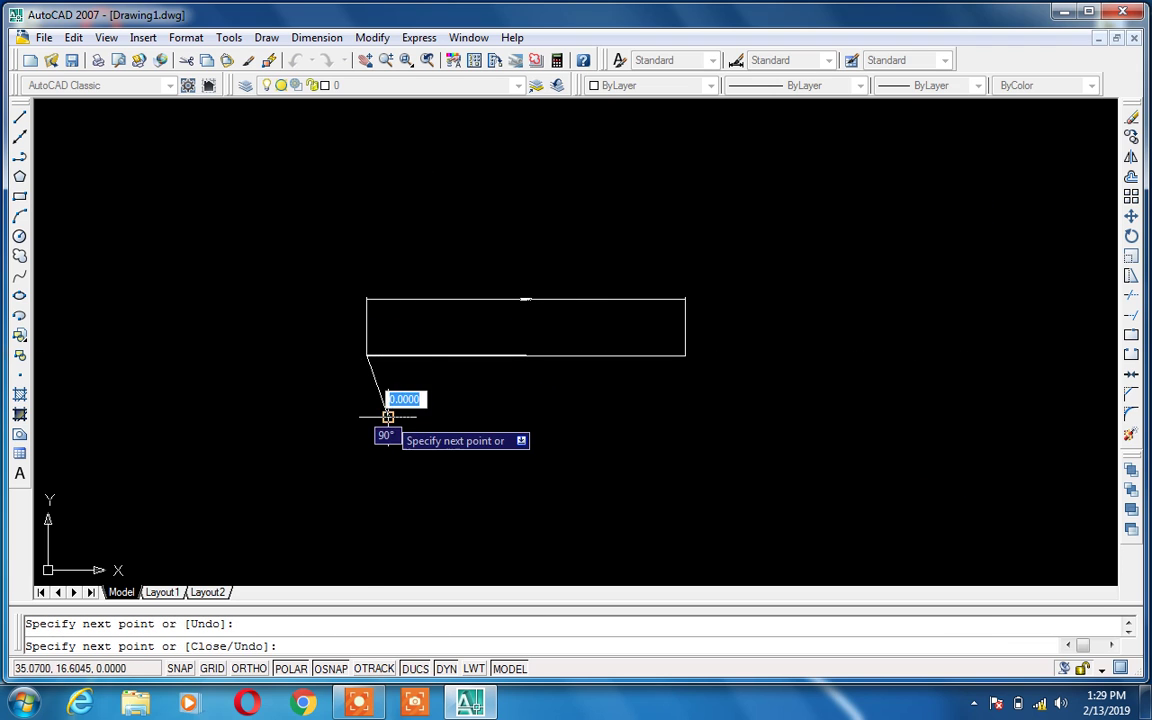
{"action": "key", "text": "Escape"}
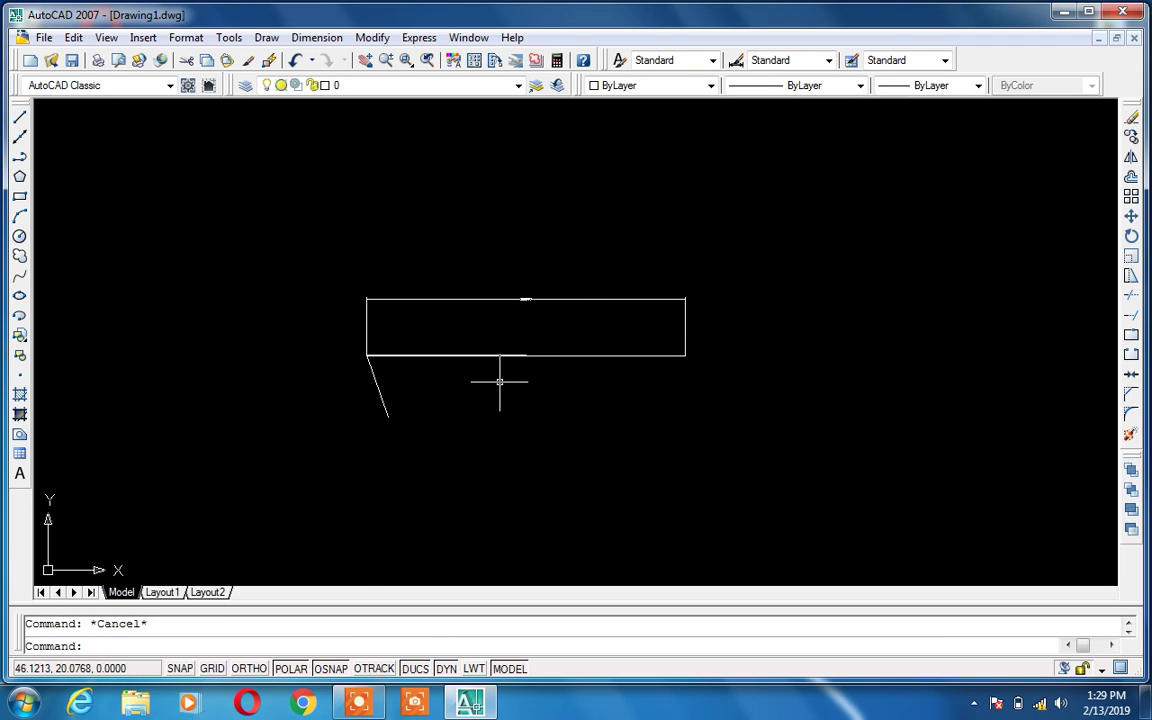
Step: Erase the short slanted segment below the left end of the horizontal line
{"action": "left_click", "coordinate": [378, 390]}
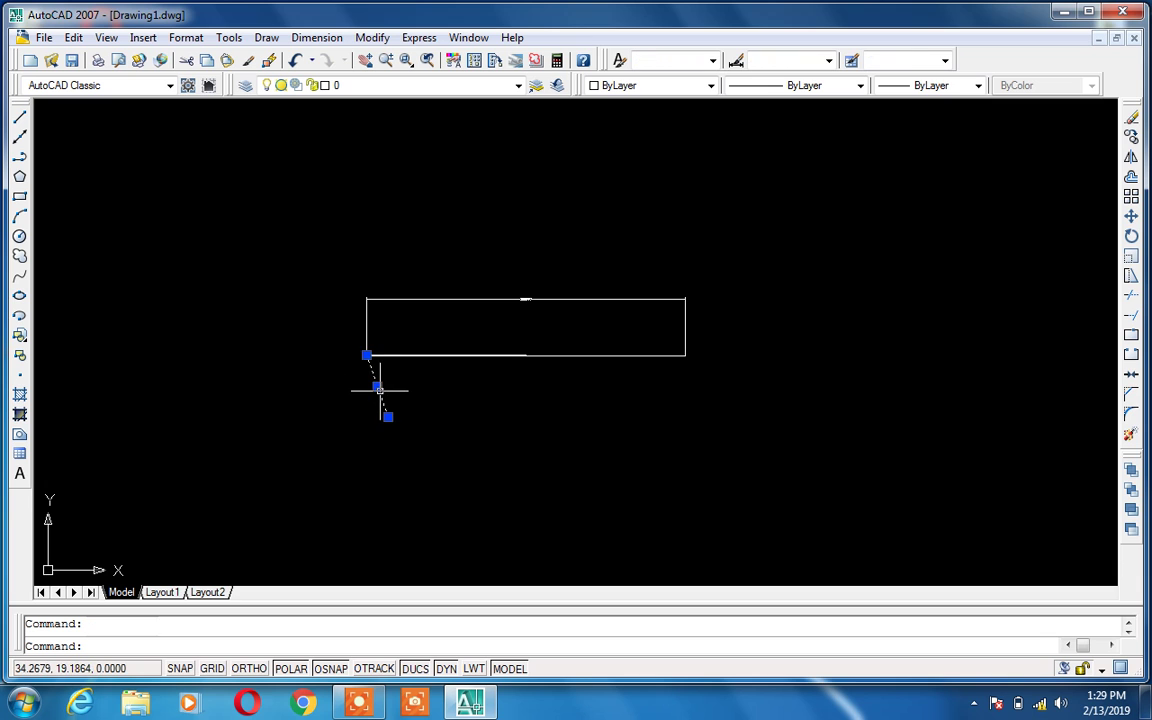
{"action": "key", "text": "Delete"}
Step: Review the object snap tracking option in the drafting settings and close them without changes
{"action": "type", "text": "os"}
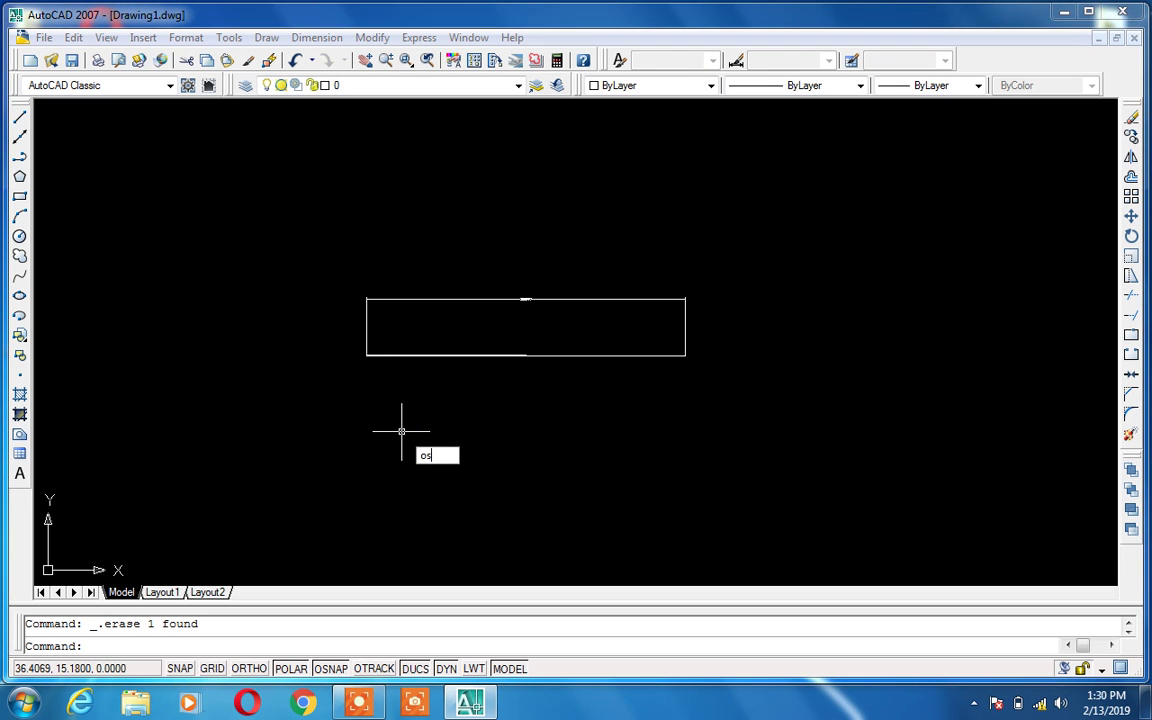
{"action": "key", "text": "Return"}
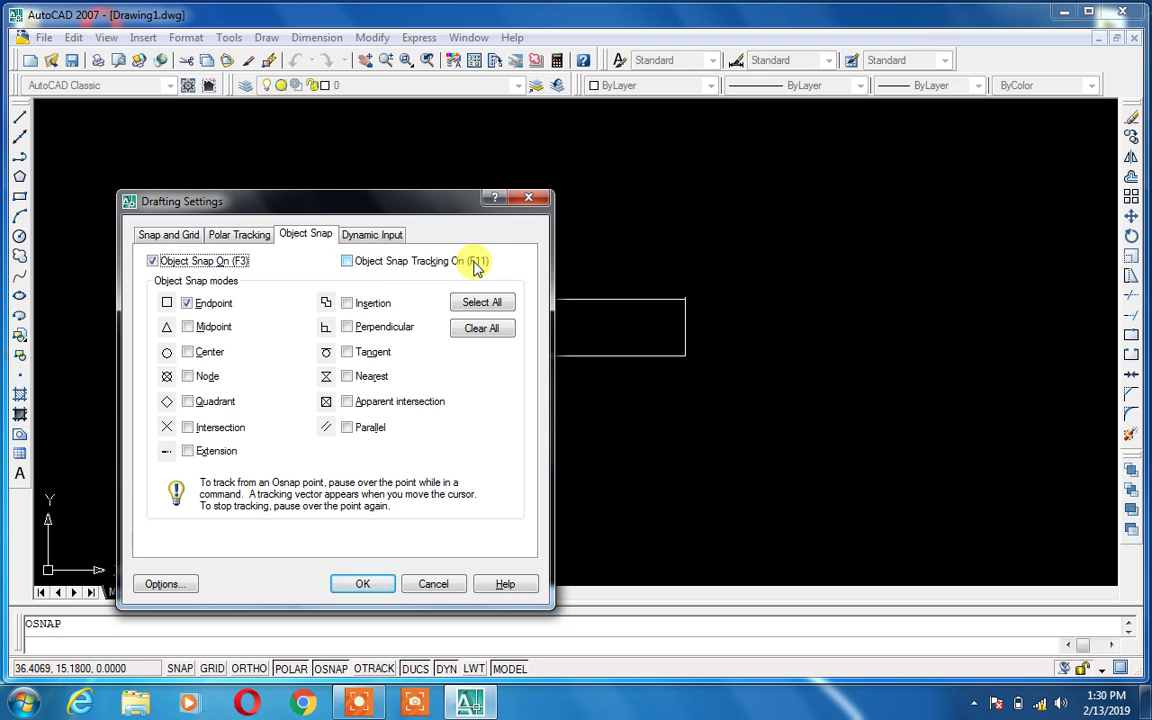
{"action": "left_click", "coordinate": [531, 201]}
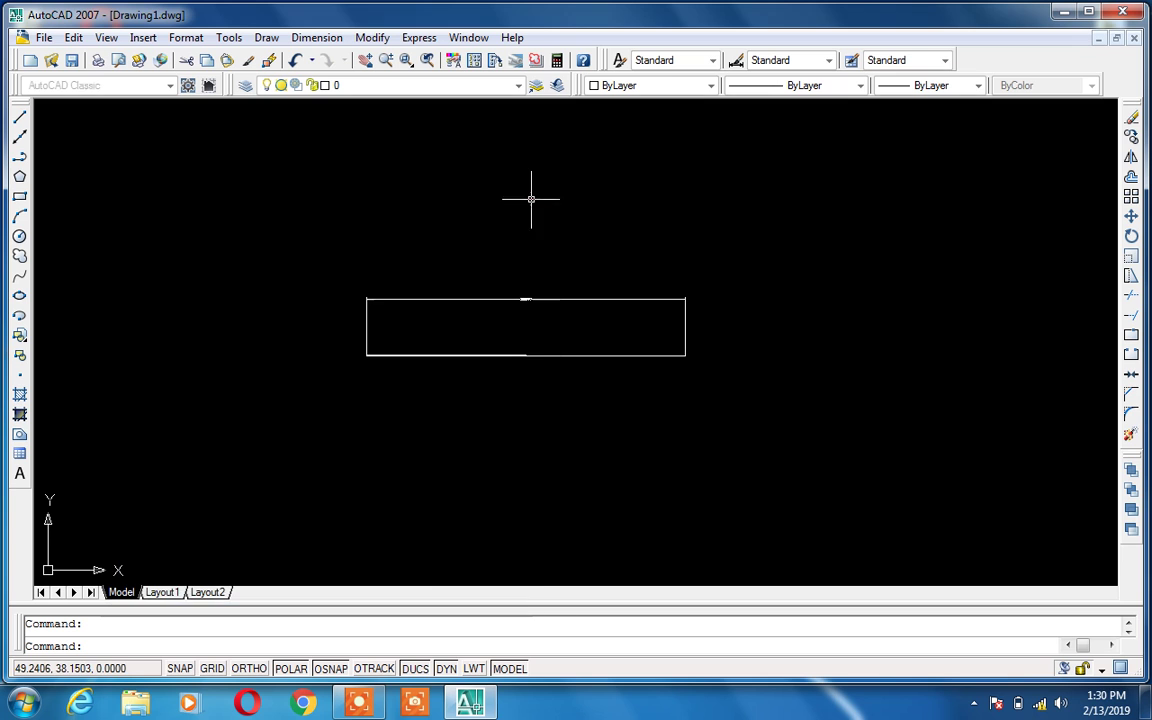
Step: Enable all object snap modes in the drafting settings and apply them
{"action": "right_click", "coordinate": [366, 669]}
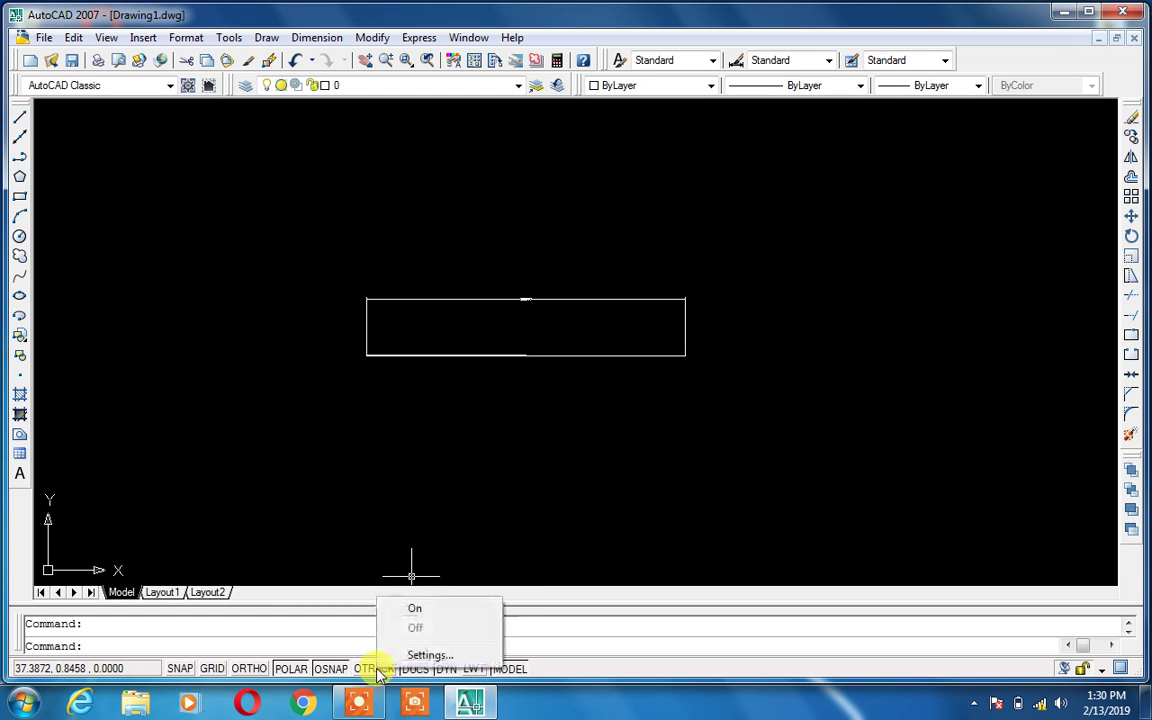
{"action": "left_click", "coordinate": [425, 656]}
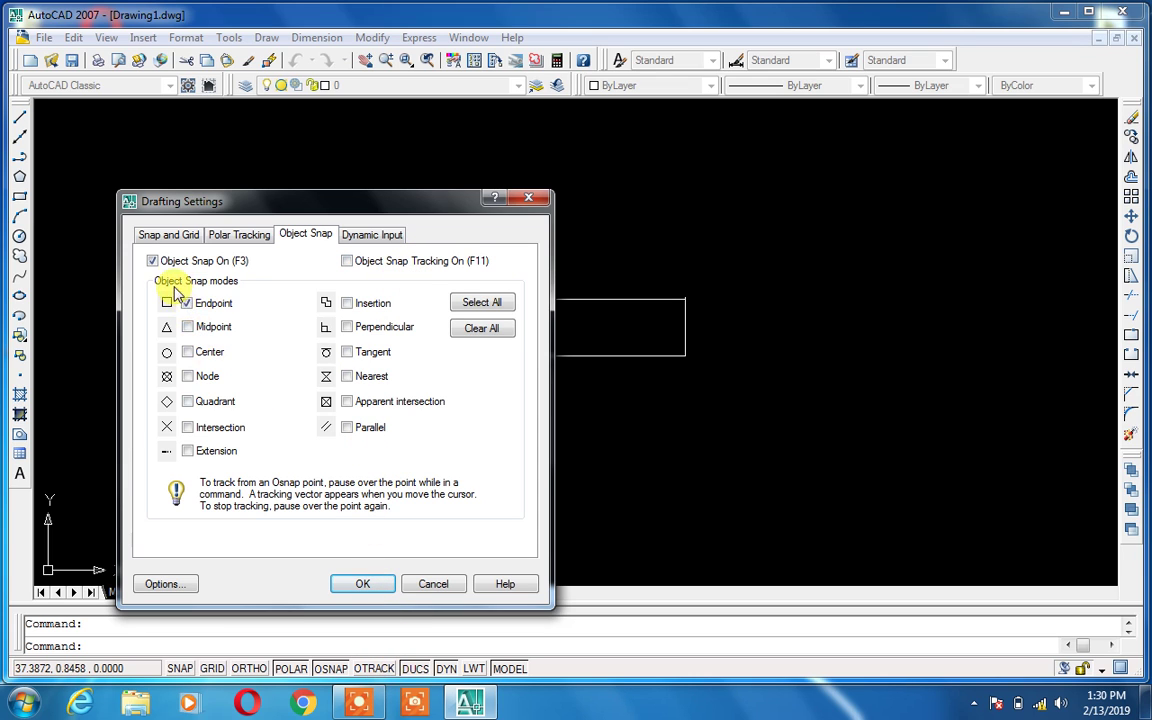
{"action": "left_click", "coordinate": [481, 302]}
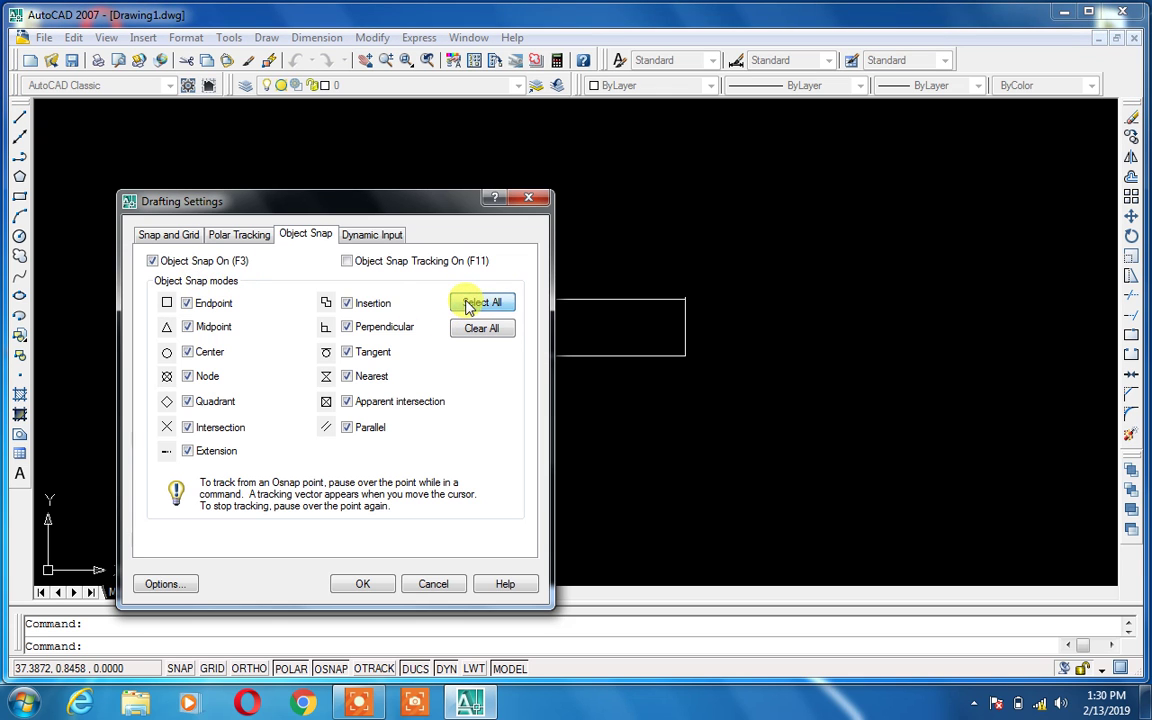
{"action": "left_click", "coordinate": [381, 584]}
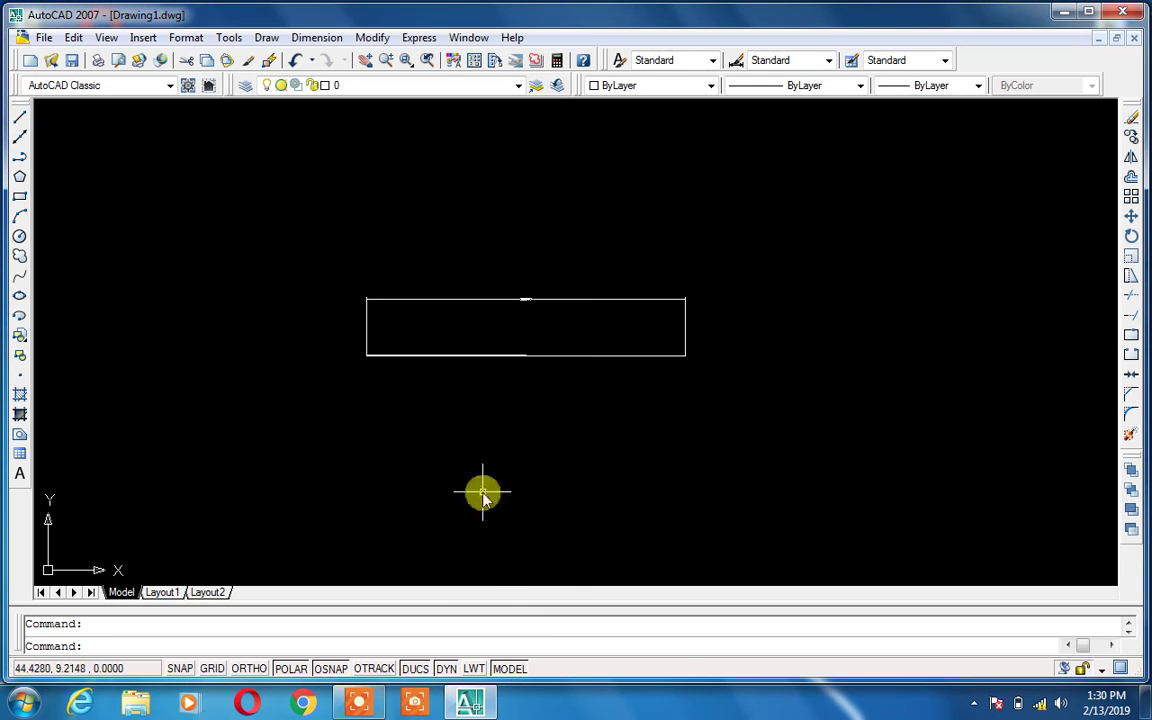
Step: Draw connected lines from the rectangle's lower-right corner to the bottom midpoint, a free point below, back to the corner, and horizontally outward
{"action": "type", "text": "l"}
{"action": "key", "text": "Return"}
{"action": "left_click", "coordinate": [684, 355]}
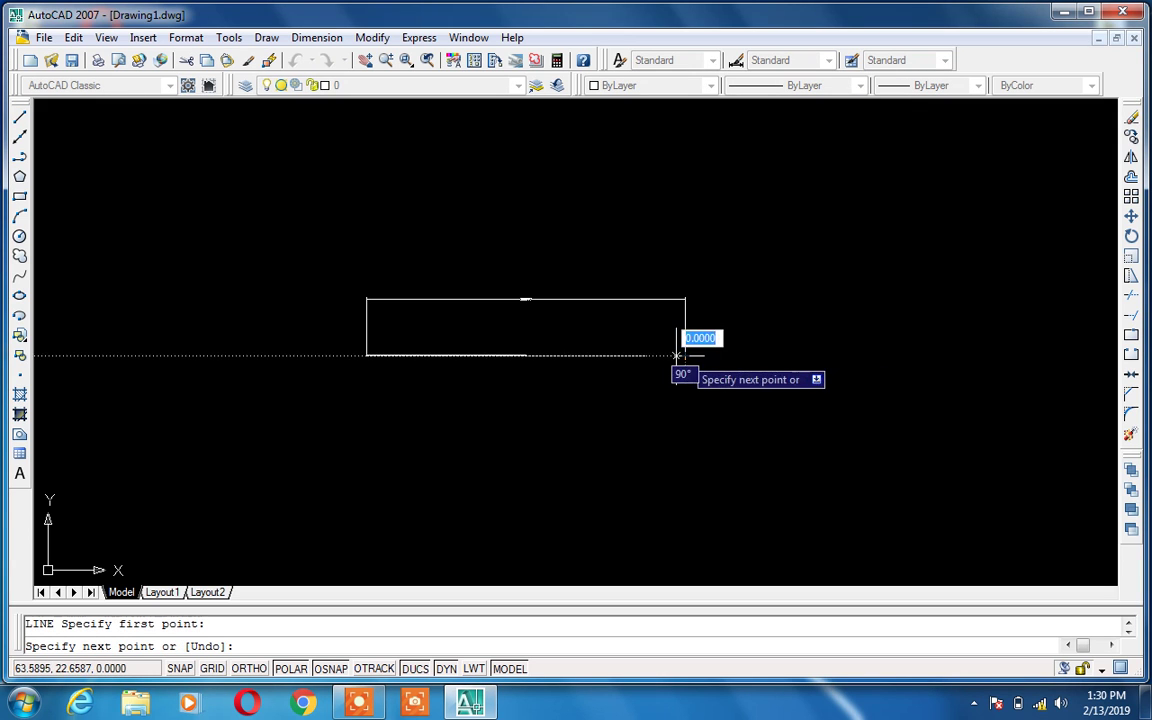
{"action": "left_click", "coordinate": [526, 356]}
{"action": "left_click", "coordinate": [552, 456]}
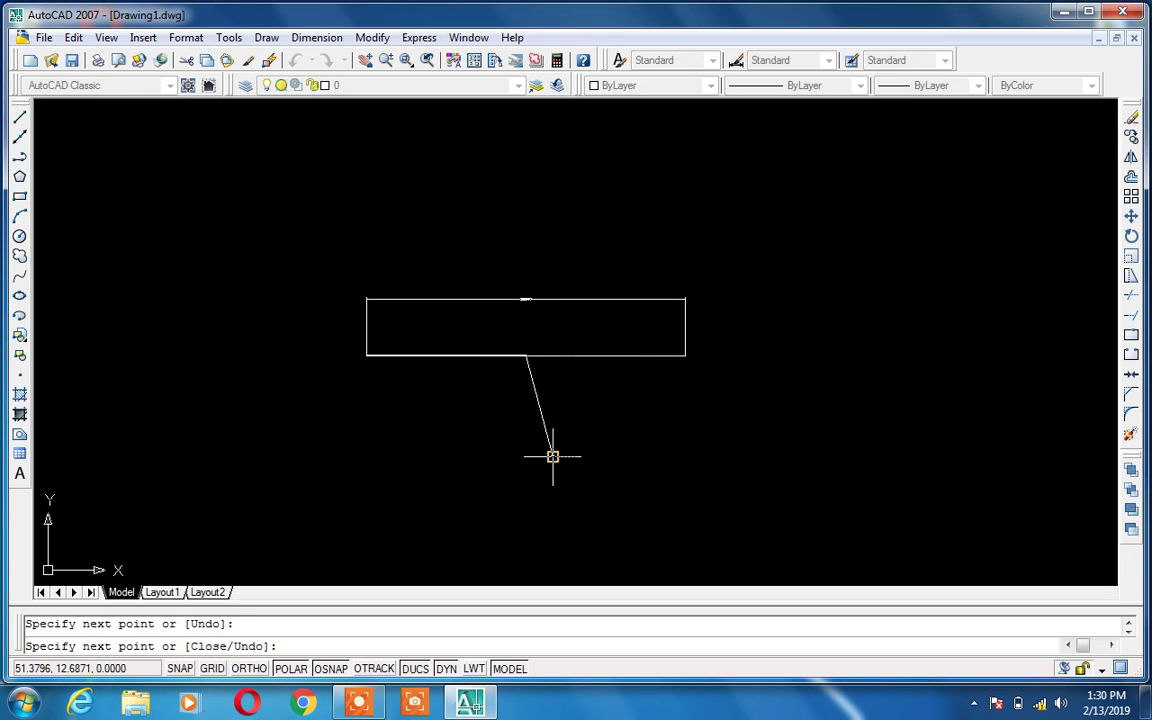
{"action": "left_click", "coordinate": [684, 355]}
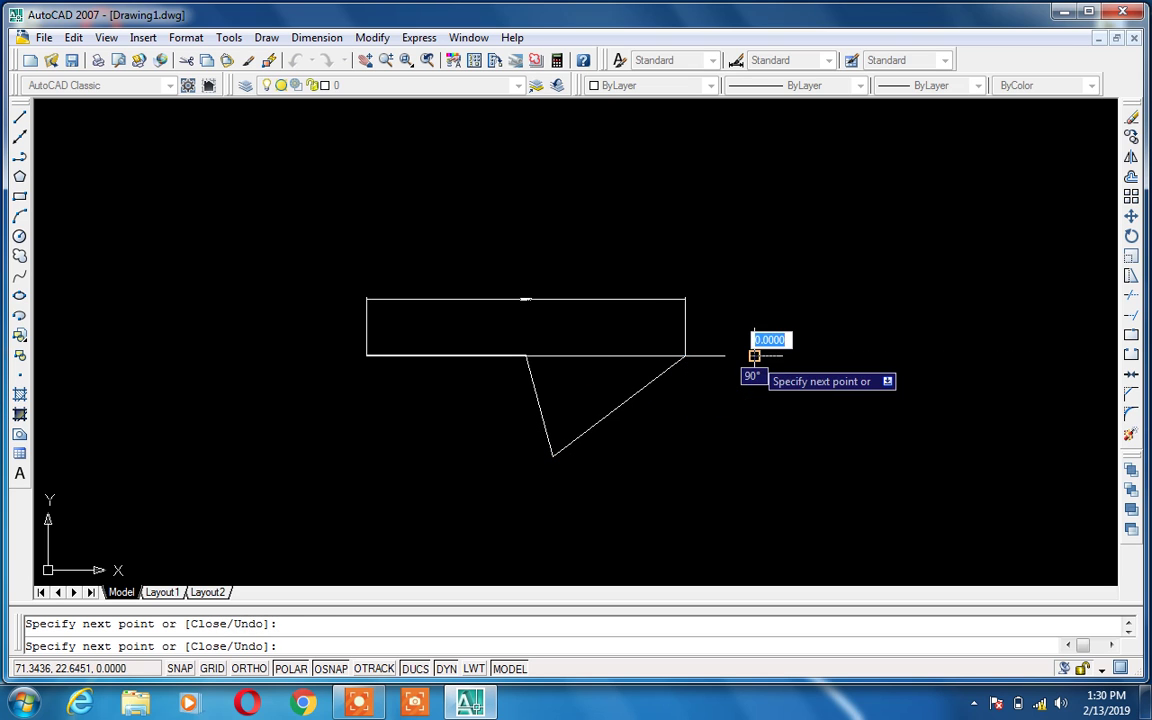
{"action": "key", "text": "Escape"}
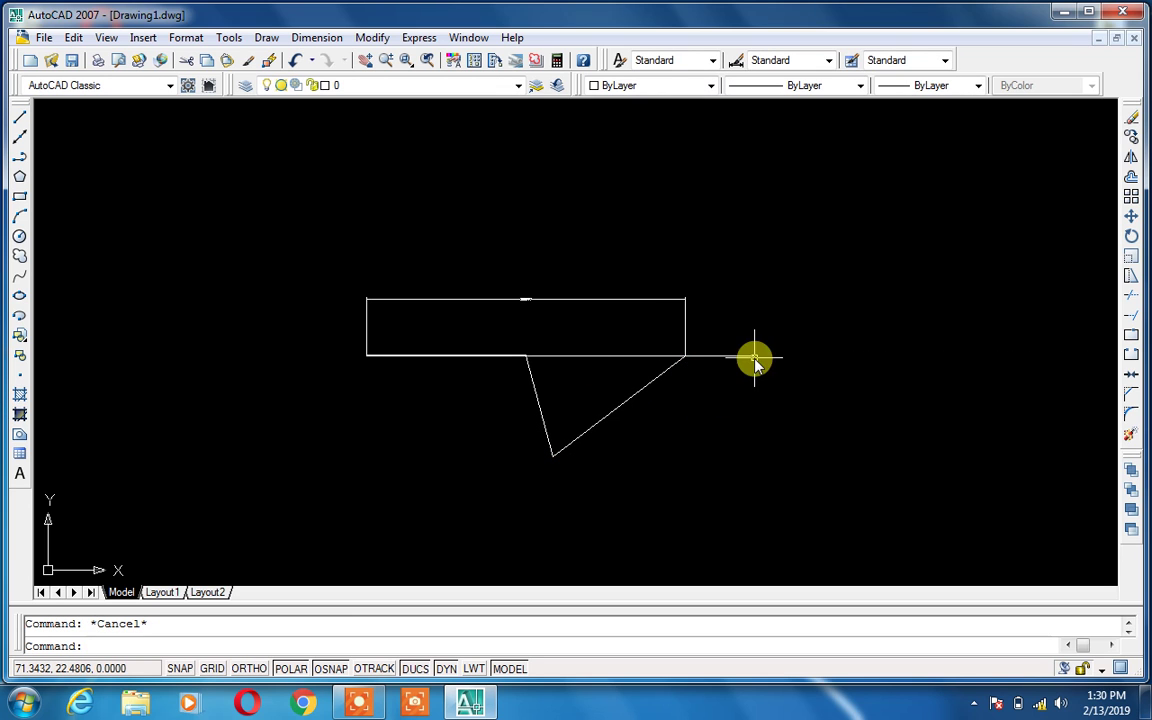
Step: Switch object snap off in the drafting settings, and try starting a line near the rectangle's upper-left corner without snapping
{"action": "type", "text": "os"}
{"action": "key", "text": "Return"}
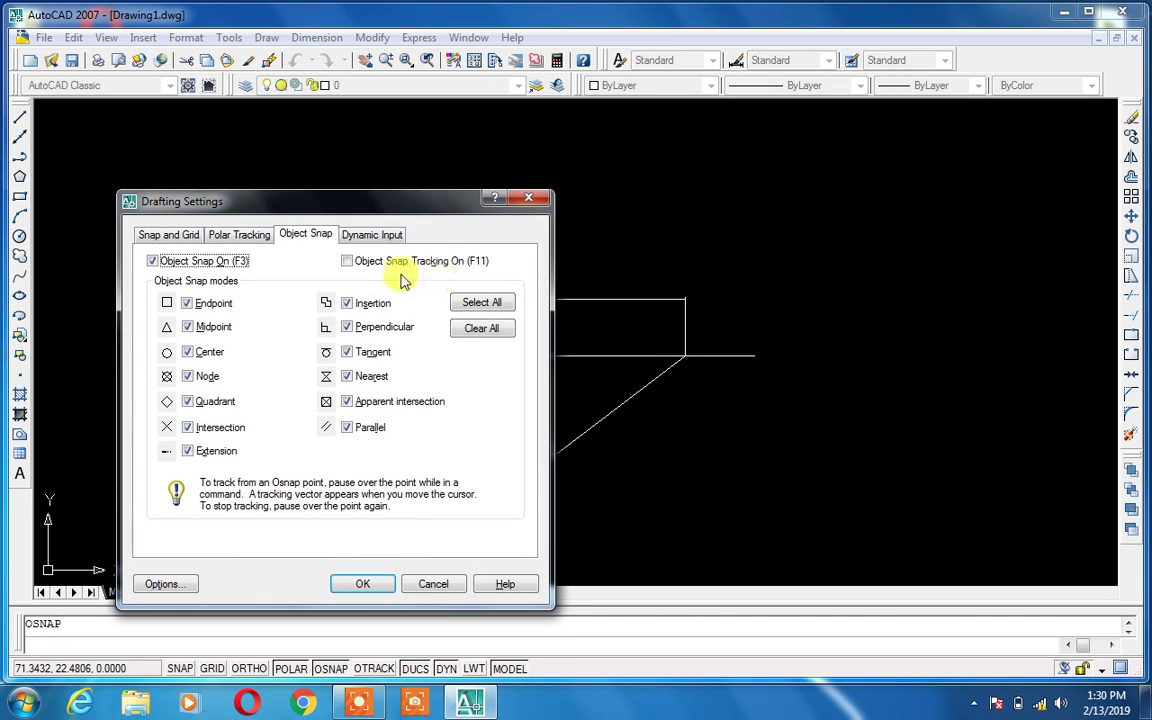
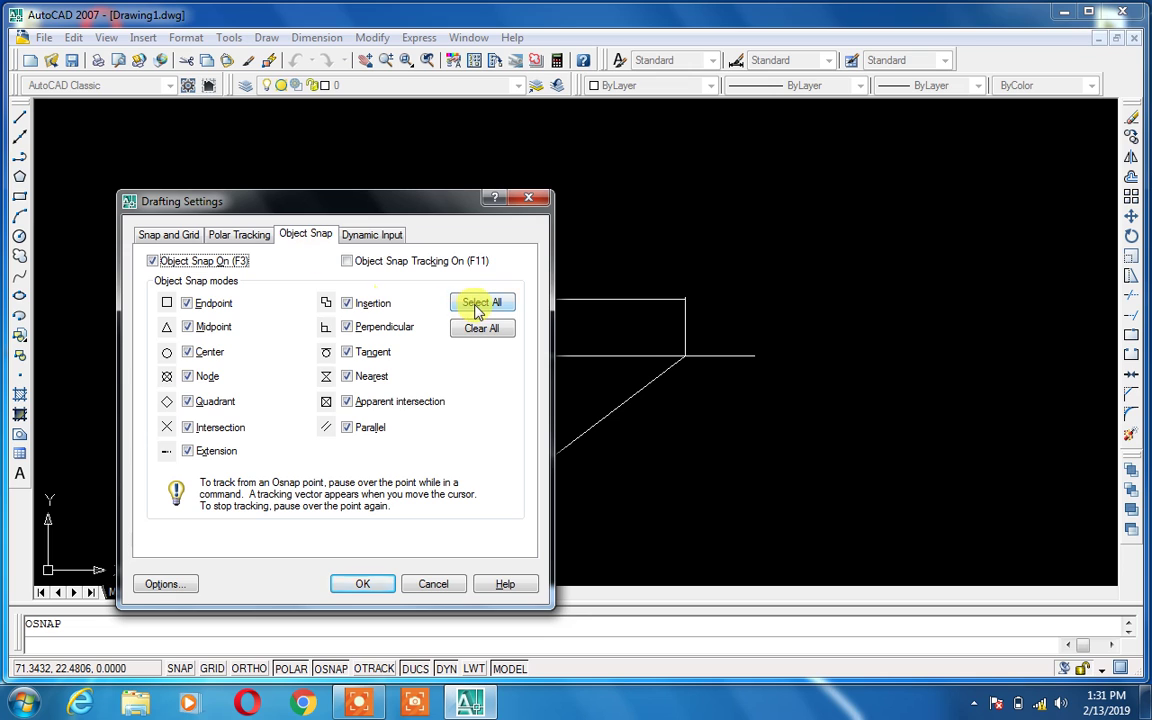
{"action": "left_click", "coordinate": [184, 264]}
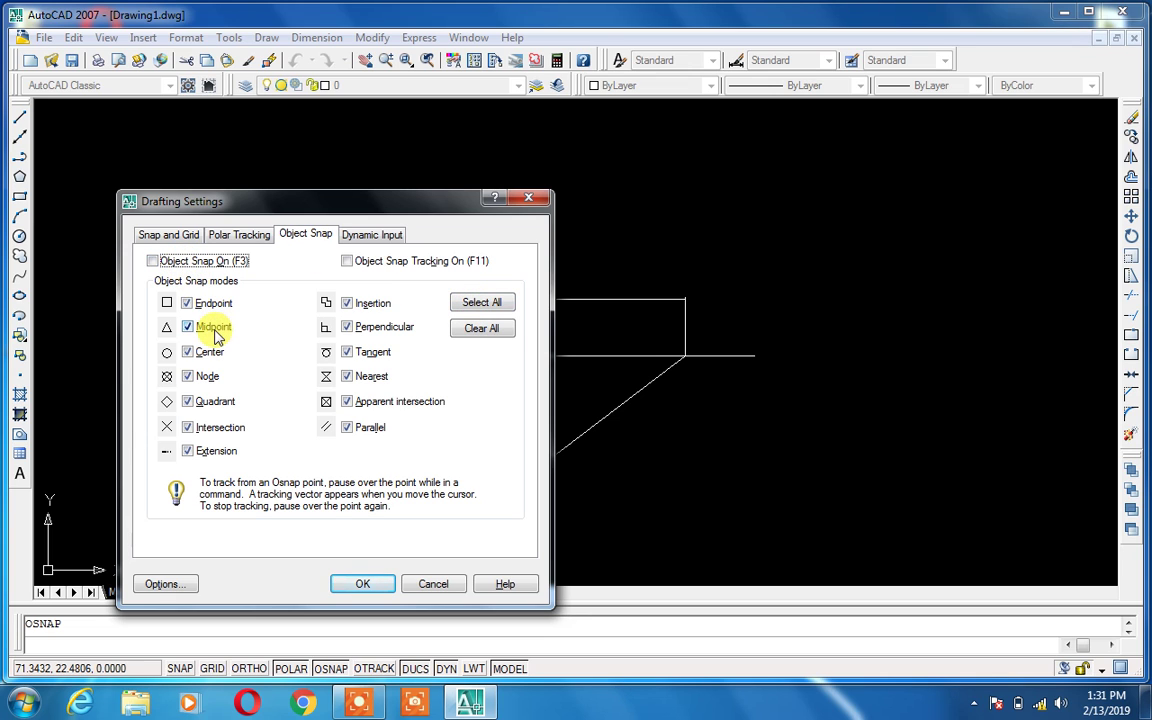
{"action": "left_click", "coordinate": [362, 584]}
{"action": "type", "text": "l"}
{"action": "key", "text": "Return"}
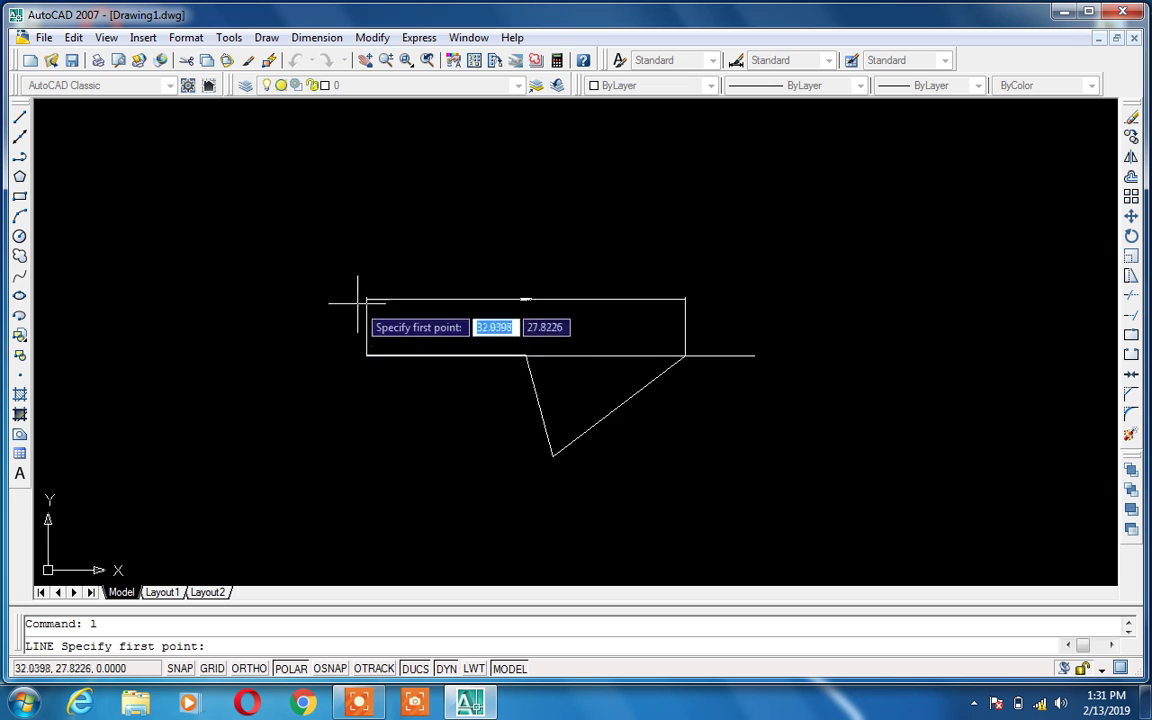
{"action": "key", "text": "Escape"}
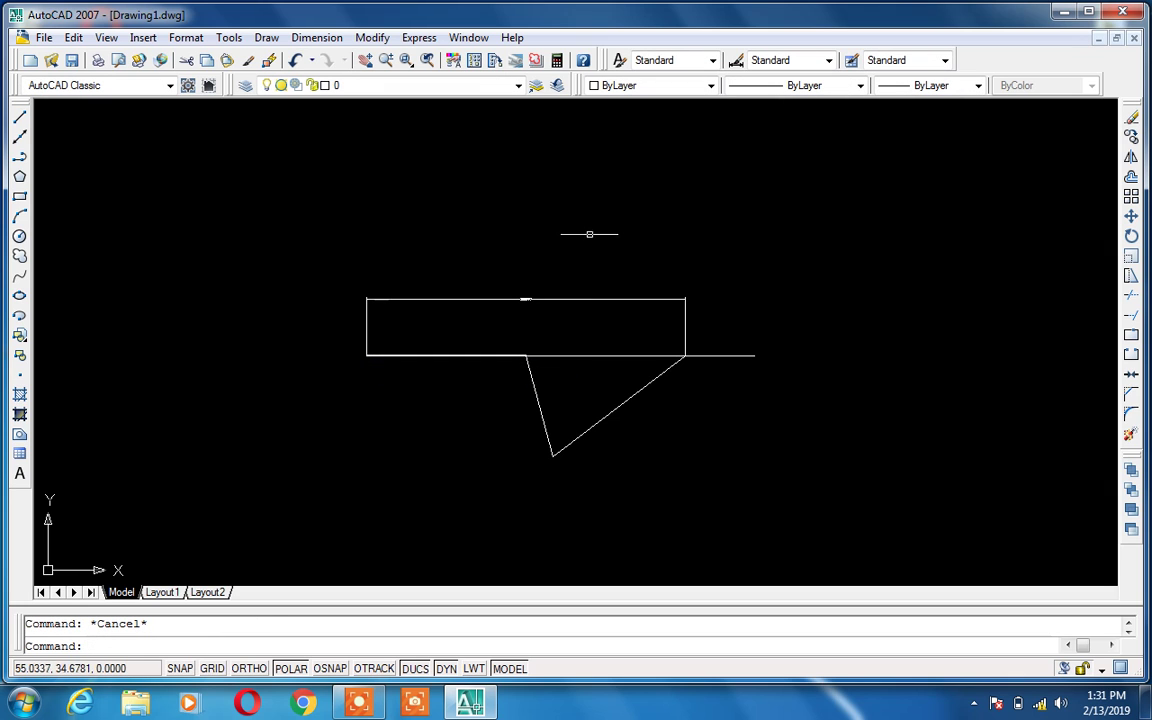
Step: Switch object snap back on and try out a line from the rectangle's lower-left corner, then cancel it
{"action": "left_click", "coordinate": [780, 258]}
{"action": "key", "text": "Escape"}
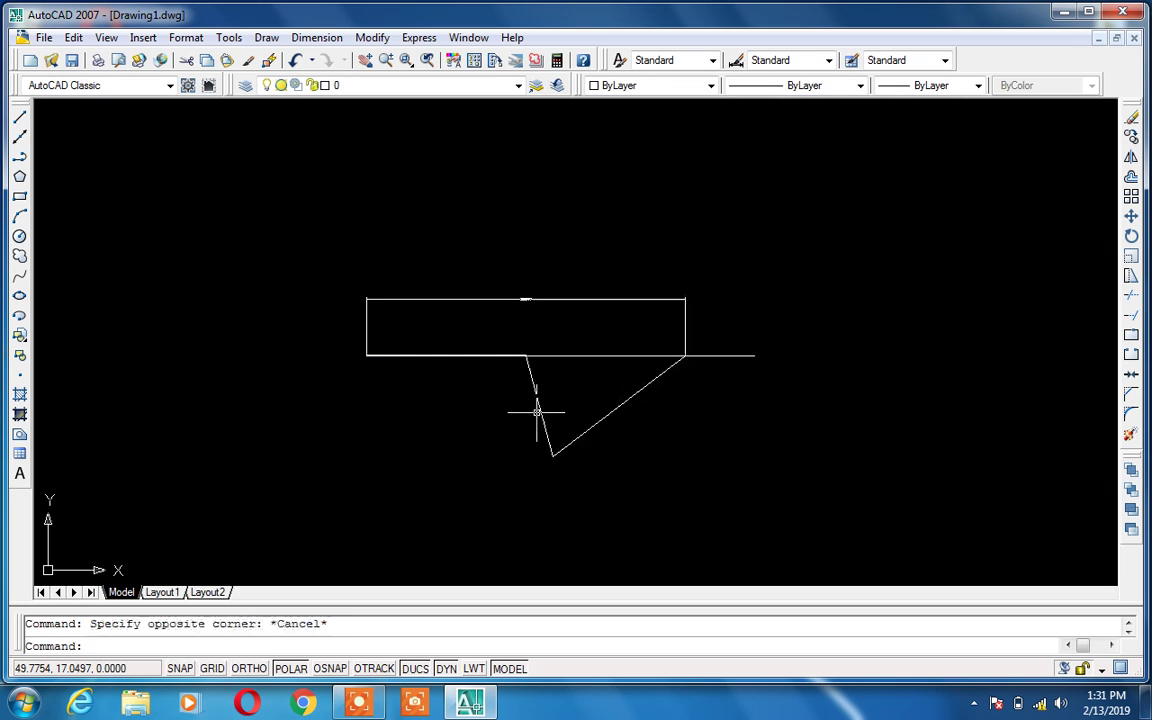
{"action": "type", "text": "l"}
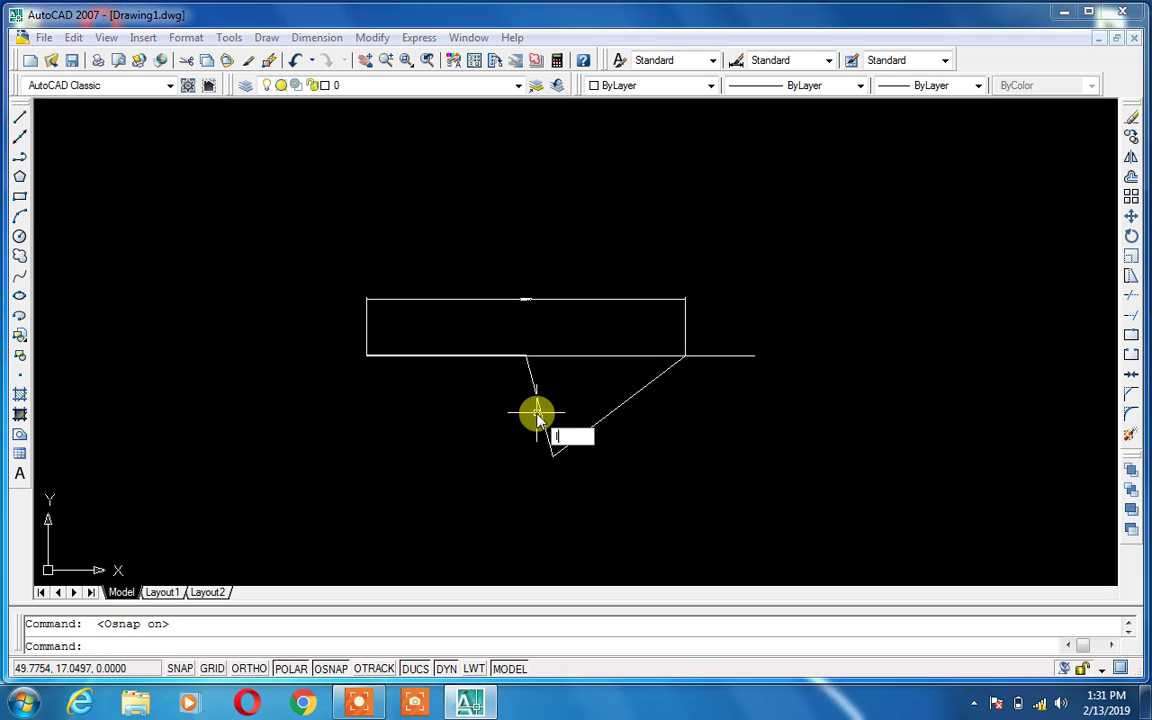
{"action": "key", "text": "Return"}
{"action": "left_click", "coordinate": [366, 355]}
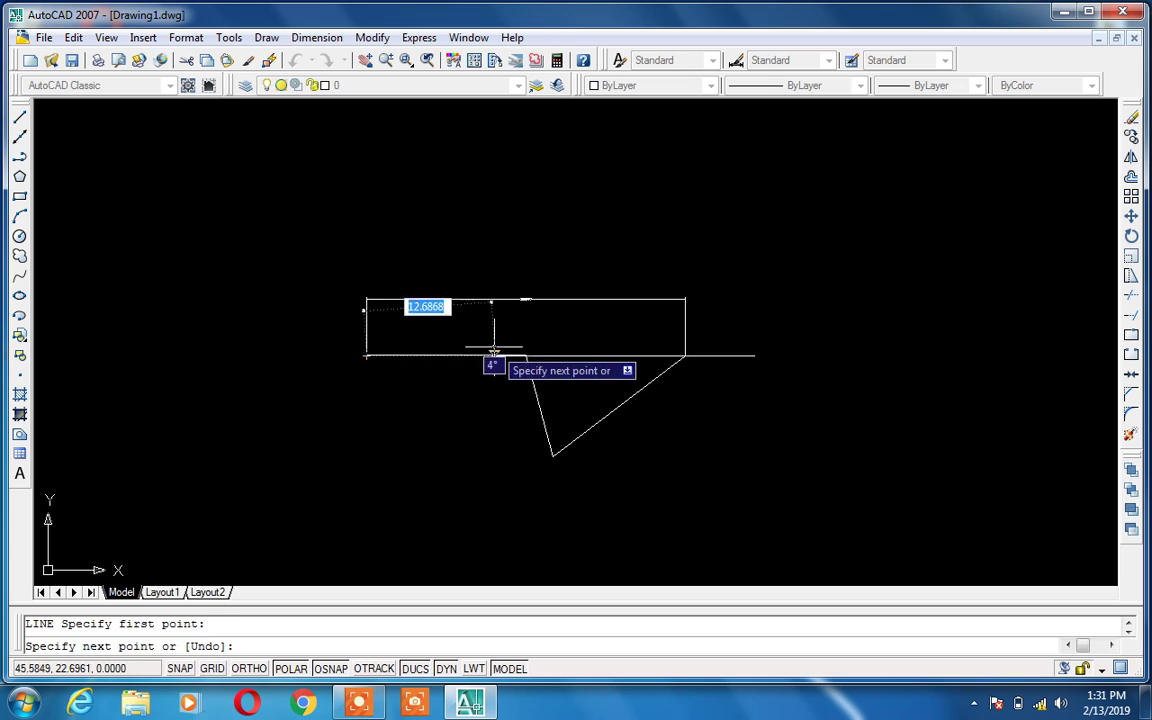
{"action": "key", "text": "Escape"}
Step: Erase all the lines and the dimension from the drawing
{"action": "left_click", "coordinate": [762, 247]}
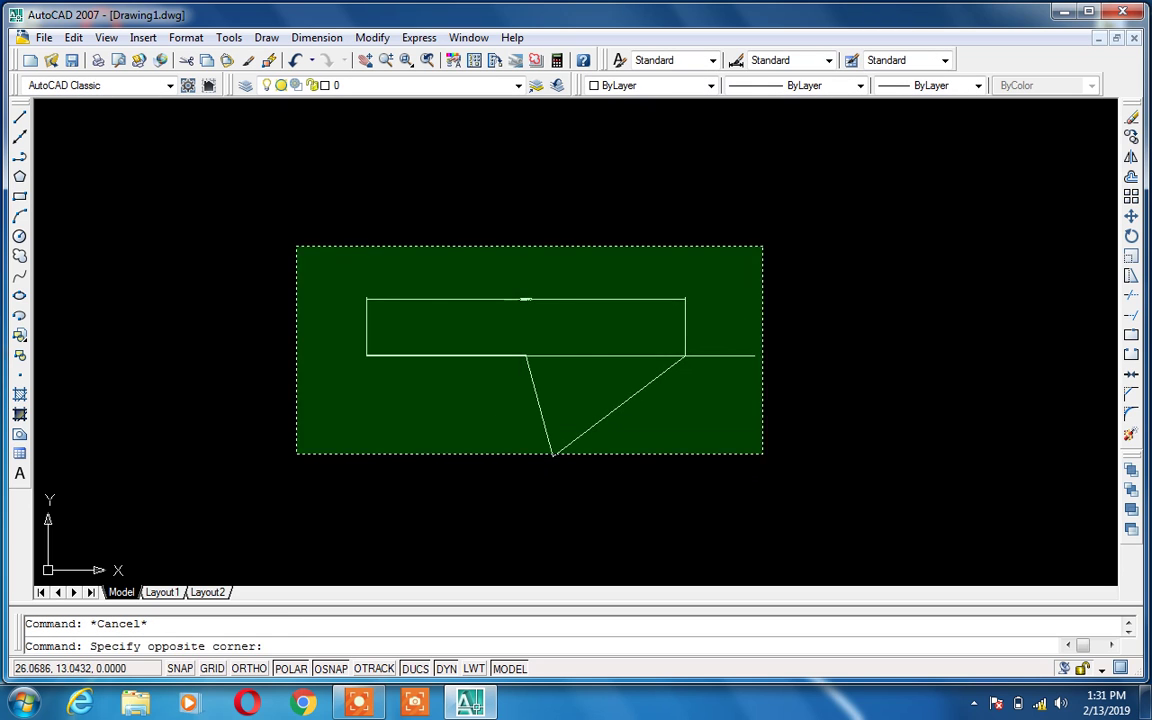
{"action": "left_click", "coordinate": [297, 455]}
{"action": "key", "text": "Delete"}
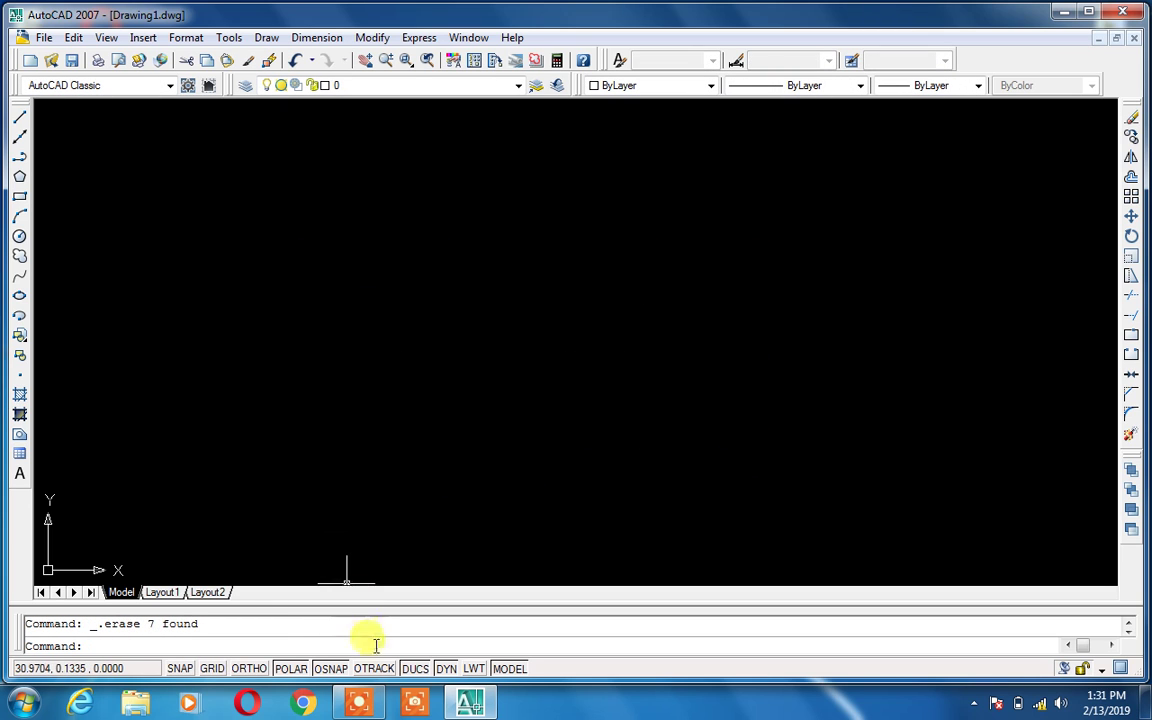
Step: Switch object snap tracking on to check its option in the drafting settings, and switch it back off
{"action": "left_click", "coordinate": [378, 676]}
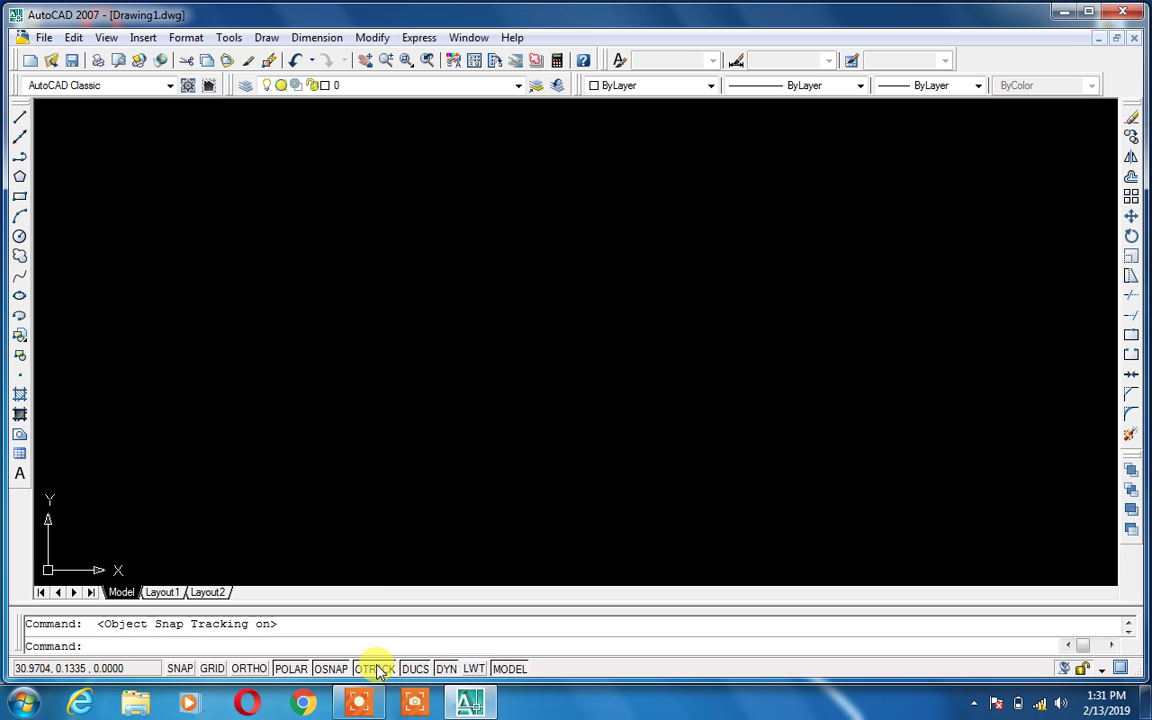
{"action": "right_click", "coordinate": [379, 676]}
{"action": "left_click", "coordinate": [428, 652]}
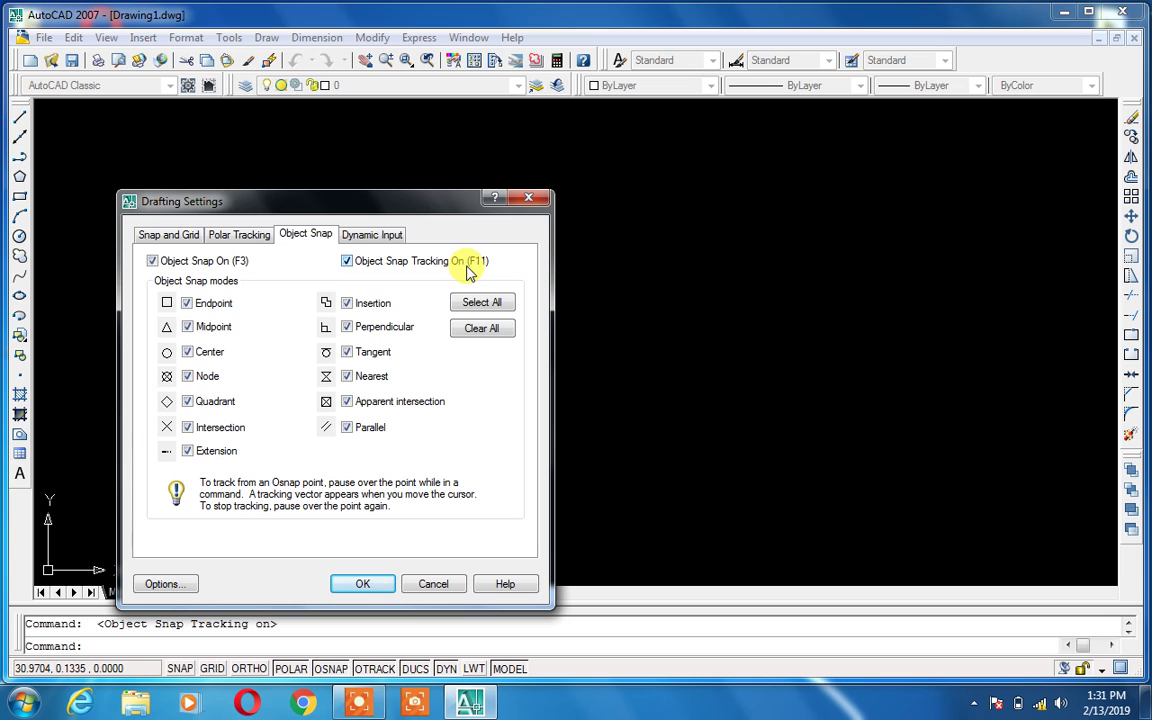
{"action": "left_click", "coordinate": [528, 198]}
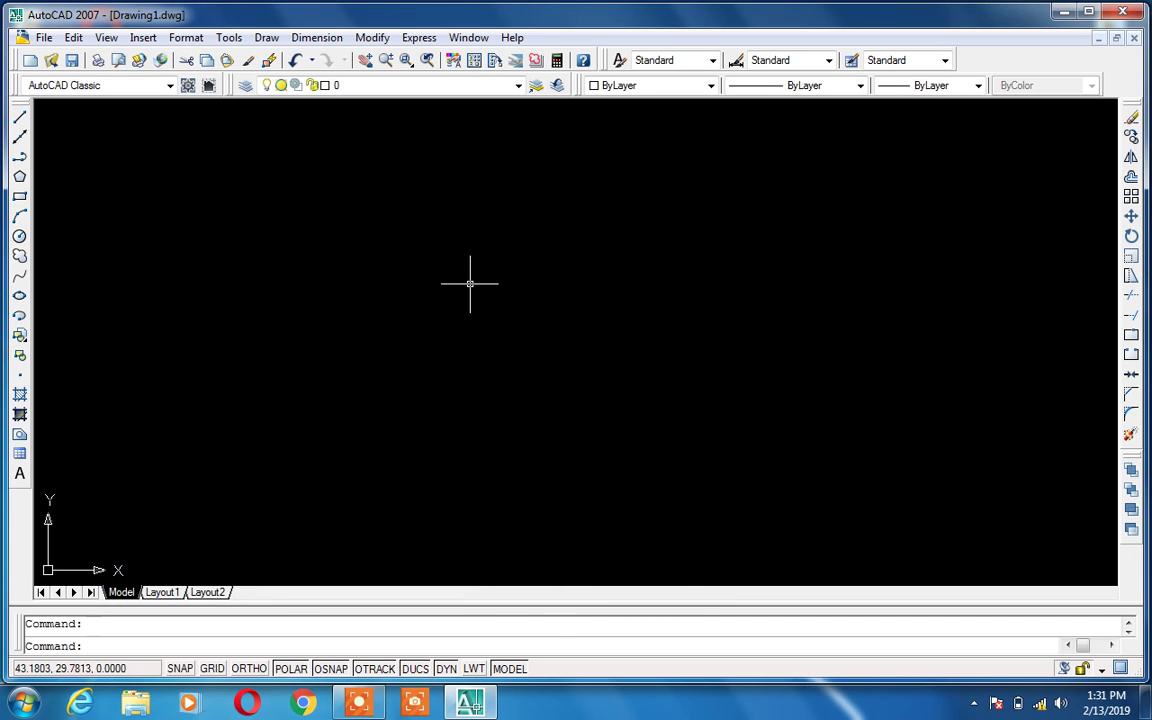
{"action": "left_click", "coordinate": [378, 668]}
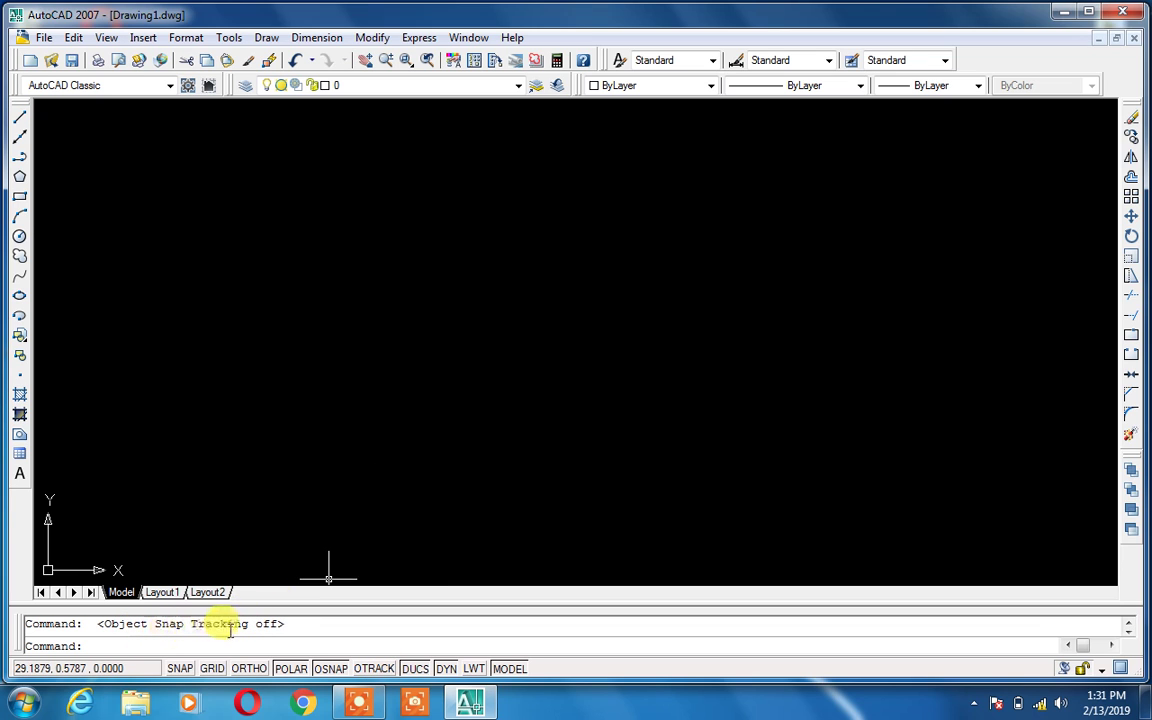
{"action": "key", "text": "Escape"}
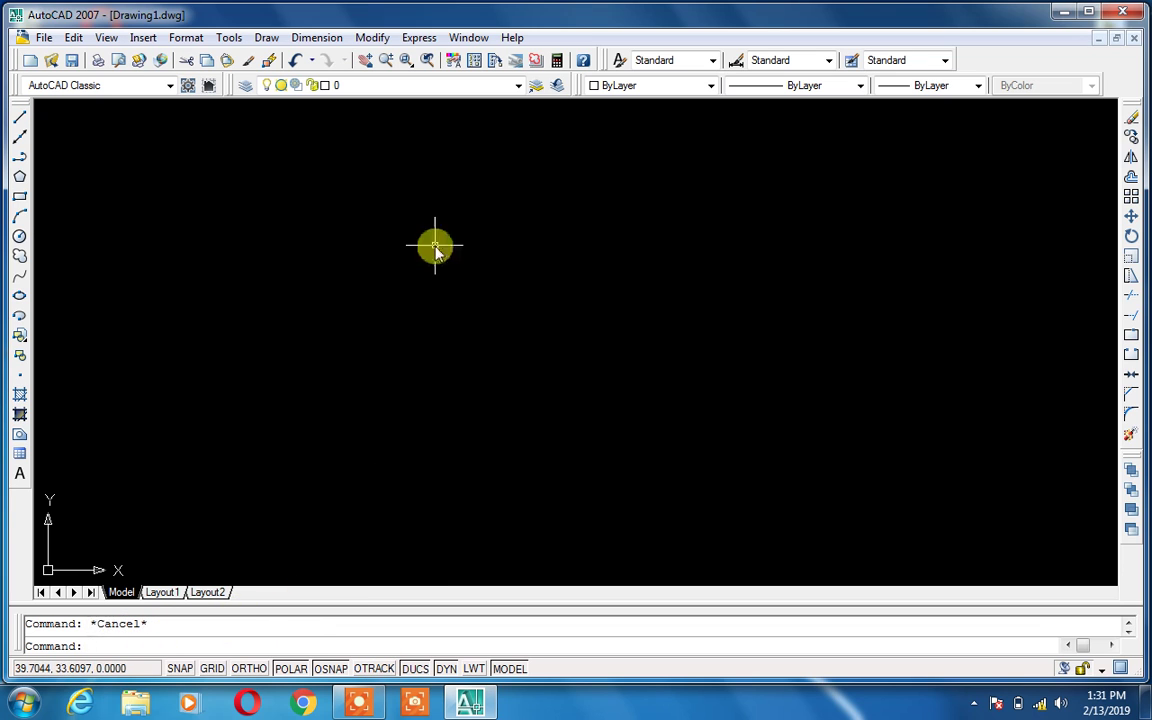
Step: Draw a horizontal line about 38 units long across the middle of the empty drawing area
{"action": "type", "text": "l"}
{"action": "key", "text": "Return"}
{"action": "left_click", "coordinate": [300, 319]}
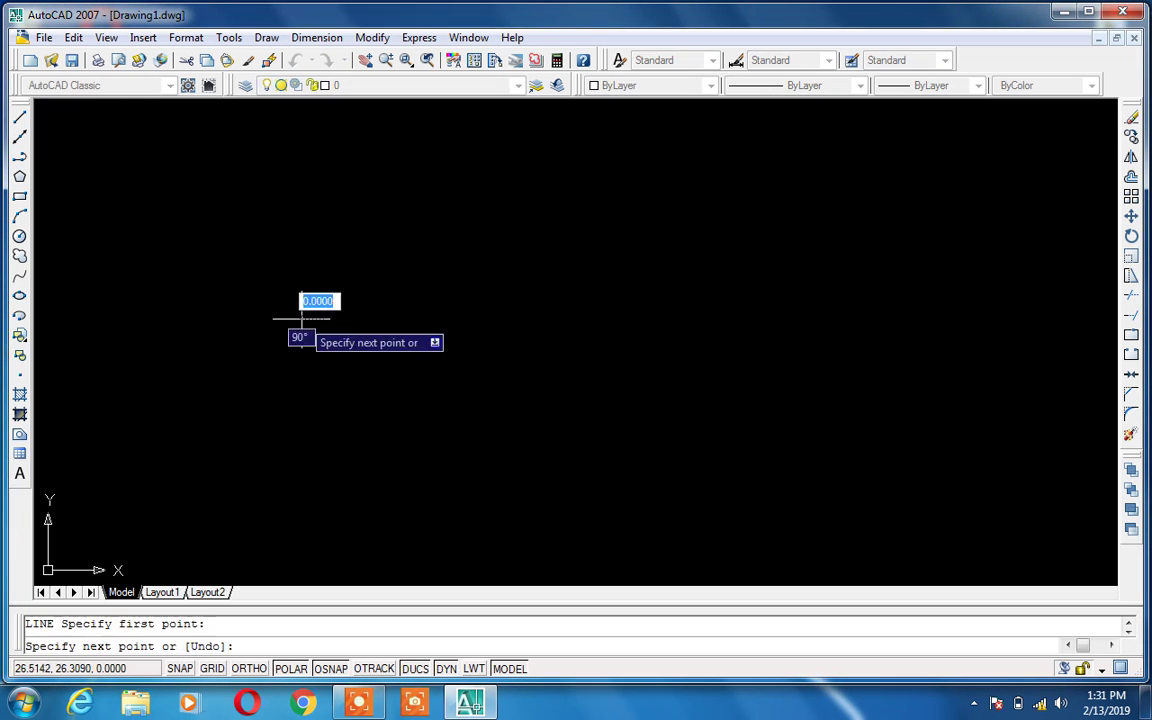
{"action": "left_click", "coordinate": [681, 319]}
{"action": "key", "text": "Return"}
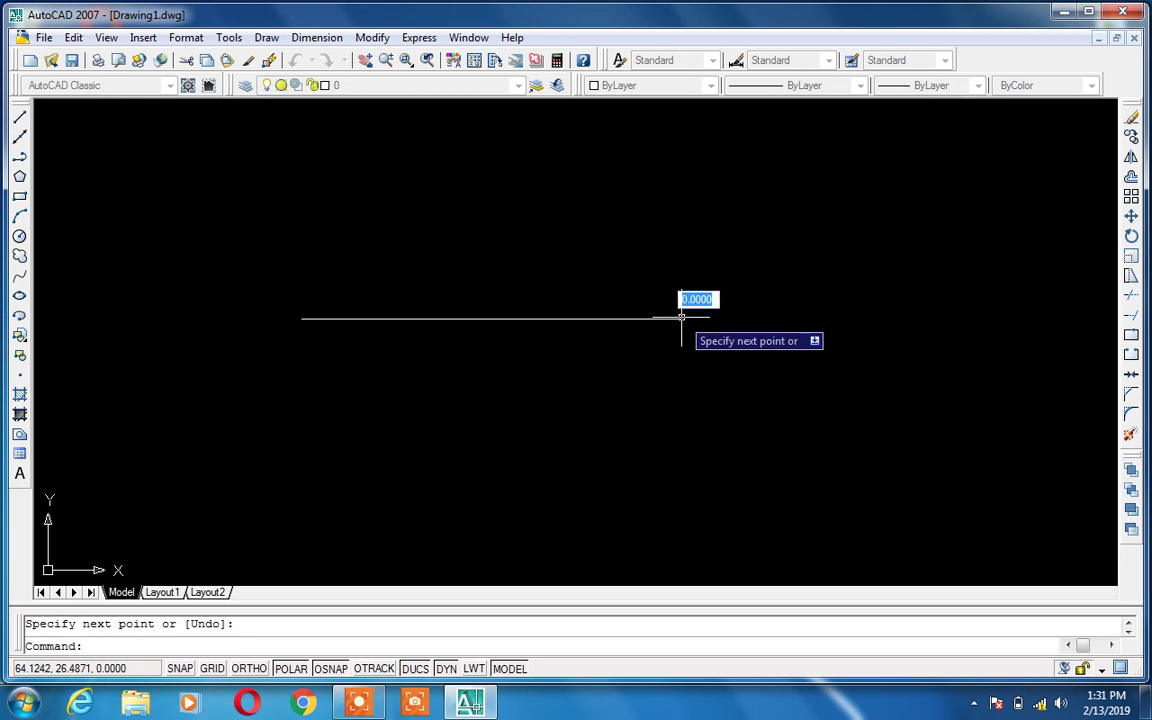
Step: Draw a second horizontal line about 15 units long, below and to the right of the long line
{"action": "key", "text": "Return"}
{"action": "left_click", "coordinate": [972, 428]}
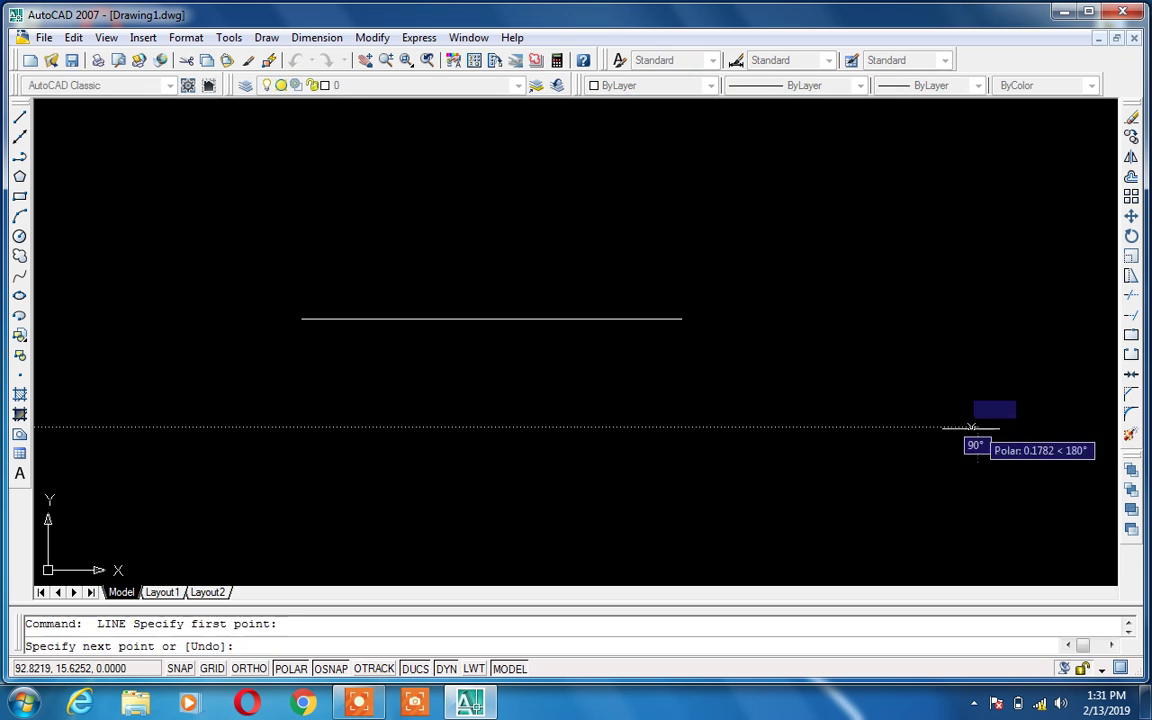
{"action": "left_click", "coordinate": [828, 427]}
{"action": "key", "text": "Return"}
{"action": "left_click", "coordinate": [880, 176]}
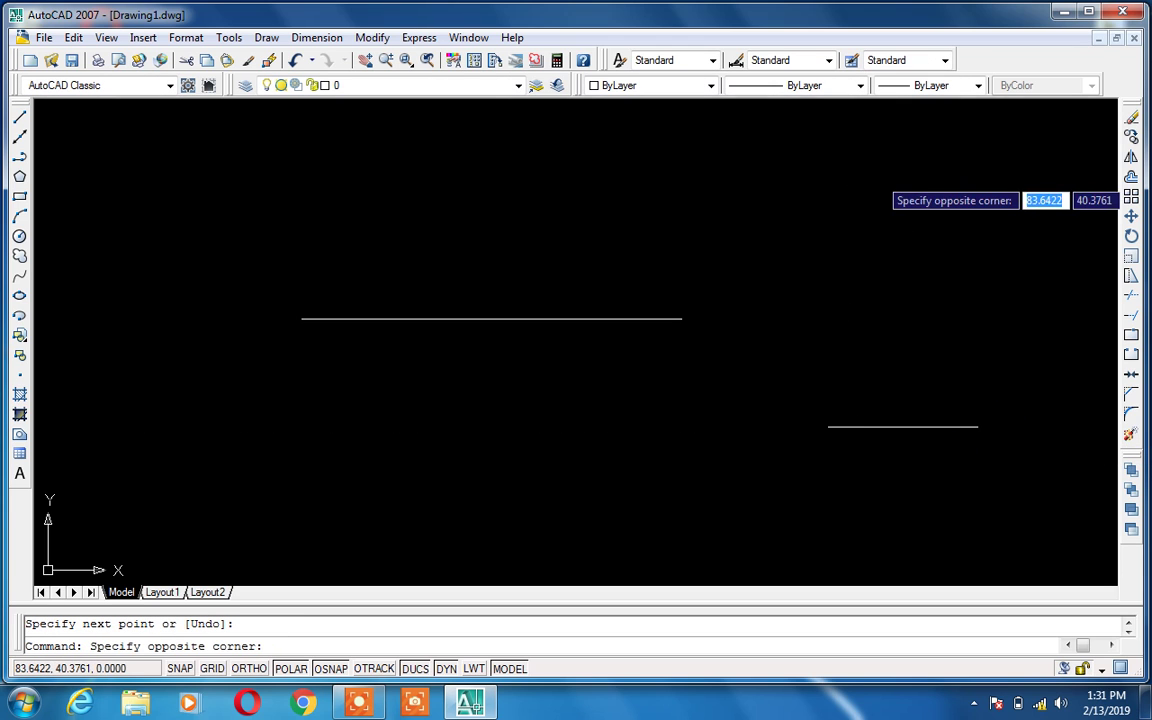
{"action": "key", "text": "Escape"}
{"action": "key", "text": "Escape"}
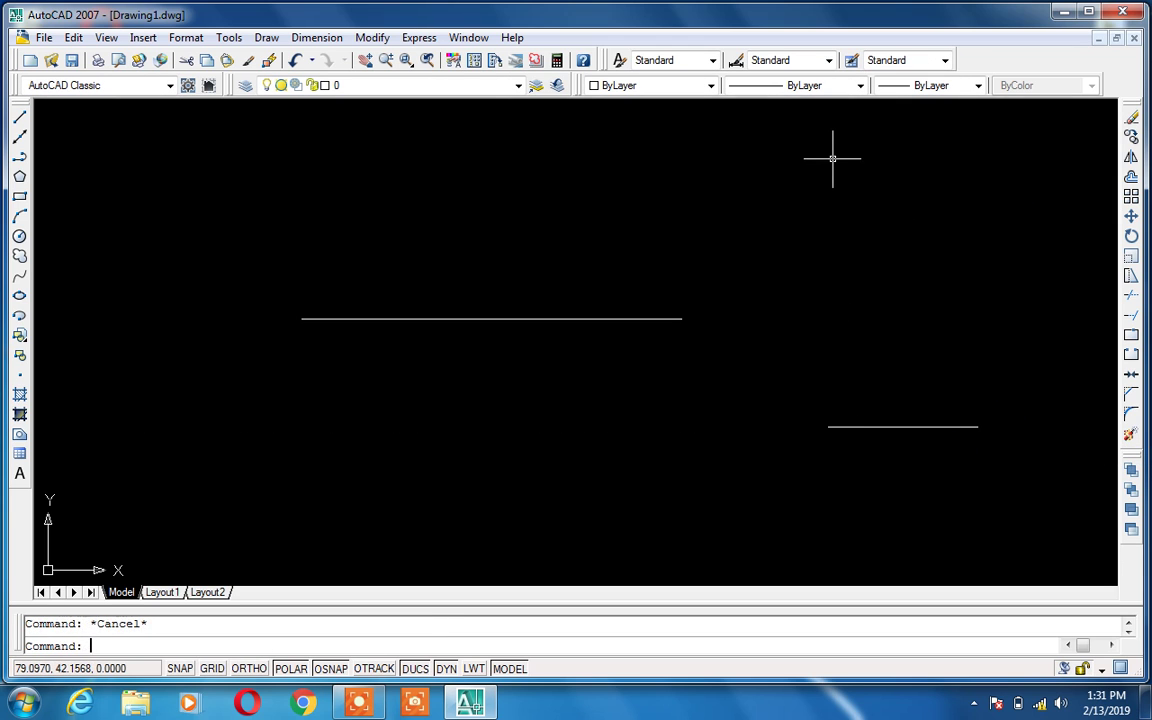
Step: Draw a vertical line about 11 units long, above and to the right of the long horizontal line
{"action": "key", "text": "Return"}
{"action": "left_click", "coordinate": [823, 152]}
{"action": "left_click", "coordinate": [823, 265]}
{"action": "key", "text": "Return"}
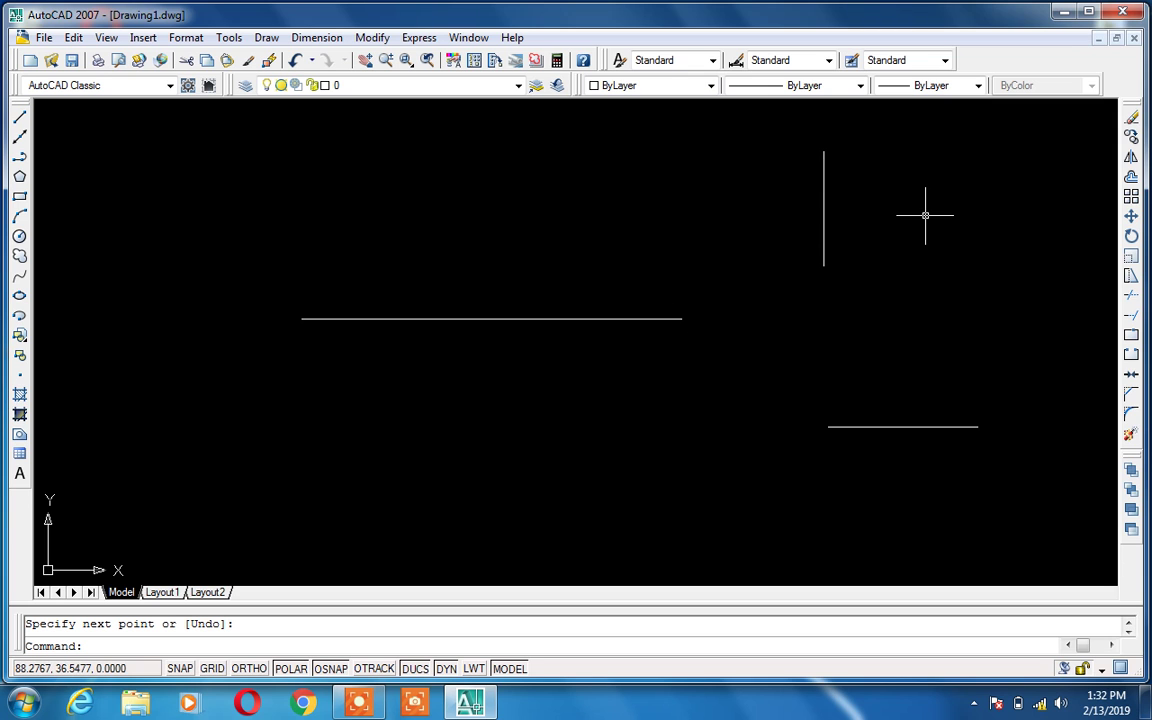
Step: Draw a line from the point below the vertical line, level with the long horizontal line, to that line's right endpoint
{"action": "type", "text": "l"}
{"action": "key", "text": "Return"}
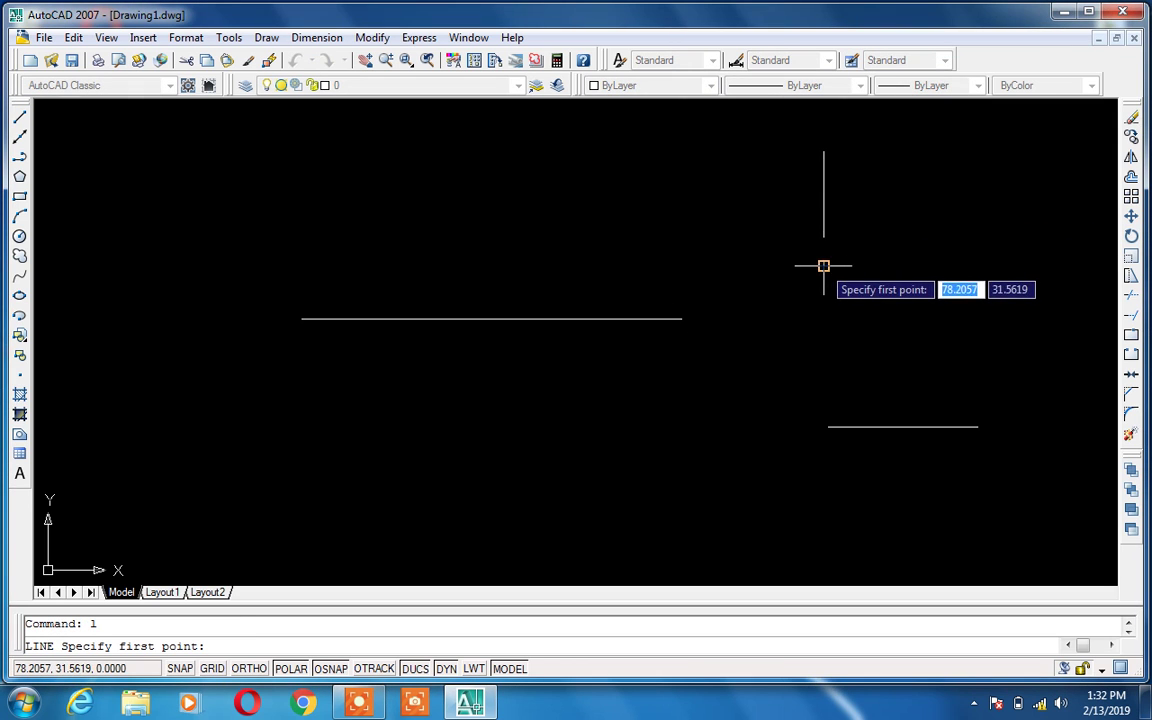
{"action": "left_click", "coordinate": [823, 319]}
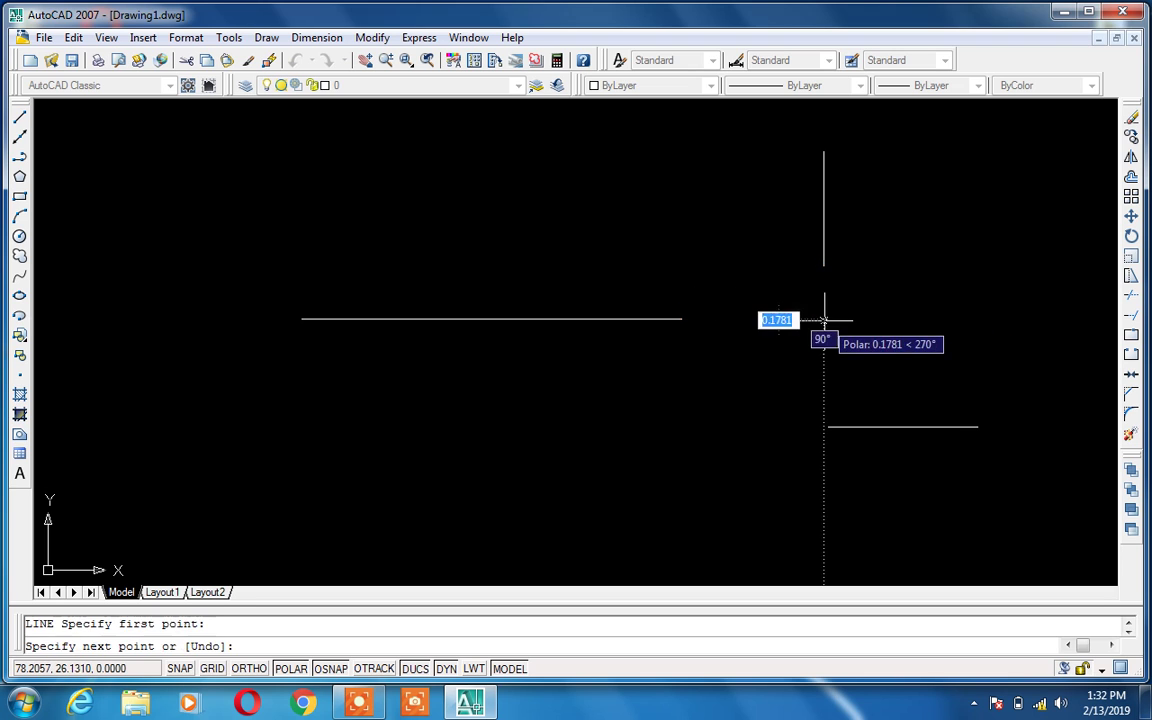
{"action": "left_click", "coordinate": [681, 319]}
{"action": "key", "text": "Return"}
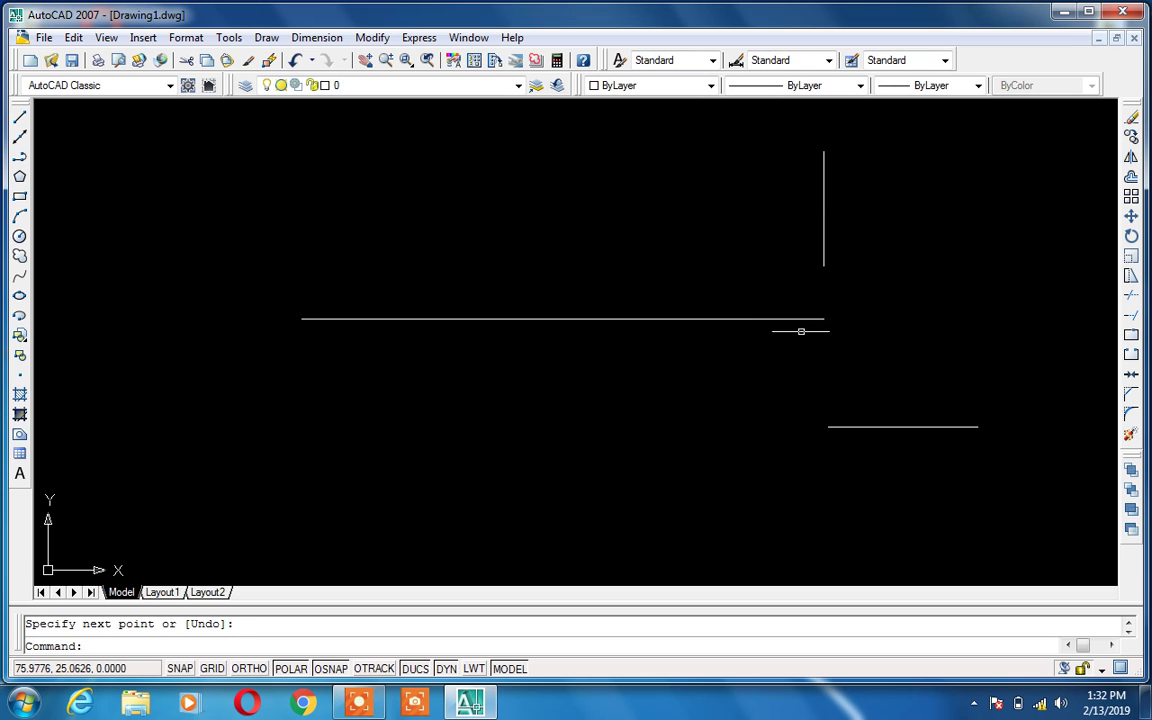
{"action": "left_click", "coordinate": [380, 669]}
{"action": "left_click", "coordinate": [348, 554]}
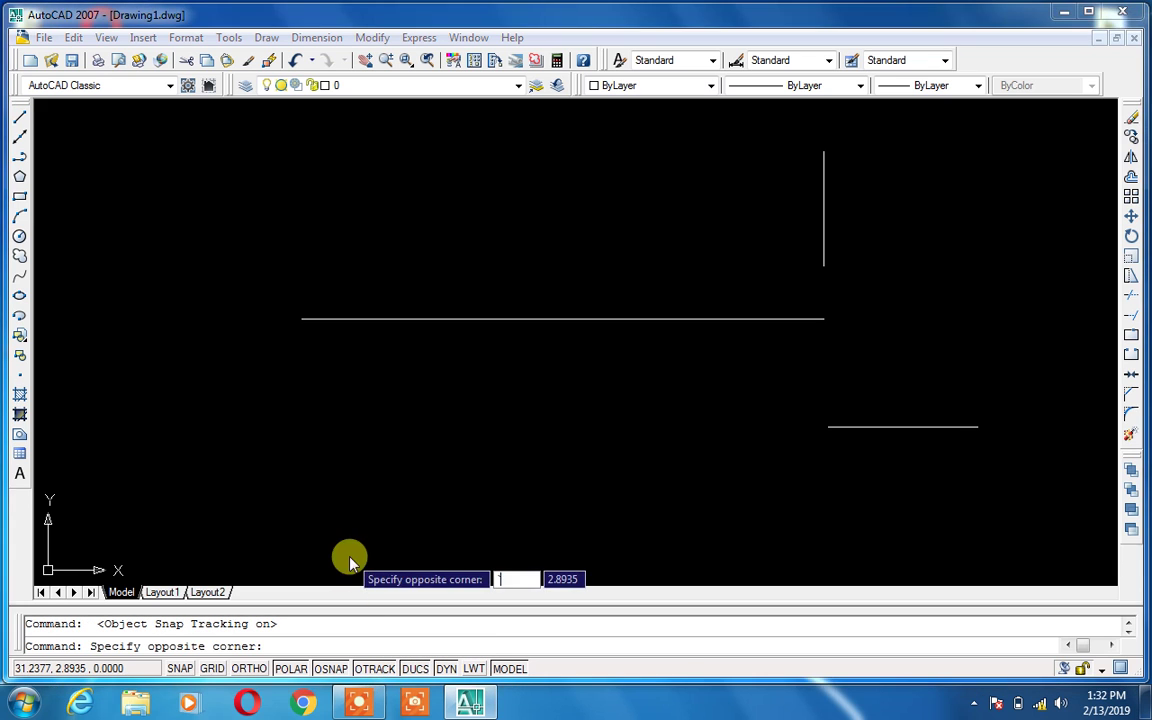
{"action": "key", "text": "Escape"}
{"action": "key", "text": "Escape"}
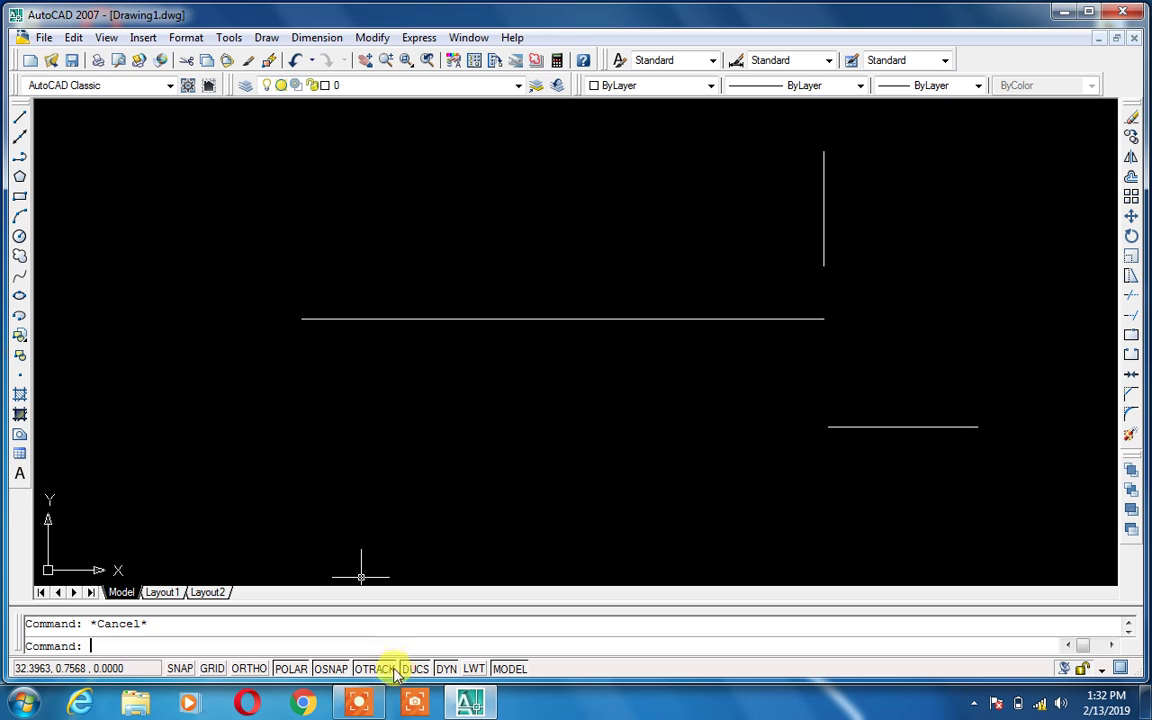
{"action": "left_click", "coordinate": [380, 669]}
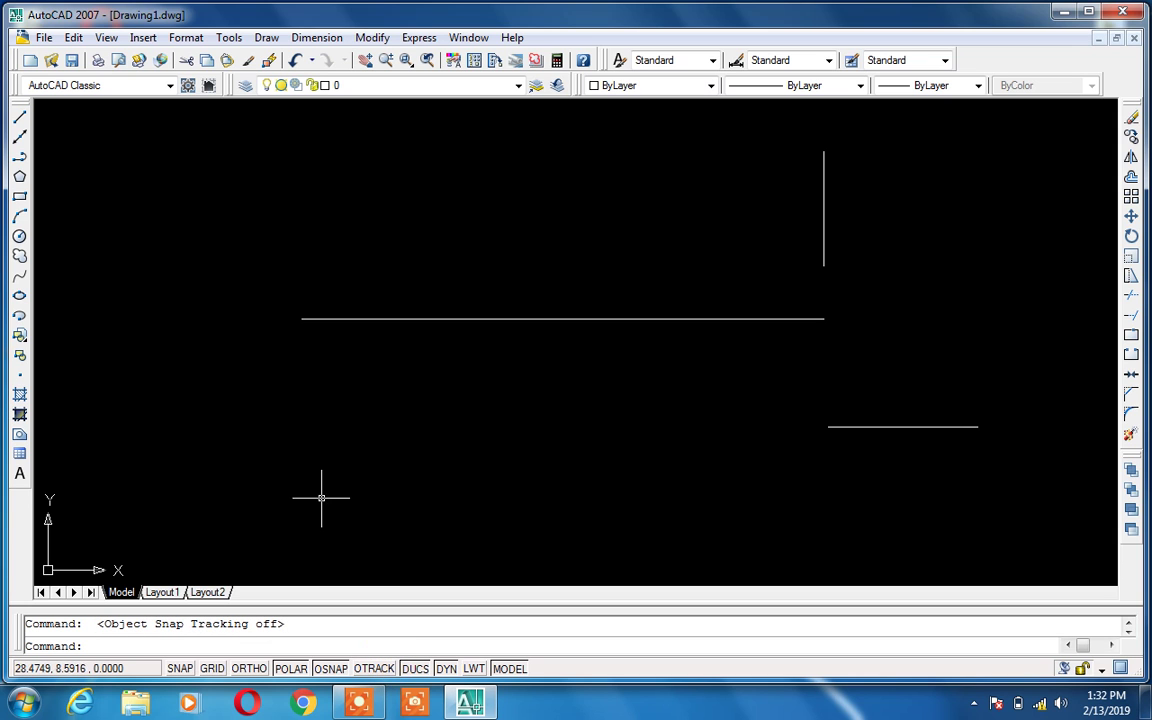
Step: Try to start a line below the long line's left endpoint, level with the lower line, with object snap tracking off
{"action": "type", "text": "l"}
{"action": "key", "text": "Return"}
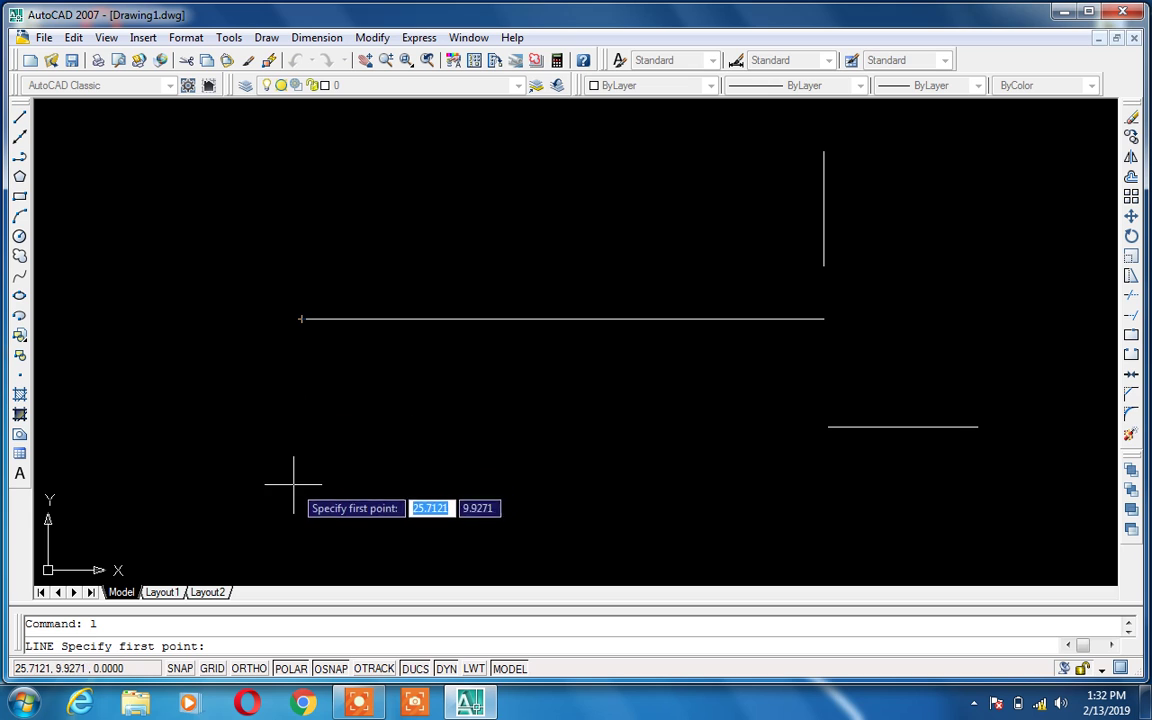
{"action": "key", "text": "Escape"}
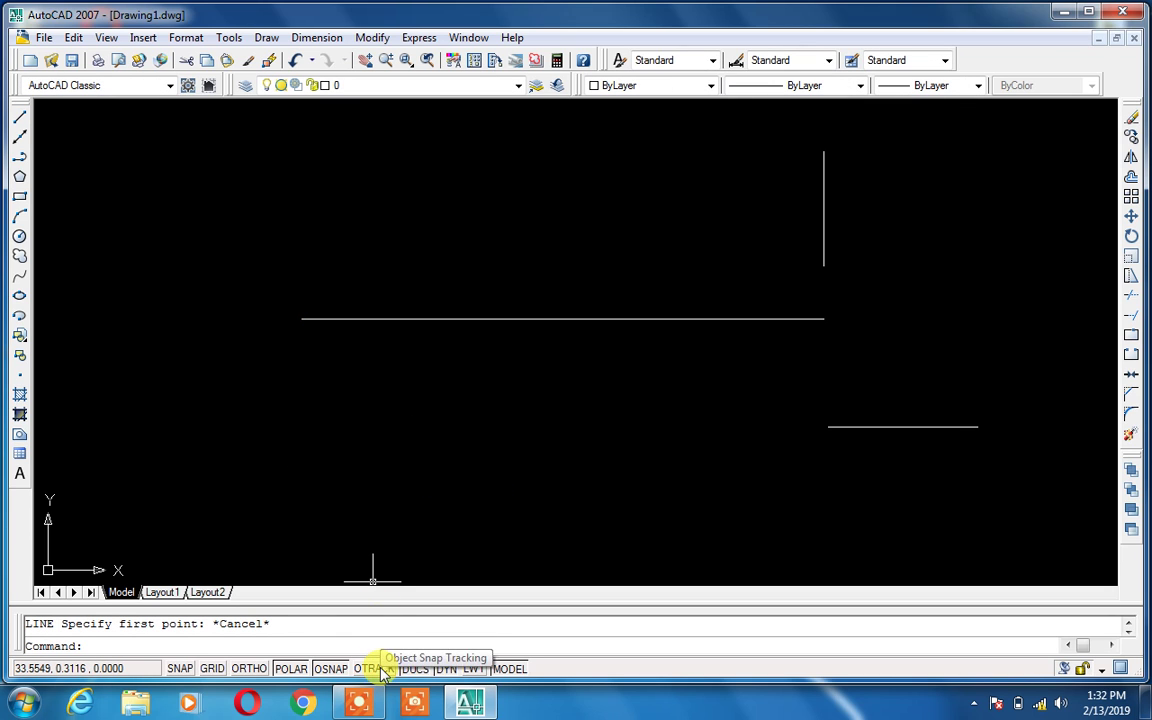
{"action": "type", "text": "l"}
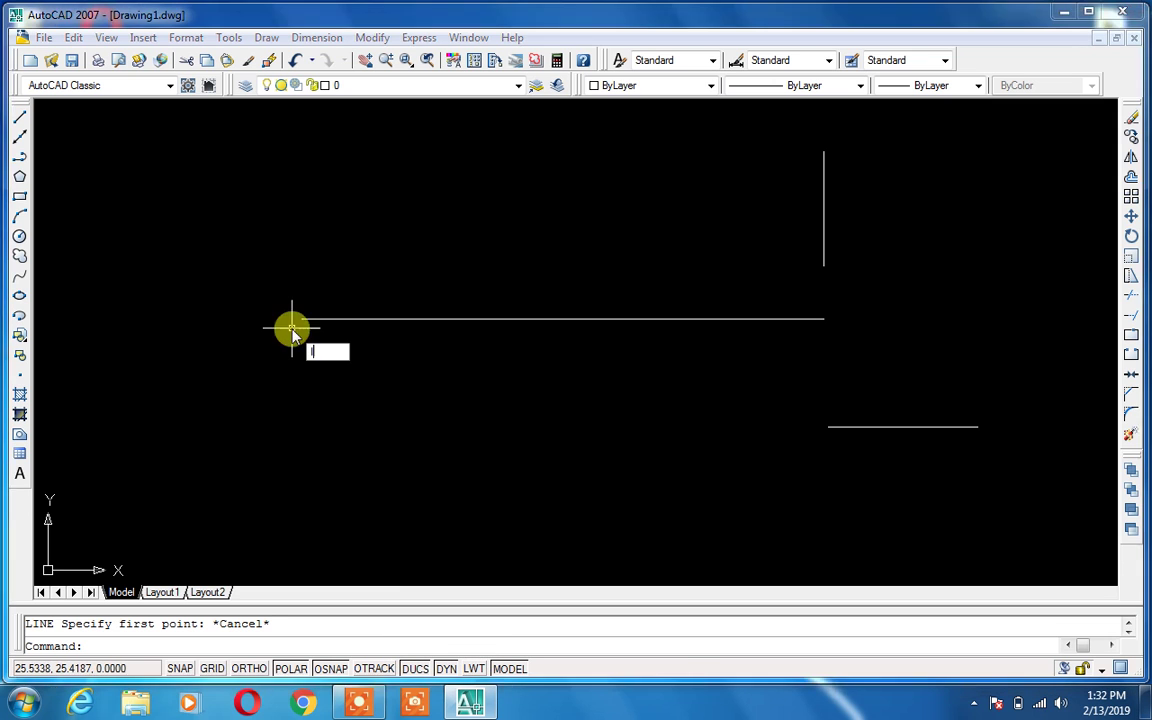
{"action": "key", "text": "Return"}
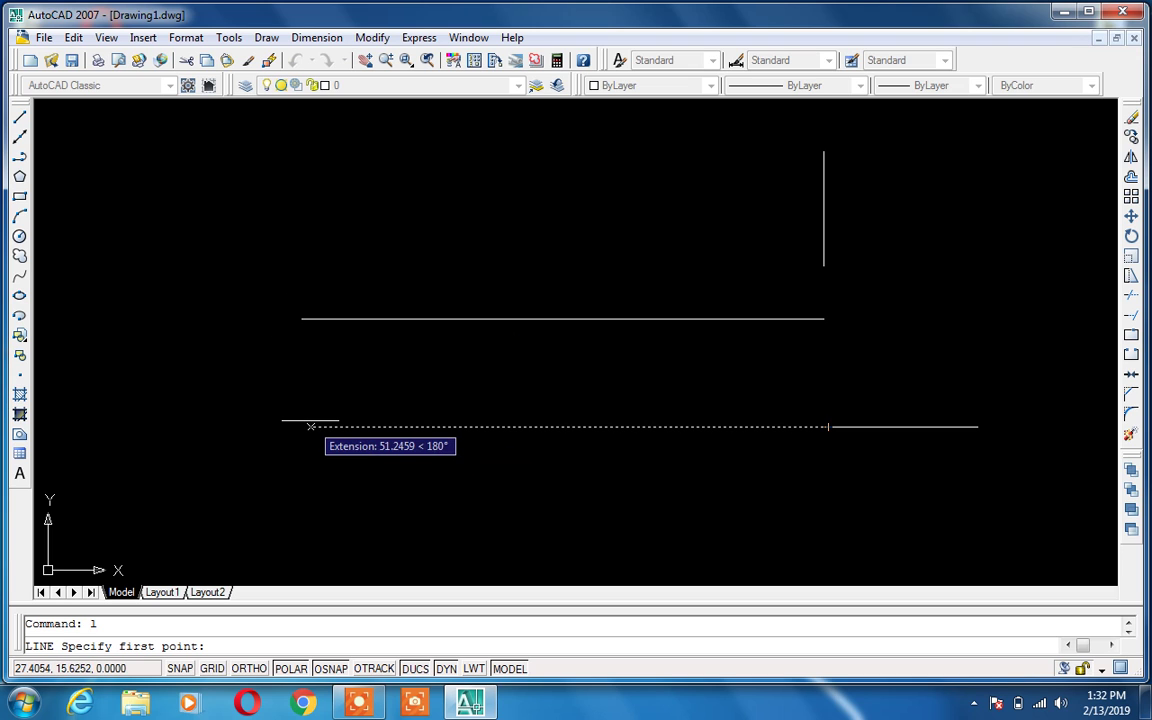
{"action": "key", "text": "Escape"}
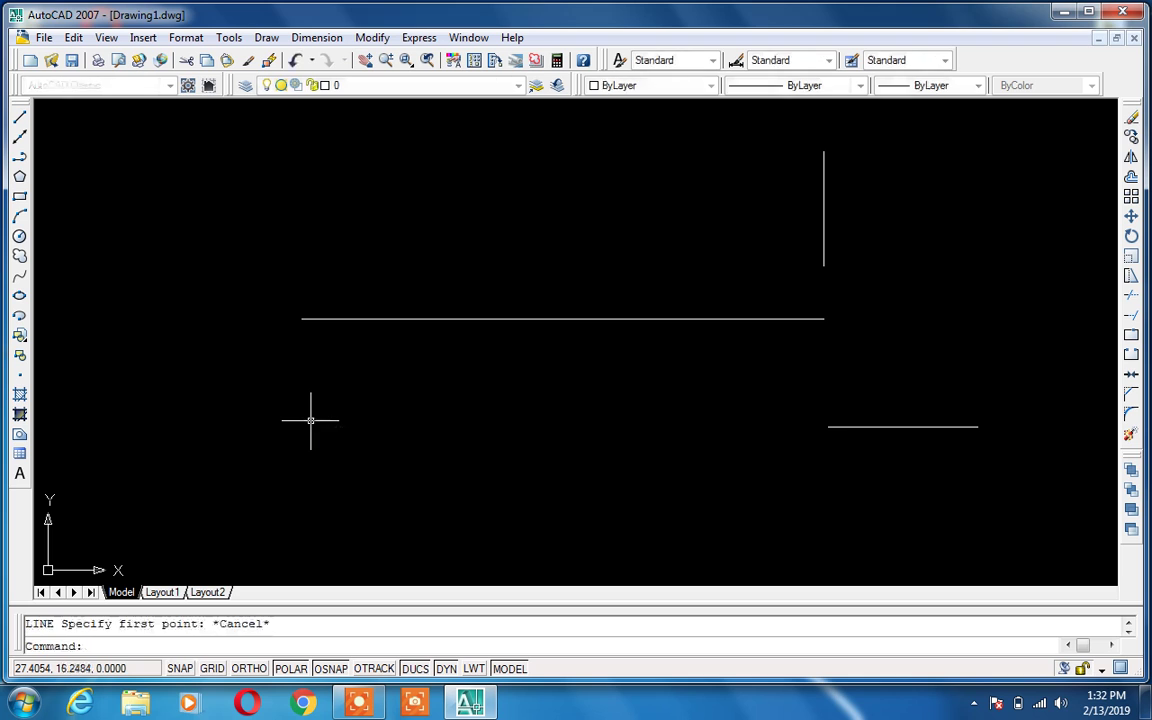
Step: With object snap tracking on, join the long line's left endpoint straight down to the lower line's level, and across to that line's left endpoint
{"action": "left_click", "coordinate": [389, 668]}
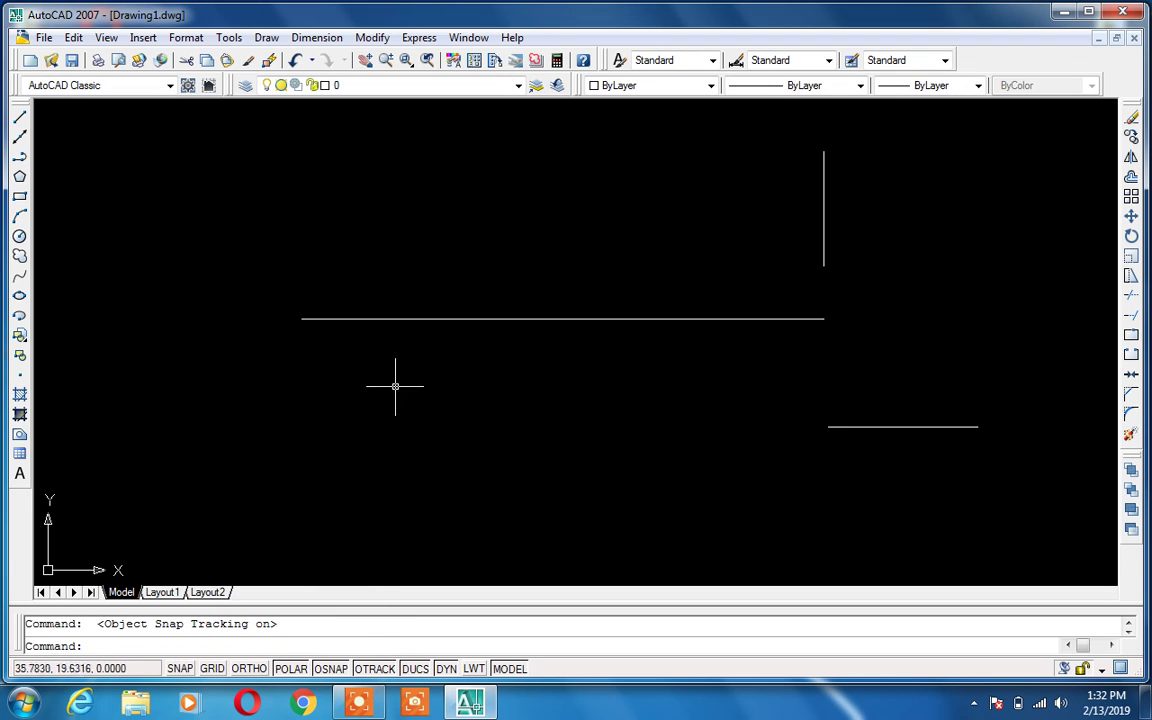
{"action": "type", "text": "l"}
{"action": "key", "text": "Return"}
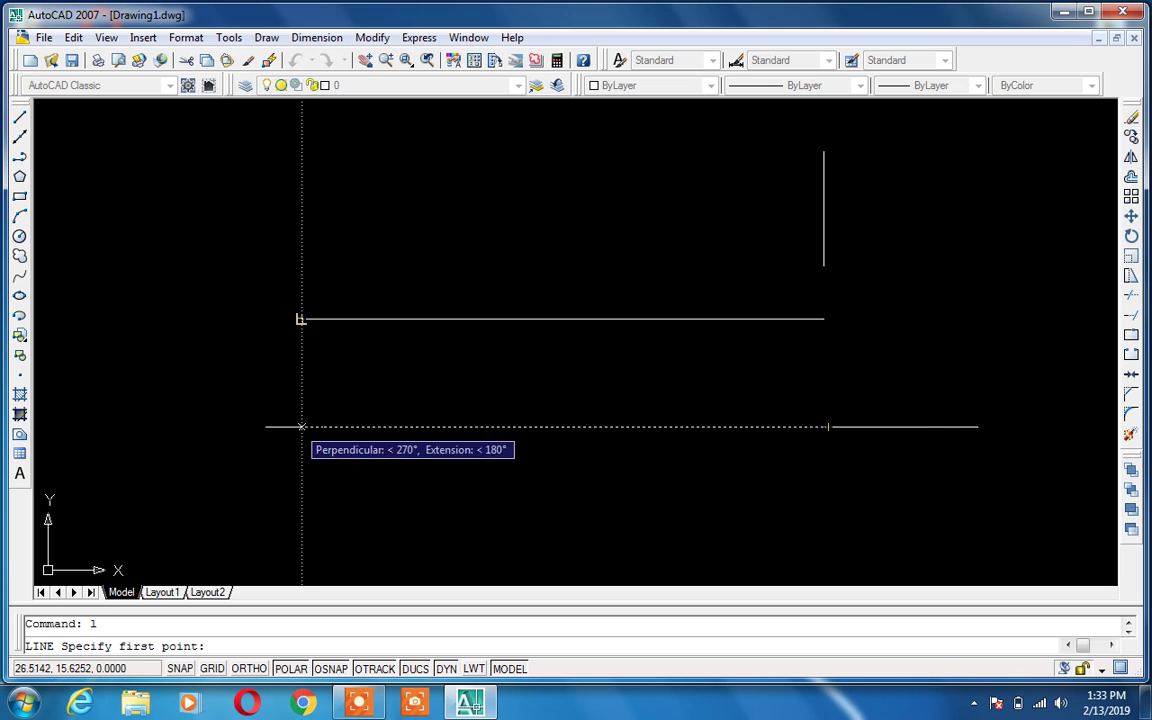
{"action": "left_click", "coordinate": [301, 426]}
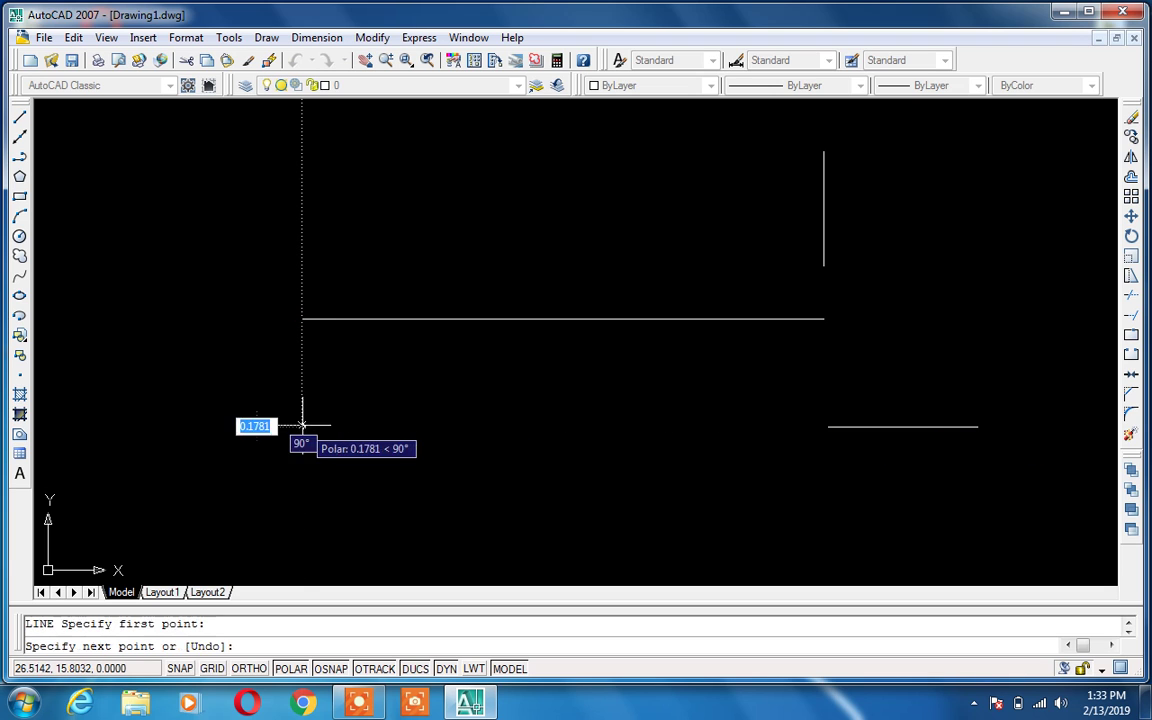
{"action": "left_click", "coordinate": [301, 319]}
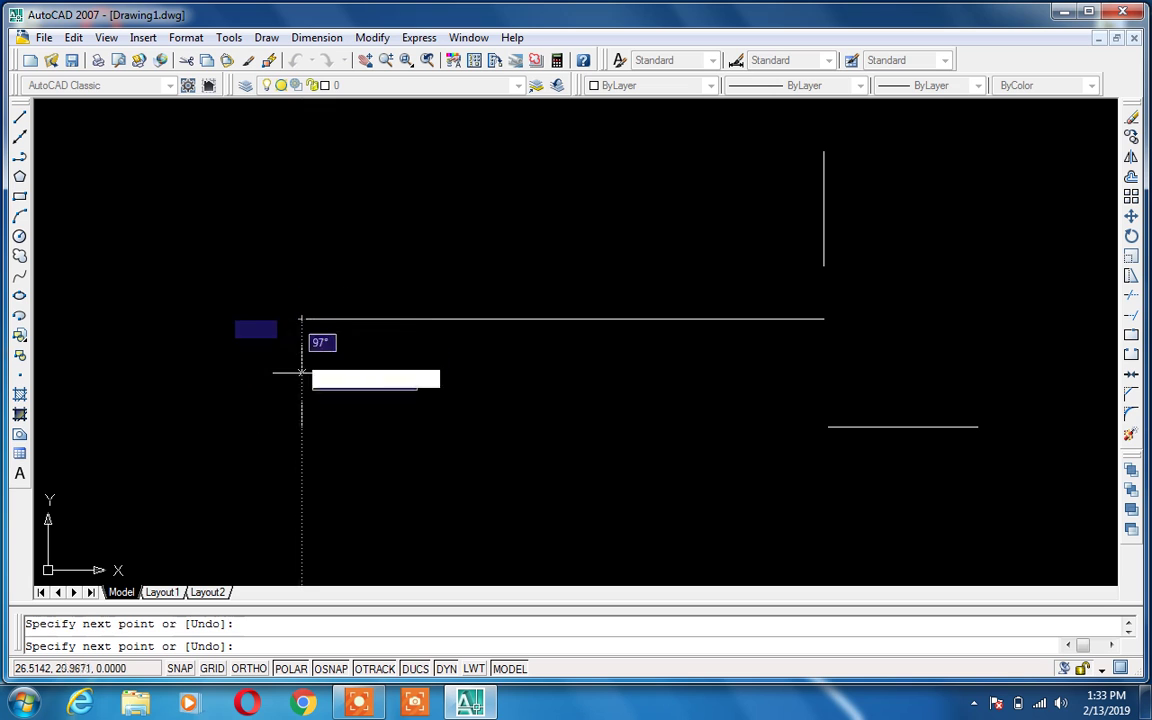
{"action": "left_click", "coordinate": [301, 426]}
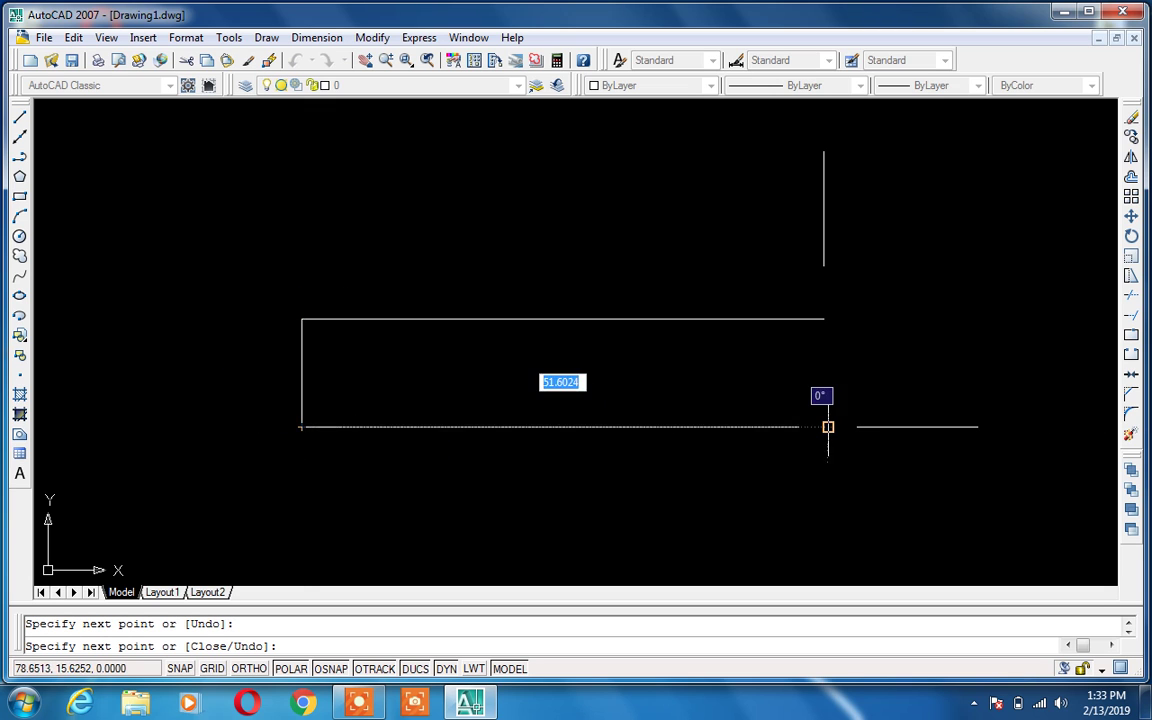
{"action": "left_click", "coordinate": [828, 426]}
{"action": "key", "text": "Return"}
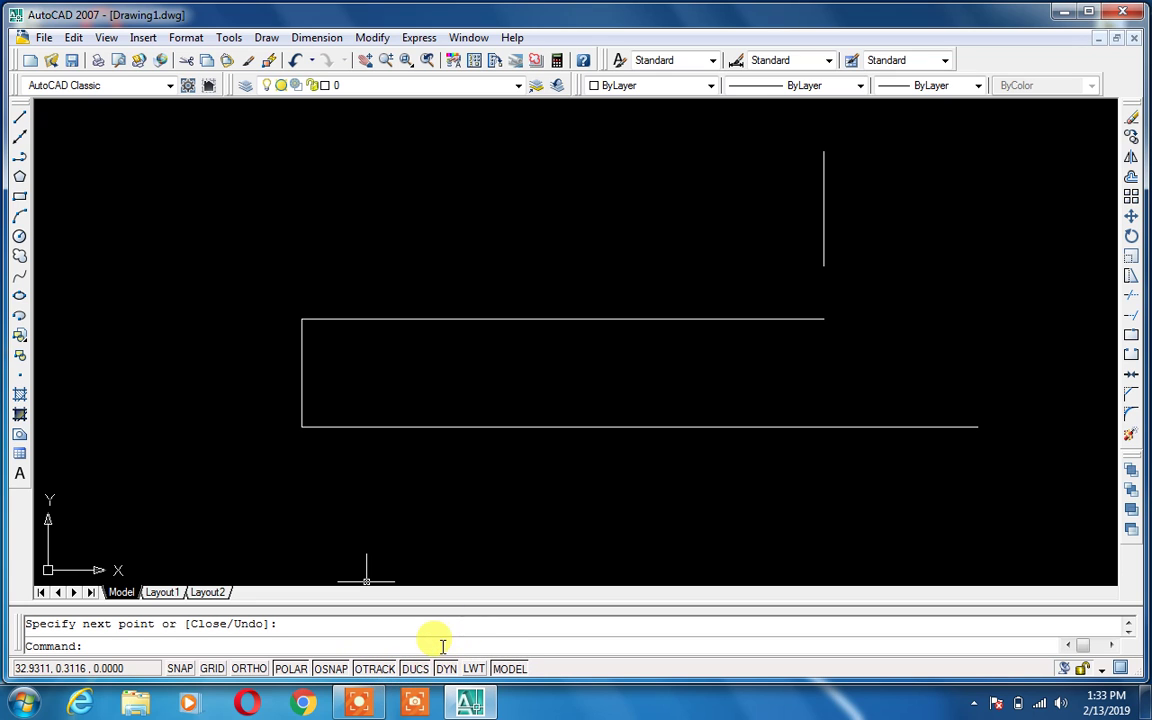
Step: Erase all the lines in the drawing and display the Modeling tools over the upper part of the drawing area
{"action": "key", "text": "ctrl+a"}
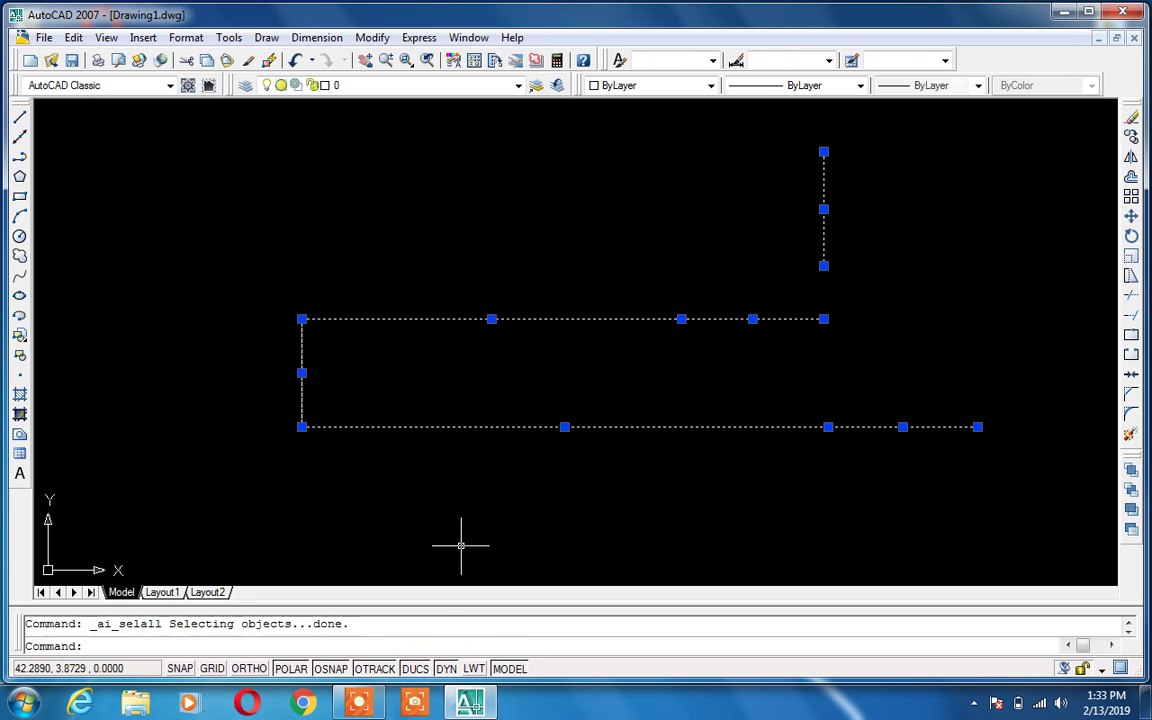
{"action": "key", "text": "Delete"}
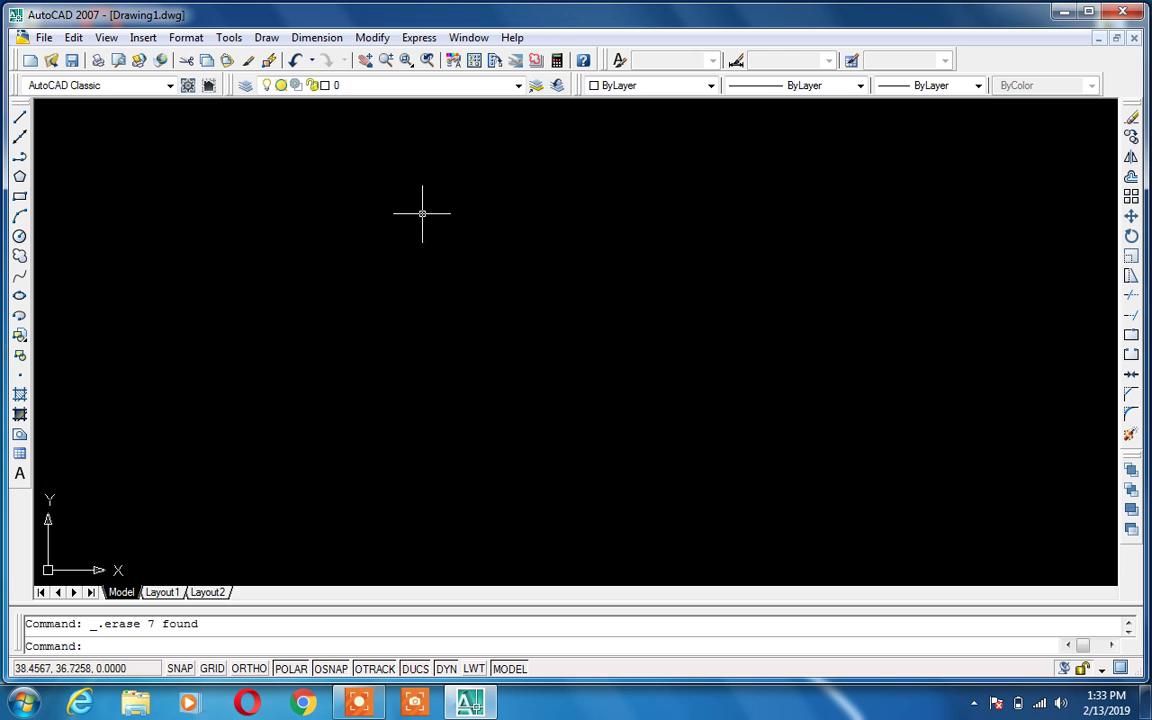
{"action": "right_click", "coordinate": [391, 62]}
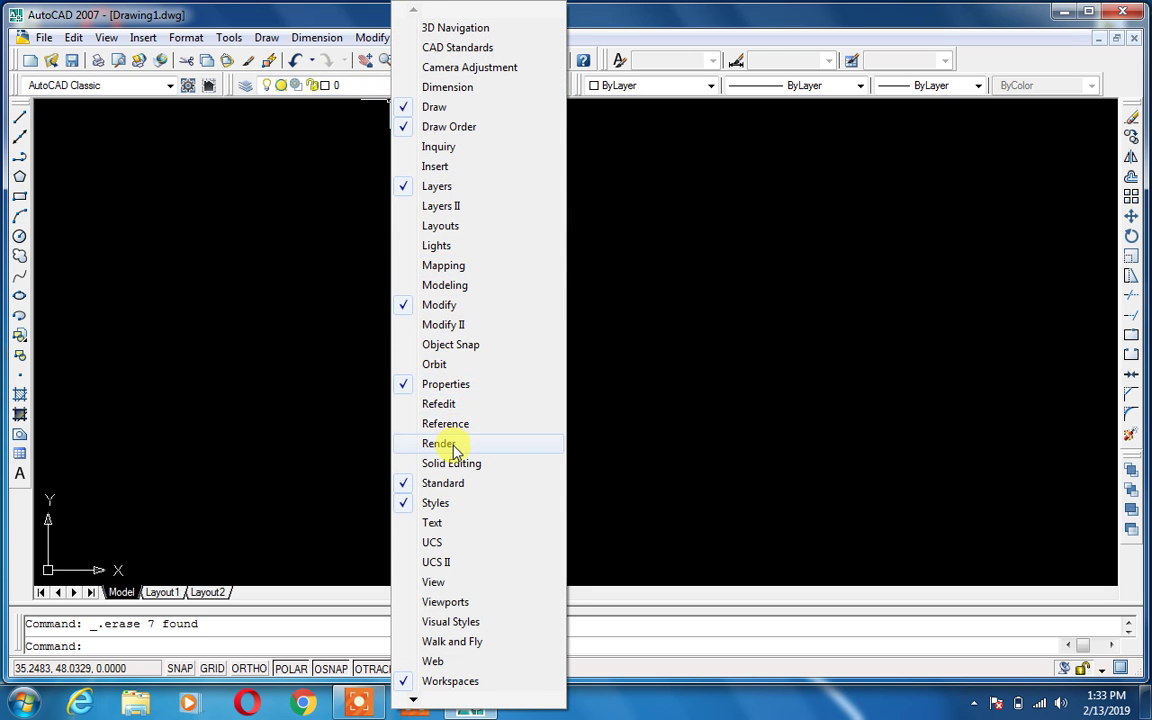
{"action": "left_click", "coordinate": [444, 285]}
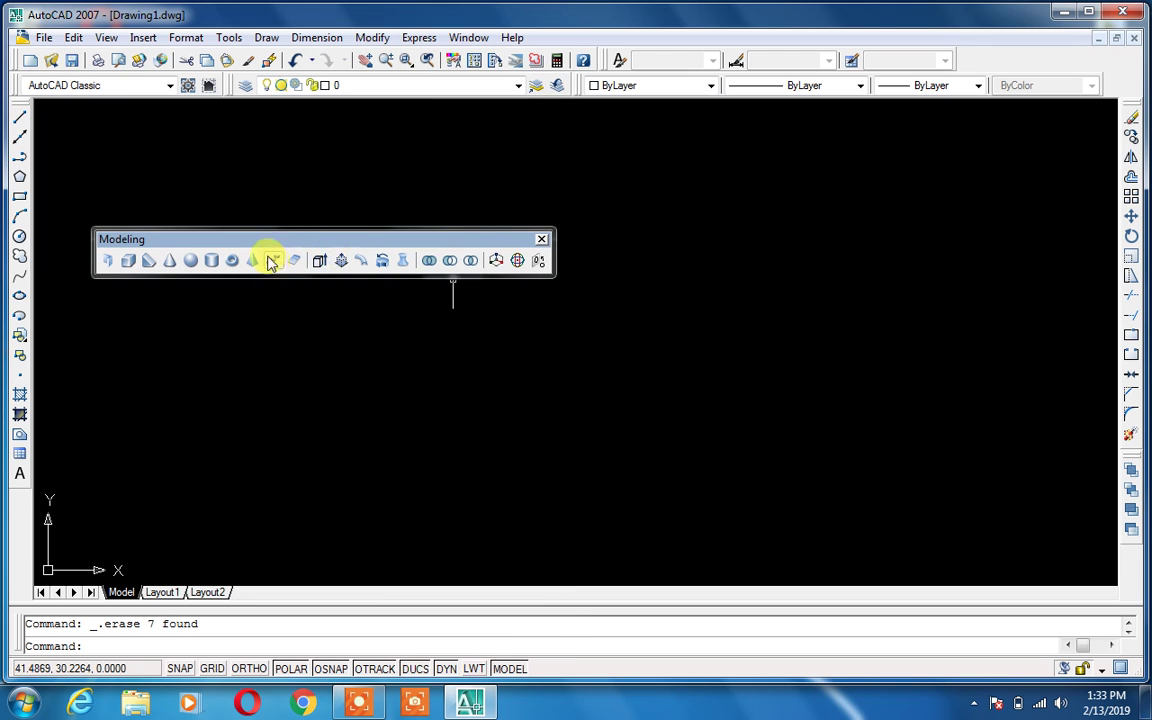
{"action": "left_click_drag", "start_coordinate": [283, 240], "coordinate": [287, 184]}
{"action": "left_click", "coordinate": [135, 206]}
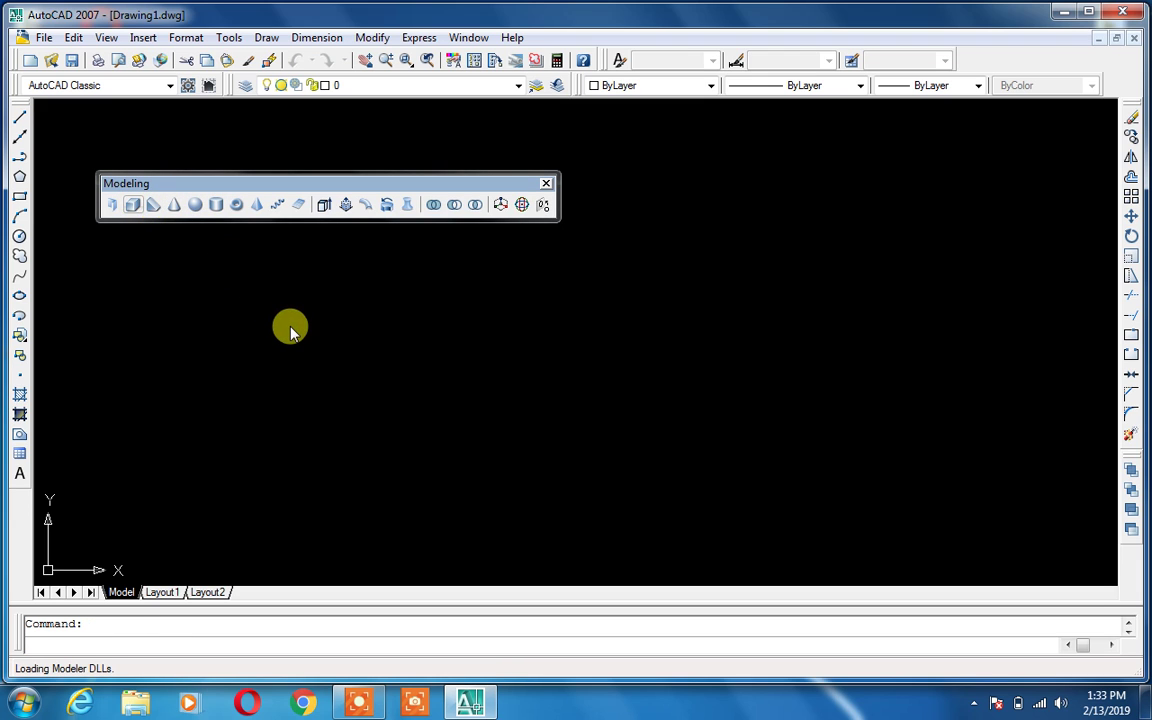
{"action": "left_click", "coordinate": [290, 326]}
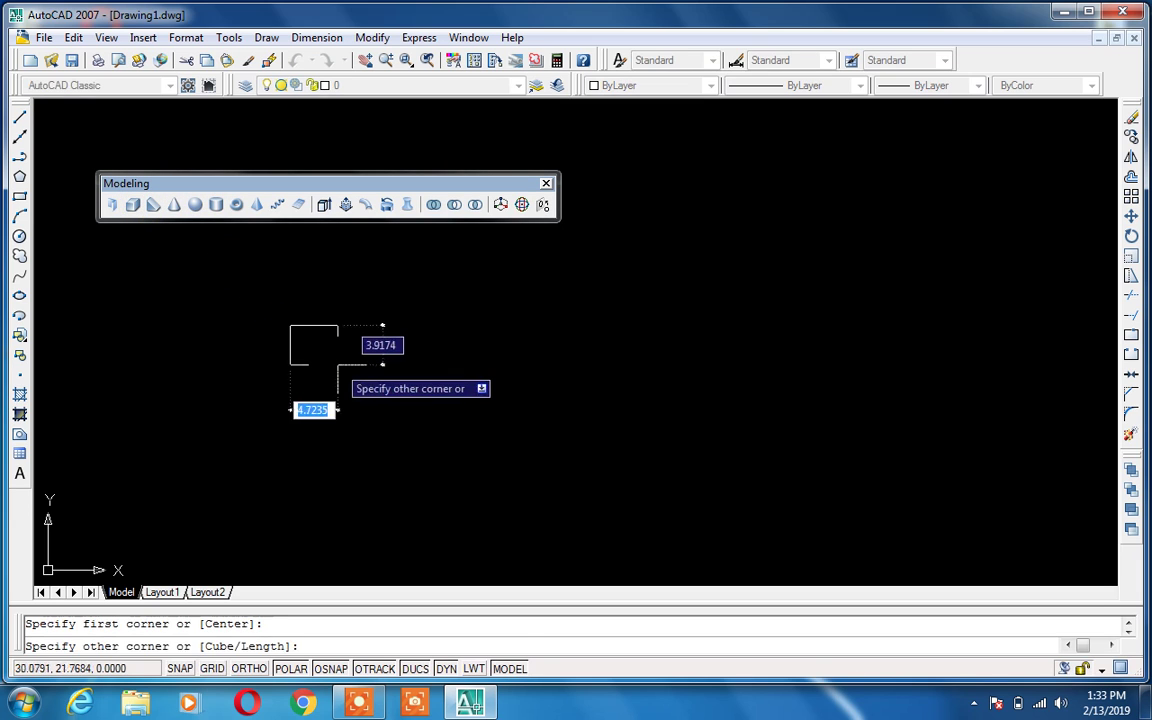
{"action": "left_click", "coordinate": [562, 533]}
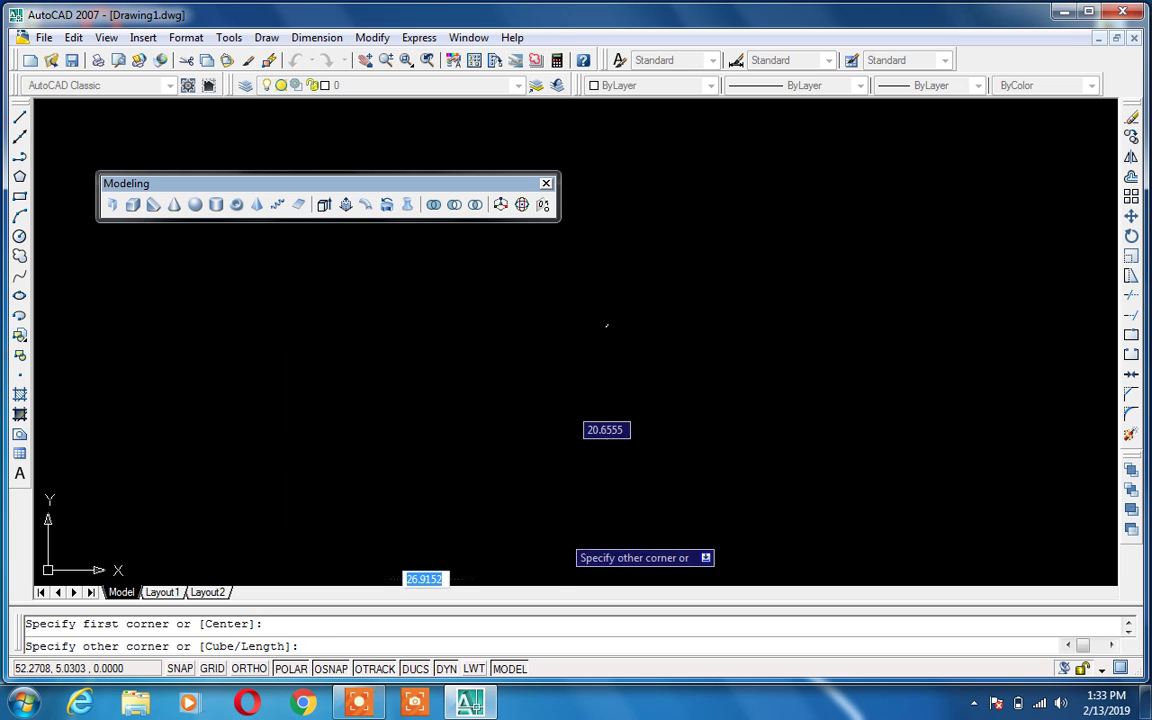
{"action": "key", "text": "Escape"}
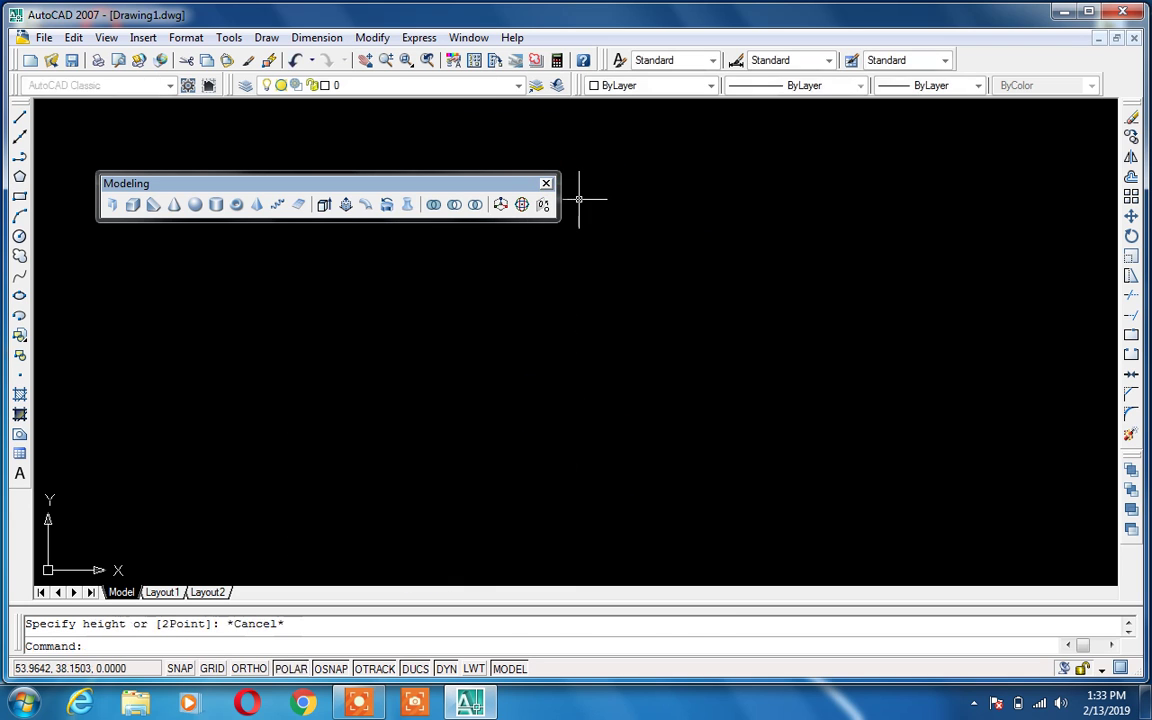
Step: Display the View tools and switch the drawing to the SW Isometric view
{"action": "right_click", "coordinate": [427, 72]}
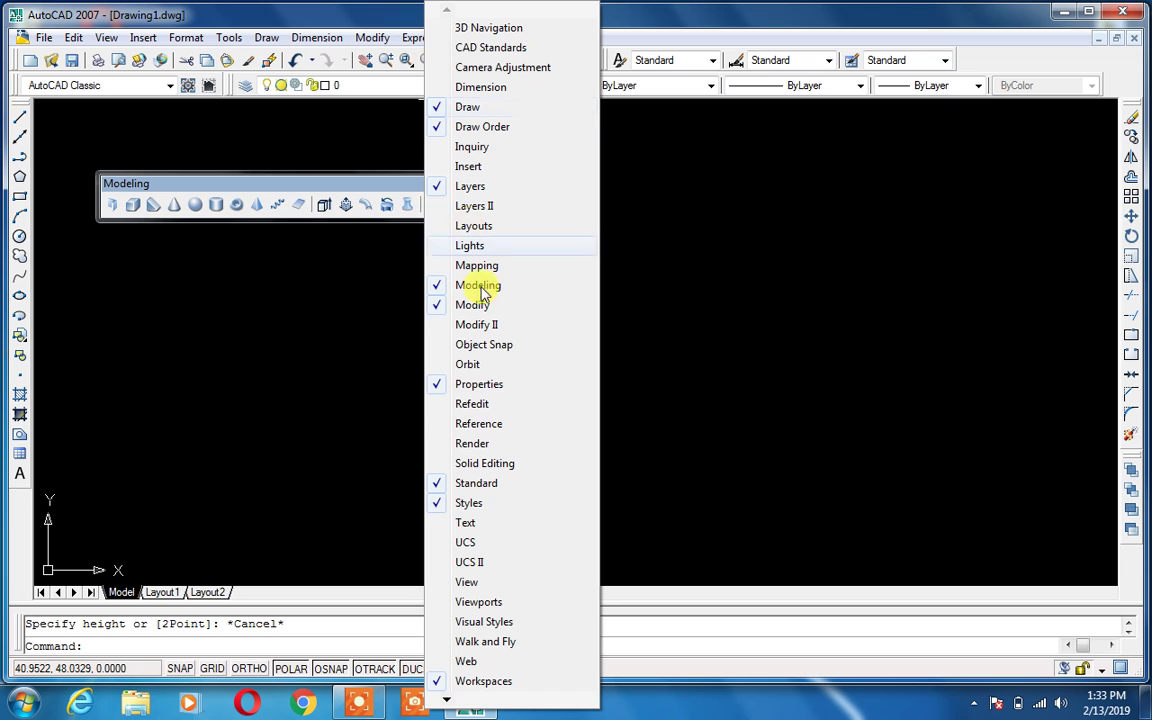
{"action": "left_click", "coordinate": [467, 582]}
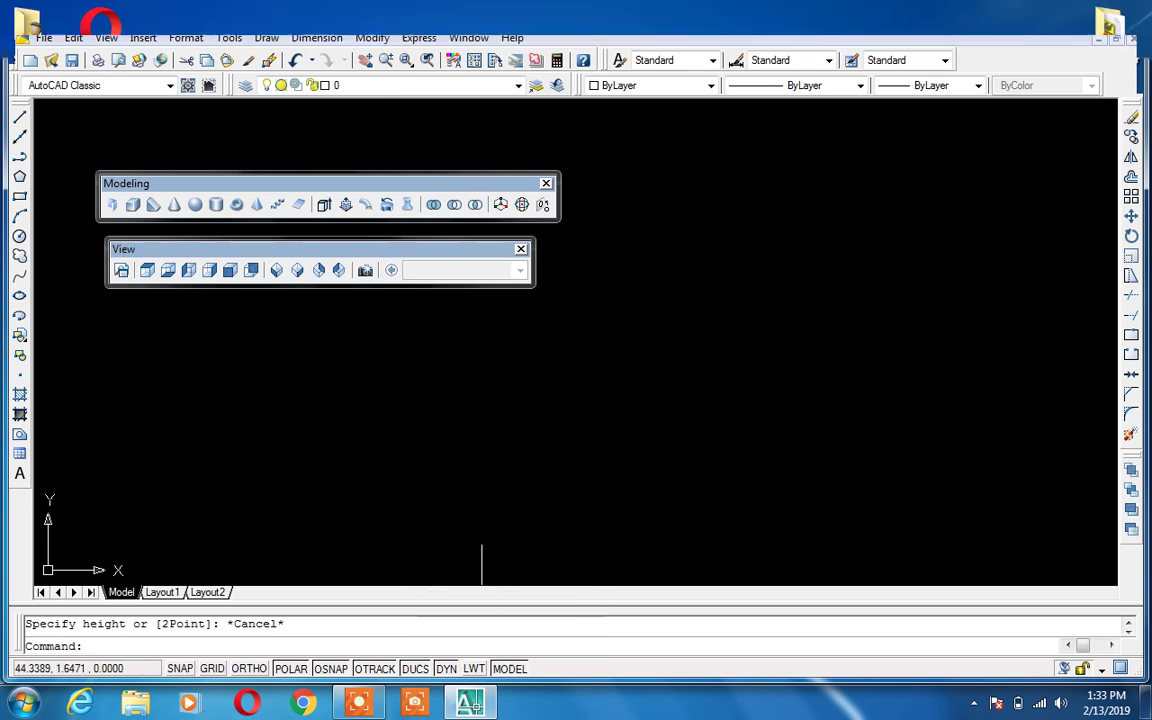
{"action": "left_click", "coordinate": [277, 271]}
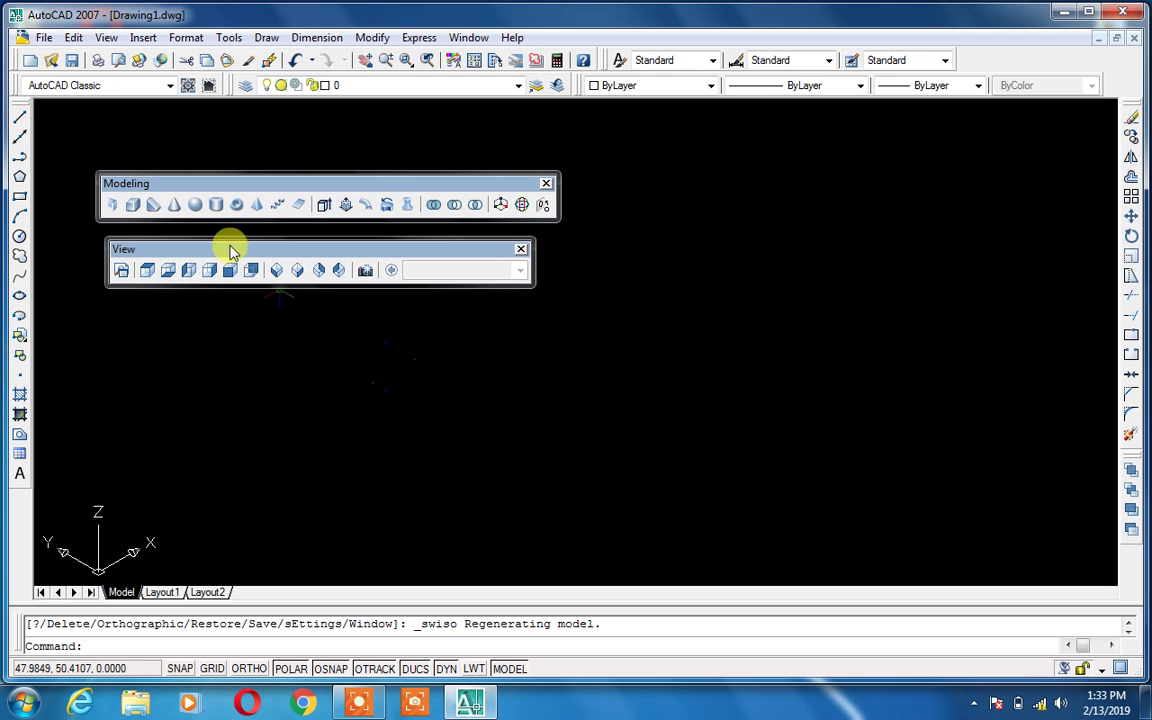
Step: Create a solid box in the isometric view by placing two opposite base corners and a height point above
{"action": "left_click", "coordinate": [140, 205]}
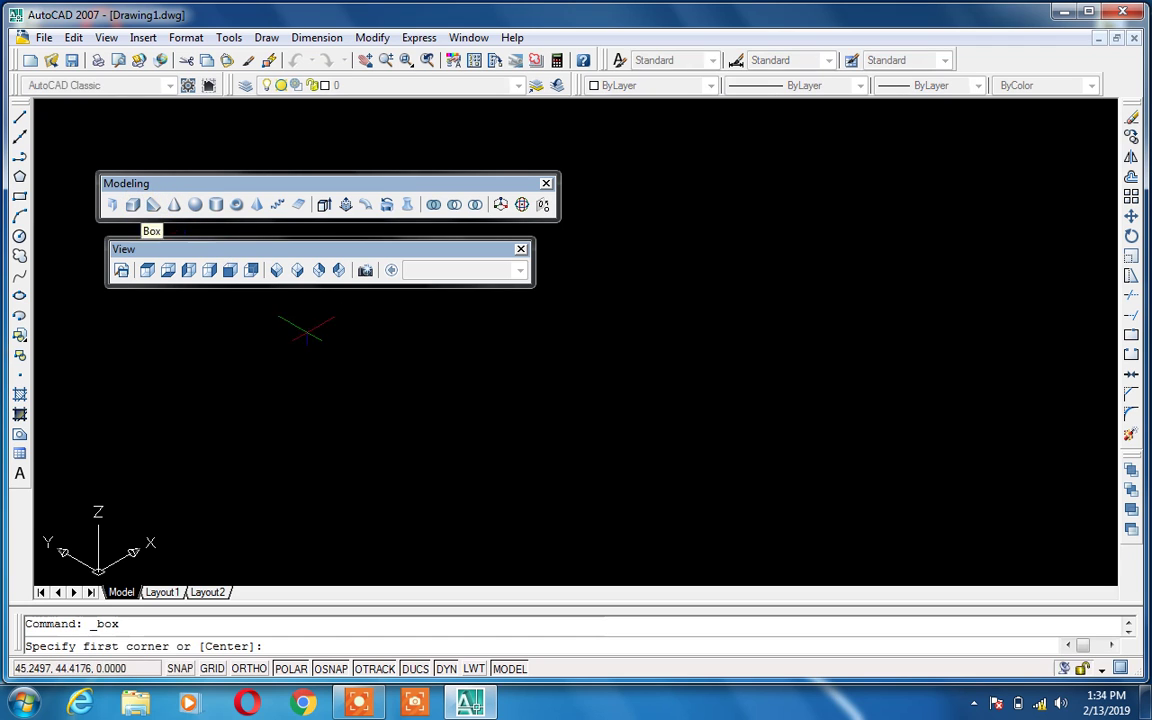
{"action": "left_click", "coordinate": [395, 360]}
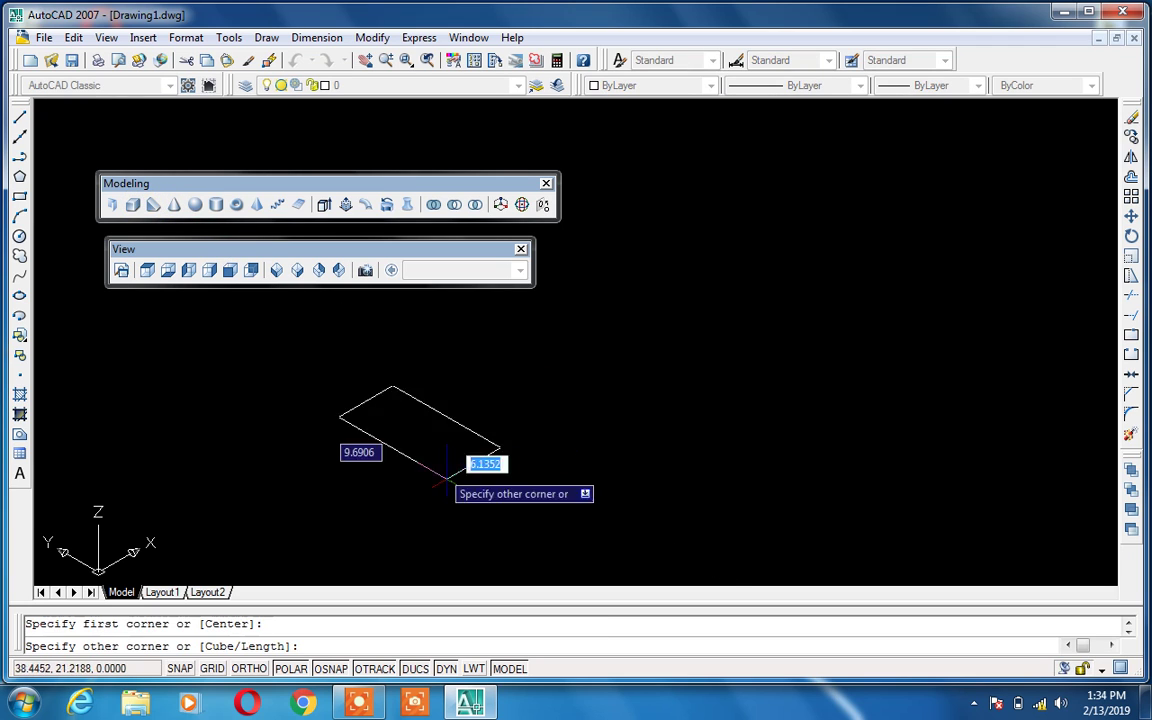
{"action": "left_click", "coordinate": [420, 575]}
{"action": "left_click", "coordinate": [408, 370]}
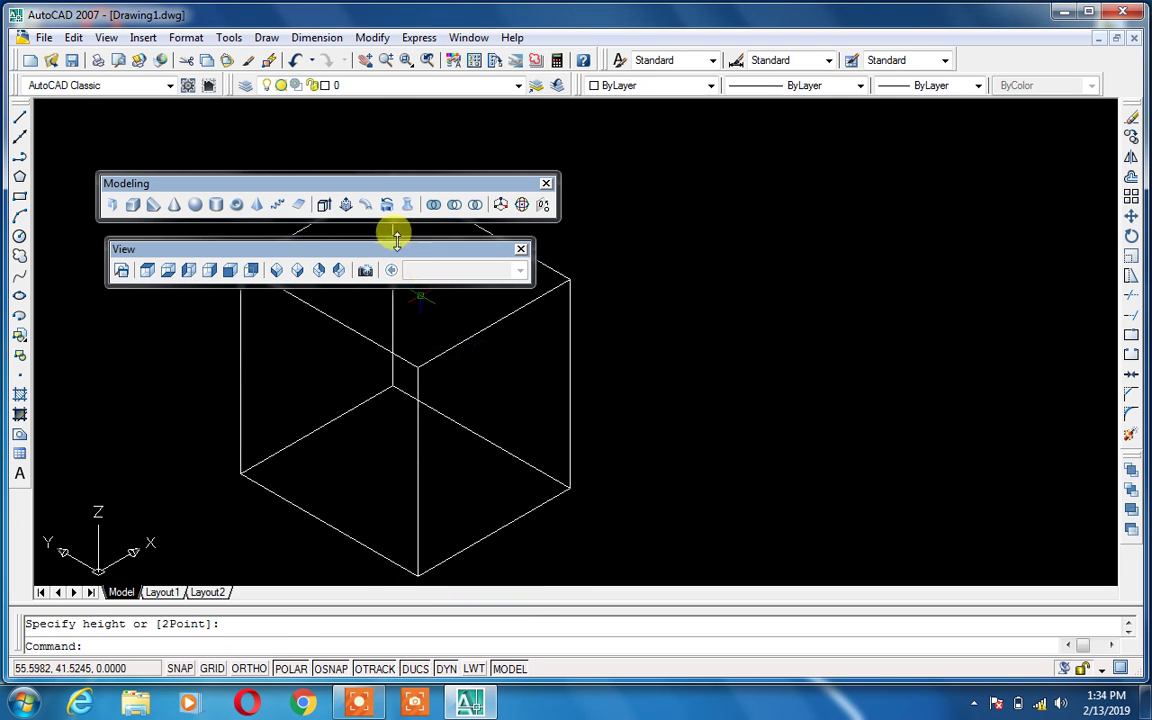
Step: Display the Visual Styles tools and apply the Realistic visual style to the box
{"action": "right_click", "coordinate": [422, 65]}
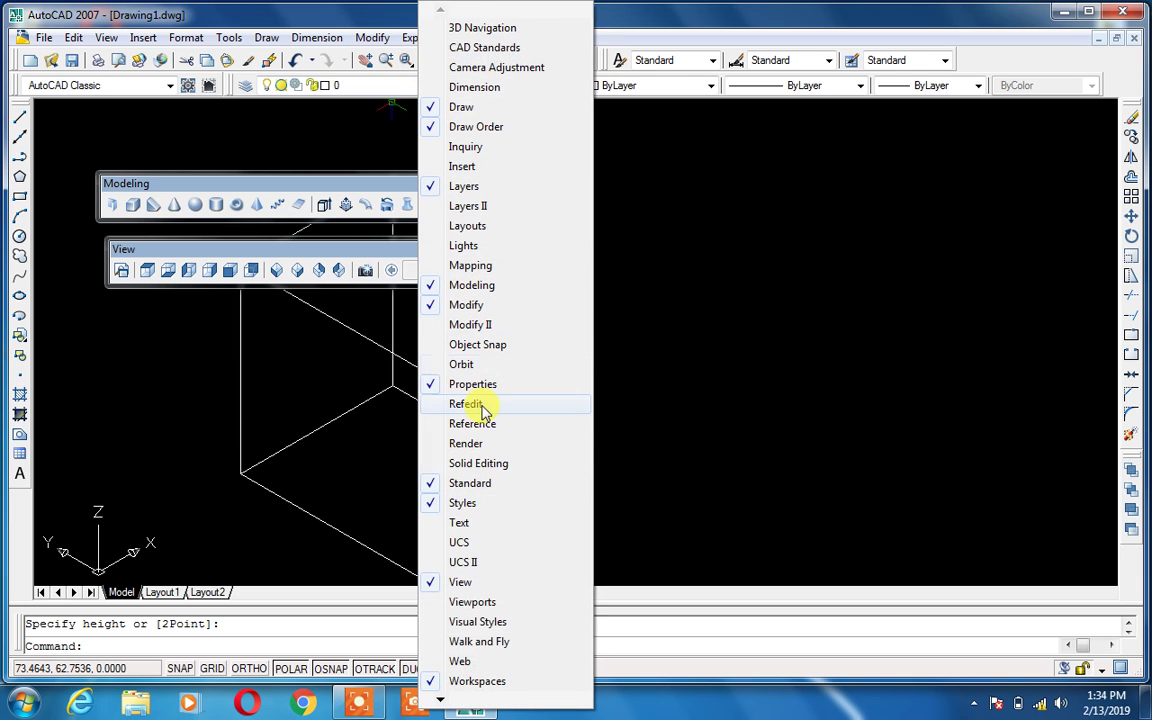
{"action": "left_click", "coordinate": [476, 621]}
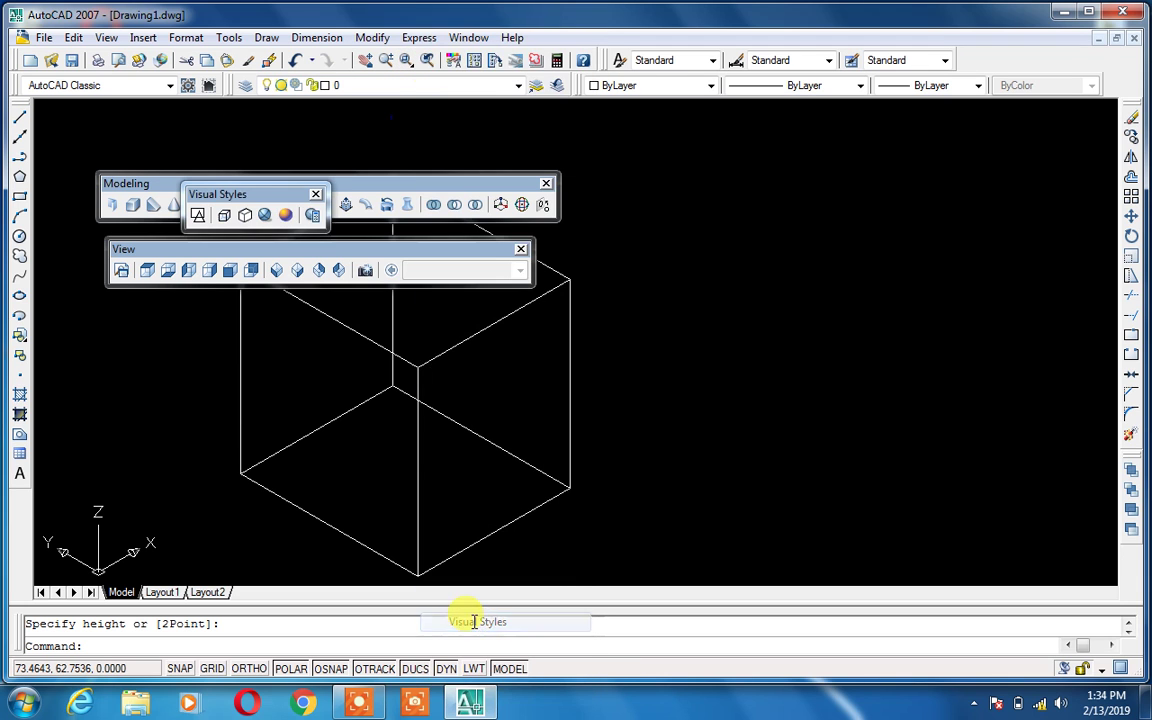
{"action": "left_click", "coordinate": [265, 218]}
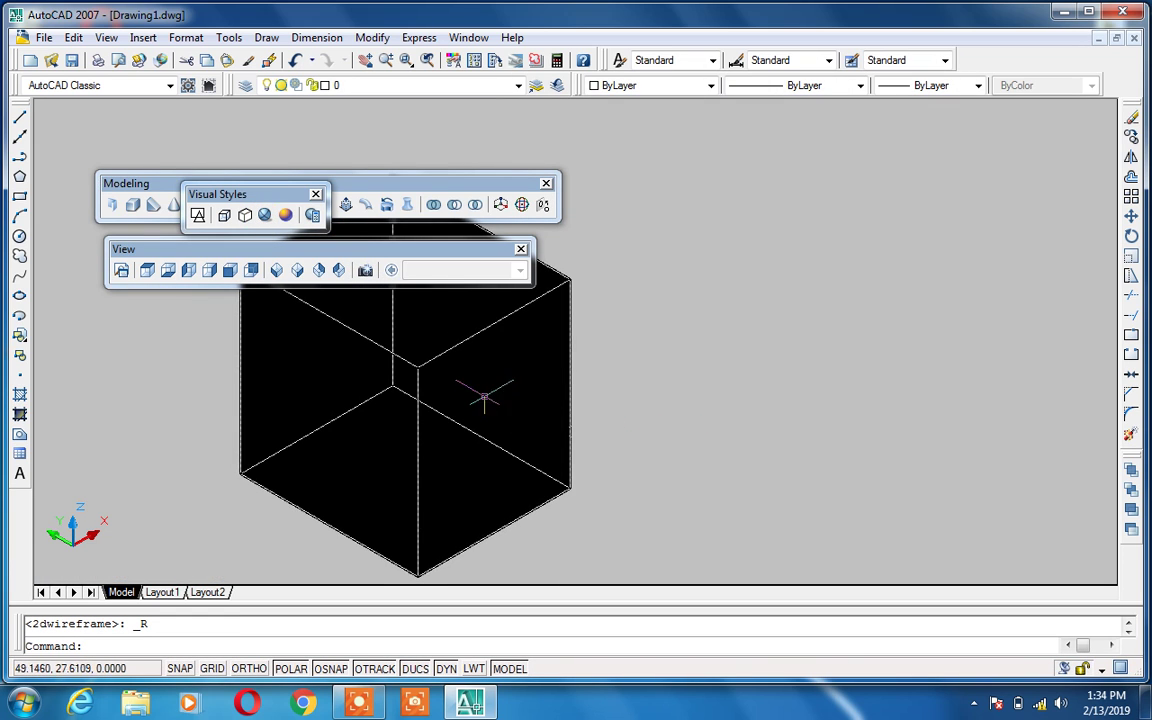
Step: Draw a circle centred on the box's right front face, extending past the face's edges, and select it
{"action": "type", "text": "c"}
{"action": "key", "text": "Return"}
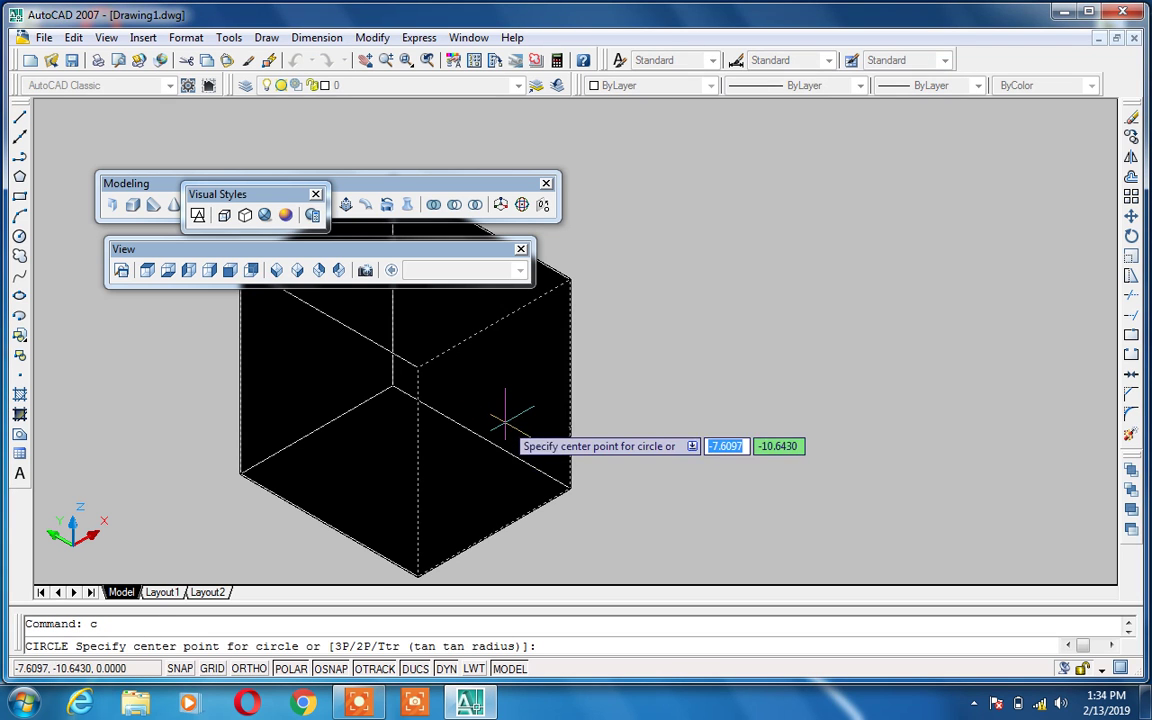
{"action": "left_click", "coordinate": [500, 420]}
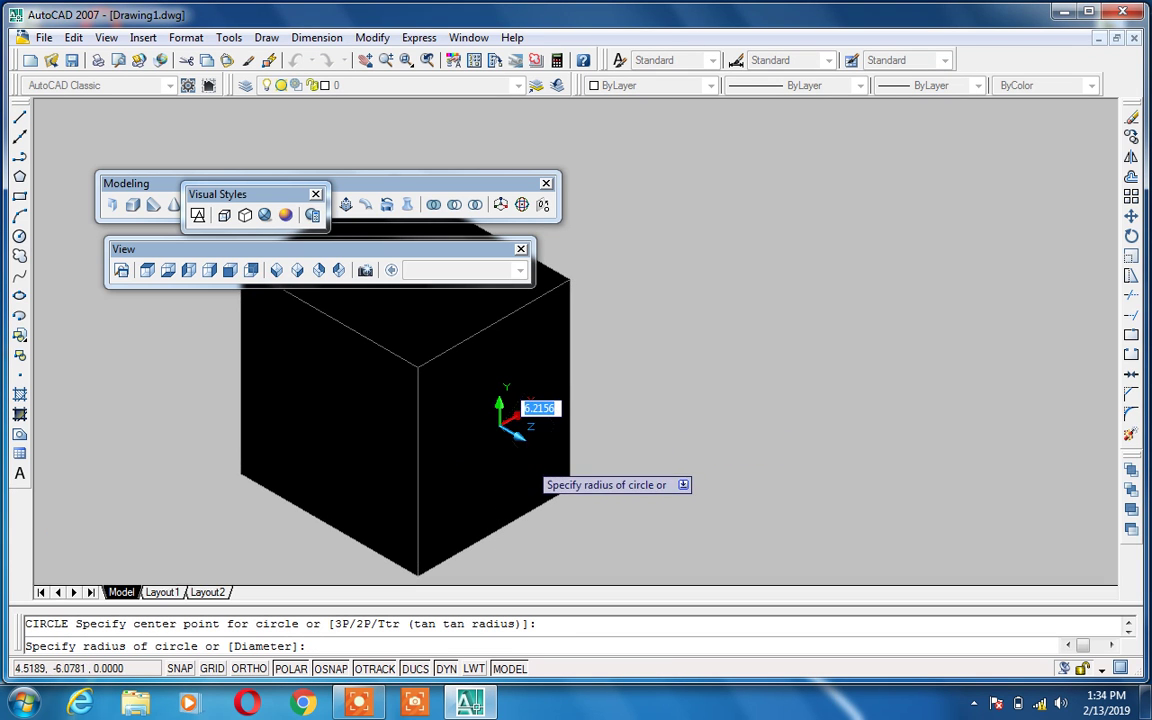
{"action": "left_click", "coordinate": [600, 488]}
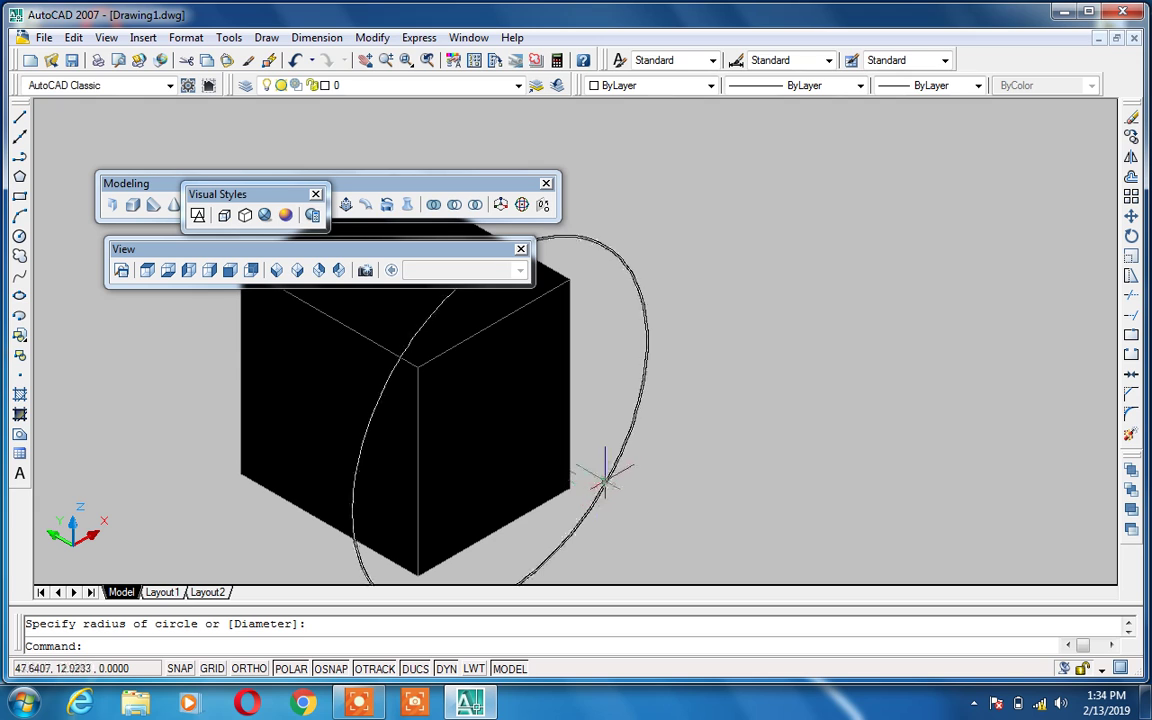
{"action": "left_click", "coordinate": [604, 483]}
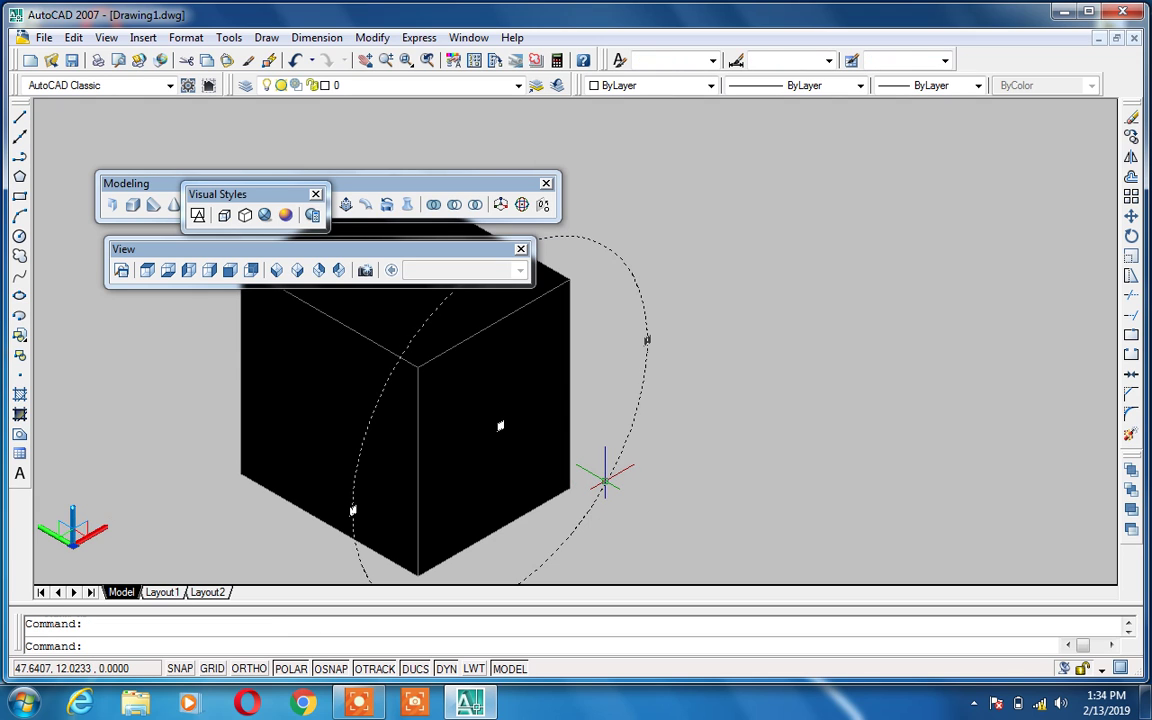
Step: Erase the selected oversized circle and draw a circle of about 1.95 radius on the box's right front face
{"action": "key", "text": "Delete"}
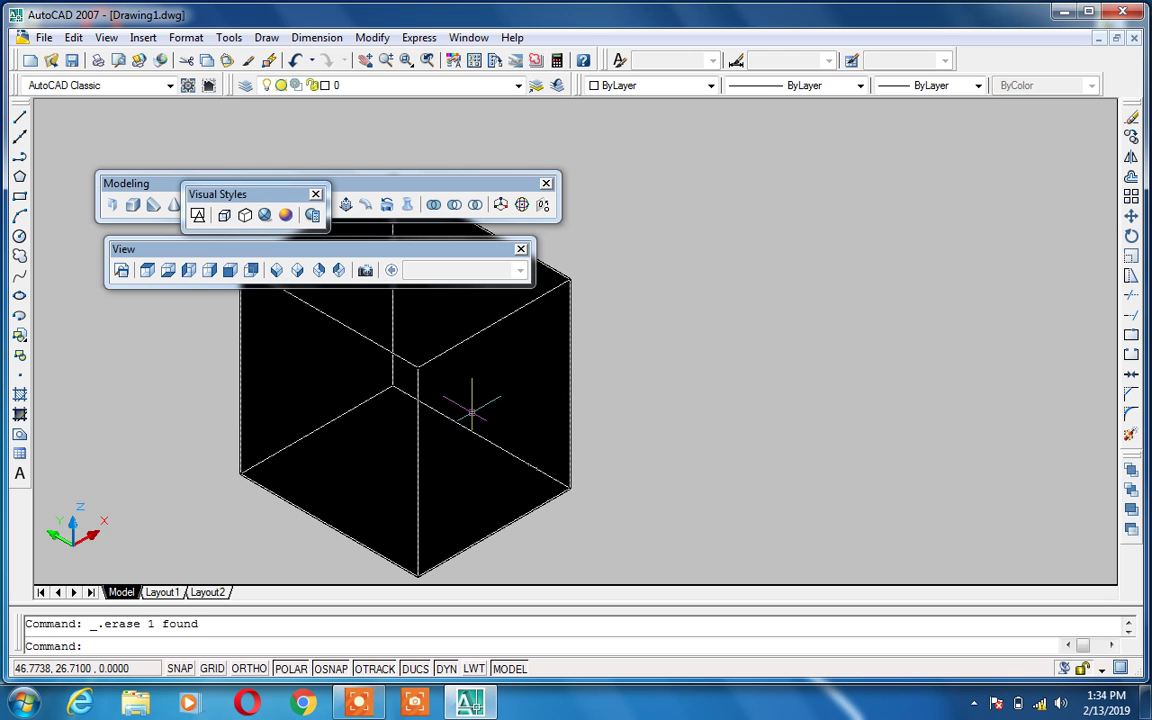
{"action": "type", "text": "c"}
{"action": "key", "text": "Return"}
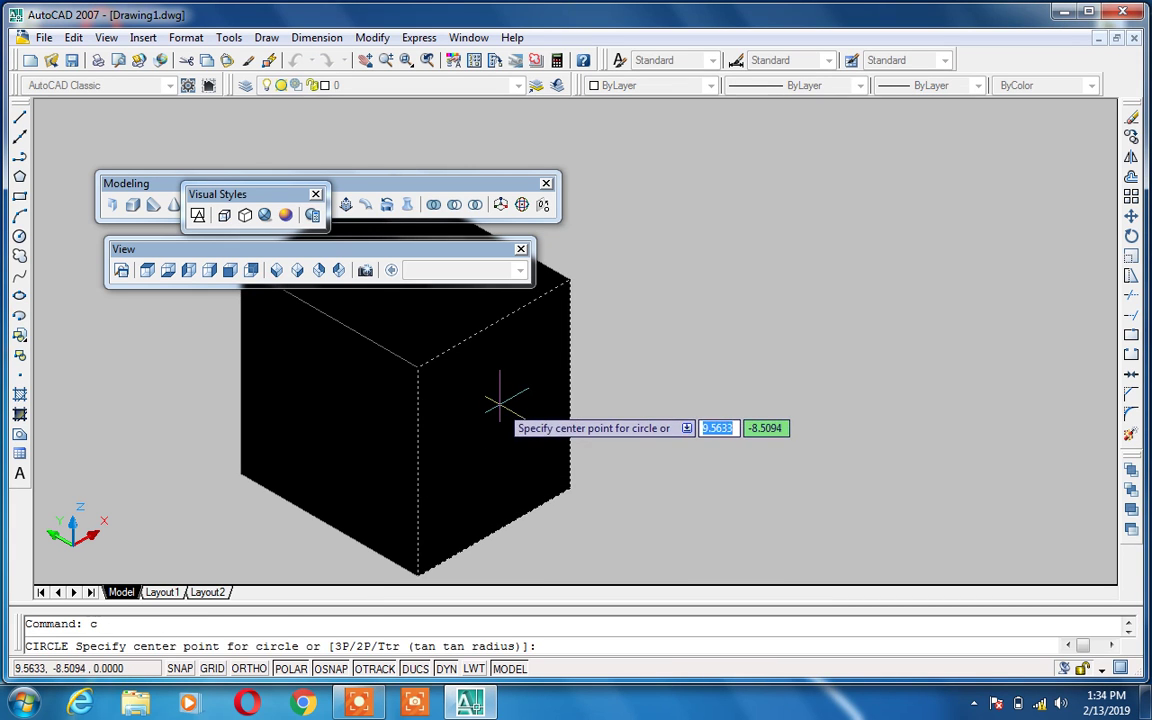
{"action": "left_click", "coordinate": [500, 404]}
{"action": "left_click", "coordinate": [499, 390]}
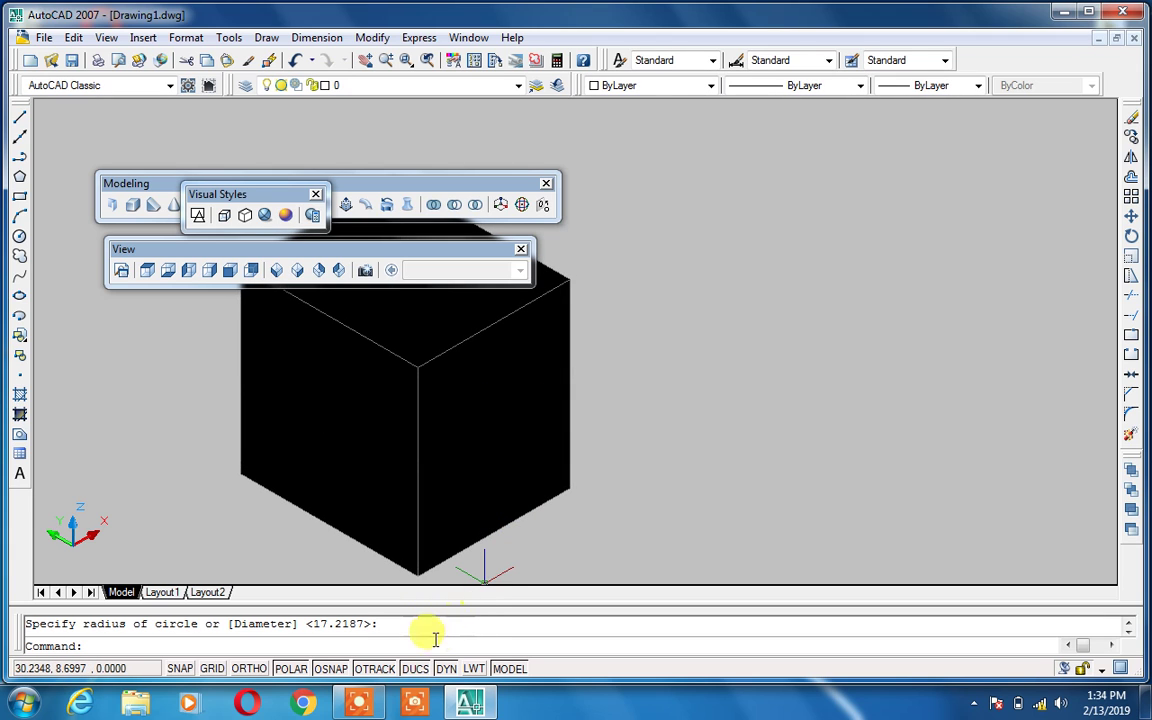
Step: Turn off dynamic UCS and draw a circle of about 4.55 radius on the base plane, centred within the box's footprint
{"action": "left_click", "coordinate": [421, 667]}
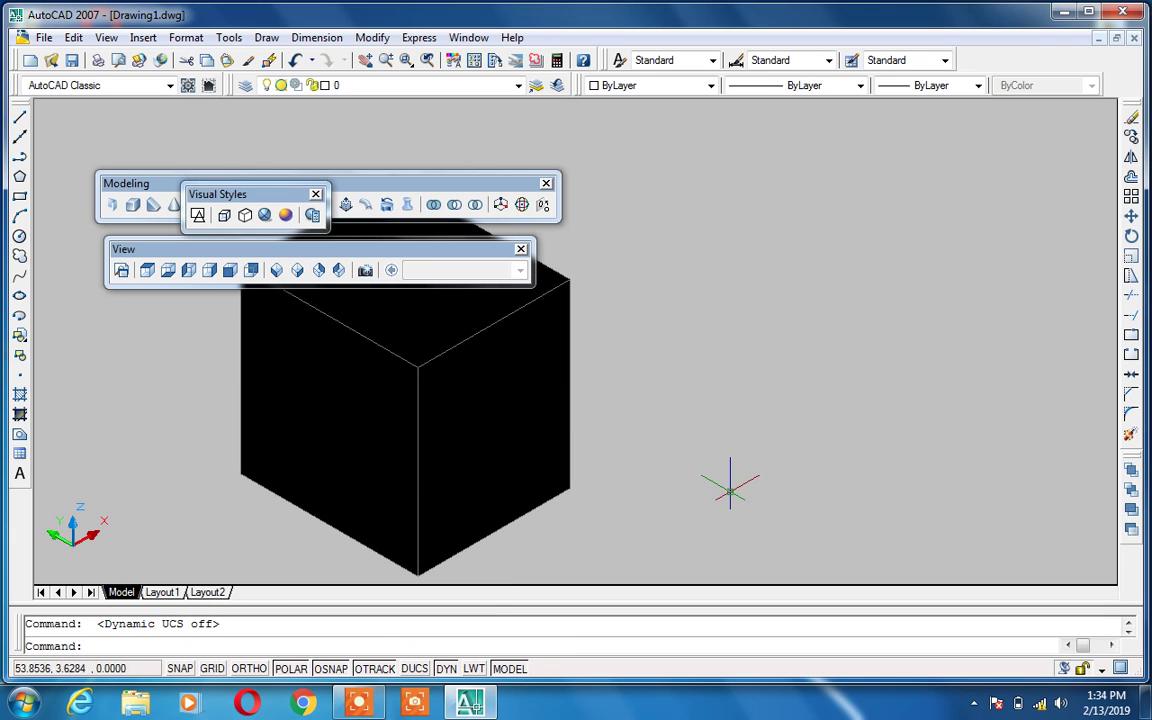
{"action": "type", "text": "c"}
{"action": "key", "text": "Return"}
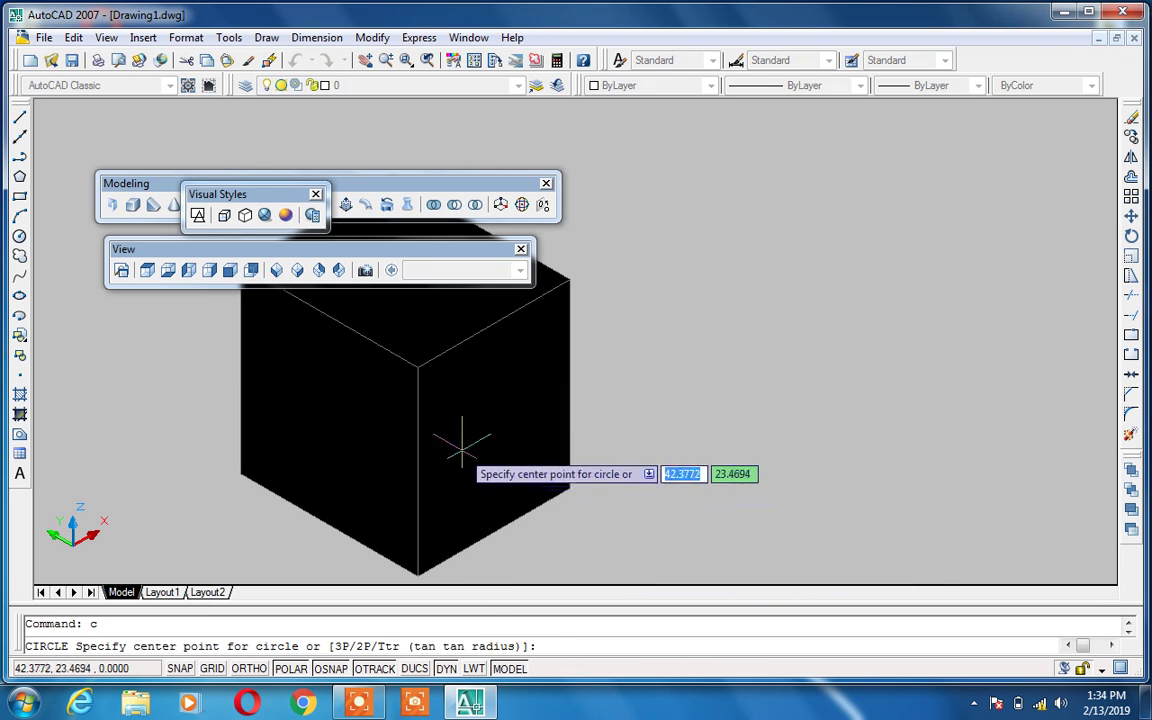
{"action": "left_click", "coordinate": [461, 452]}
{"action": "left_click", "coordinate": [484, 479]}
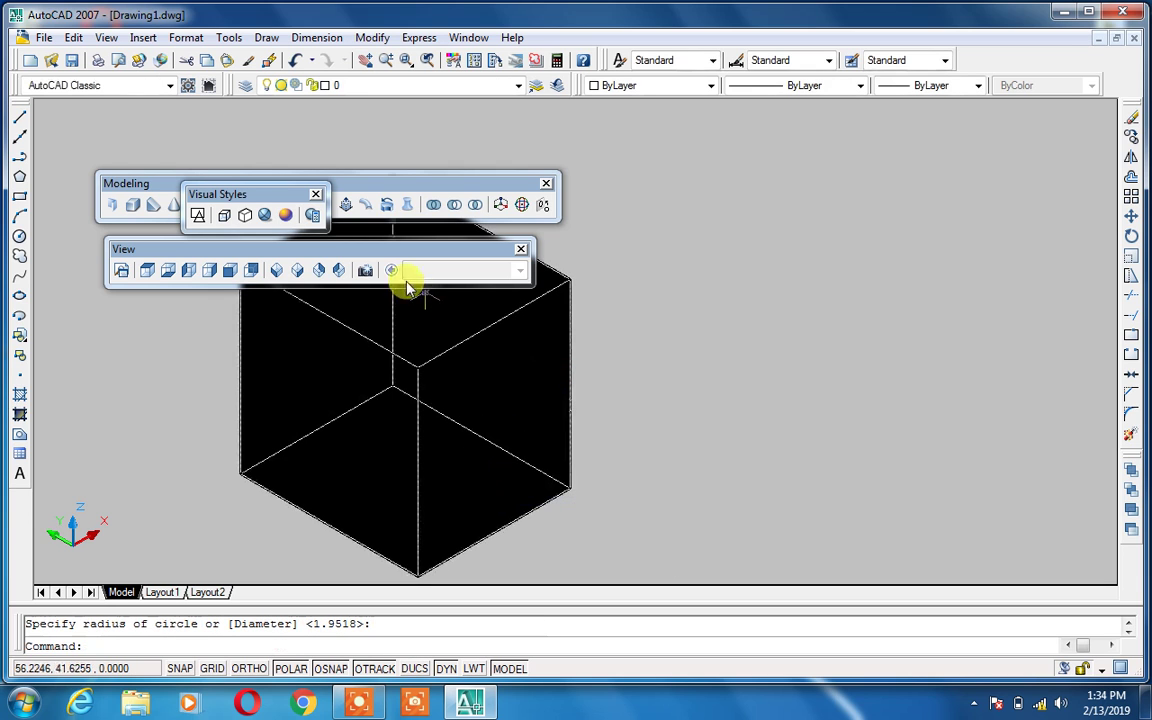
Step: Apply the 2D Wireframe visual style and draw a base-plane circle of about 5.19 radius across the box's lower right edge
{"action": "left_click", "coordinate": [196, 215]}
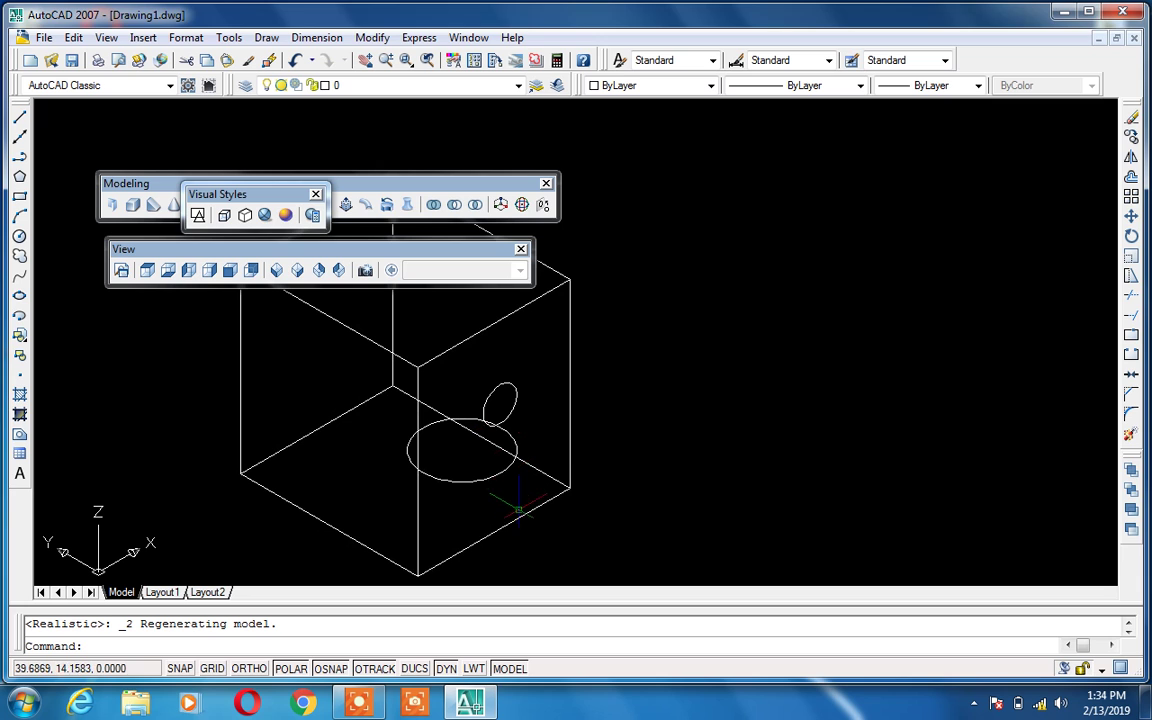
{"action": "type", "text": "c"}
{"action": "key", "text": "Return"}
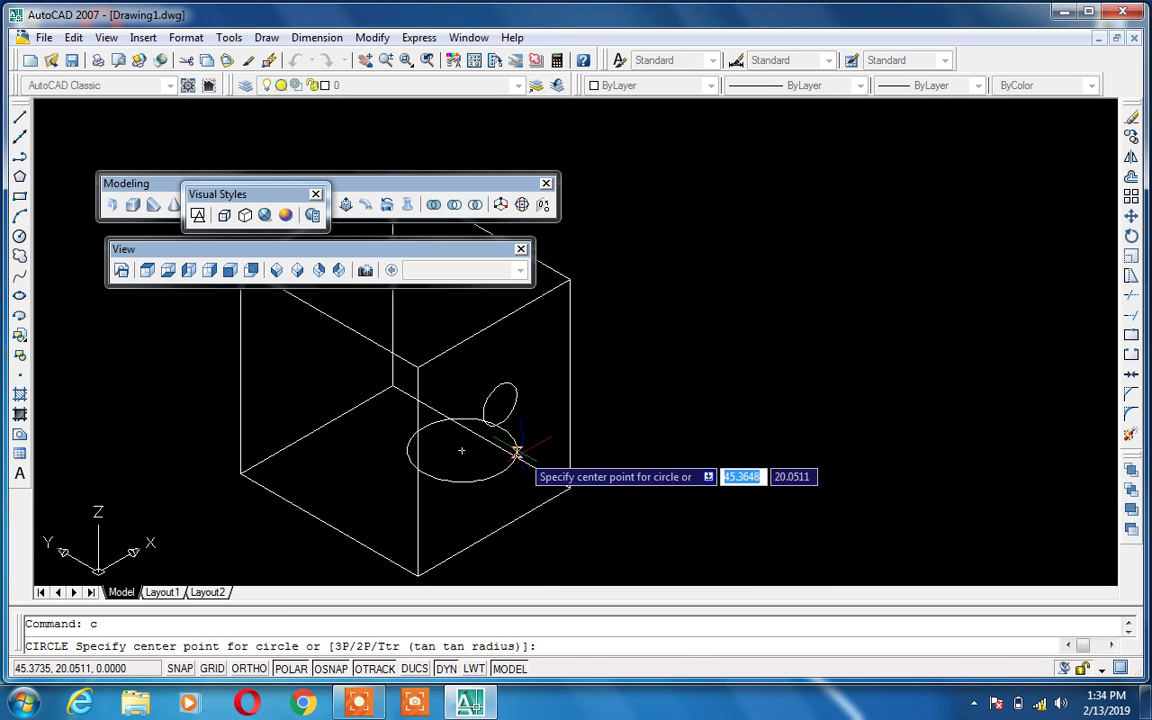
{"action": "left_click", "coordinate": [536, 508]}
{"action": "left_click", "coordinate": [553, 541]}
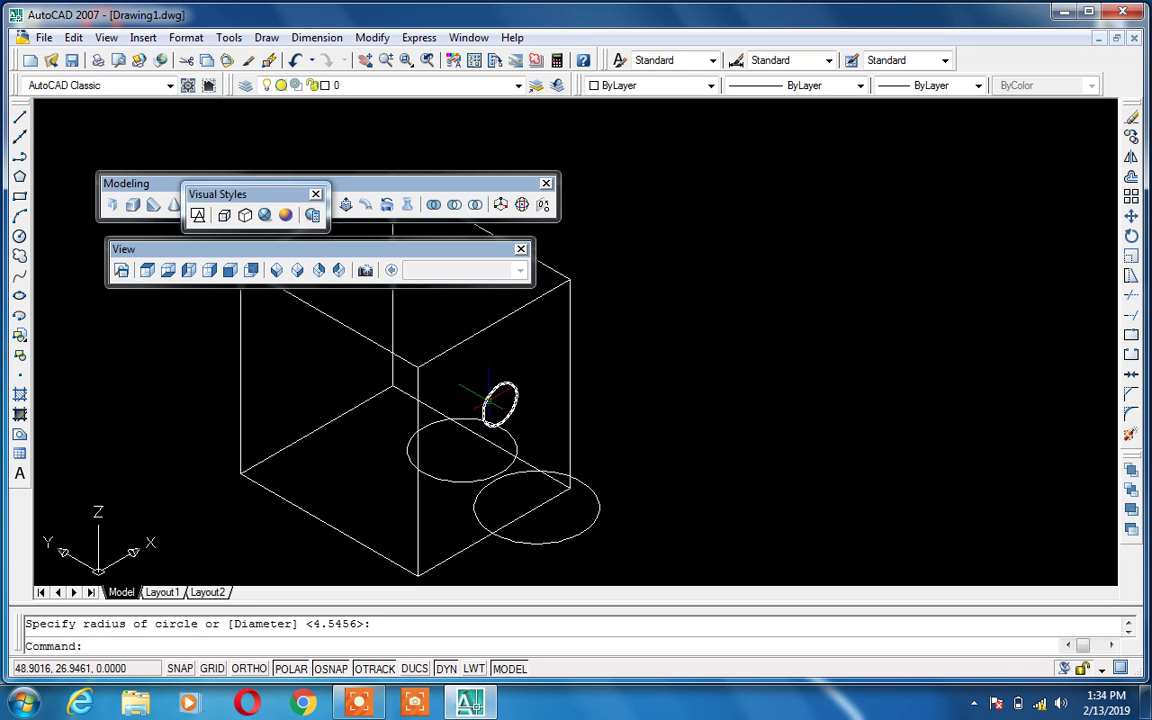
Step: With the Realistic visual style and dynamic UCS on, draw a circle of about 1.87 radius on the box's left front face
{"action": "left_click", "coordinate": [264, 215]}
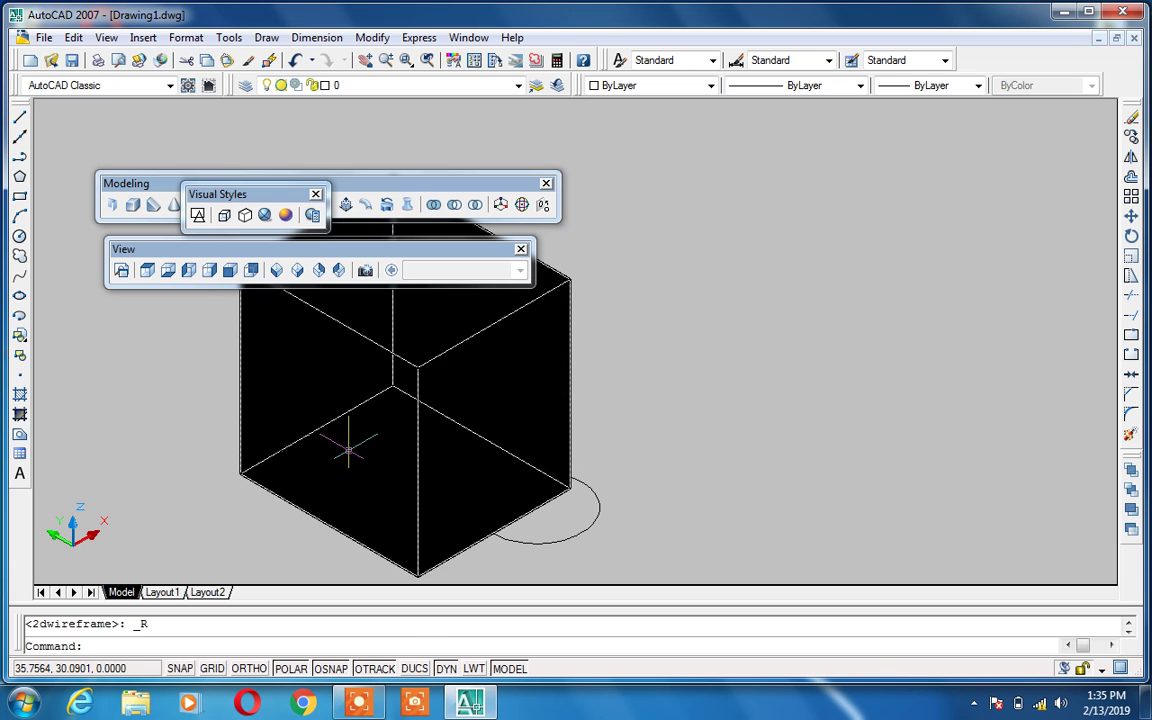
{"action": "left_click", "coordinate": [415, 668]}
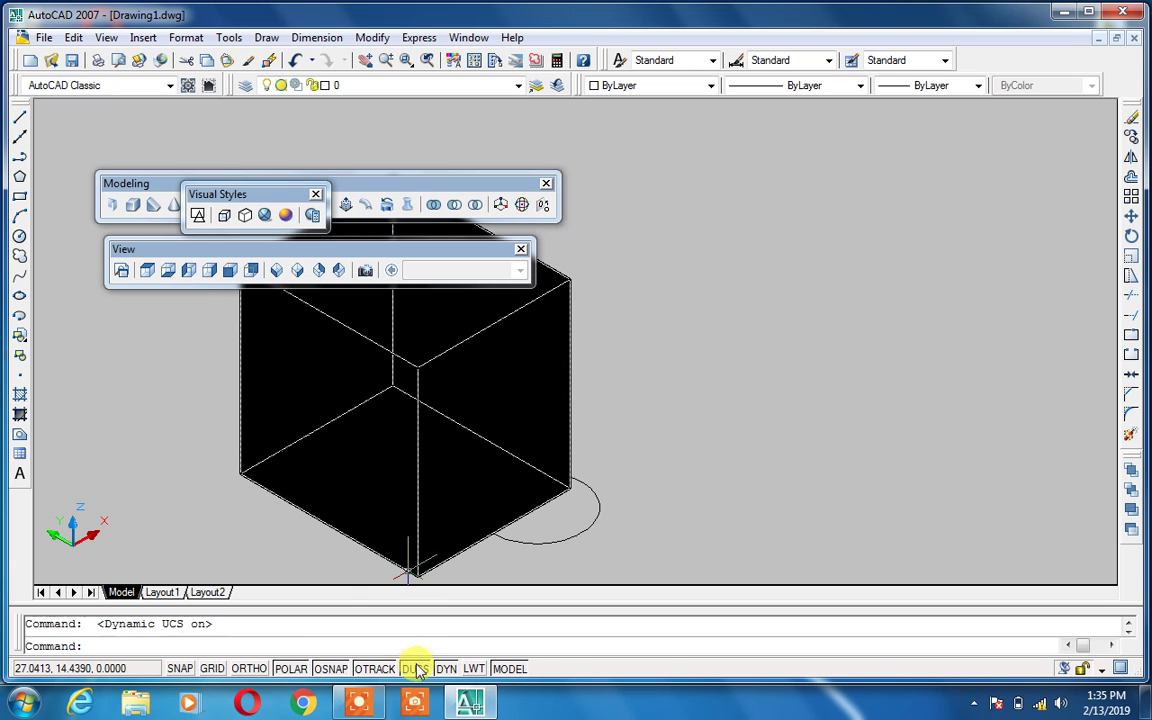
{"action": "type", "text": "c"}
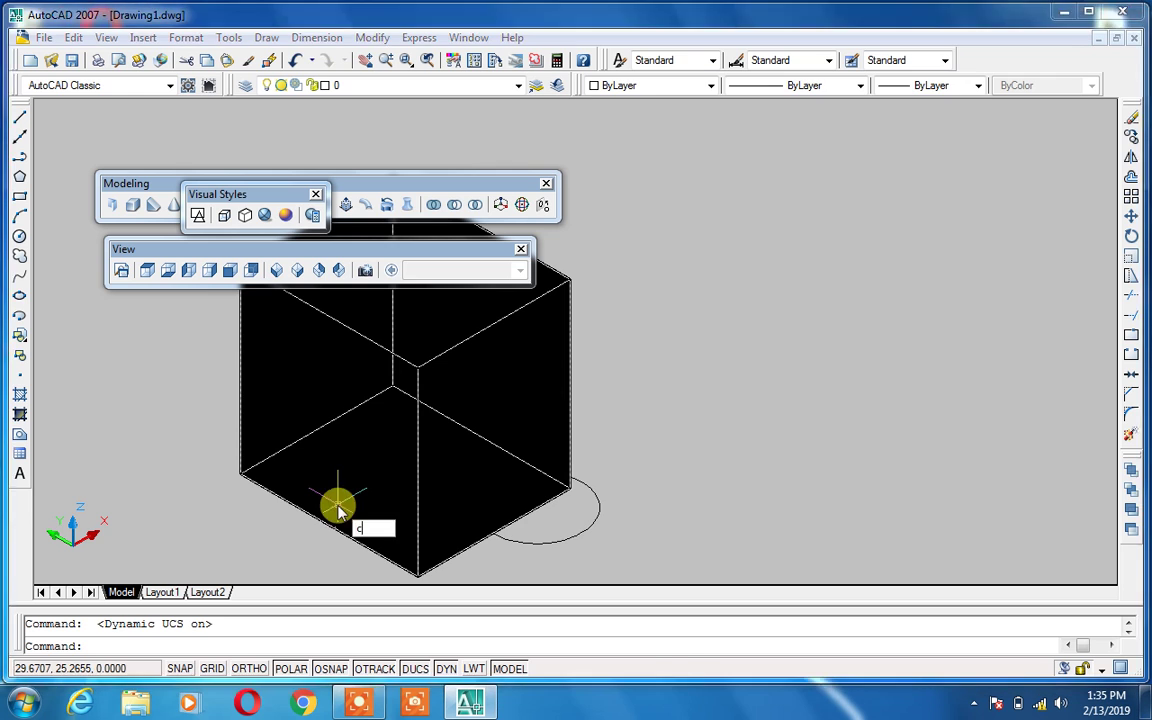
{"action": "key", "text": "Return"}
{"action": "left_click", "coordinate": [342, 448]}
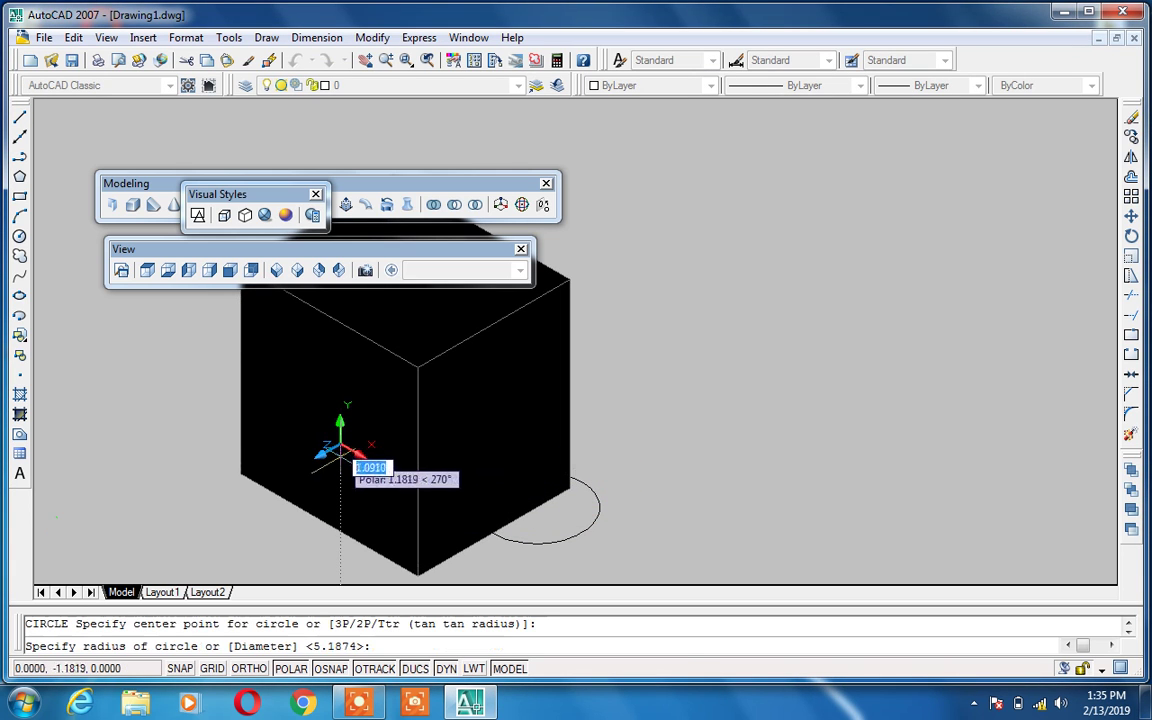
{"action": "left_click", "coordinate": [340, 466]}
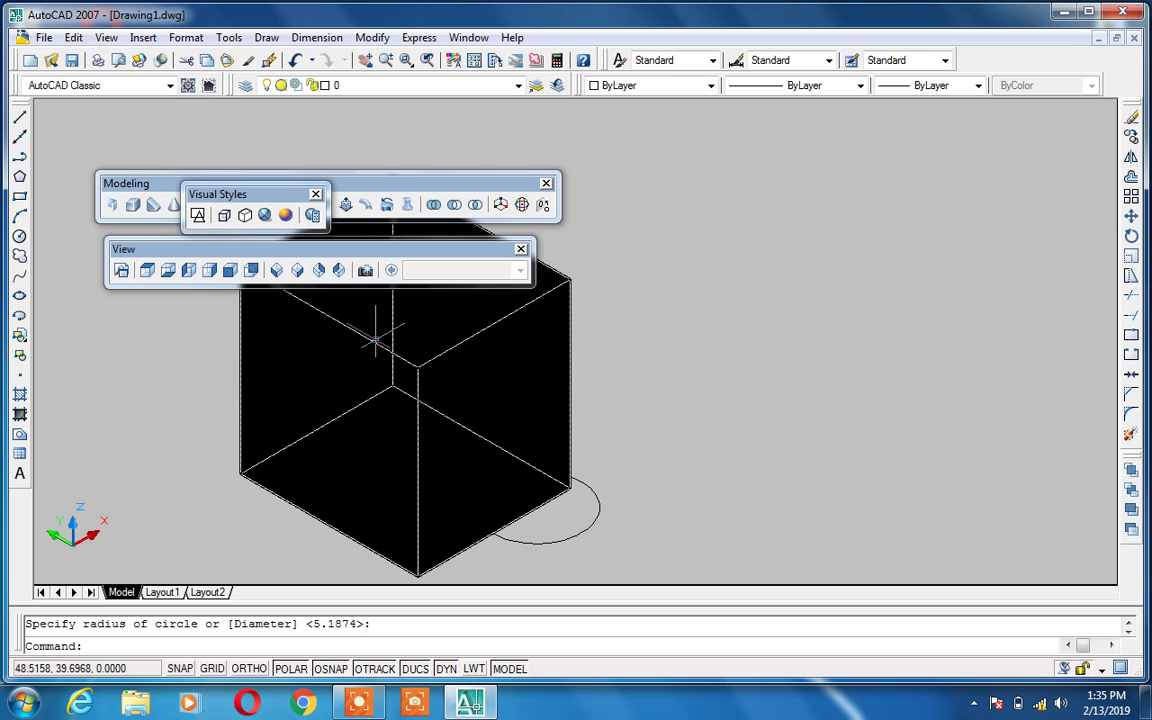
Step: Return to the 2D Wireframe style and draw a circle of about 1.81 radius on the upper part of the left front face
{"action": "left_click", "coordinate": [200, 216]}
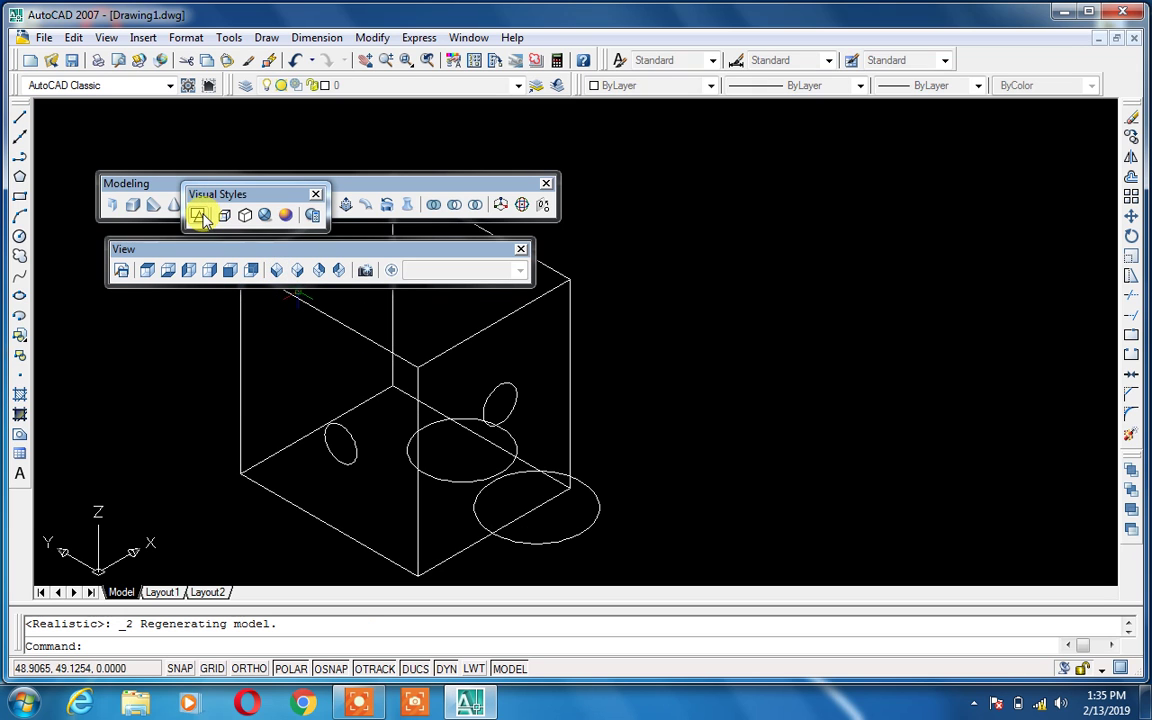
{"action": "type", "text": "c"}
{"action": "key", "text": "Return"}
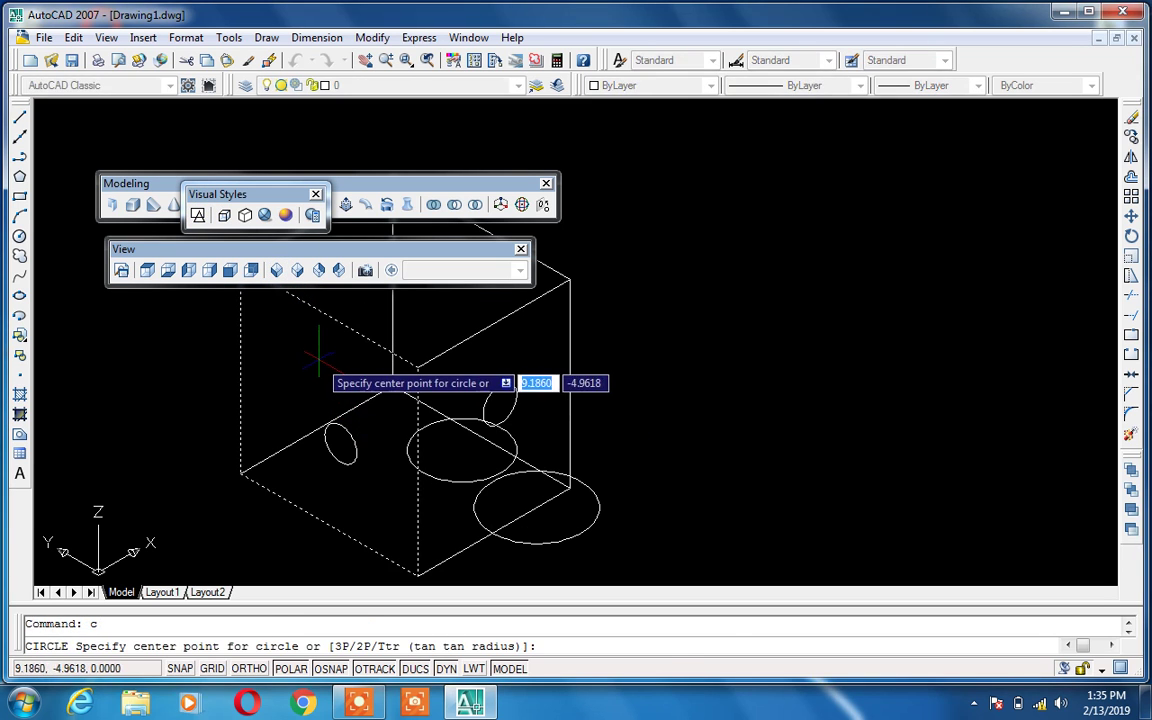
{"action": "left_click", "coordinate": [318, 371]}
{"action": "left_click", "coordinate": [319, 374]}
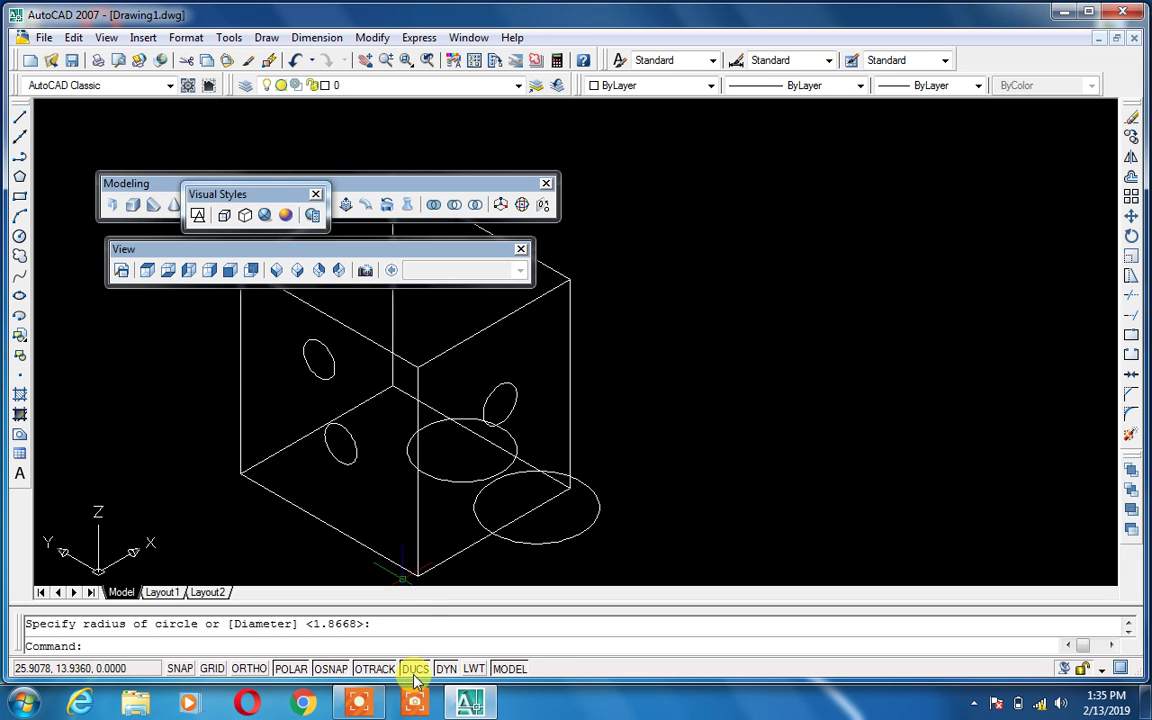
Step: Draw a circle of about 3.05 radius on the left front face, near its lower edge
{"action": "type", "text": "c"}
{"action": "key", "text": "Return"}
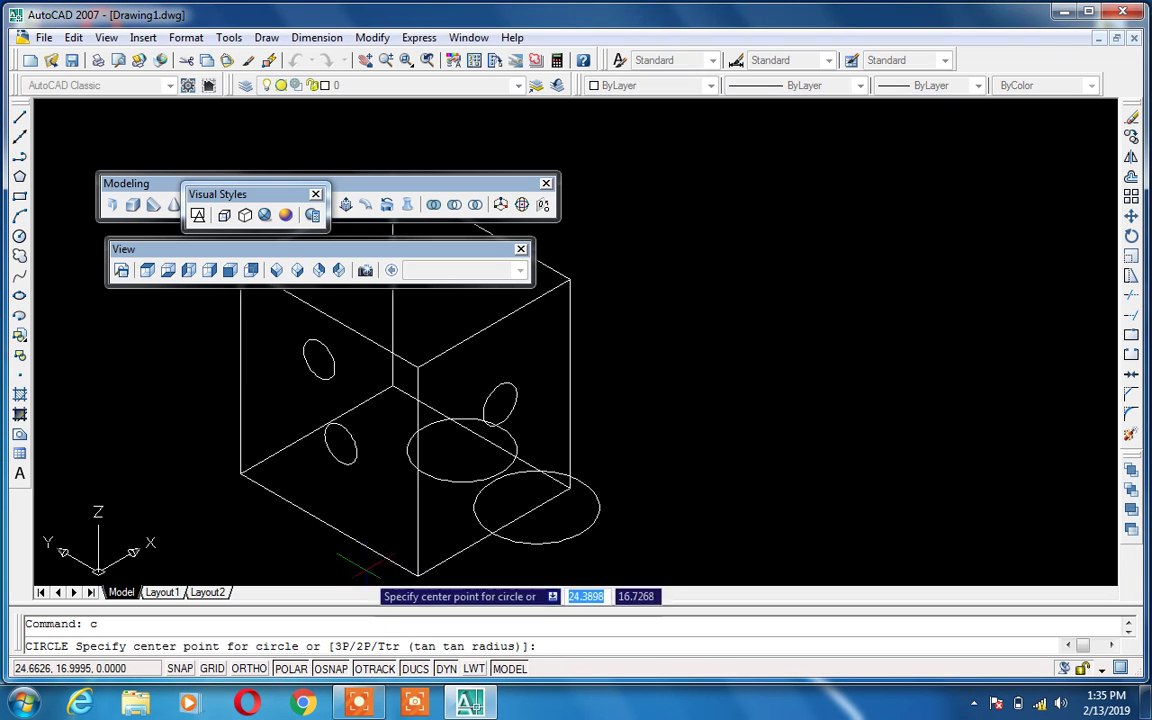
{"action": "left_click", "coordinate": [352, 510]}
{"action": "left_click", "coordinate": [378, 524]}
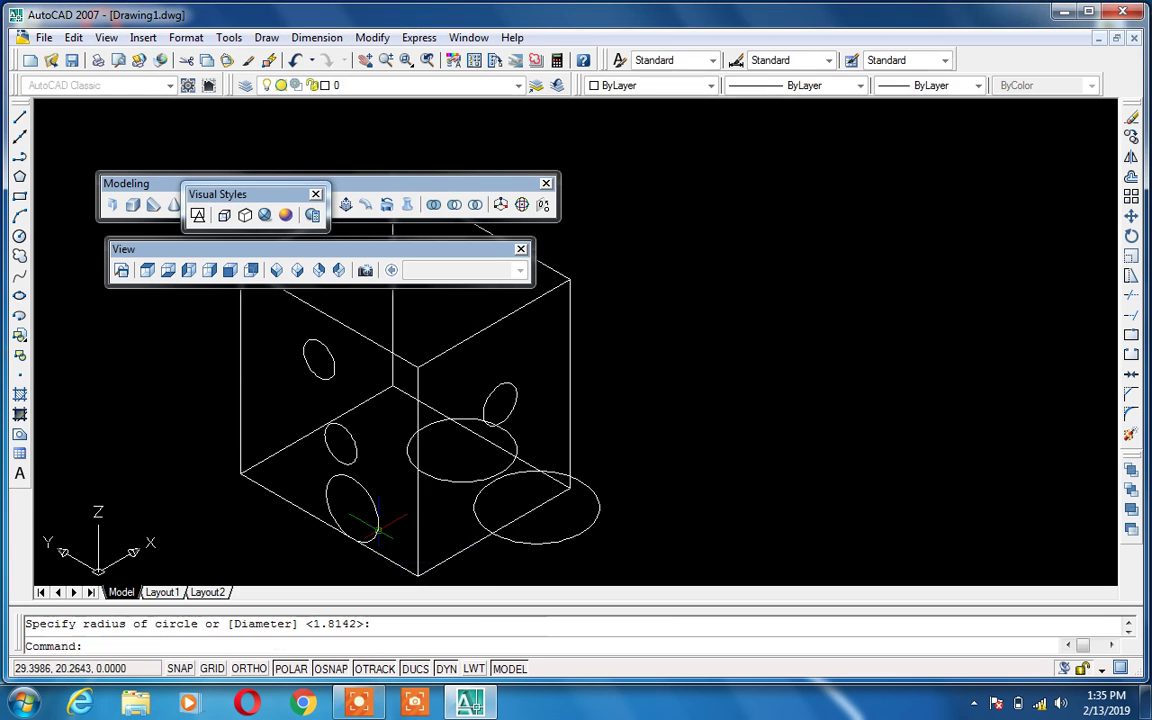
Step: Turn off dynamic UCS and draw a circle of about 2.82 radius on the base plane near the box's left corner
{"action": "left_click", "coordinate": [412, 669]}
{"action": "key", "text": "Escape"}
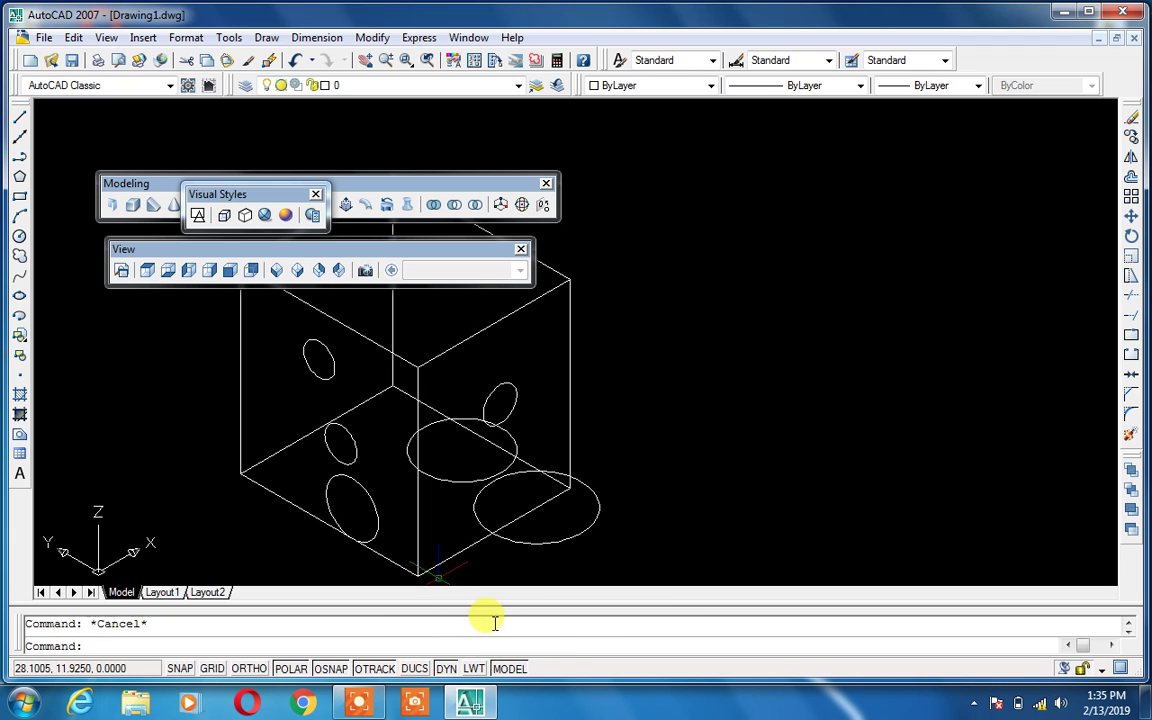
{"action": "left_click", "coordinate": [416, 669]}
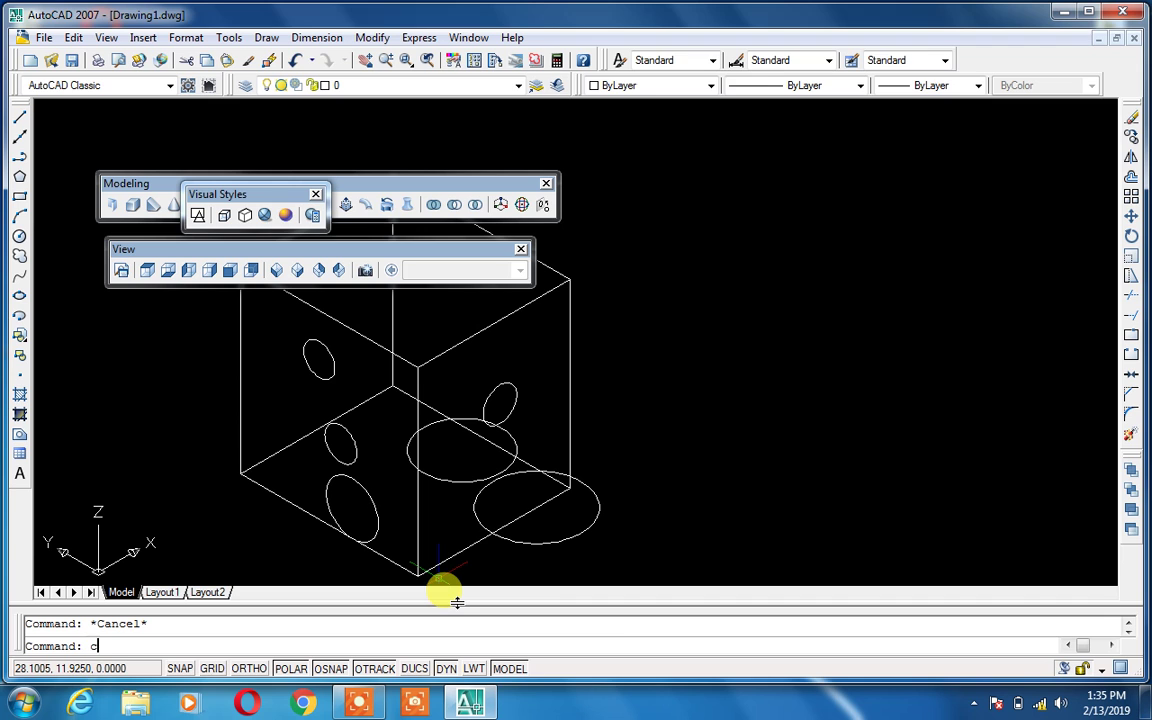
{"action": "key", "text": "Return"}
{"action": "left_click", "coordinate": [340, 480]}
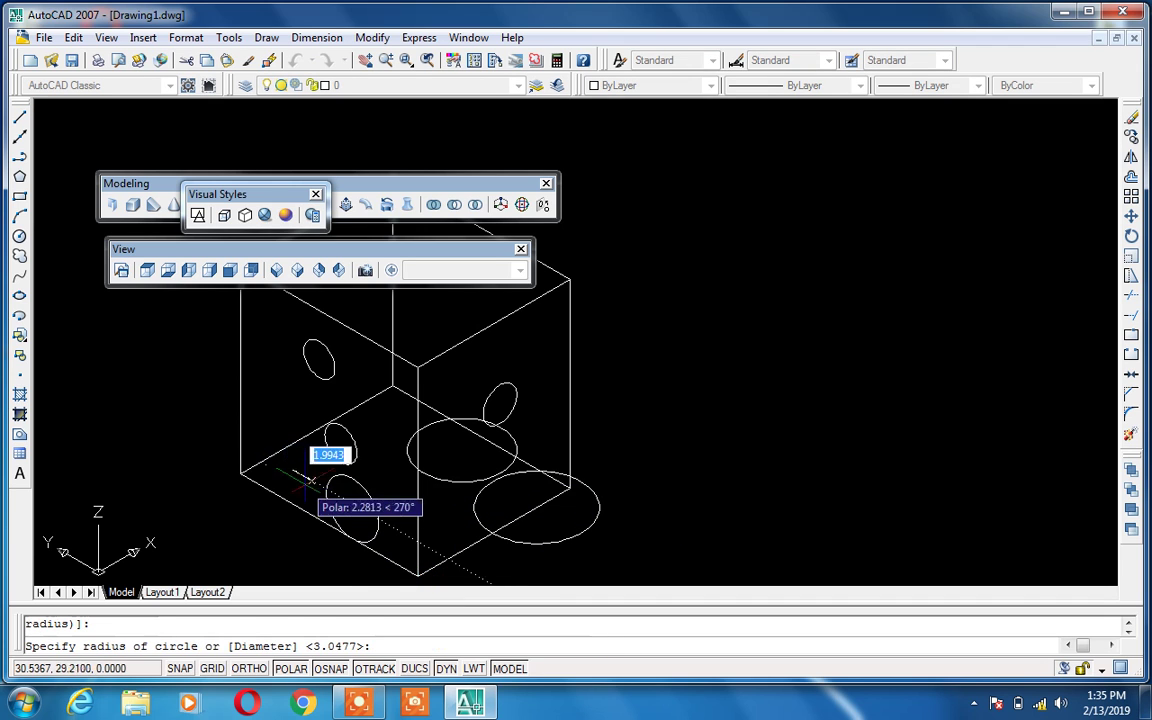
{"action": "left_click", "coordinate": [297, 490]}
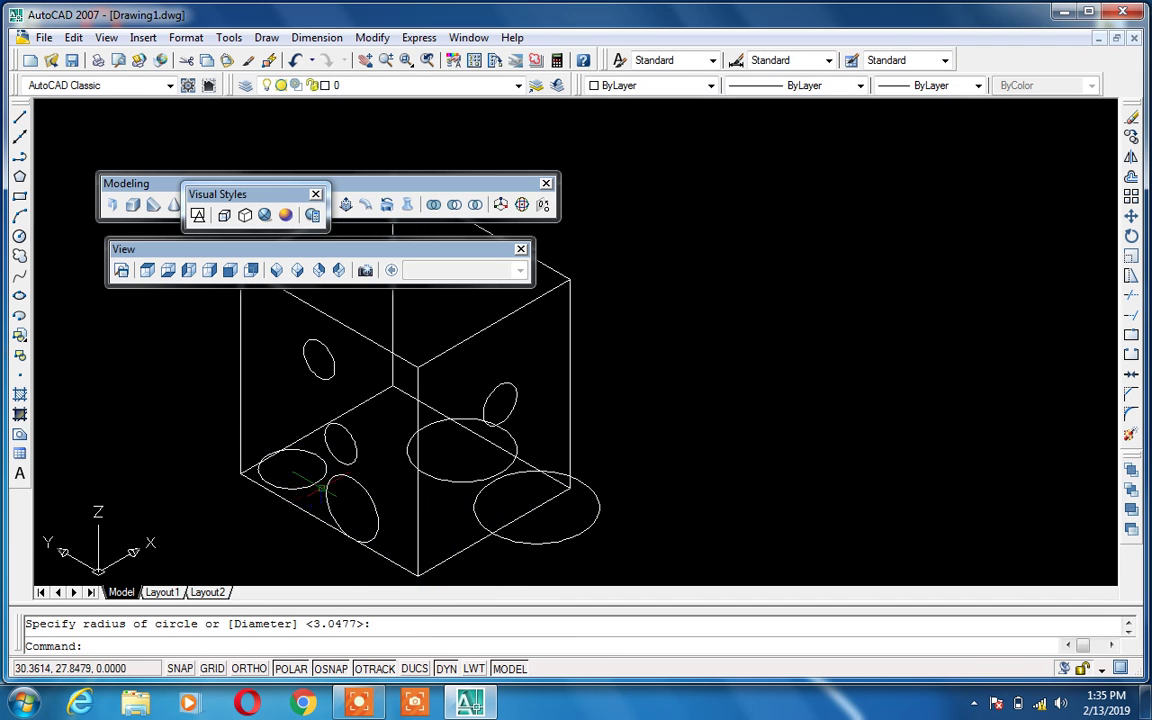
{"action": "scroll", "coordinate": [338, 490], "scroll_direction": "up", "scroll_amount": 5}
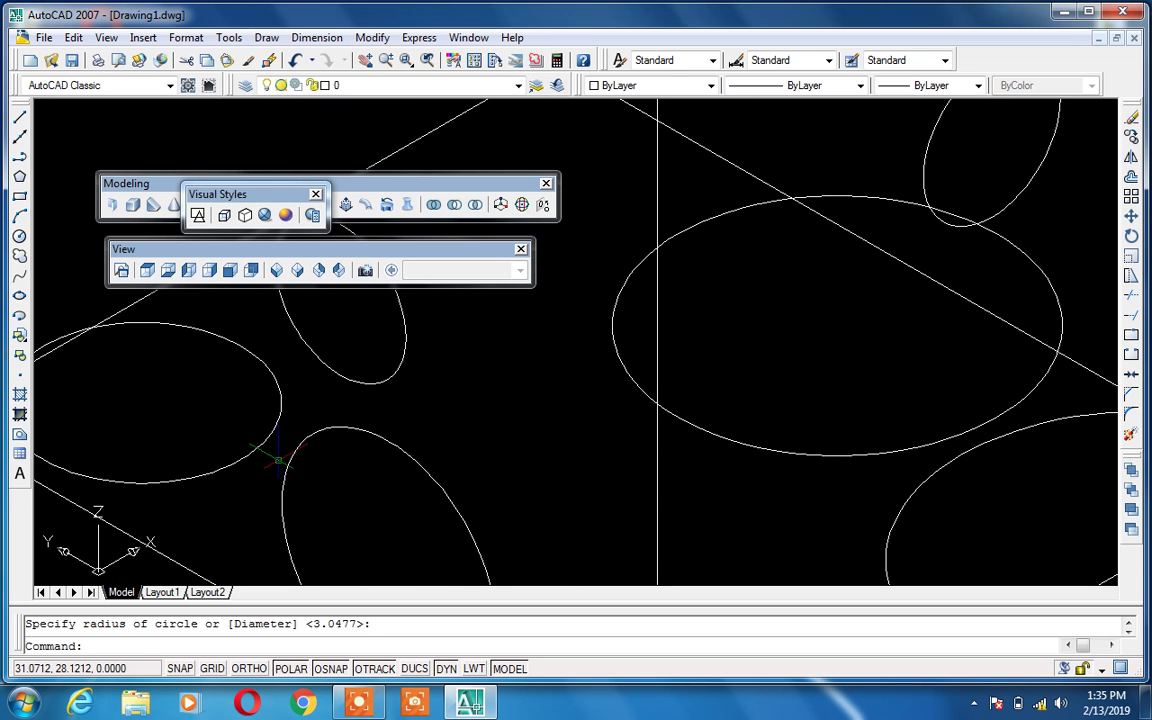
{"action": "scroll", "coordinate": [278, 458], "scroll_direction": "down", "scroll_amount": 5}
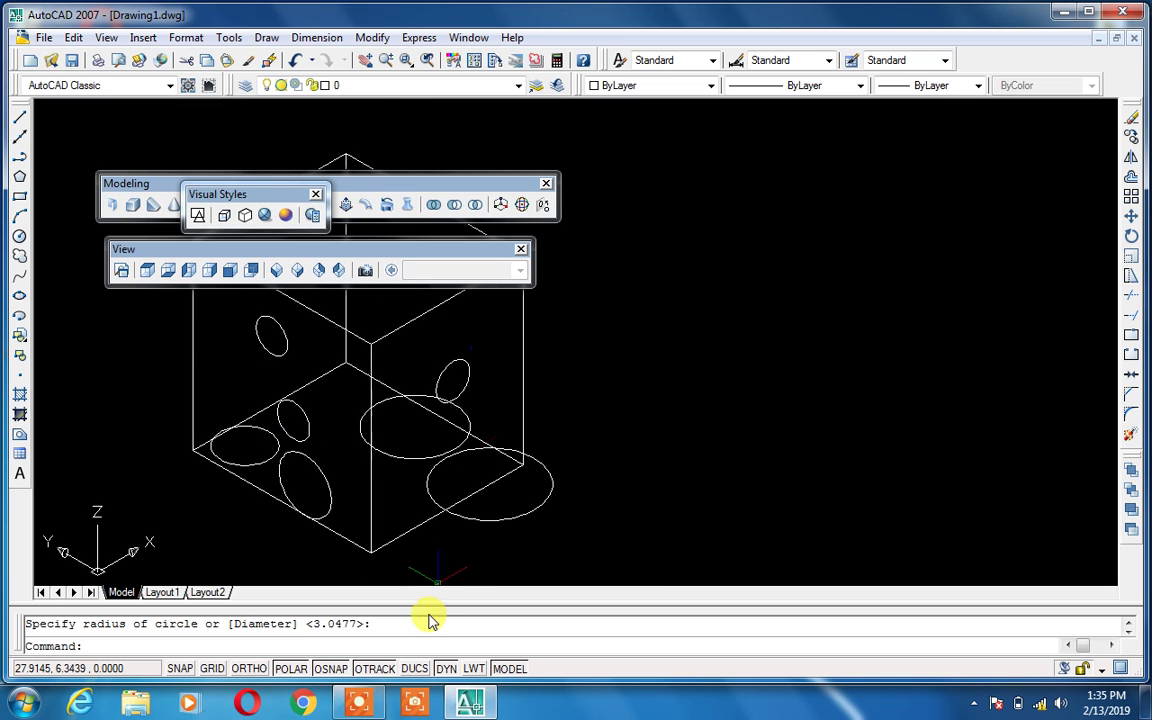
Step: Turn on dynamic UCS and draw a small circle on the right front face, above the existing one
{"action": "left_click", "coordinate": [424, 669]}
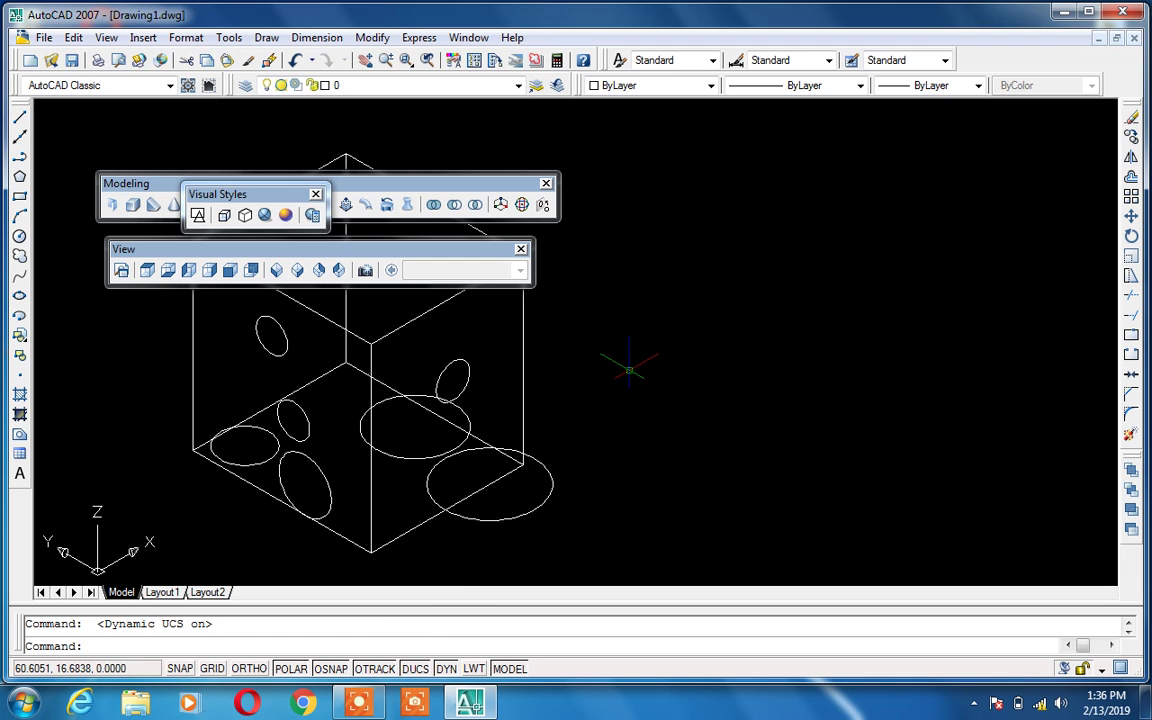
{"action": "type", "text": "c"}
{"action": "key", "text": "Return"}
{"action": "left_click", "coordinate": [458, 328]}
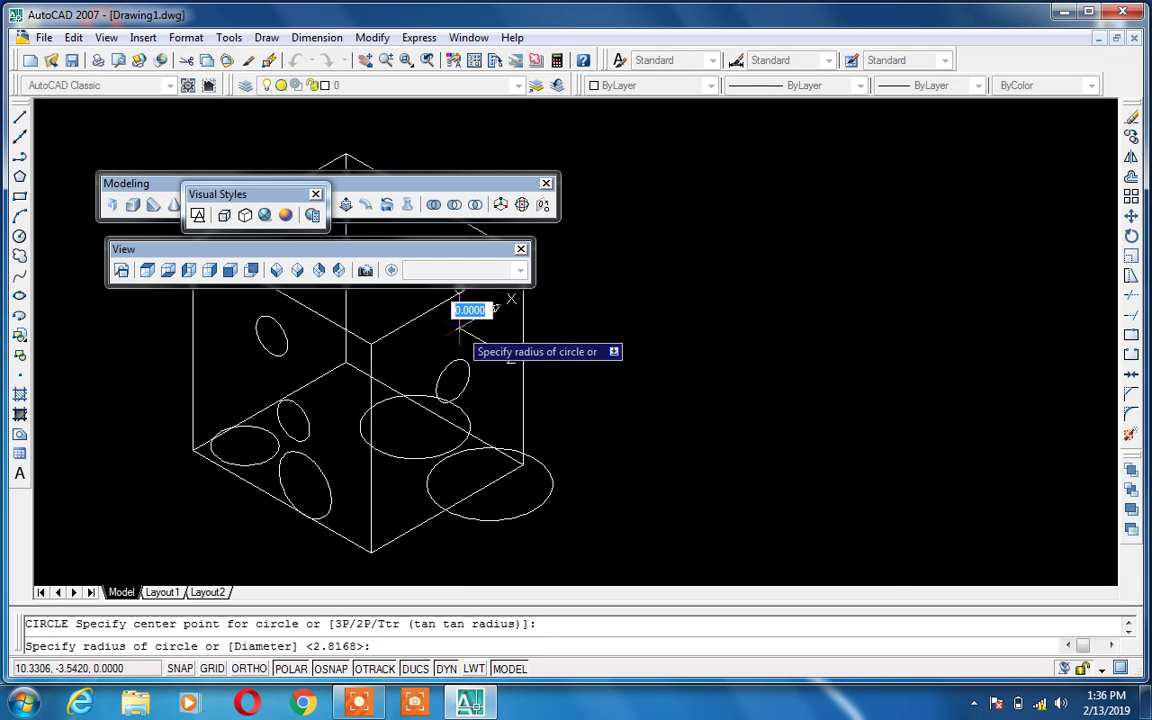
{"action": "left_click", "coordinate": [468, 318]}
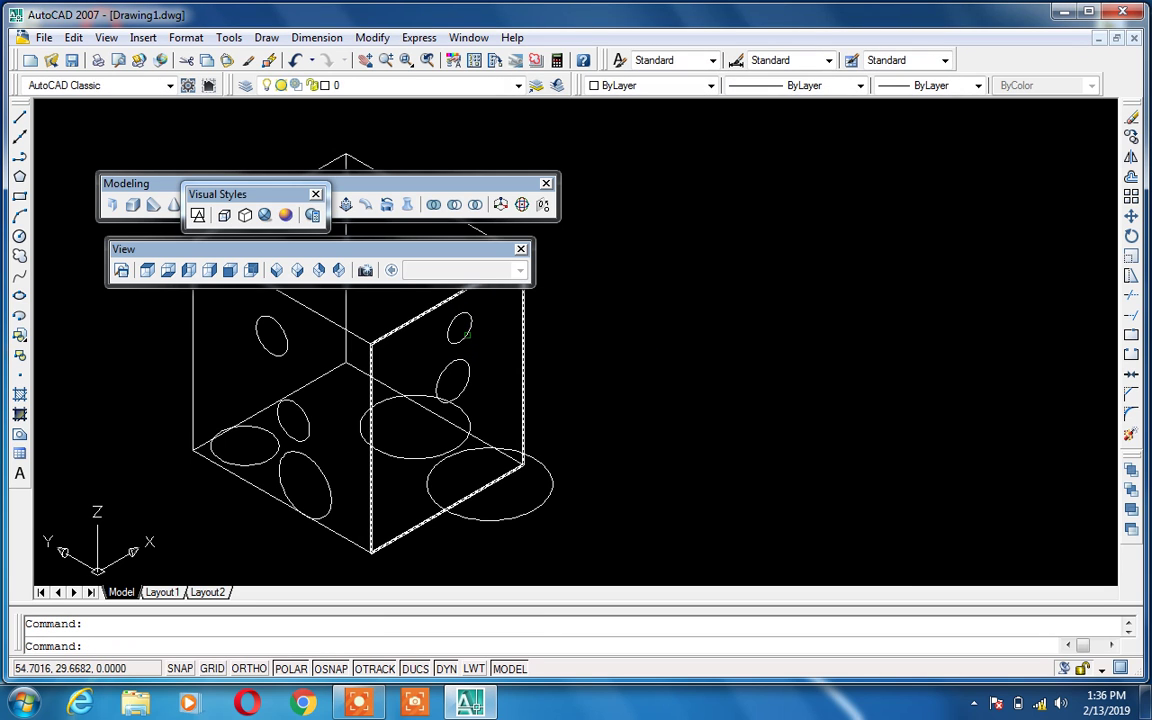
Step: Apply the Realistic visual style and press-pull both circles on the right front face outward into cylinders
{"action": "key", "text": "super"}
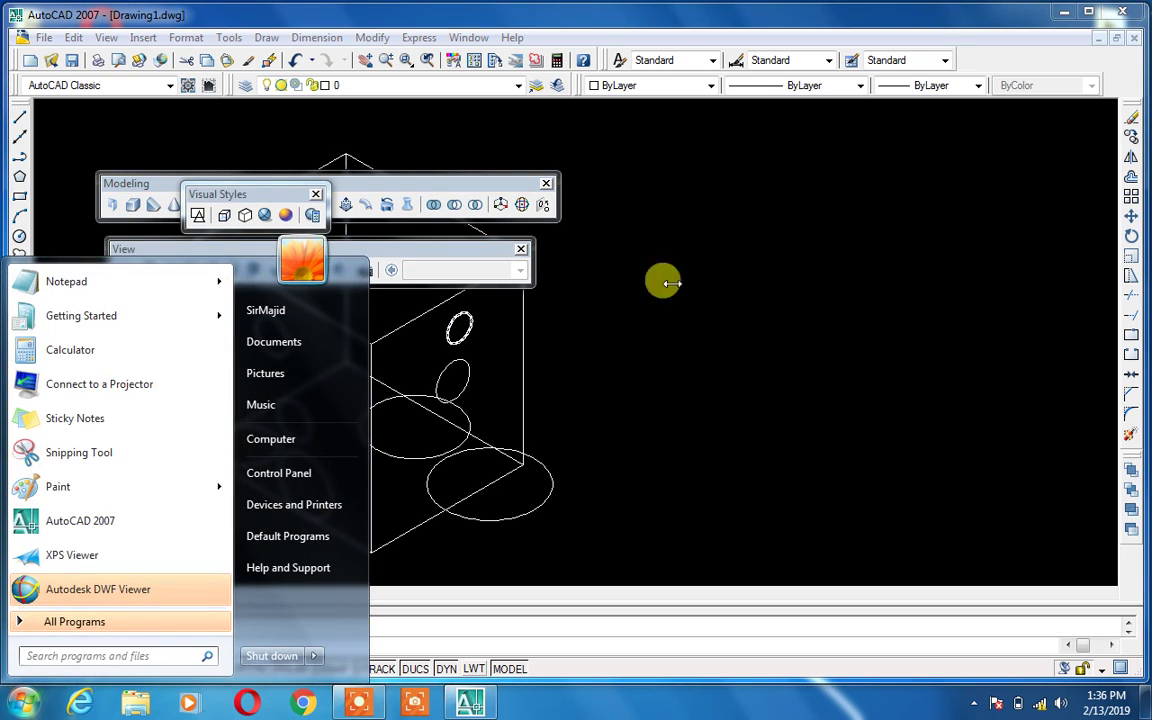
{"action": "key", "text": "super"}
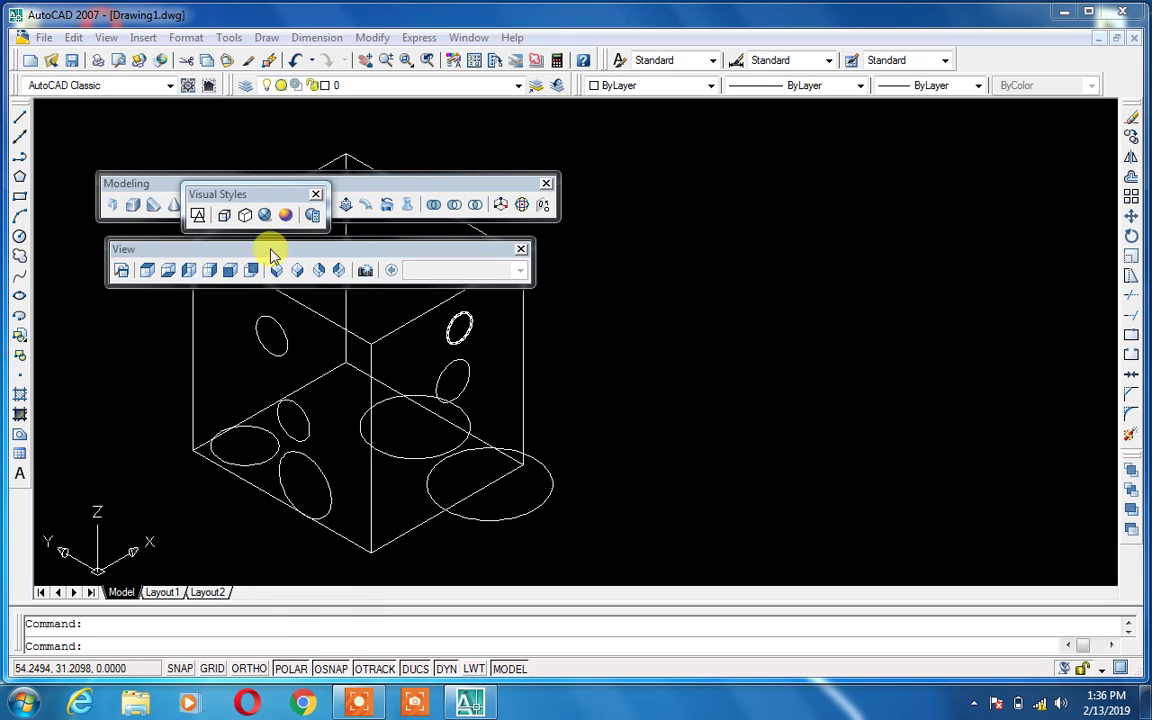
{"action": "left_click", "coordinate": [265, 217]}
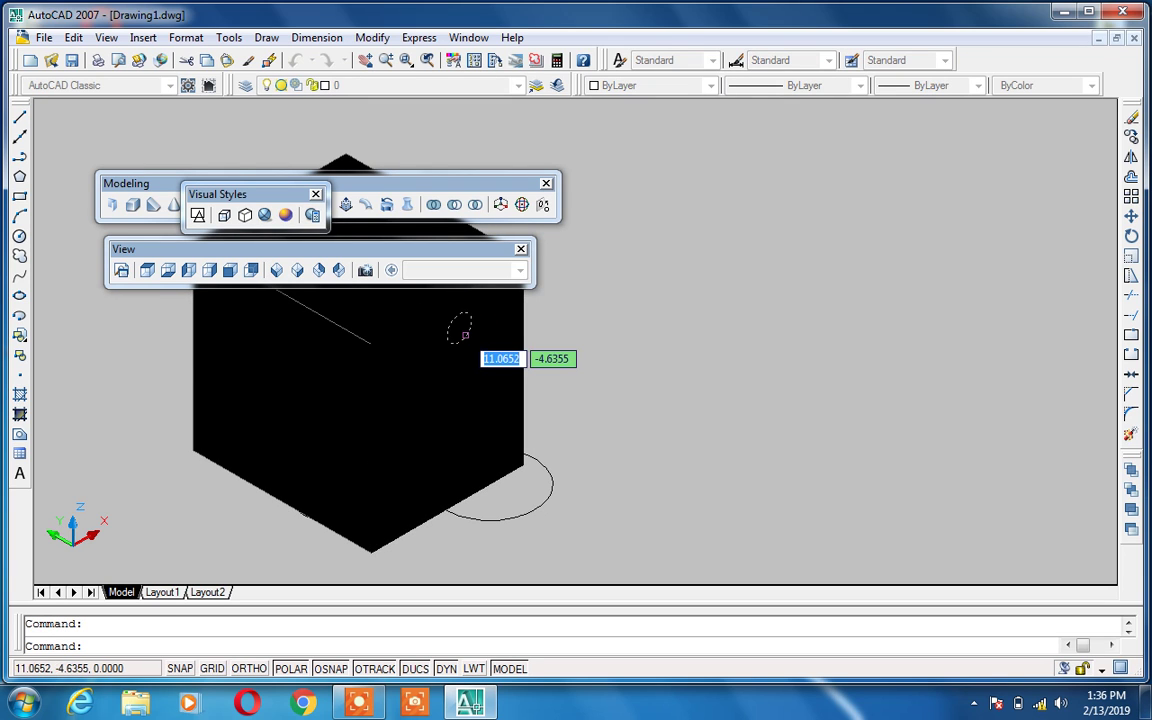
{"action": "left_click", "coordinate": [463, 334], "text": "ctrl+alt"}
{"action": "left_click", "coordinate": [628, 388]}
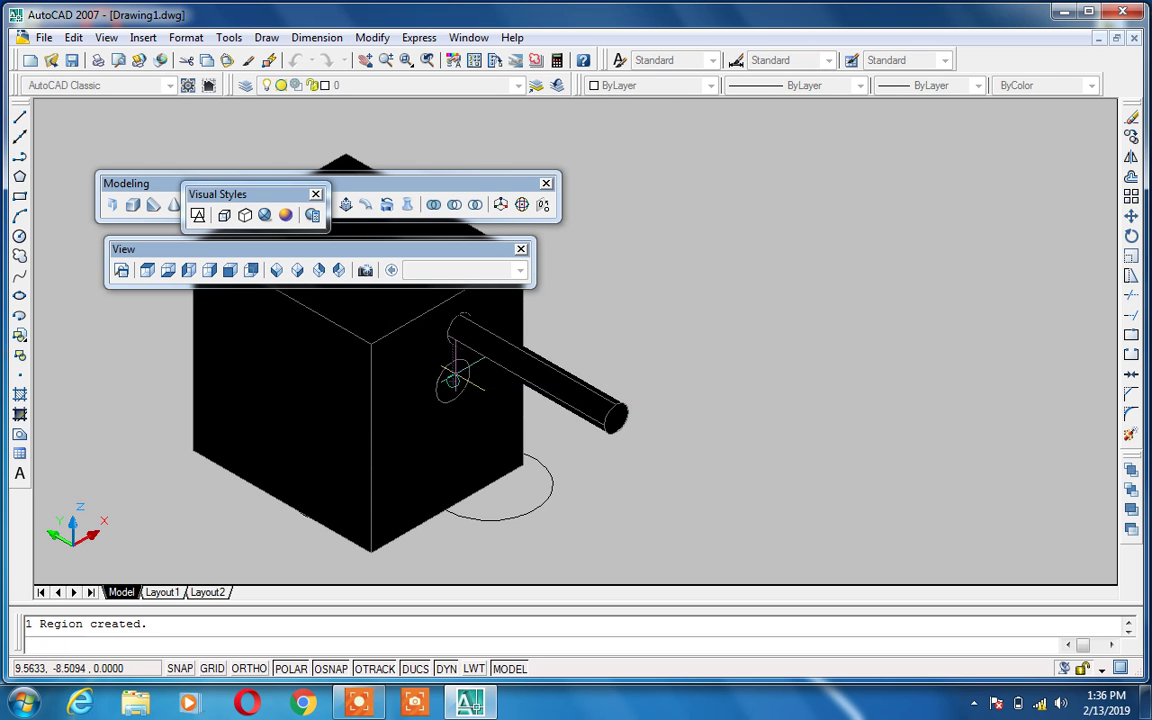
{"action": "left_click", "coordinate": [452, 380], "text": "ctrl+alt"}
{"action": "left_click", "coordinate": [743, 513]}
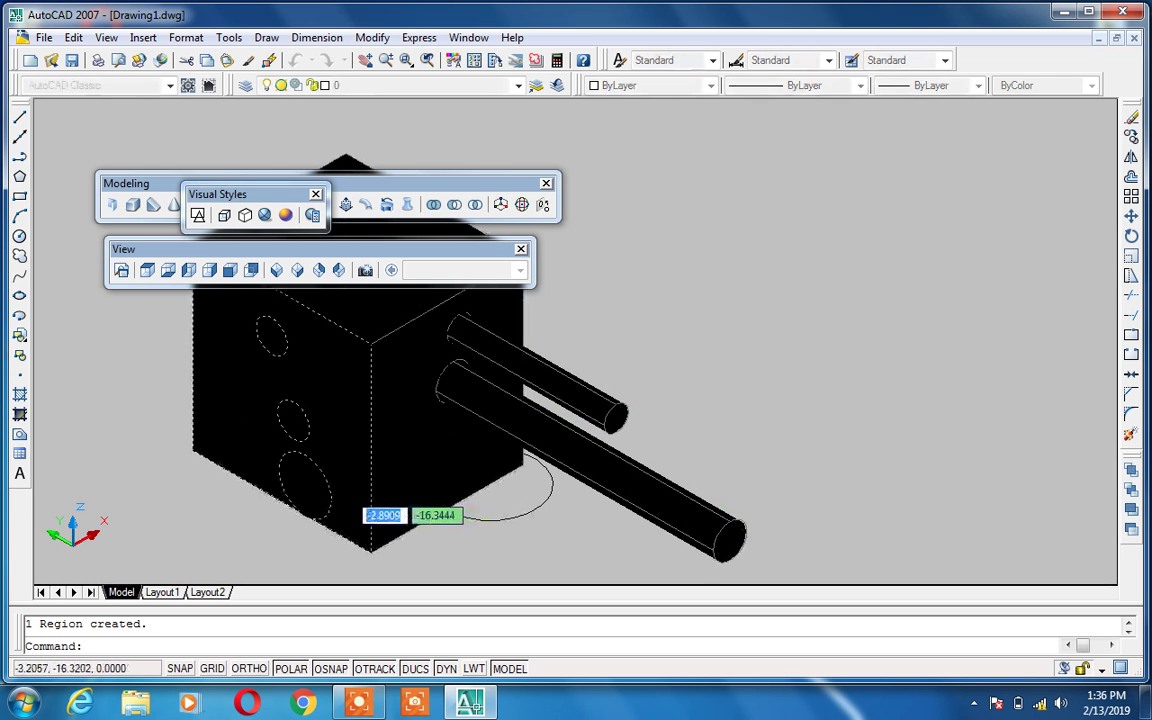
Step: Press-pull the three circles on the box's left front face outward into cylinders
{"action": "left_click", "coordinate": [284, 418], "text": "ctrl+alt"}
{"action": "left_click", "coordinate": [66, 534]}
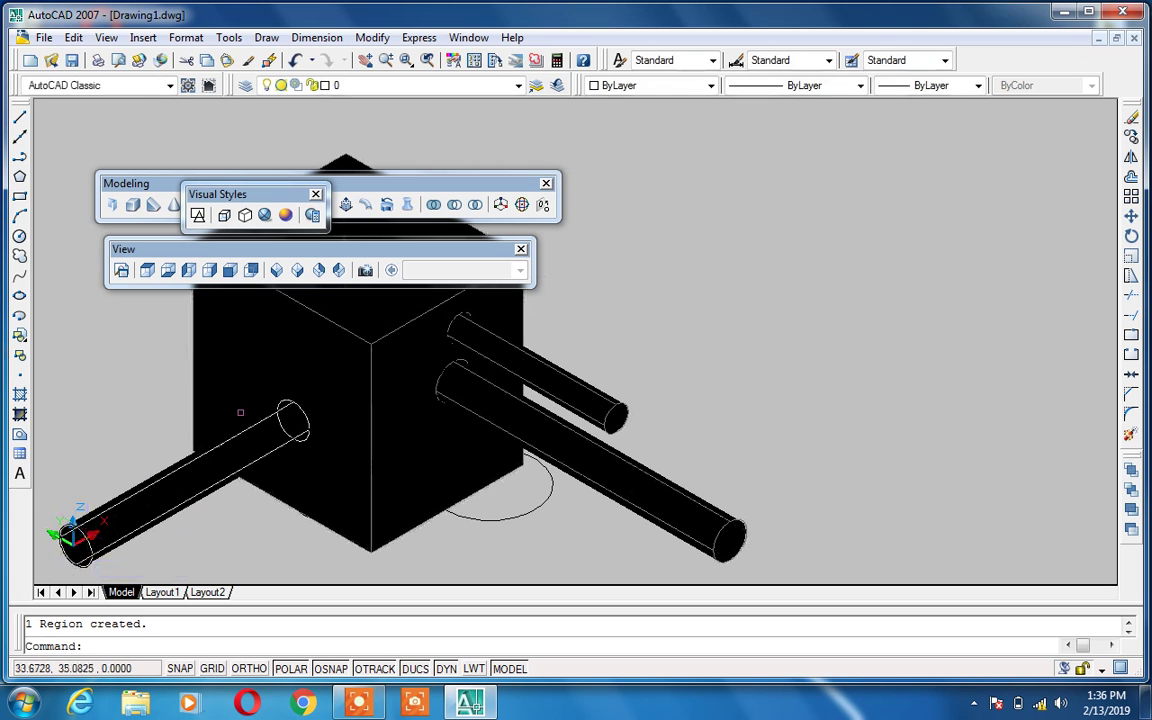
{"action": "left_click", "coordinate": [257, 329], "text": "ctrl+alt"}
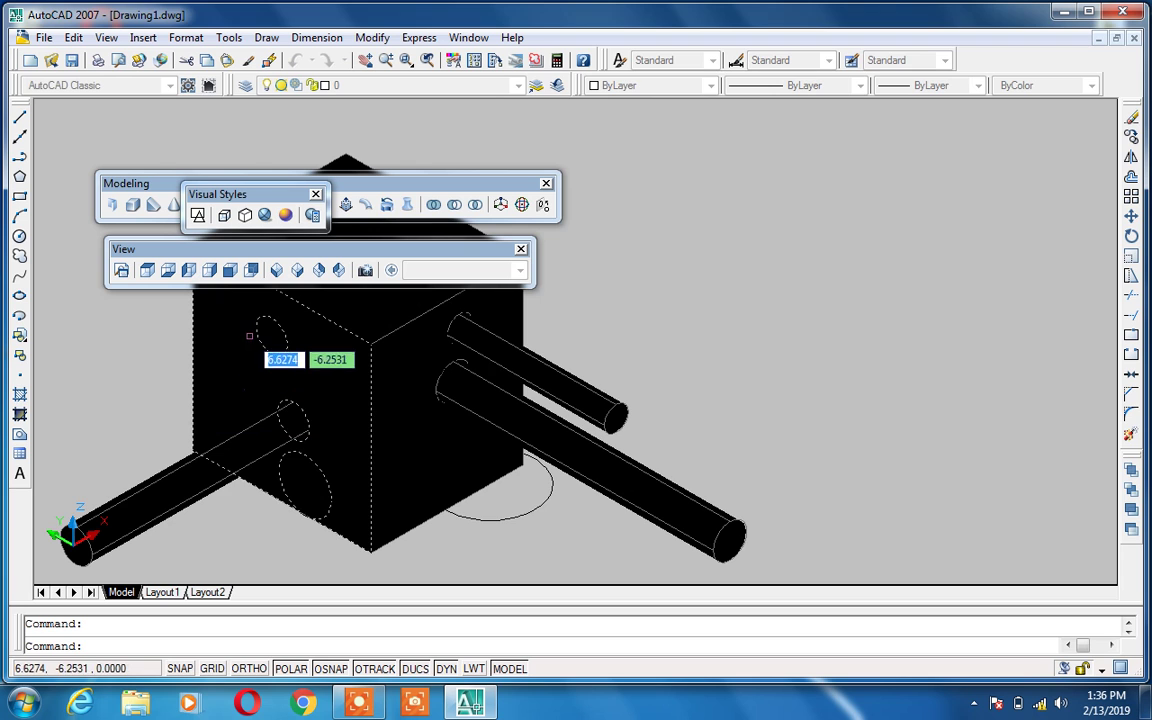
{"action": "left_click", "coordinate": [95, 440]}
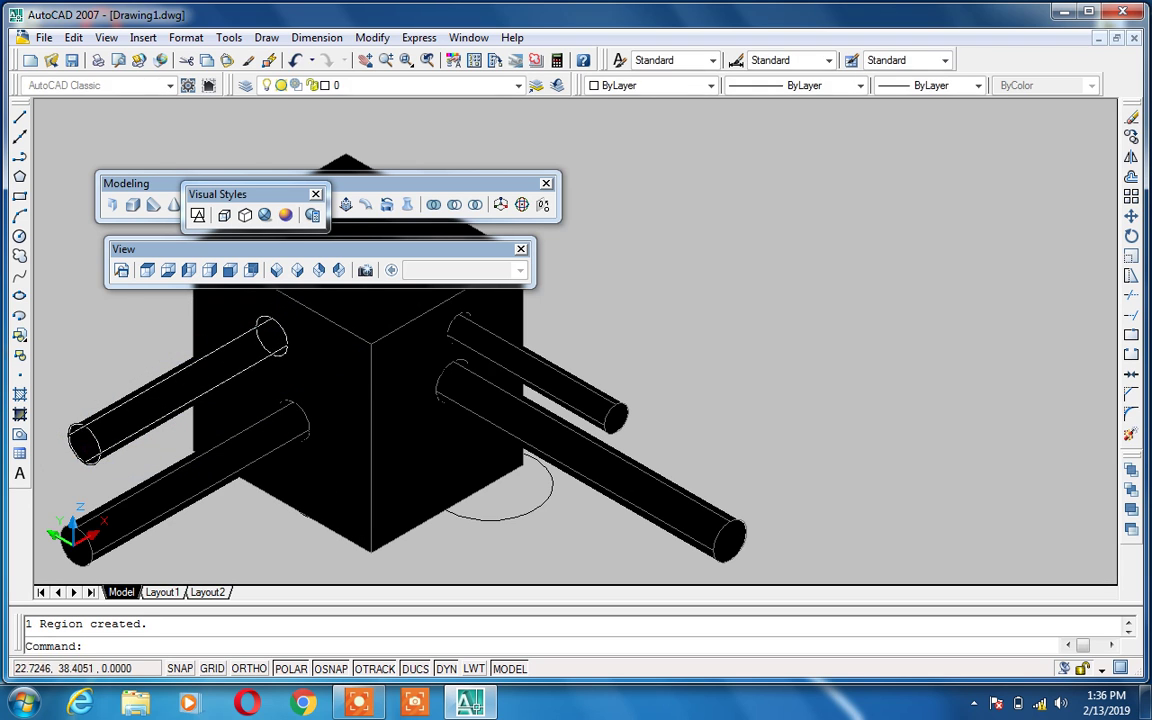
{"action": "left_click", "coordinate": [296, 476], "text": "ctrl+alt"}
{"action": "left_click", "coordinate": [220, 575]}
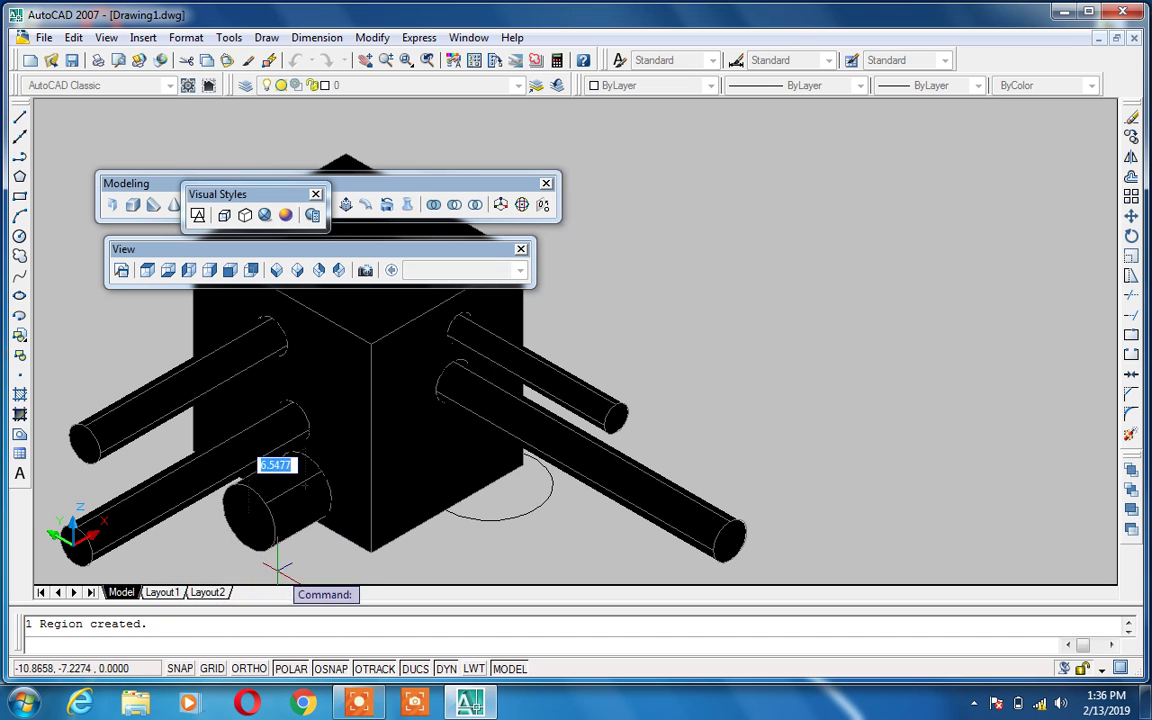
{"action": "left_click", "coordinate": [300, 560]}
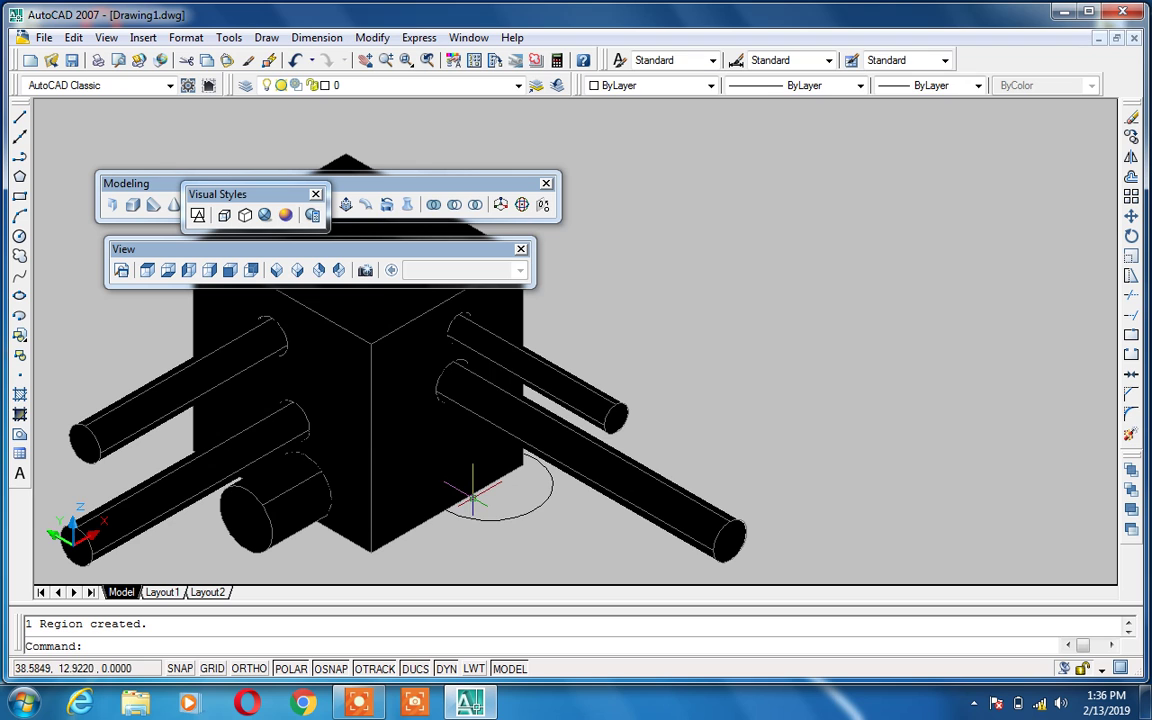
Step: Press-pull the part of the base-plane circle outside the box upward beyond its top, and apply the 2D Wireframe visual style
{"action": "left_click", "coordinate": [473, 492], "text": "ctrl+alt"}
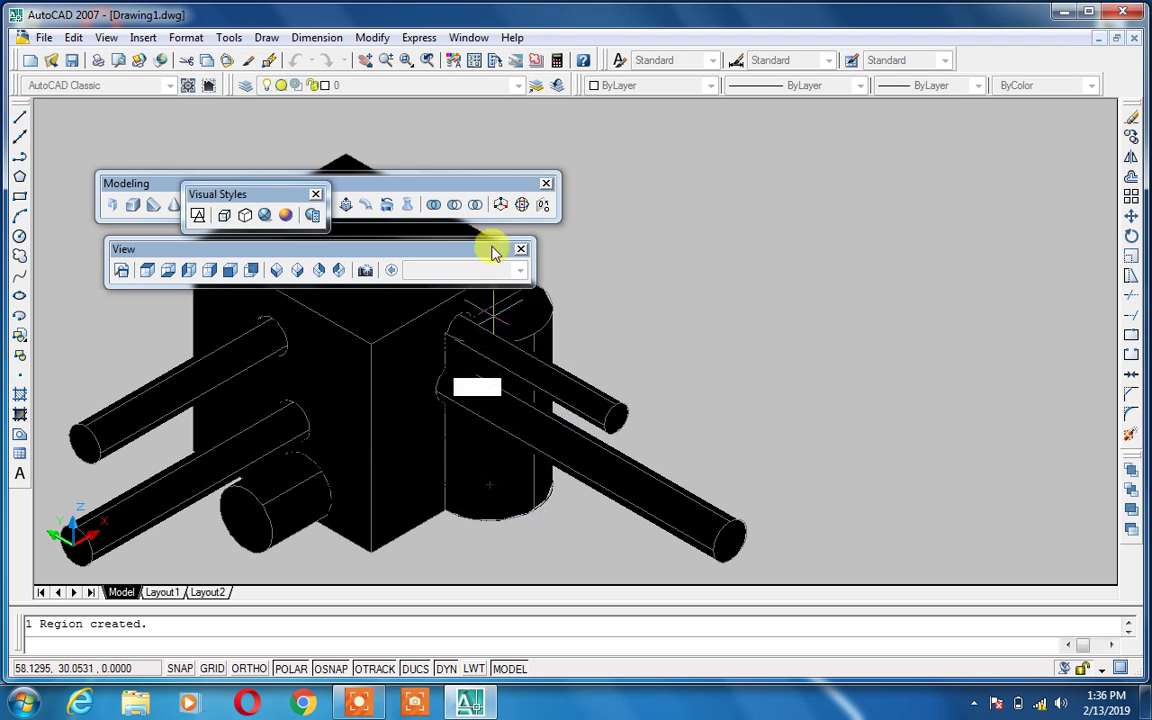
{"action": "left_click", "coordinate": [487, 105]}
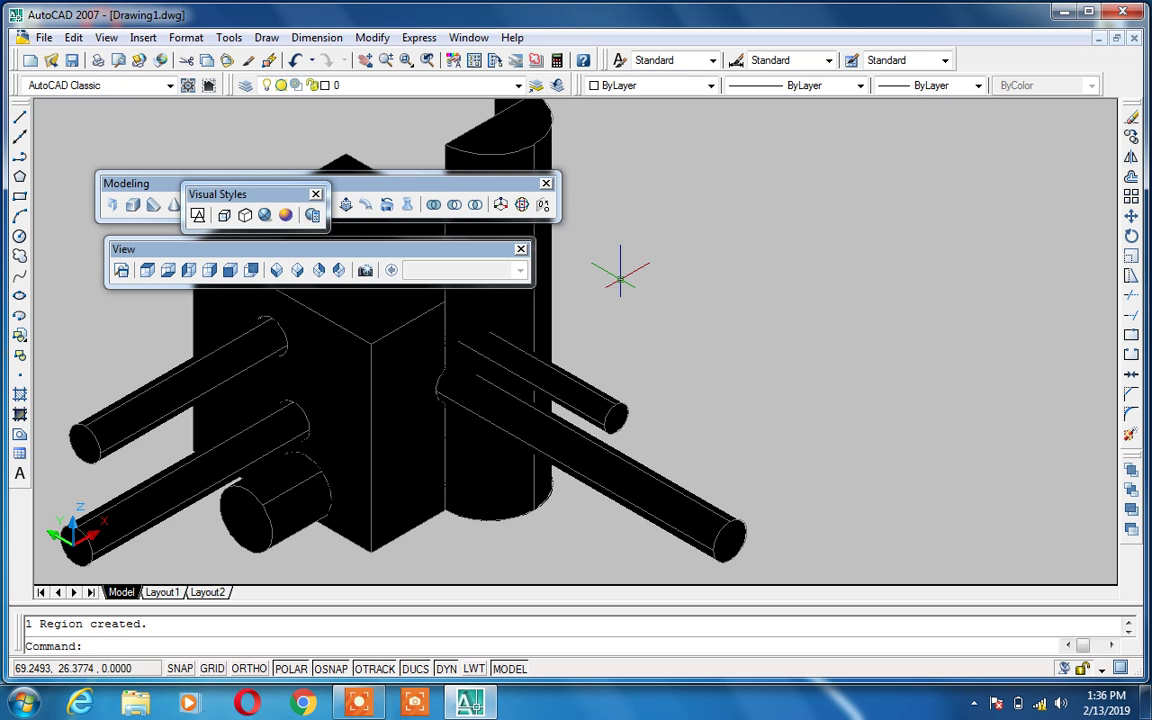
{"action": "left_click", "coordinate": [197, 215]}
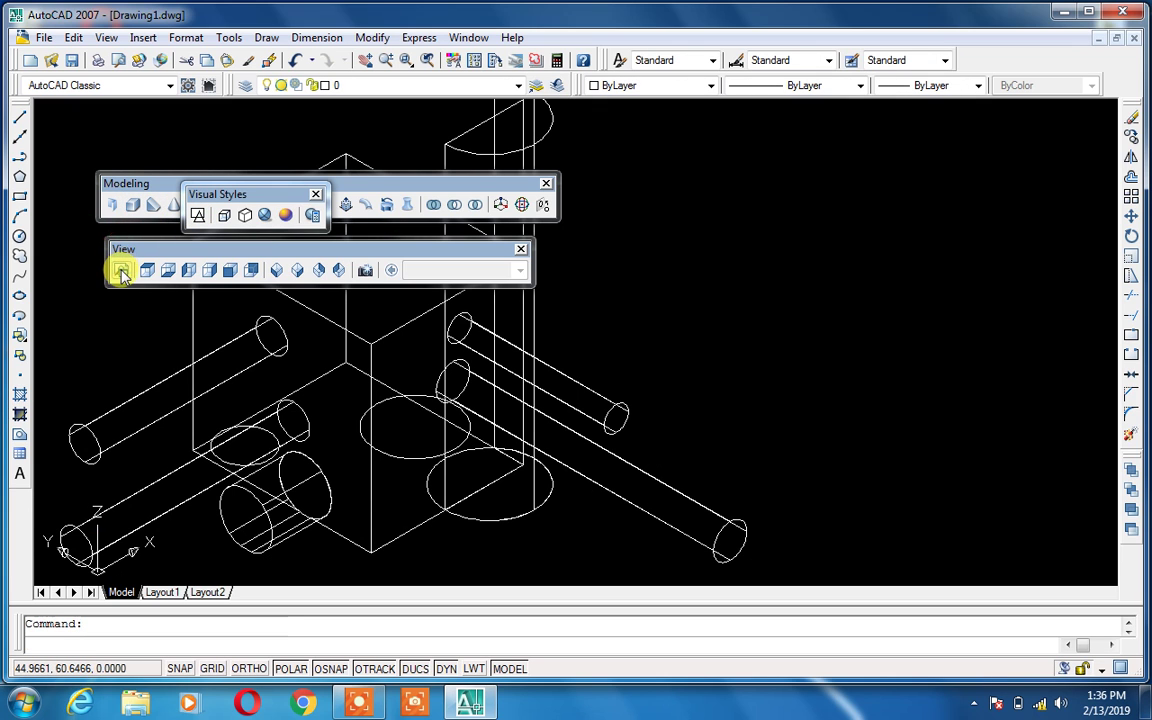
{"action": "key", "text": "v"}
{"action": "key", "text": "Return"}
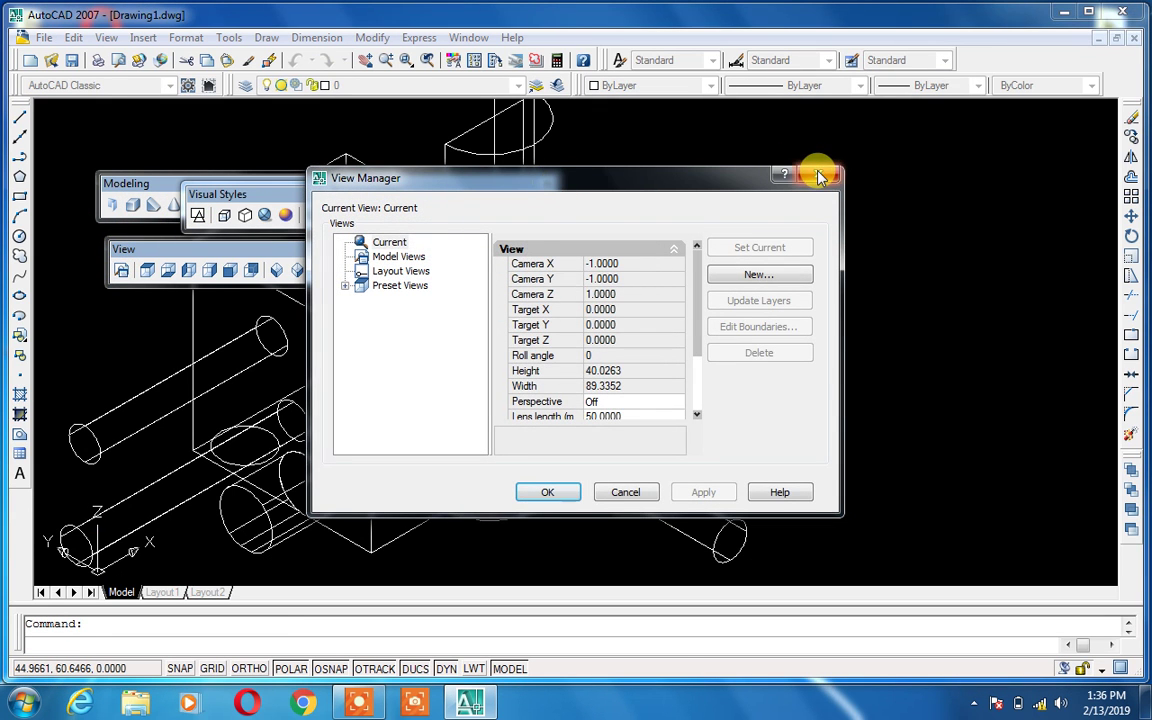
{"action": "key", "text": "Escape"}
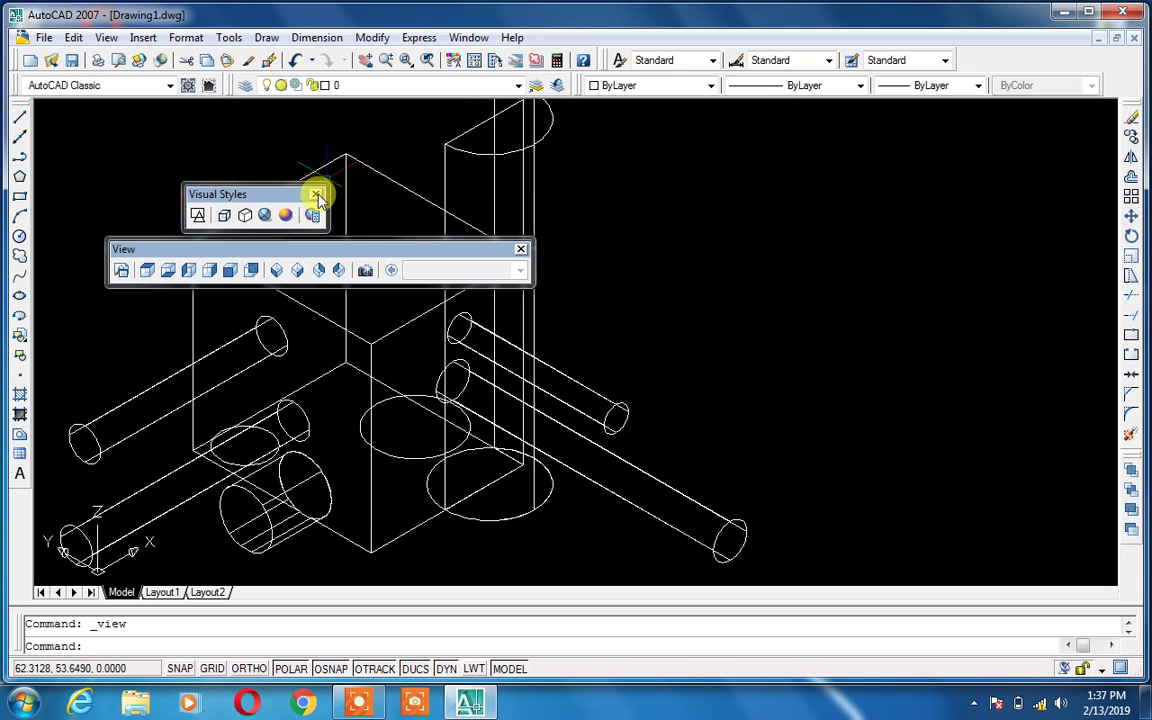
Step: Keep the 2D Wireframe visual style, erase every object in the drawing and switch to the Top view
{"action": "left_click", "coordinate": [198, 216]}
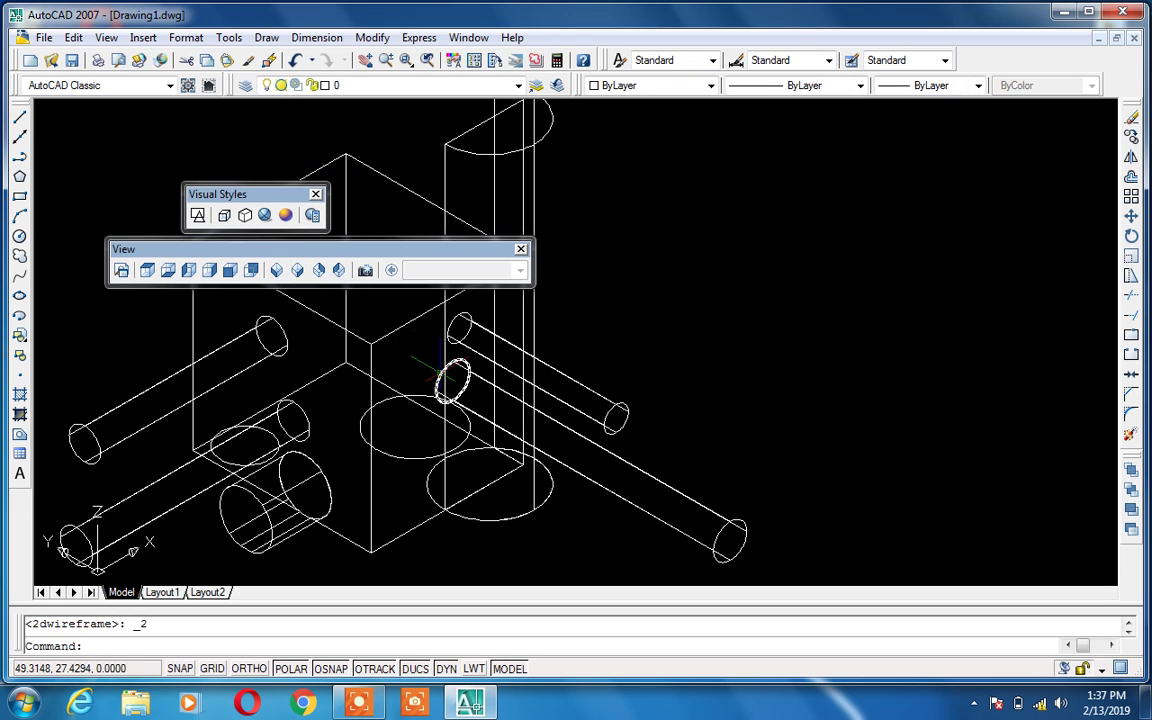
{"action": "key", "text": "ctrl+a"}
{"action": "key", "text": "Delete"}
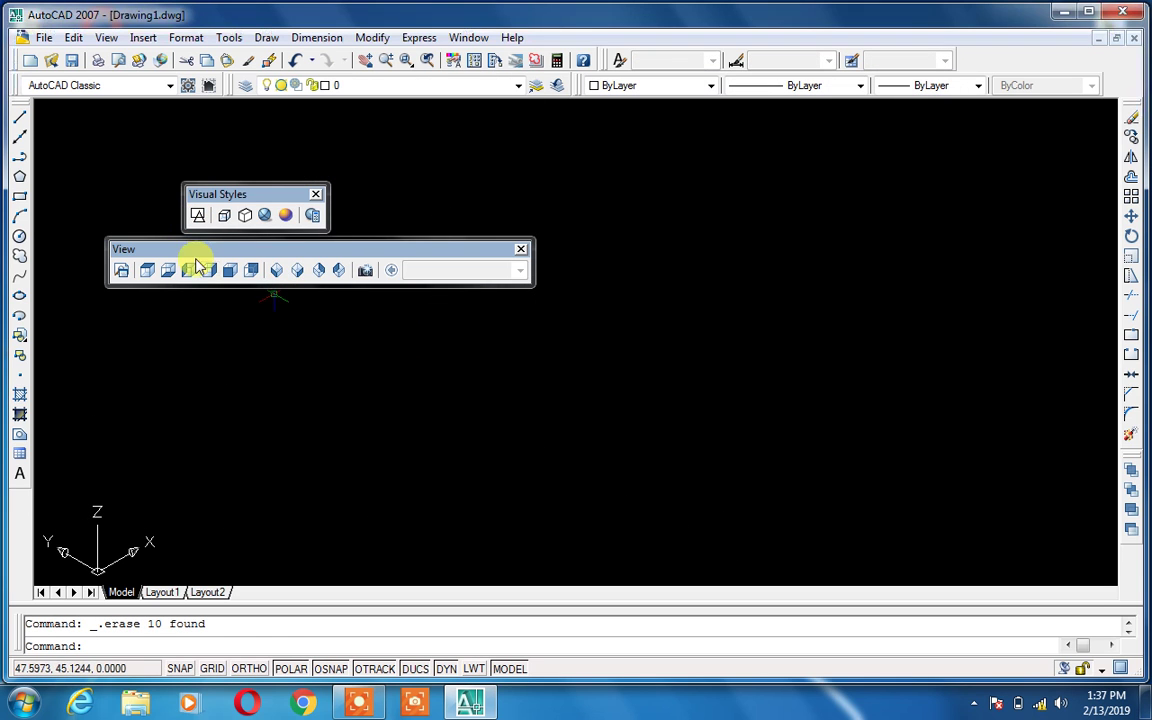
{"action": "left_click", "coordinate": [147, 269]}
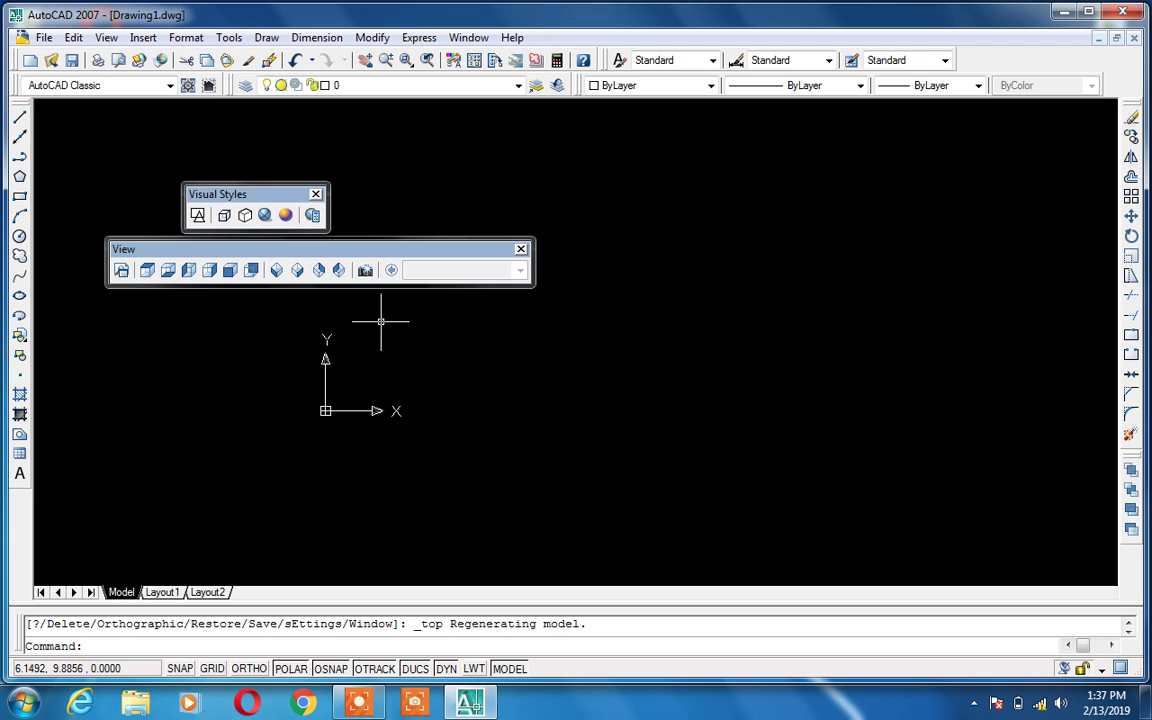
Step: Preview a line with dynamic input on to examine the length, angle and prompt shown at the cursor, and cancel it
{"action": "mouse_move", "coordinate": [470, 703]}
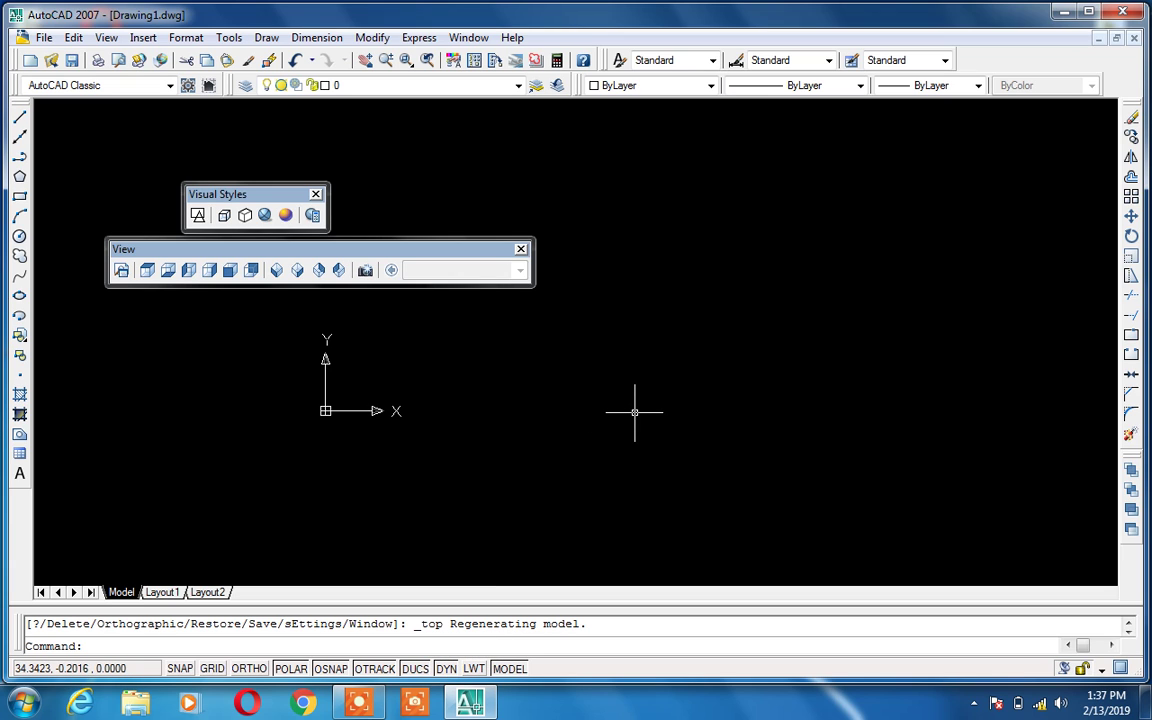
{"action": "type", "text": "l"}
{"action": "key", "text": "Return"}
{"action": "left_click", "coordinate": [518, 403]}
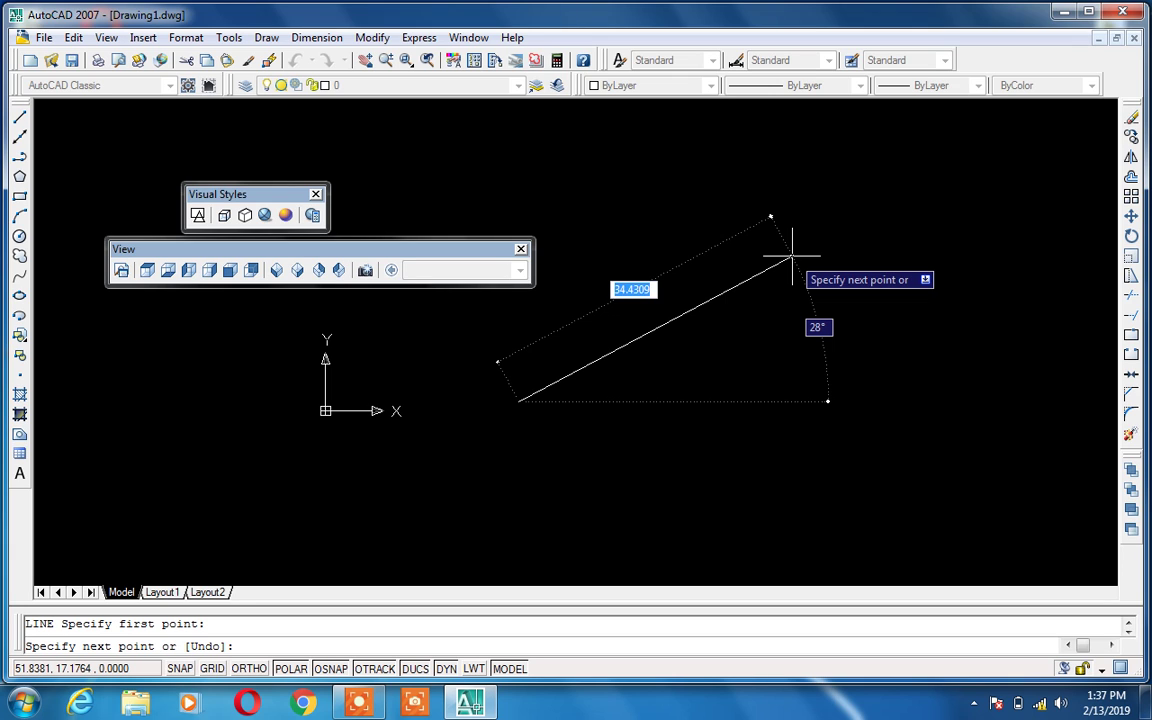
{"action": "key", "text": "Escape"}
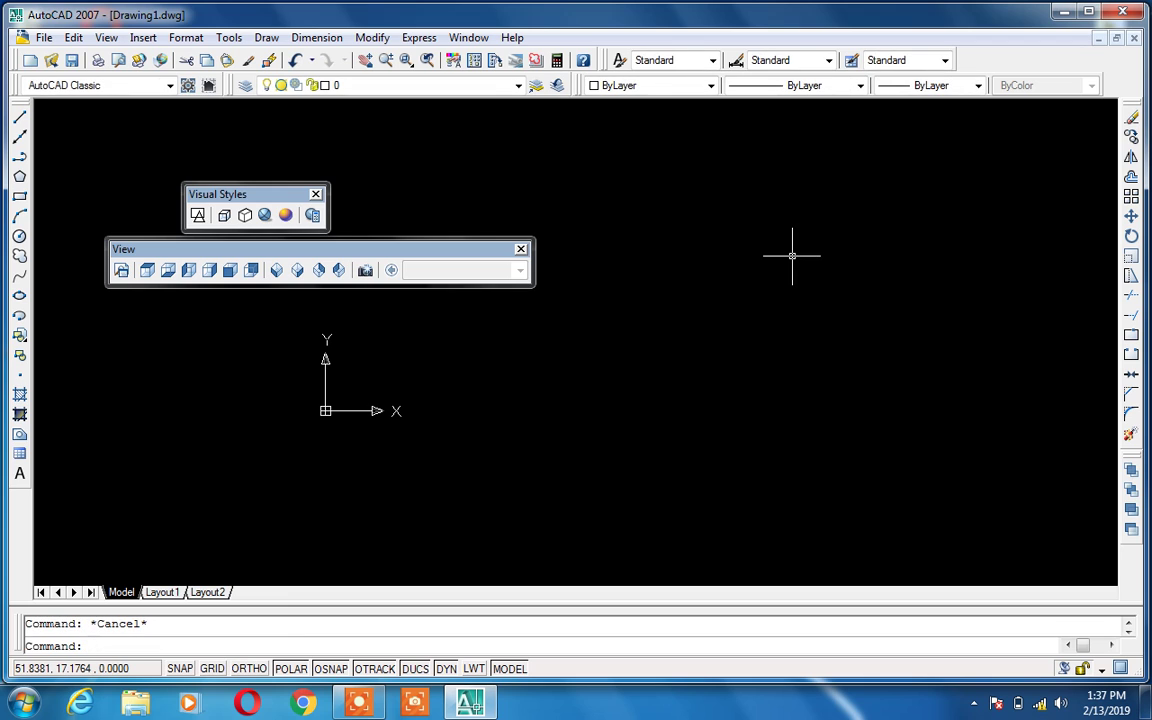
Step: Turn off dynamic input and draw an open shape of three connected line segments to the right of the origin
{"action": "left_click", "coordinate": [445, 669]}
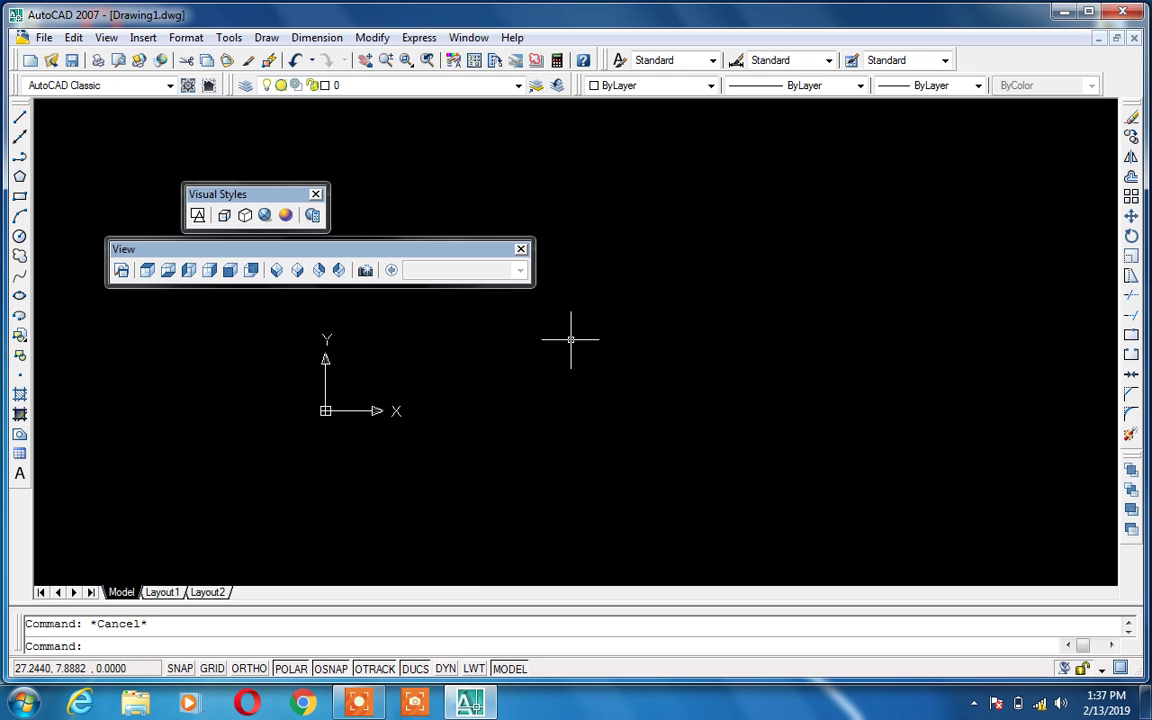
{"action": "type", "text": "l"}
{"action": "key", "text": "Return"}
{"action": "left_click", "coordinate": [522, 390]}
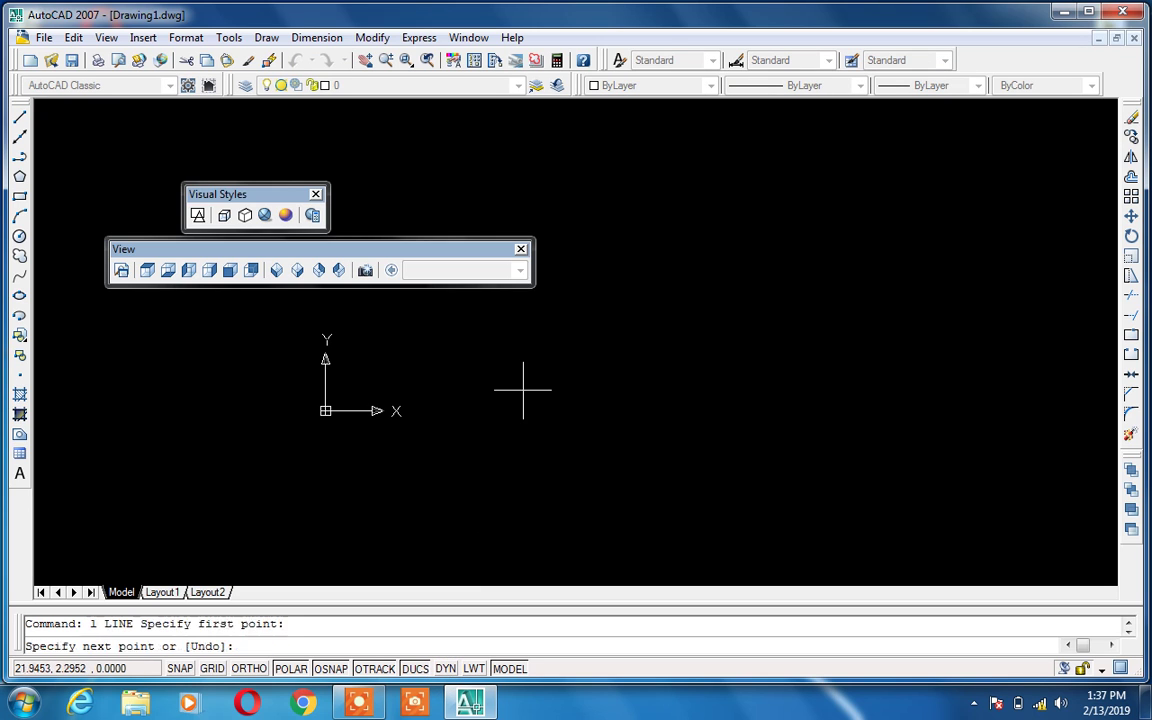
{"action": "left_click", "coordinate": [851, 240]}
{"action": "left_click", "coordinate": [811, 403]}
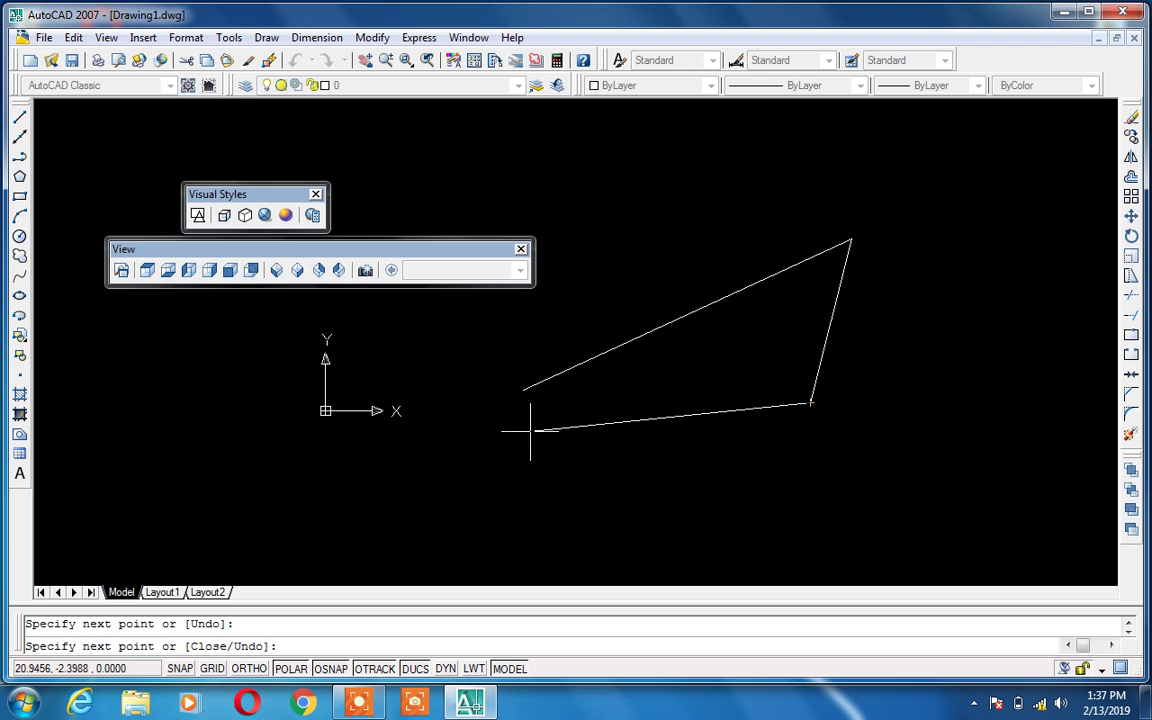
{"action": "left_click", "coordinate": [498, 432]}
{"action": "key", "text": "Escape"}
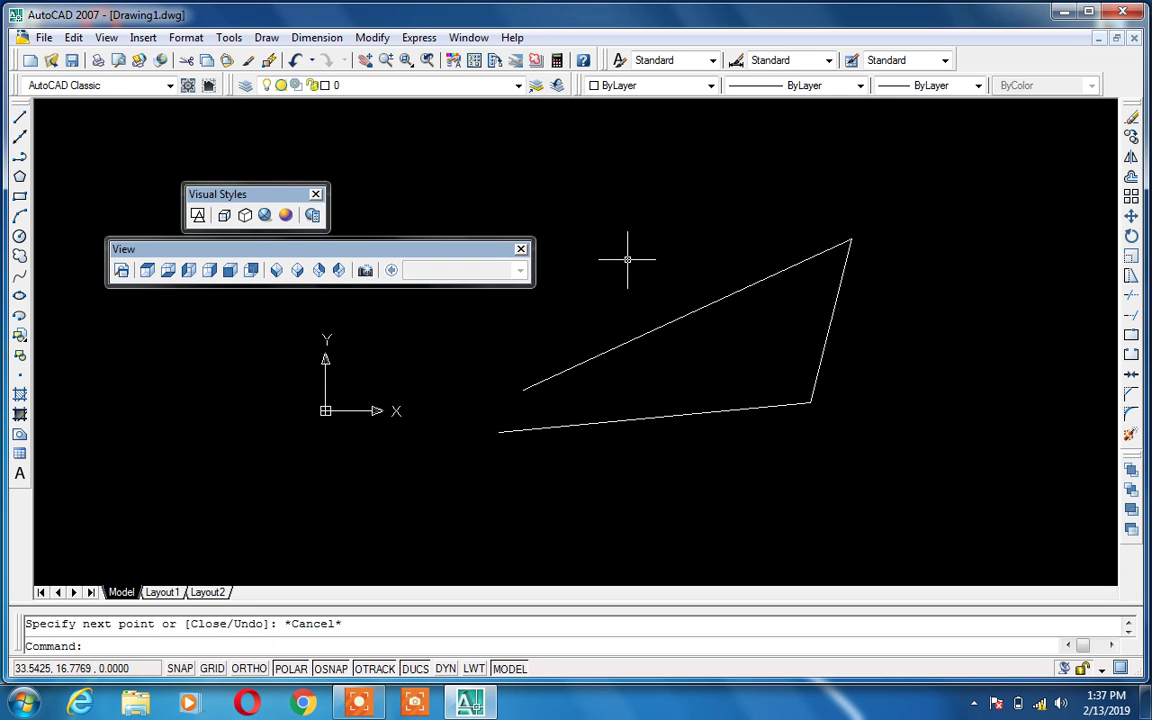
Step: Run the units command un from the command line, and close the Drawing Units dialog without changes
{"action": "type", "text": "os"}
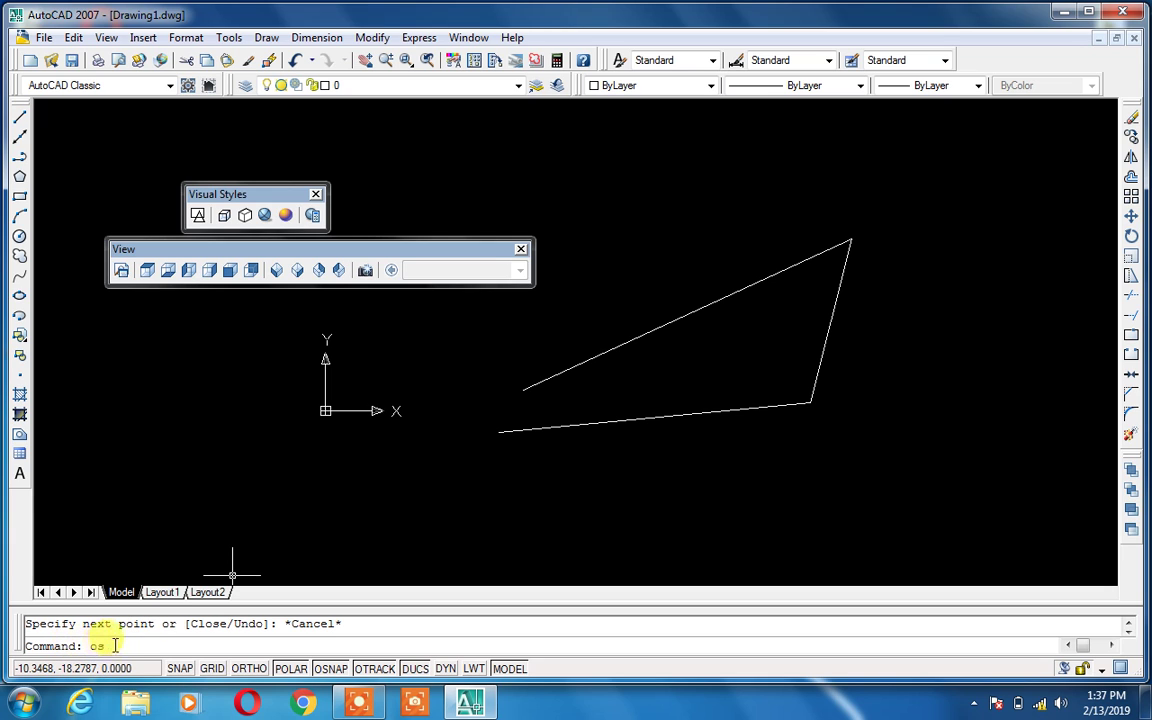
{"action": "key", "text": "Escape"}
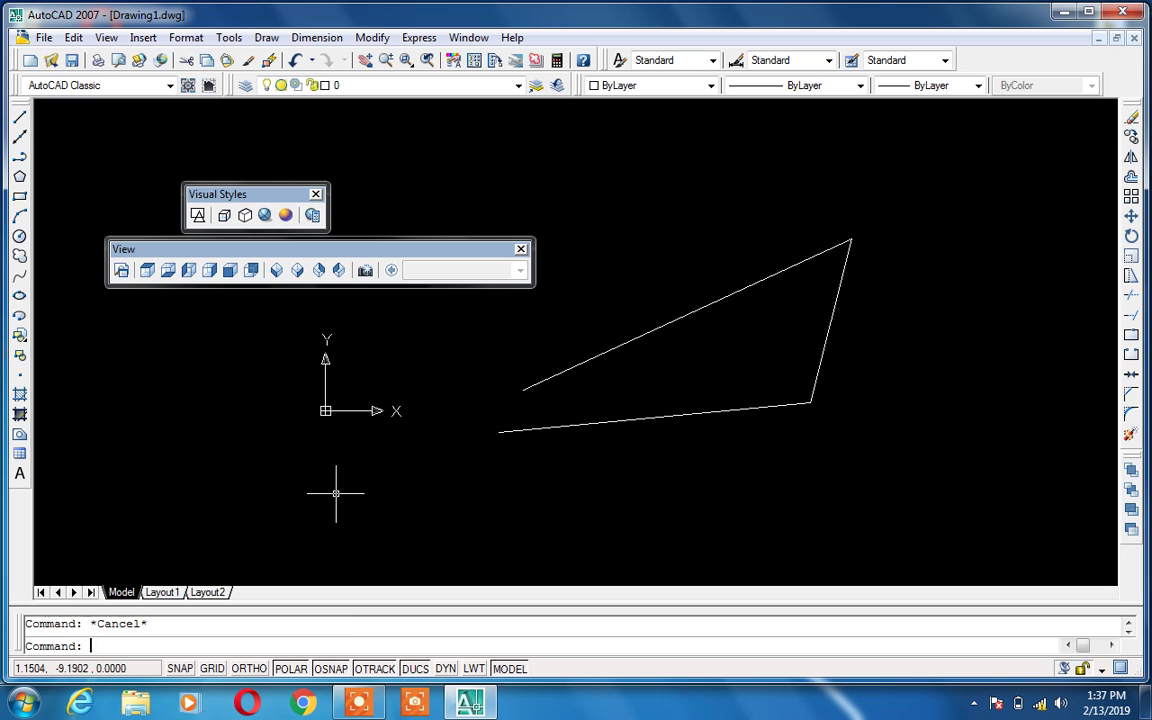
{"action": "type", "text": "un"}
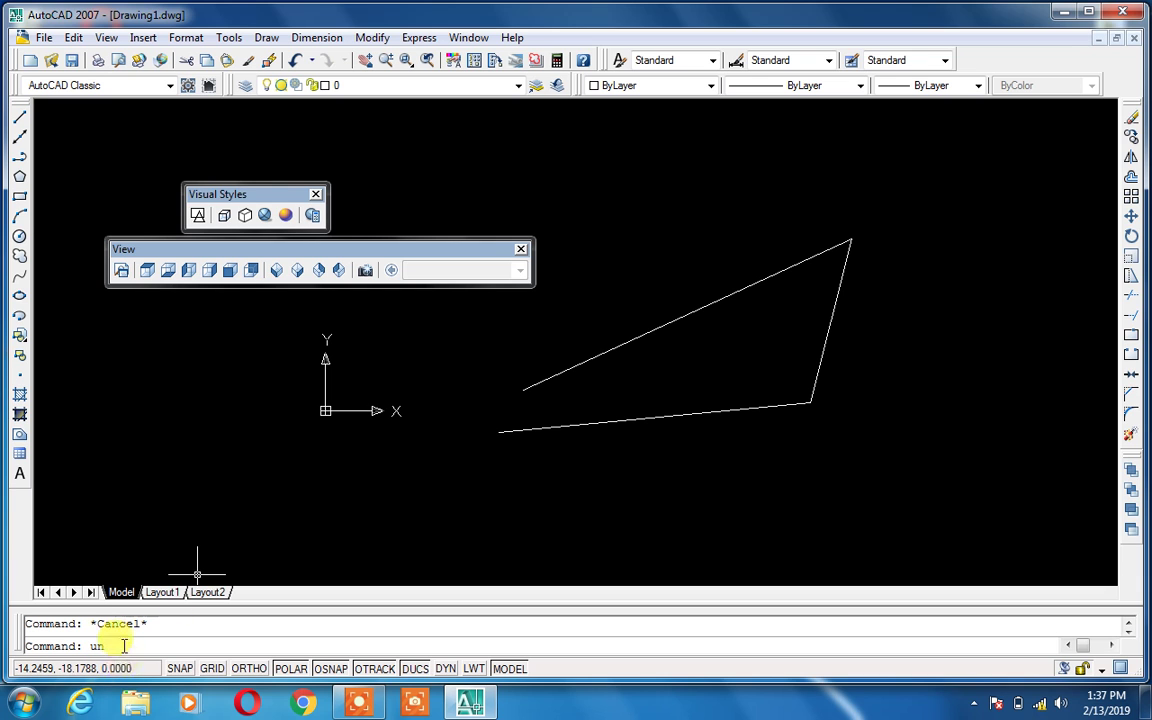
{"action": "key", "text": "Return"}
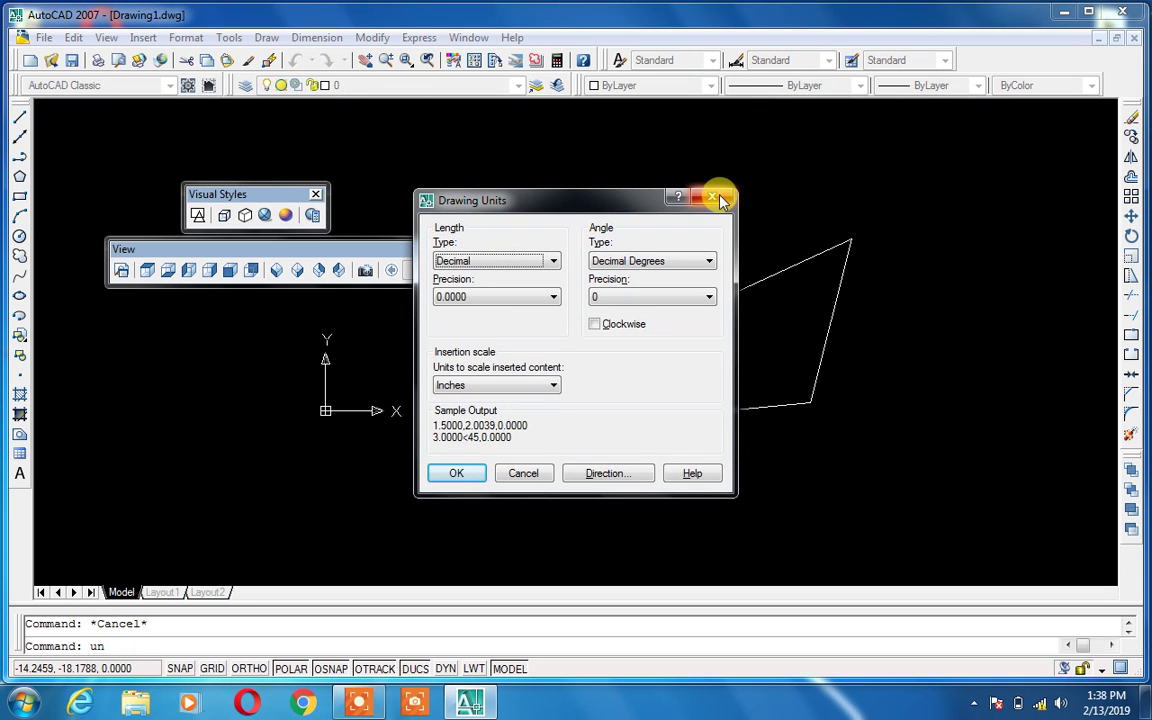
{"action": "left_click", "coordinate": [717, 195]}
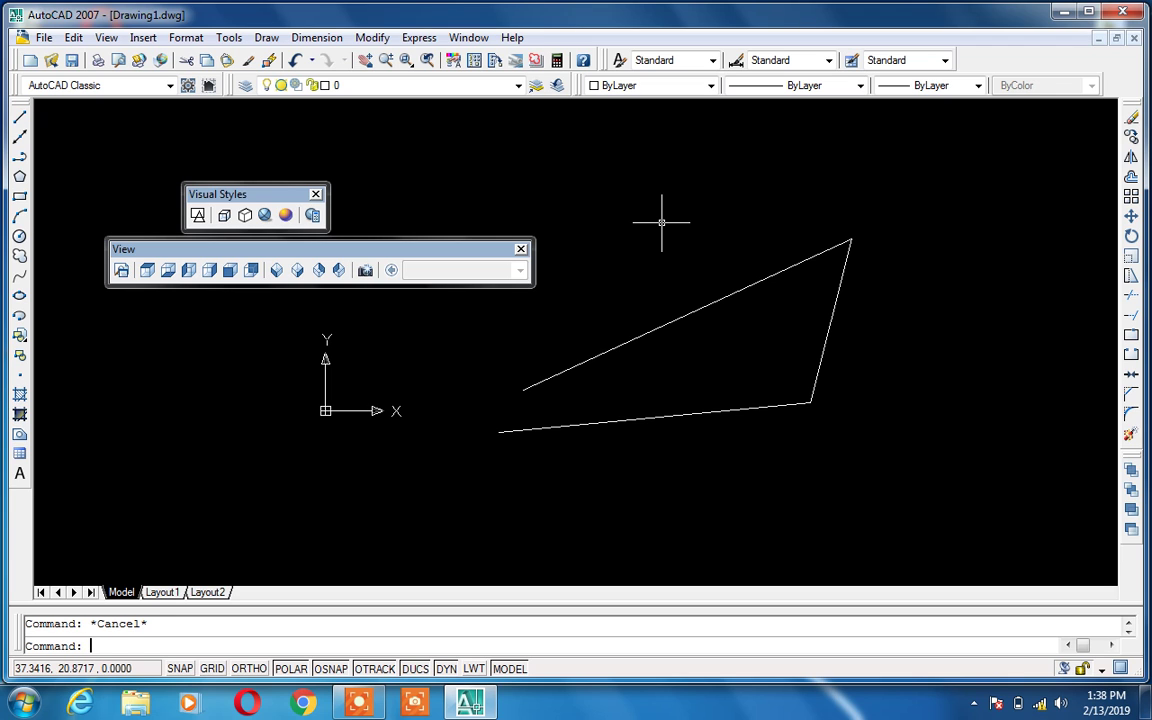
Step: With dynamic input on, preview a line above the shape and enter un at the cursor, cancelling both
{"action": "type", "text": "l"}
{"action": "key", "text": "Return"}
{"action": "left_click", "coordinate": [716, 166]}
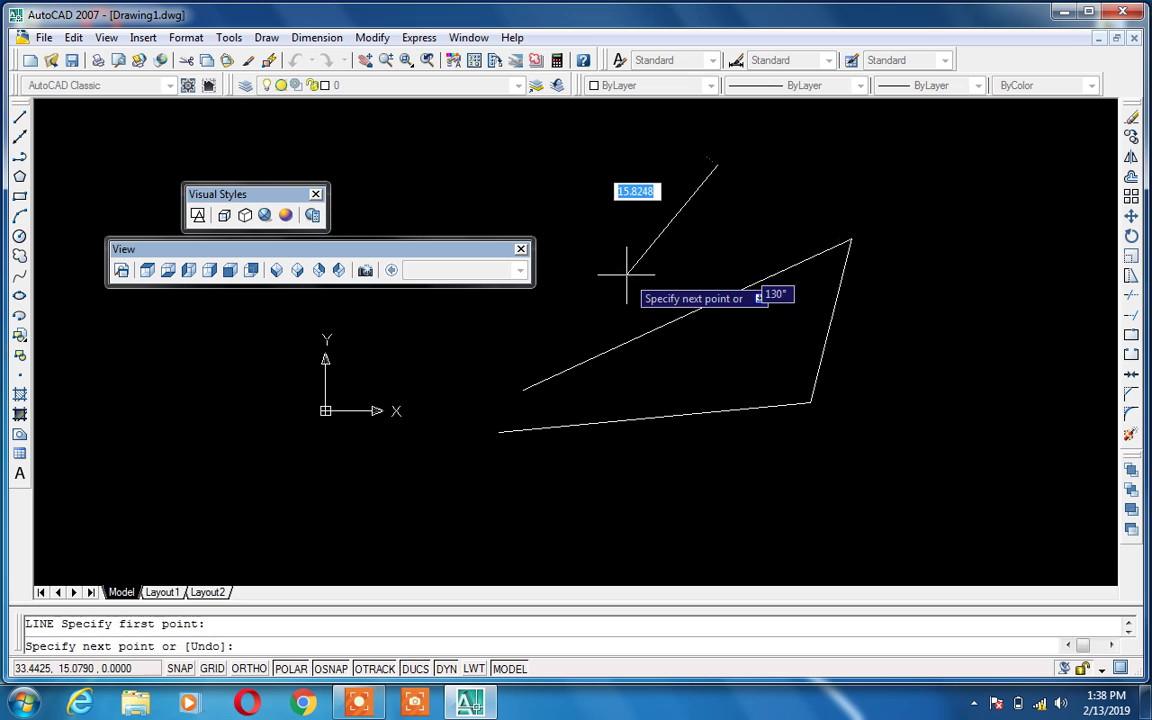
{"action": "key", "text": "Escape"}
{"action": "type", "text": "un"}
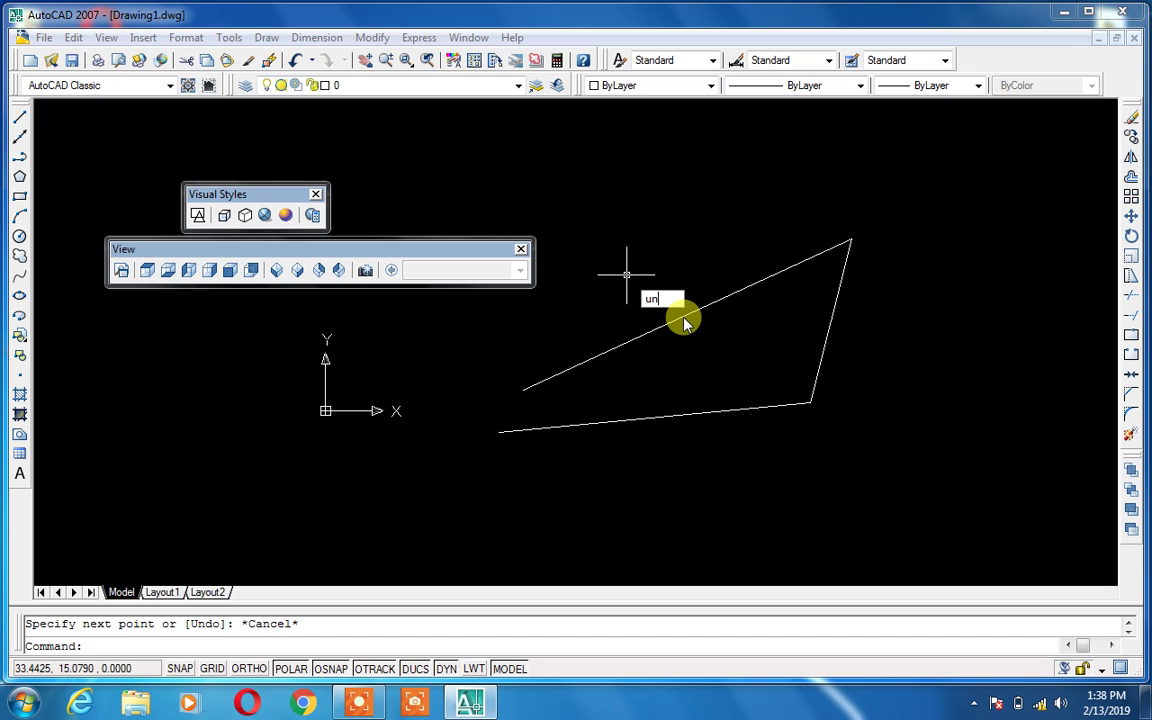
{"action": "key", "text": "Escape"}
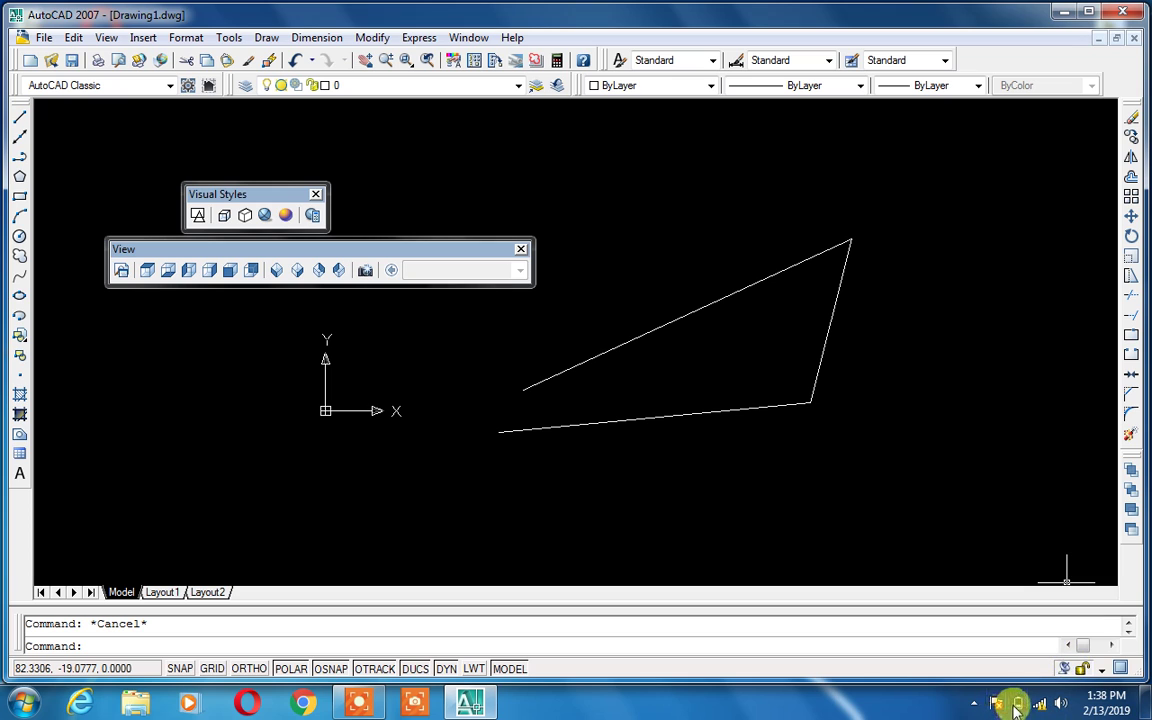
Step: Turn off object snap and run Zoom All to show the whole drawing
{"action": "mouse_move", "coordinate": [1018, 708]}
{"action": "scroll", "coordinate": [775, 525], "scroll_direction": "up", "scroll_amount": 6}
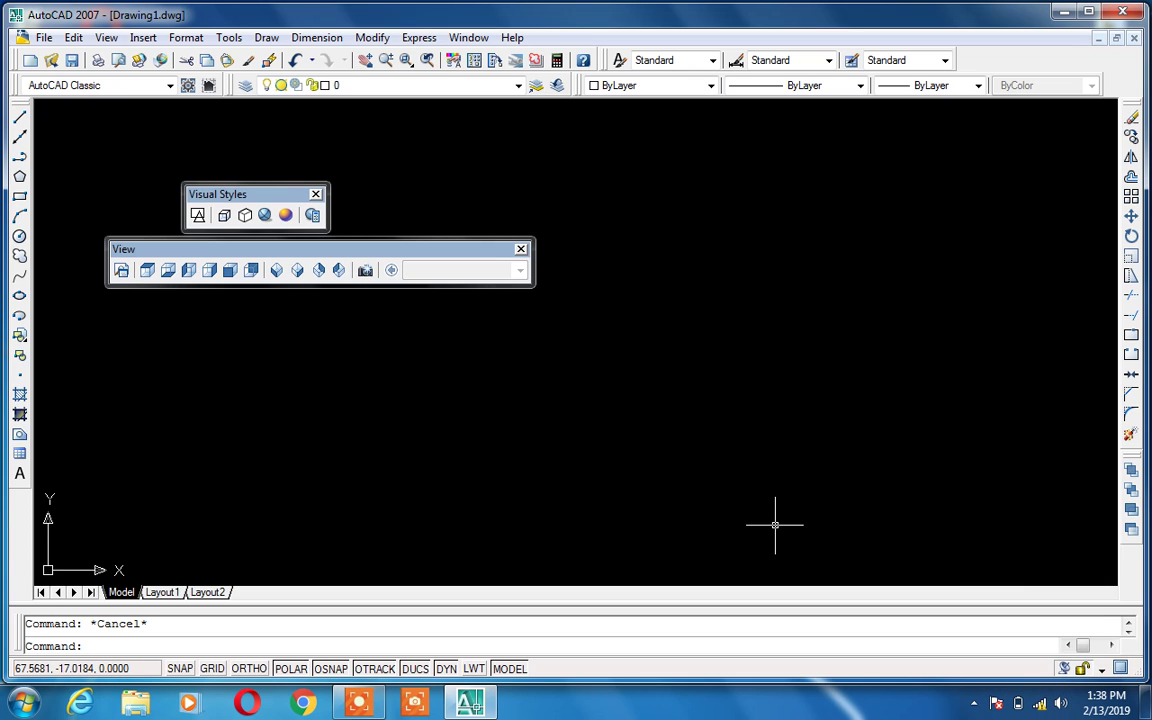
{"action": "key", "text": "F3"}
{"action": "key", "text": "F4"}
{"action": "key", "text": "Escape"}
{"action": "type", "text": "z"}
{"action": "key", "text": "Return"}
{"action": "type", "text": "a"}
{"action": "key", "text": "Return"}
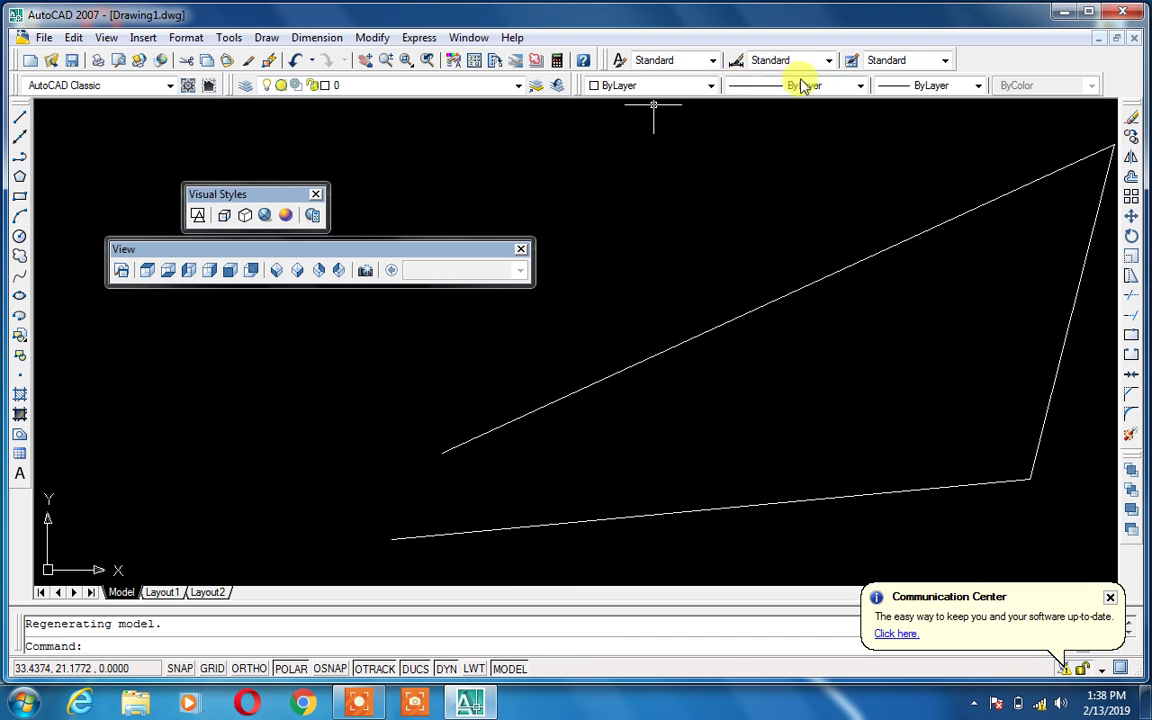
Step: Set the lineweight of the shape's upper diagonal line to 2.11 mm and turn on lineweight display
{"action": "left_click", "coordinate": [810, 283]}
{"action": "left_click", "coordinate": [897, 86]}
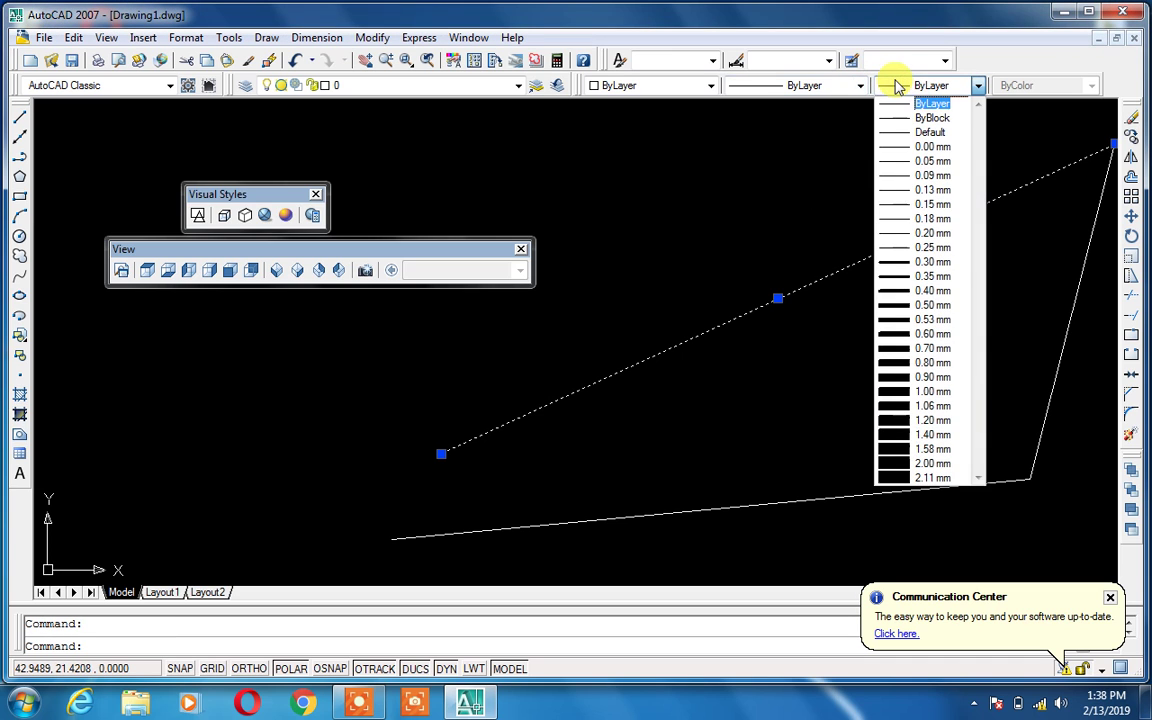
{"action": "left_click", "coordinate": [702, 86]}
{"action": "left_click", "coordinate": [707, 87]}
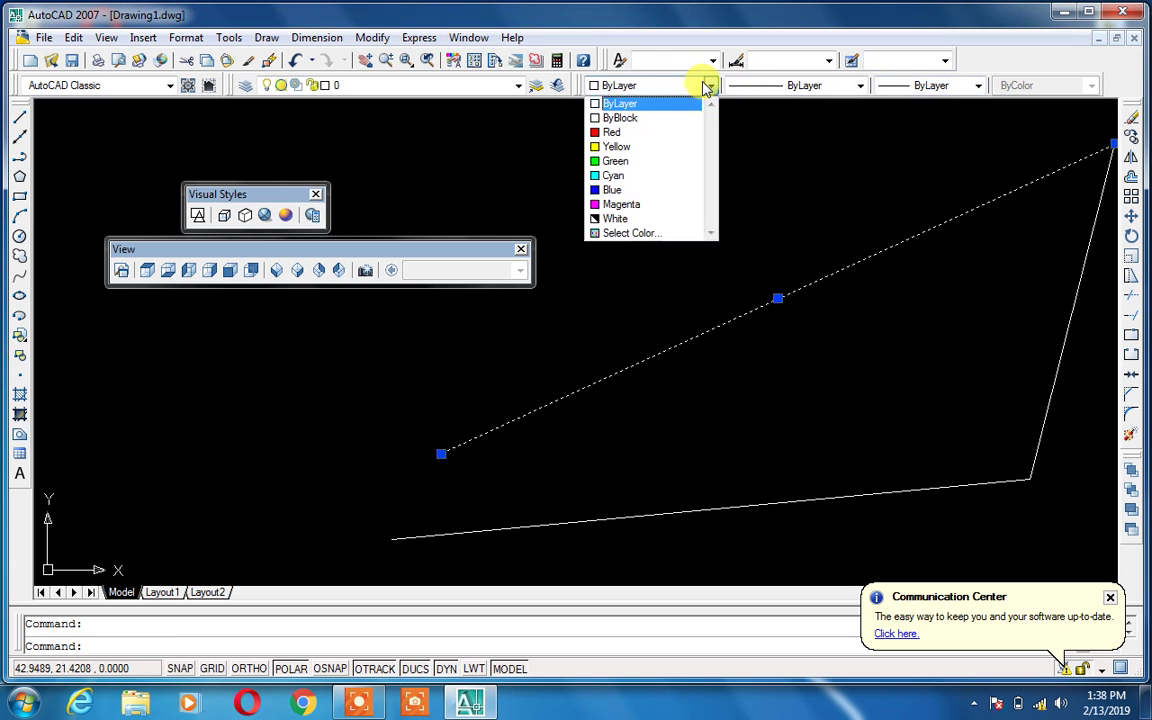
{"action": "left_click", "coordinate": [707, 87]}
{"action": "left_click", "coordinate": [758, 87]}
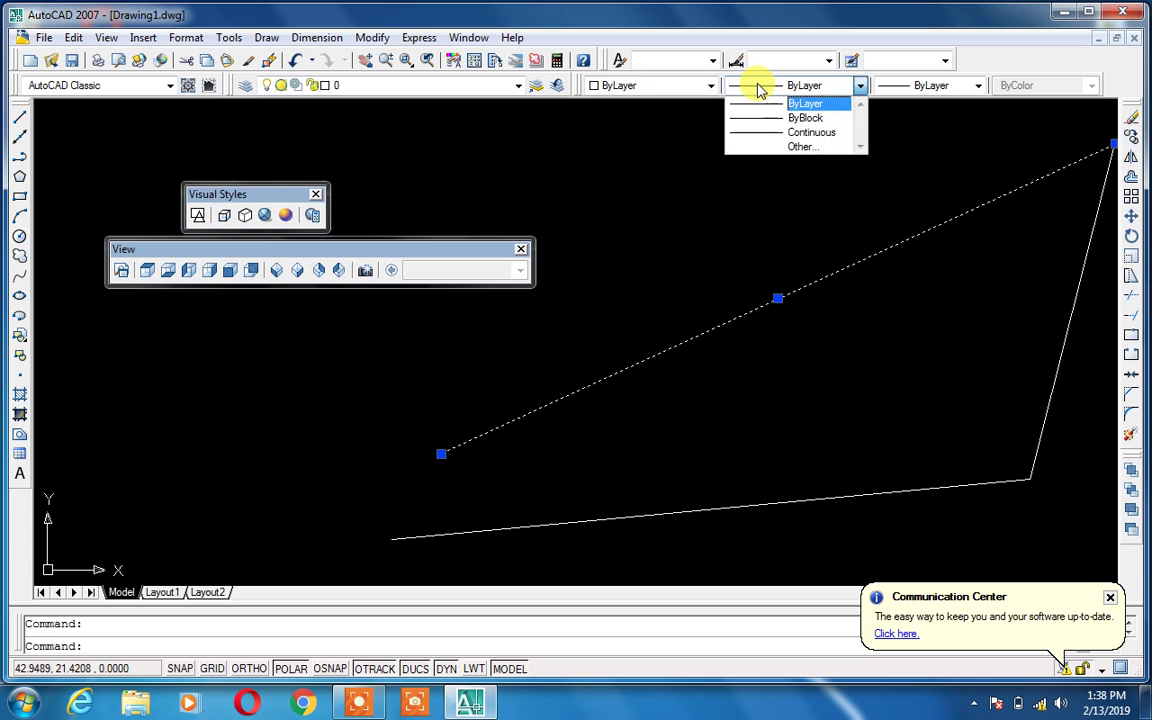
{"action": "left_click", "coordinate": [826, 87]}
{"action": "left_click", "coordinate": [897, 87]}
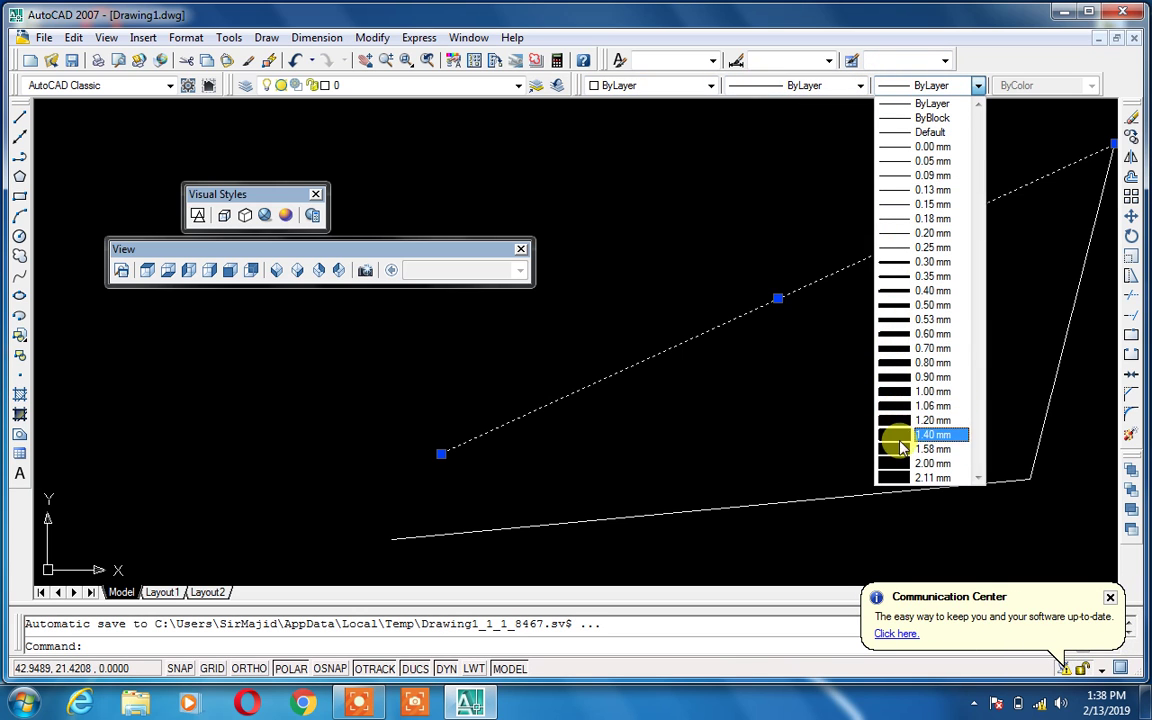
{"action": "left_click", "coordinate": [900, 474]}
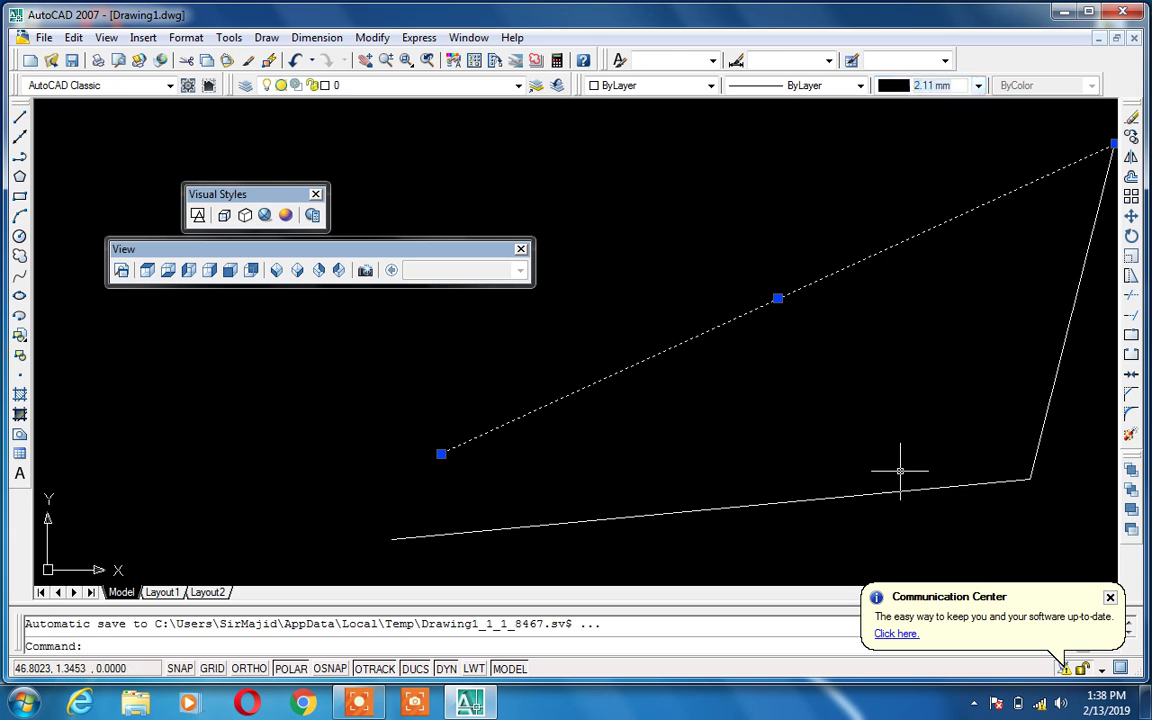
{"action": "key", "text": "Escape"}
{"action": "left_click", "coordinate": [900, 470]}
{"action": "key", "text": "Escape"}
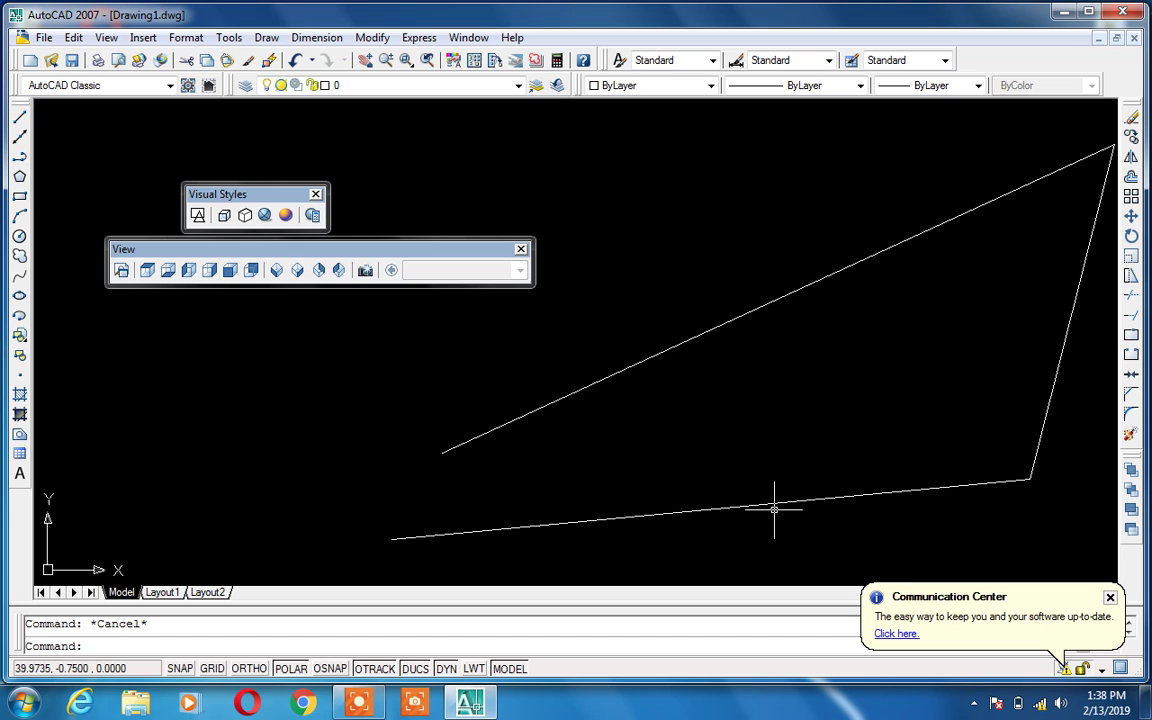
{"action": "left_click", "coordinate": [474, 669]}
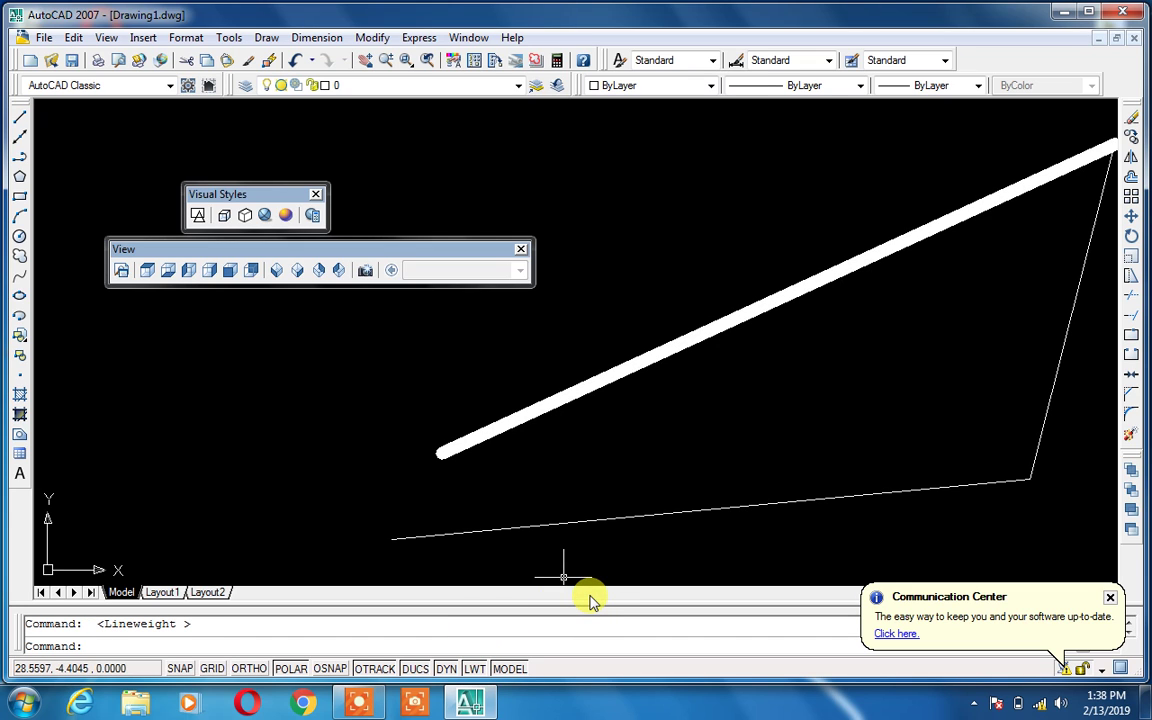